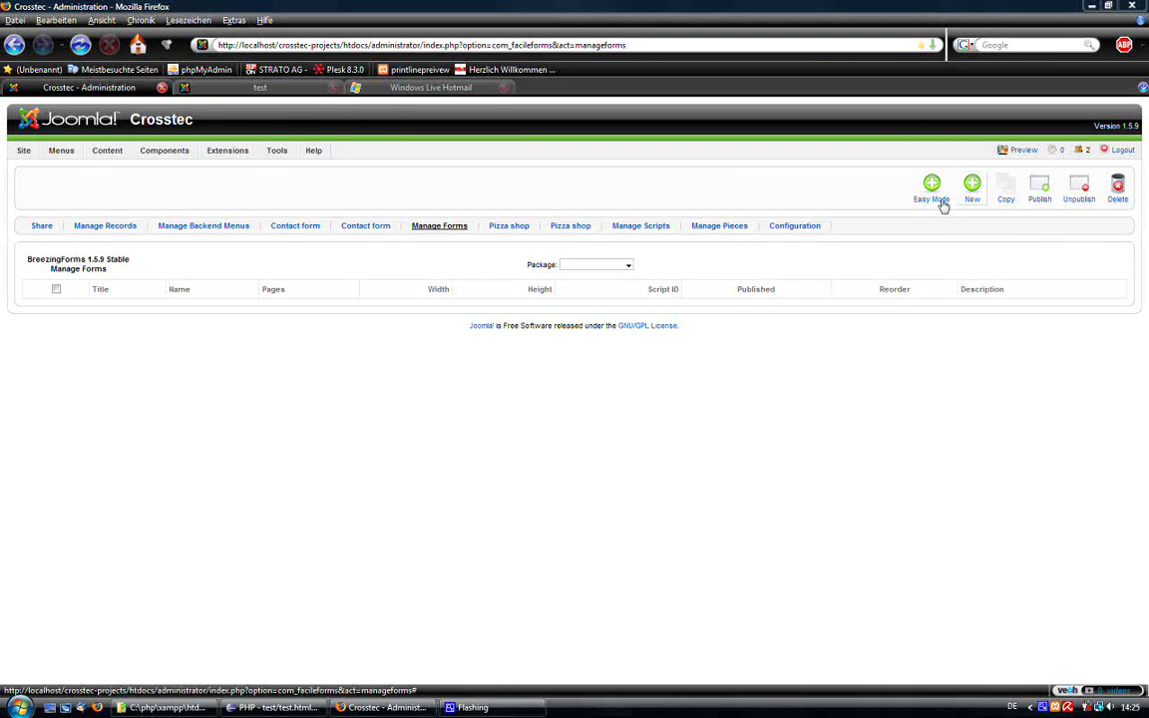
Create an Easy Mode form and select its generated template code in the Form tab's Code section.
click(937, 198)
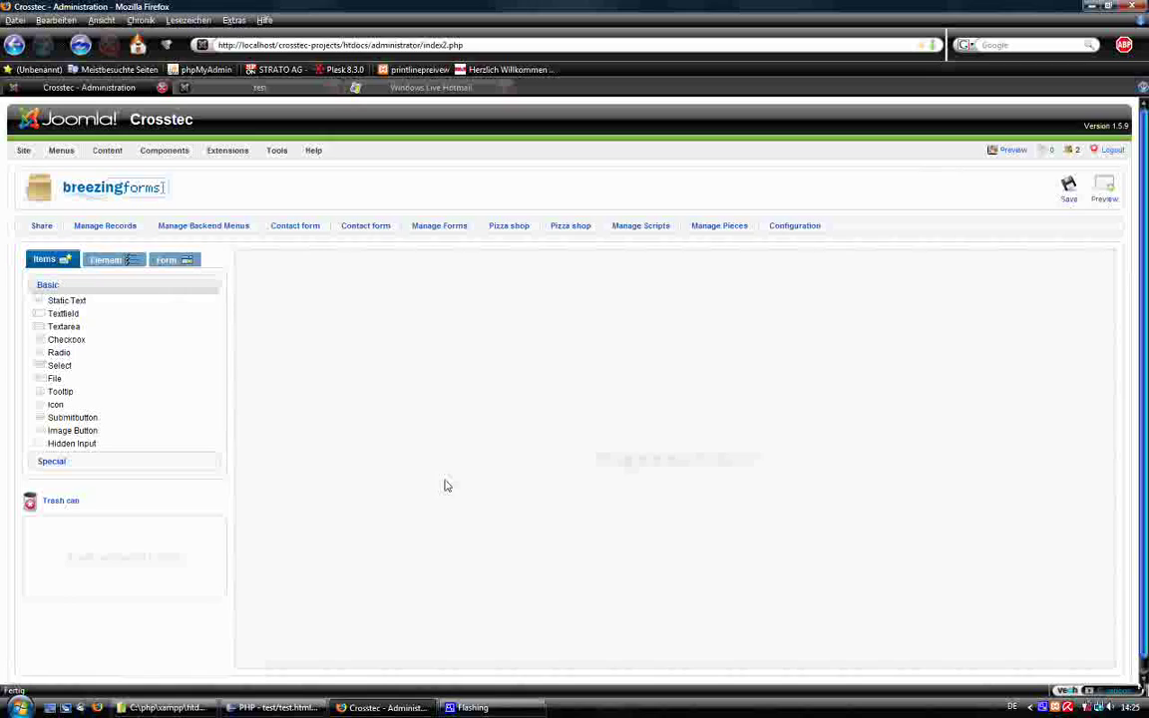
scroll(446, 485, down, 1)
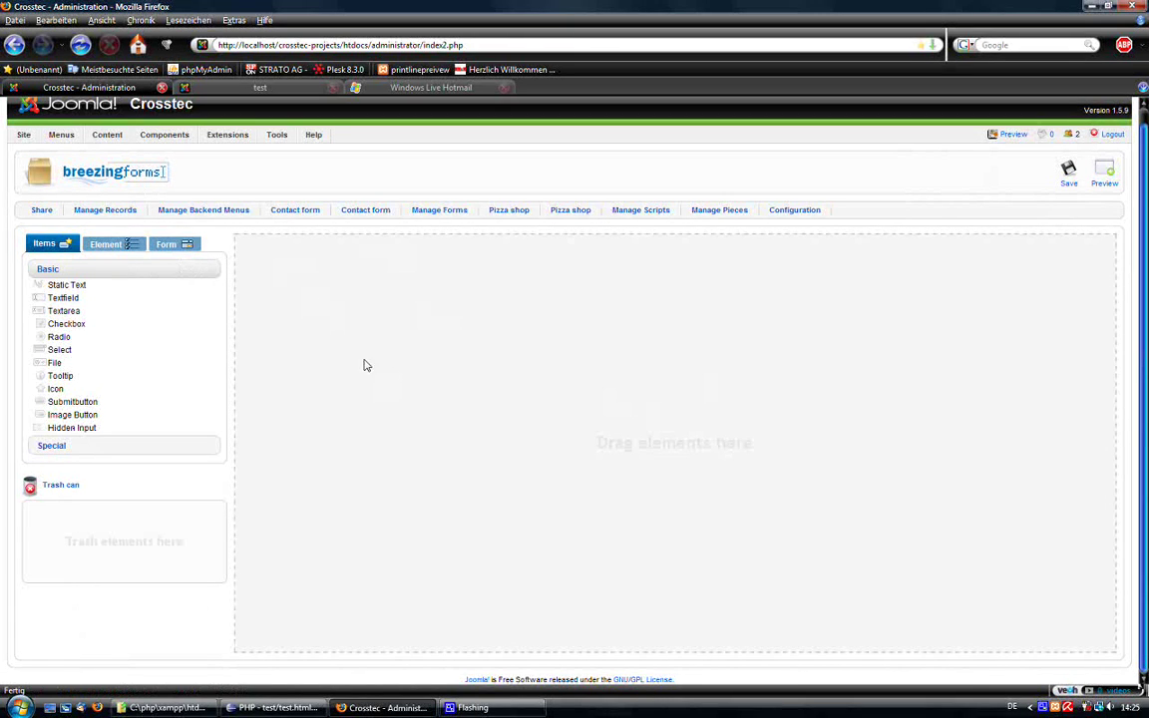
click(181, 244)
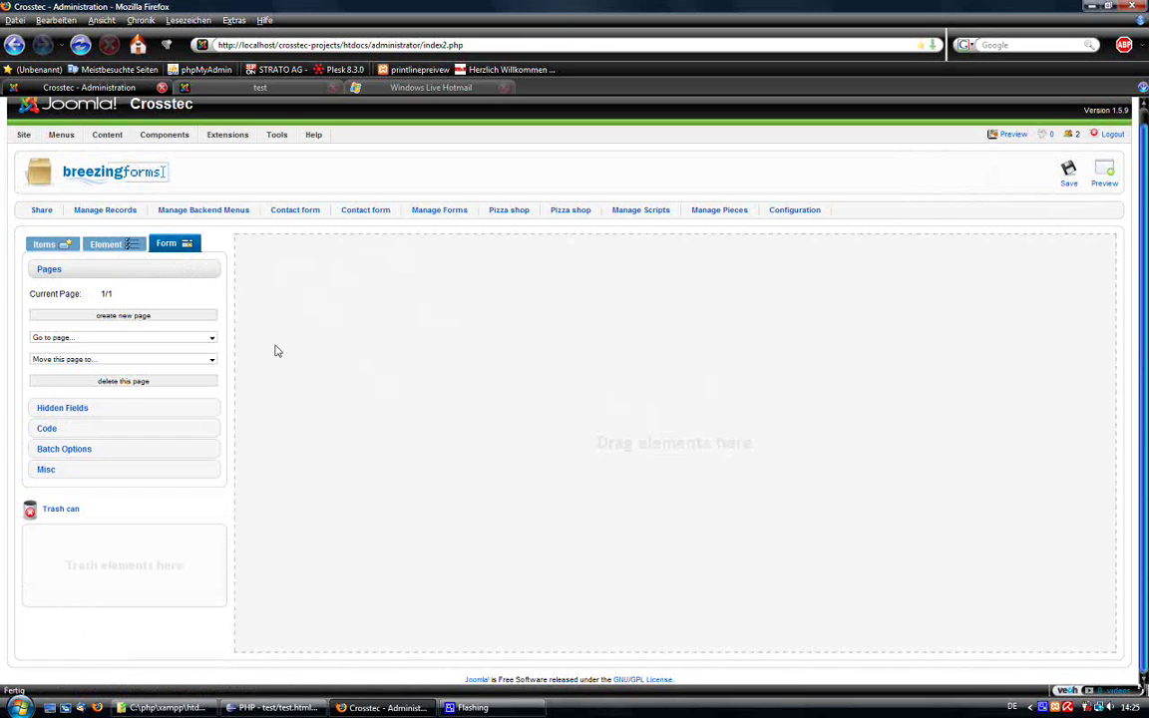
click(75, 431)
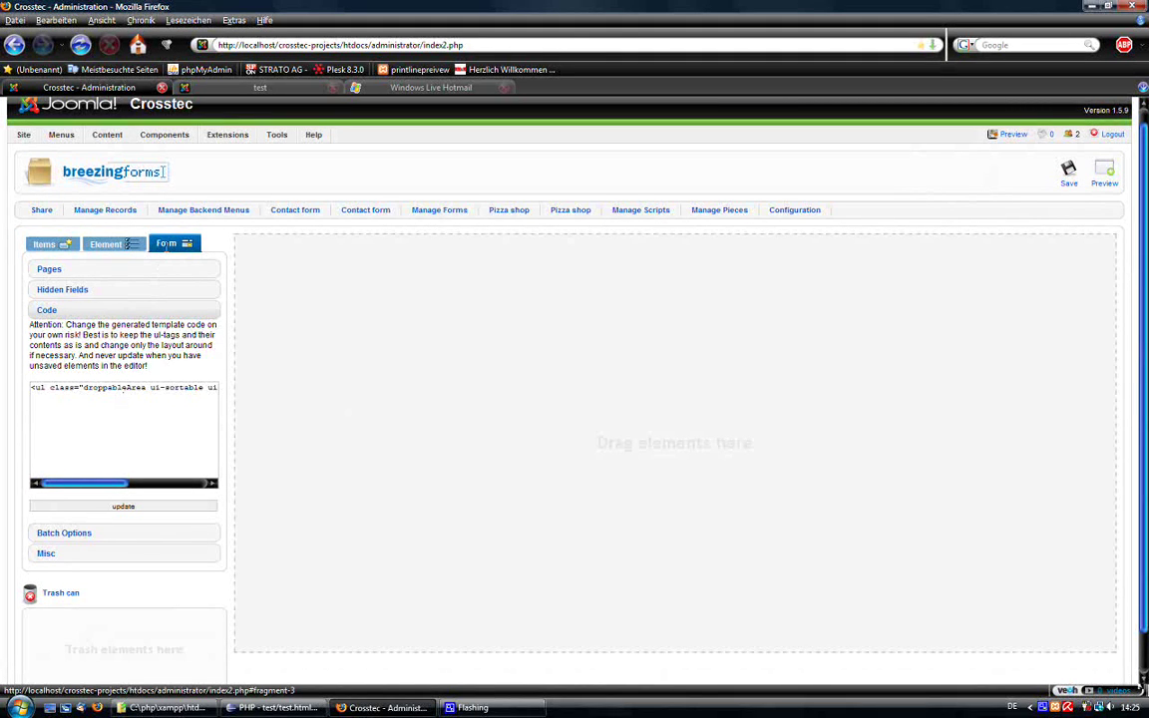
triple_click(77, 386)
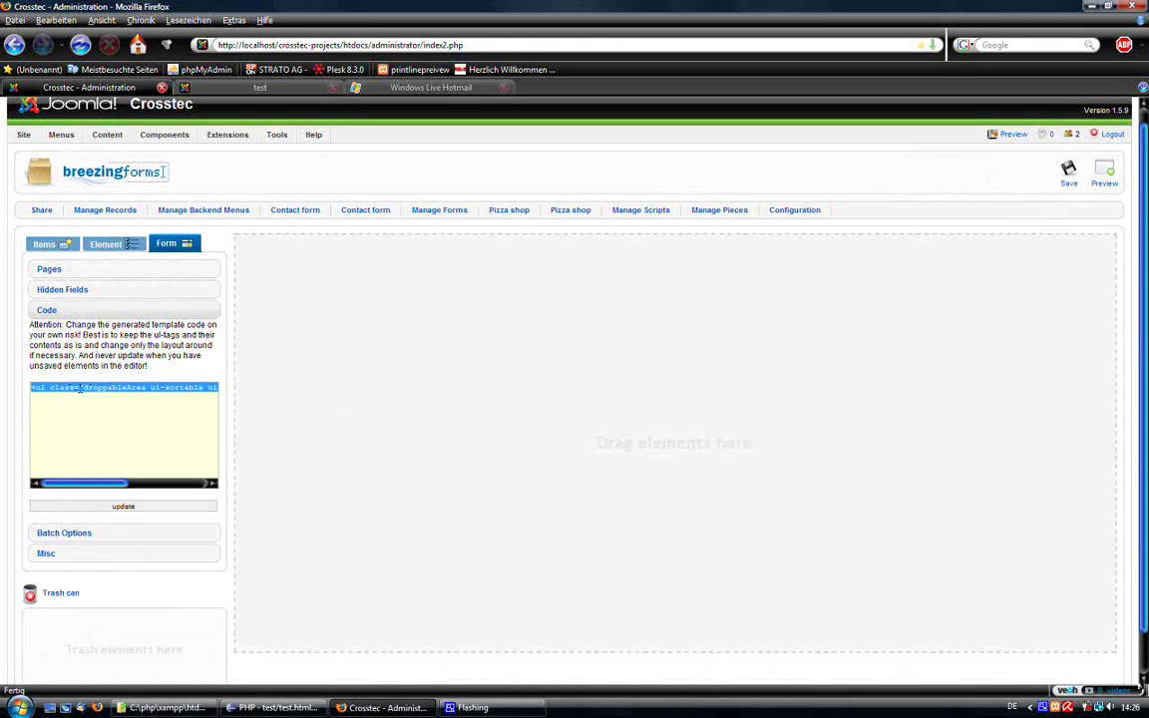
click(271, 707)
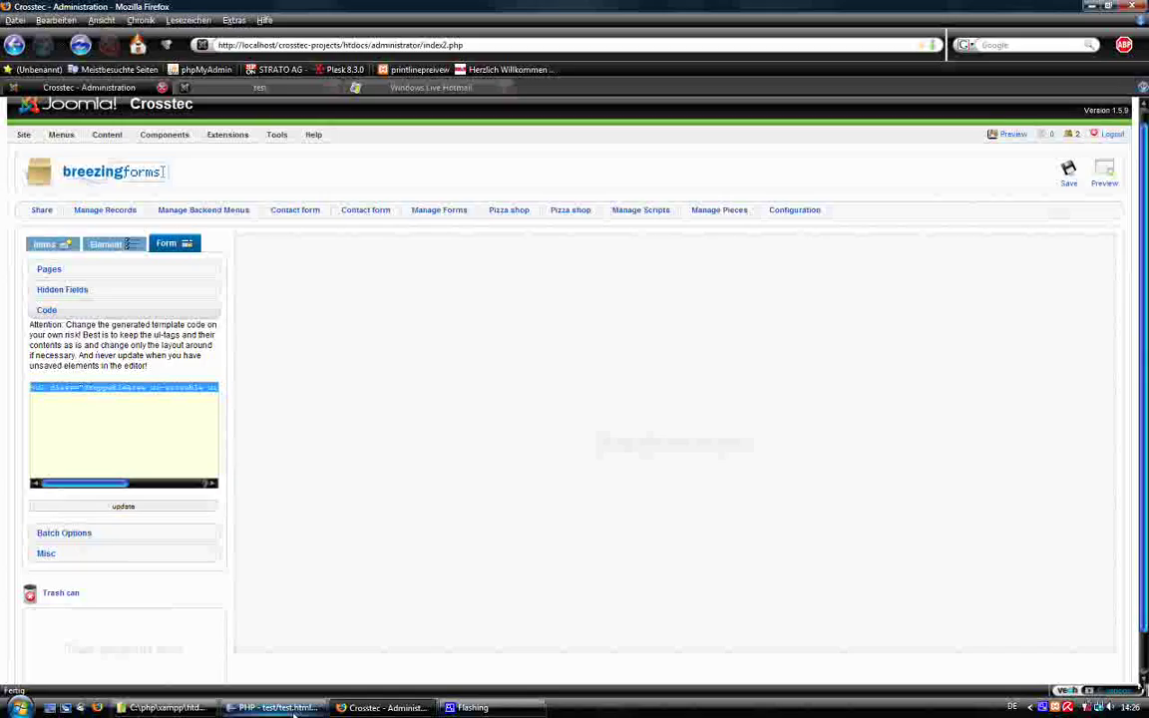
key(Up)
key(Up)
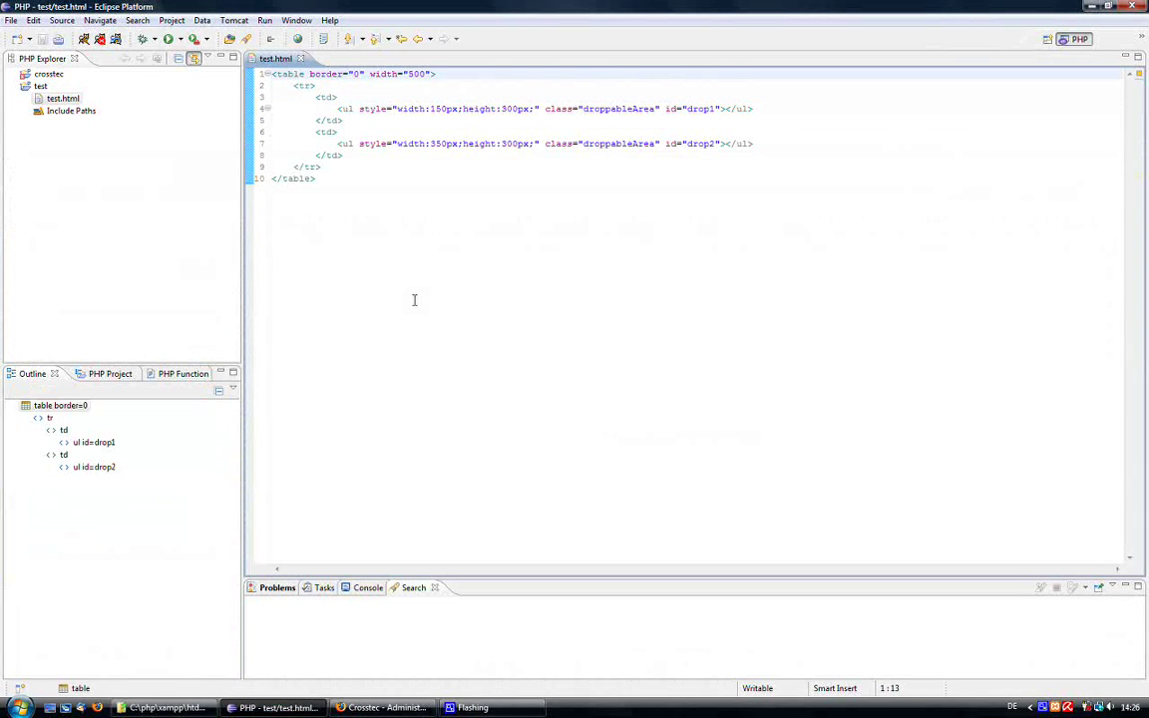
key(Return)
key(Return)
key(Up)
key(Up)
text(<ul class="droppableArea ui-sortable ui-droppable" id="drop1"></ul>)
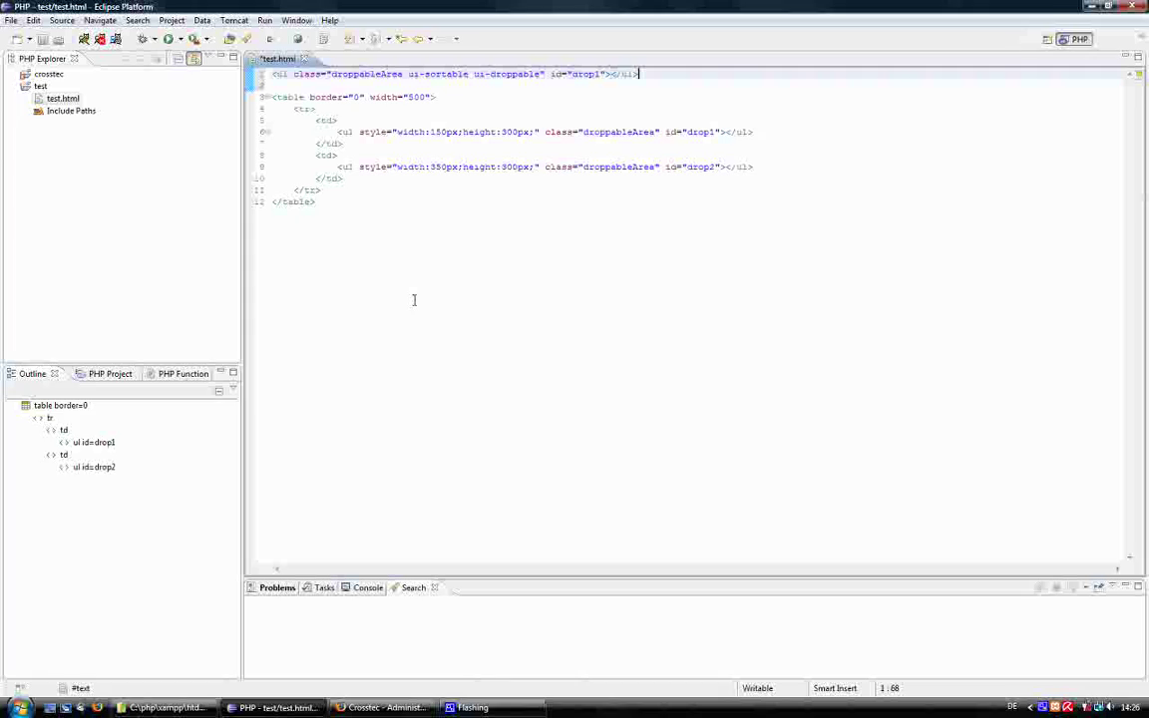
key(Return)
key(Return)
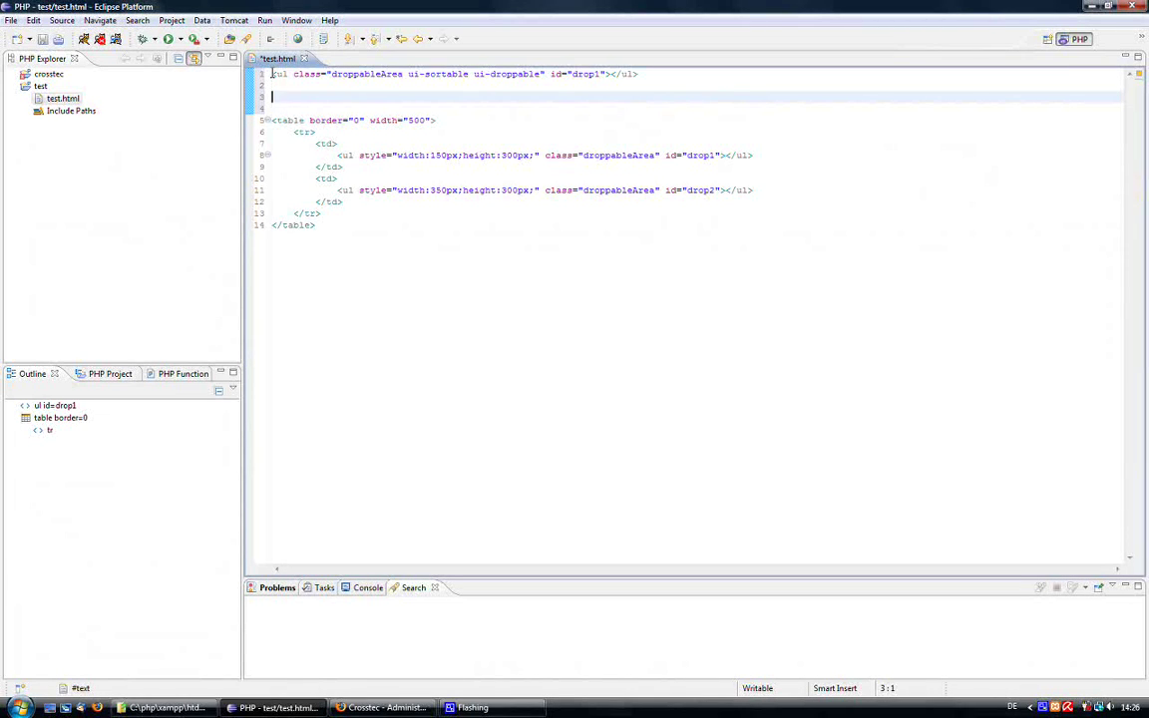
drag(271, 73, 289, 74)
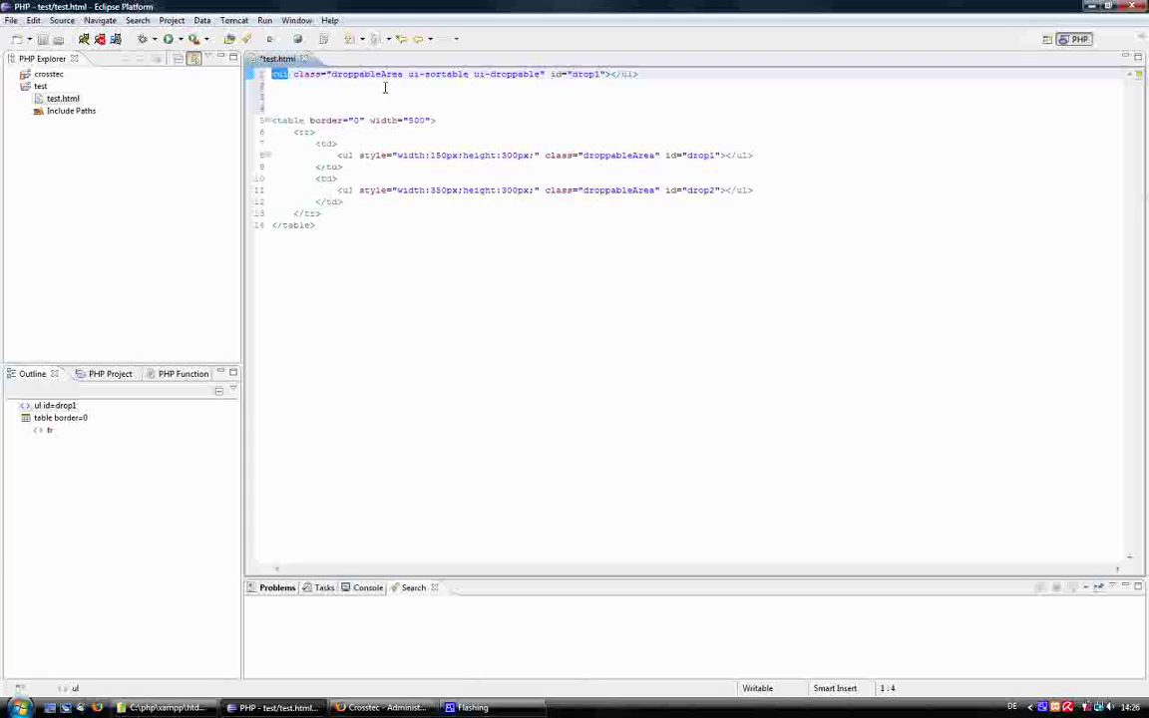
double_click(349, 74)
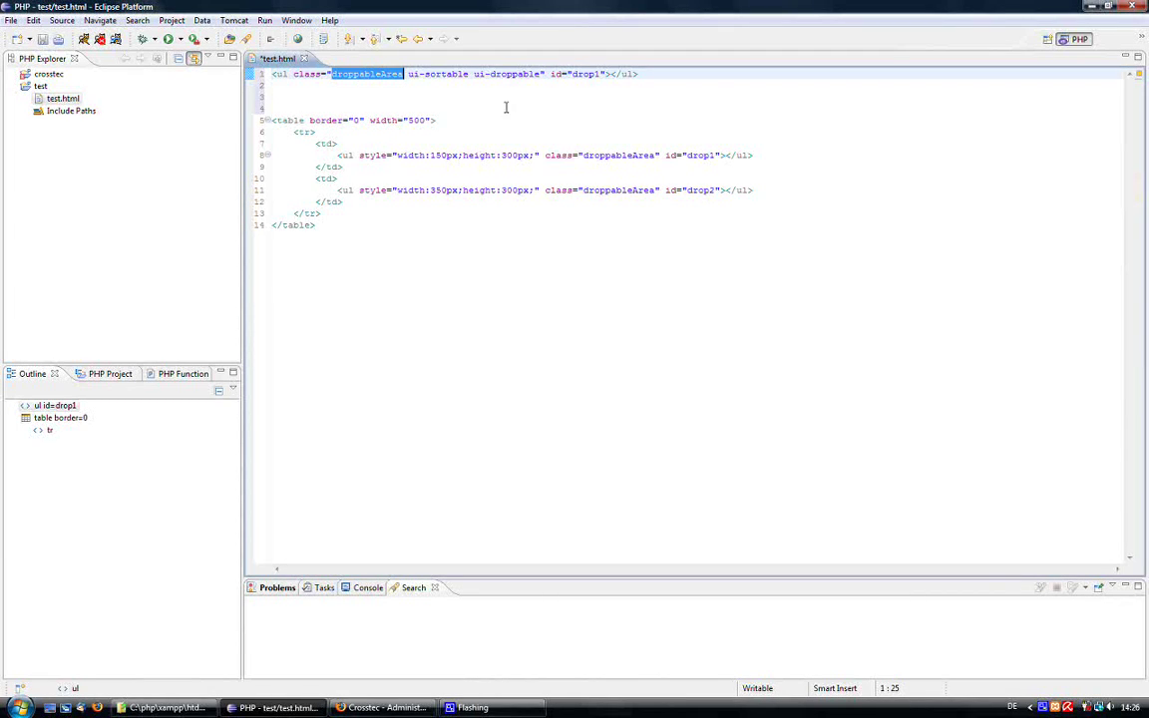
drag(606, 74, 401, 68)
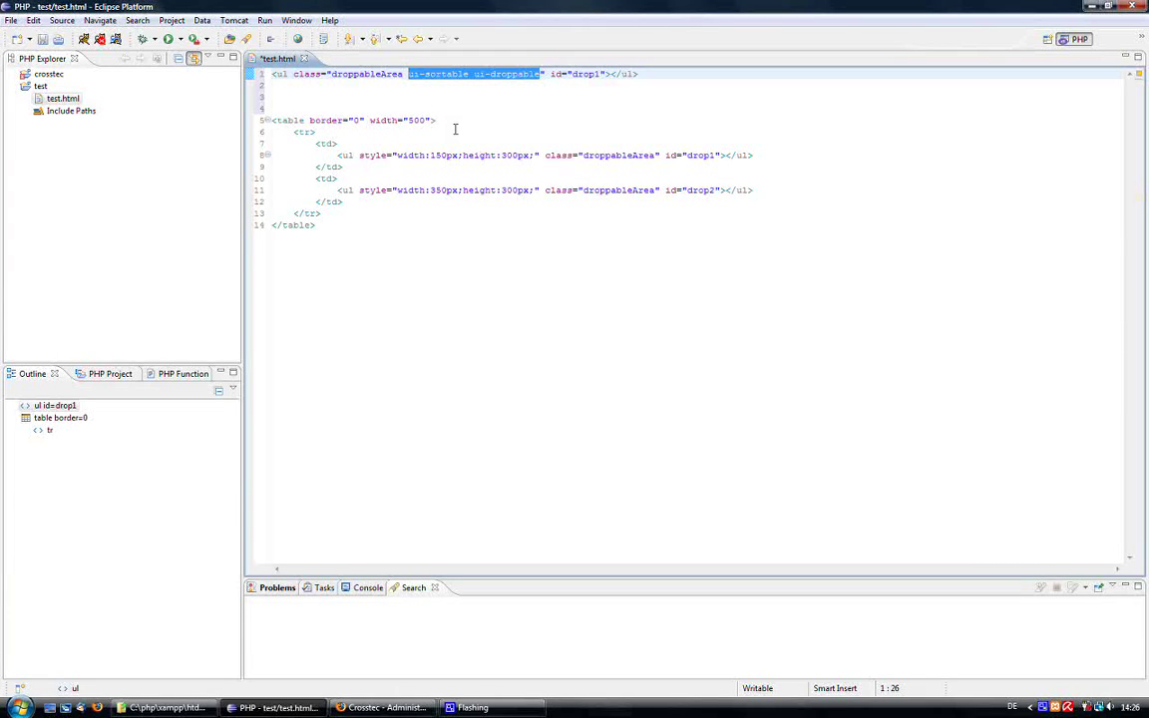
click(379, 74)
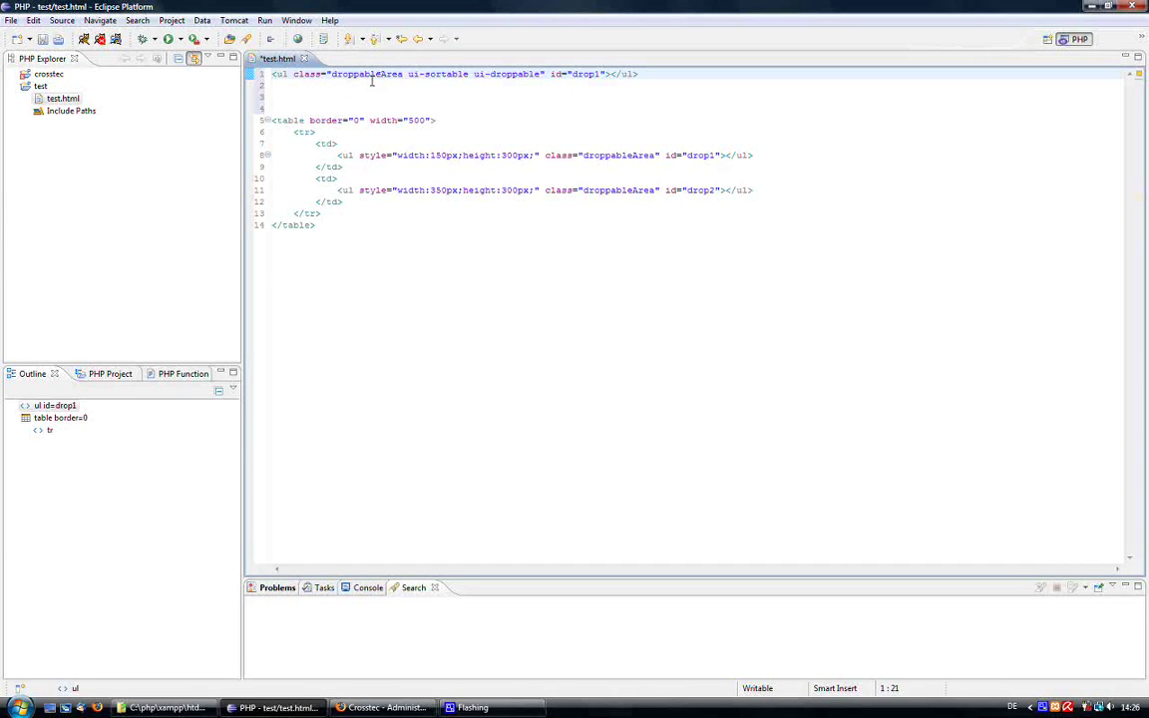
click(268, 74)
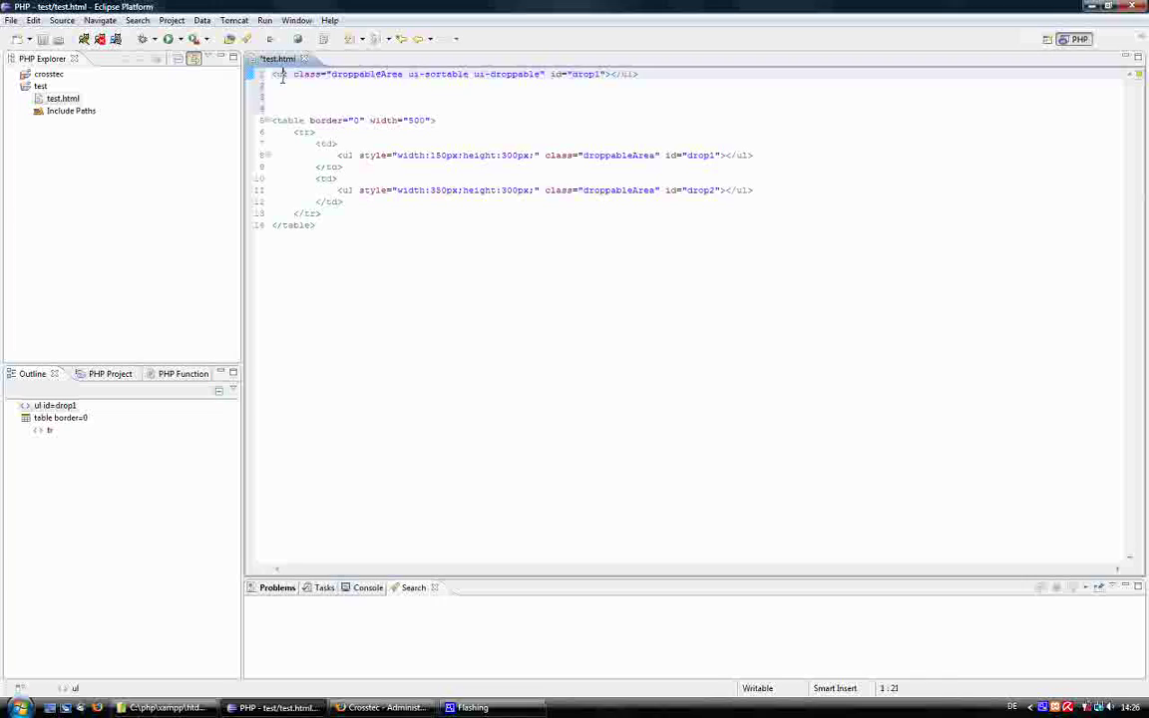
double_click(349, 73)
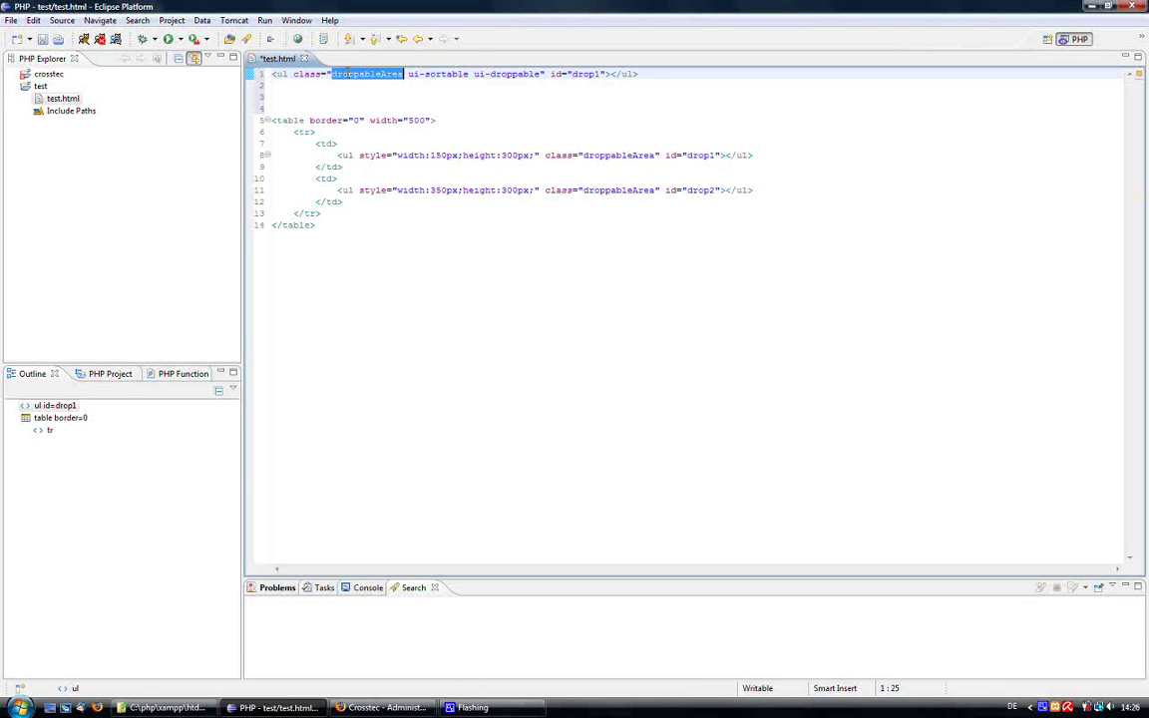
double_click(584, 74)
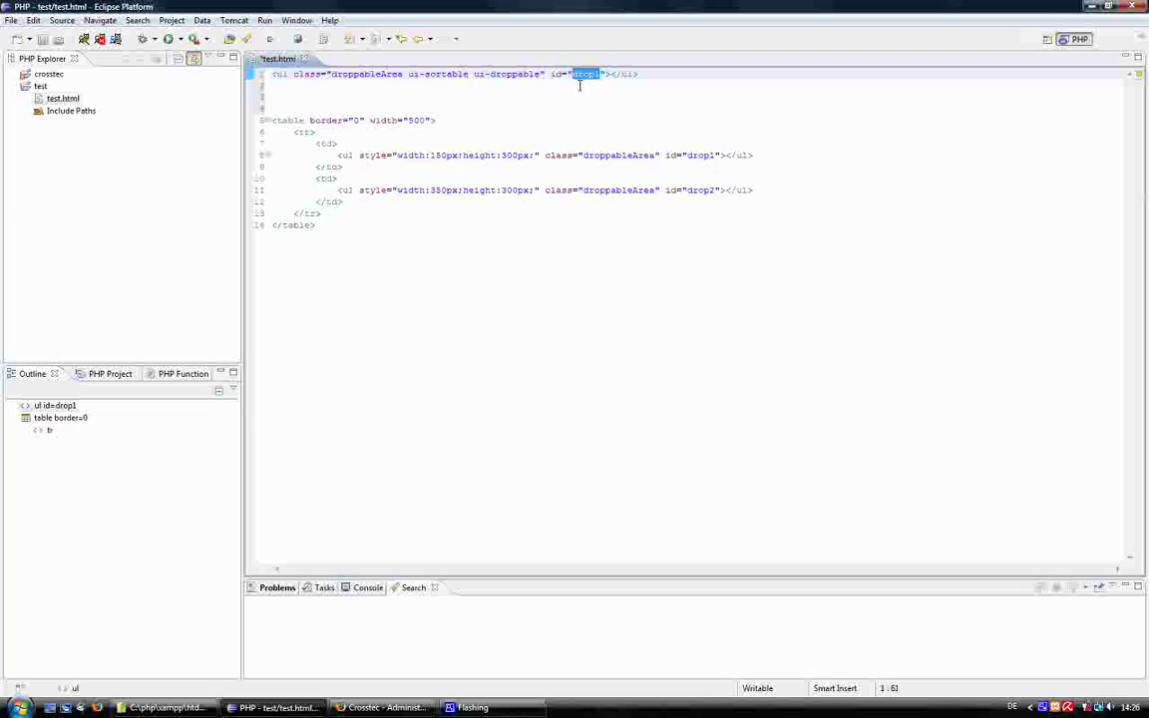
drag(272, 119, 266, 80)
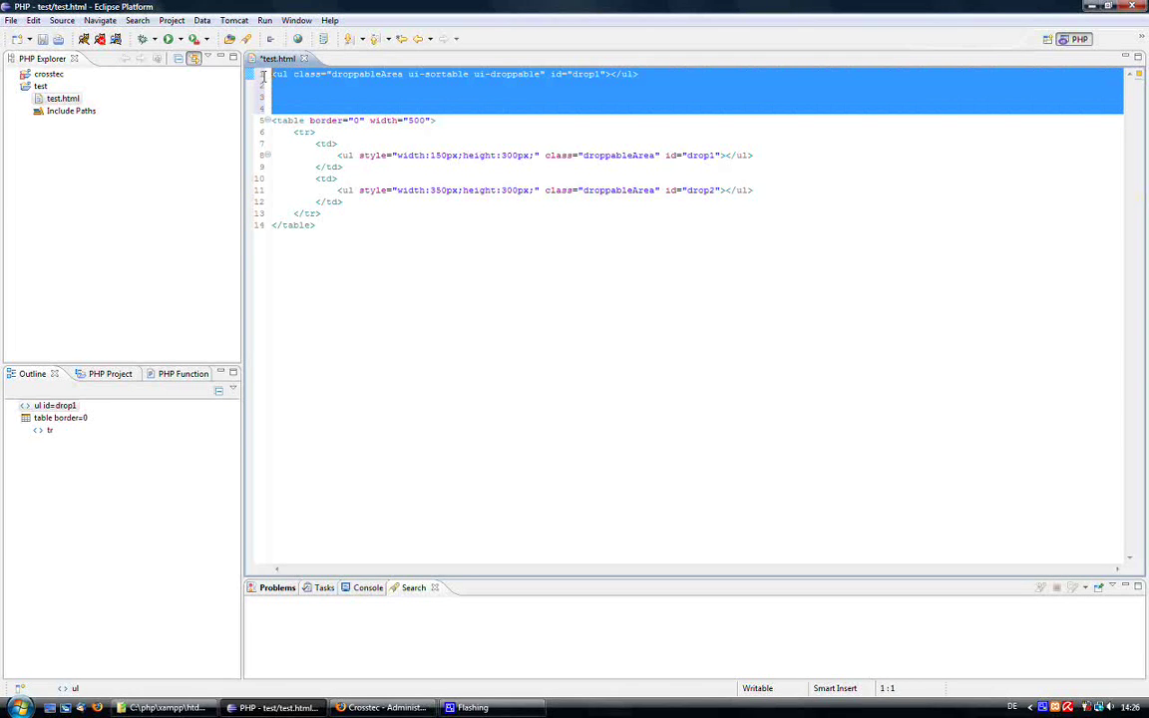
key(Delete)
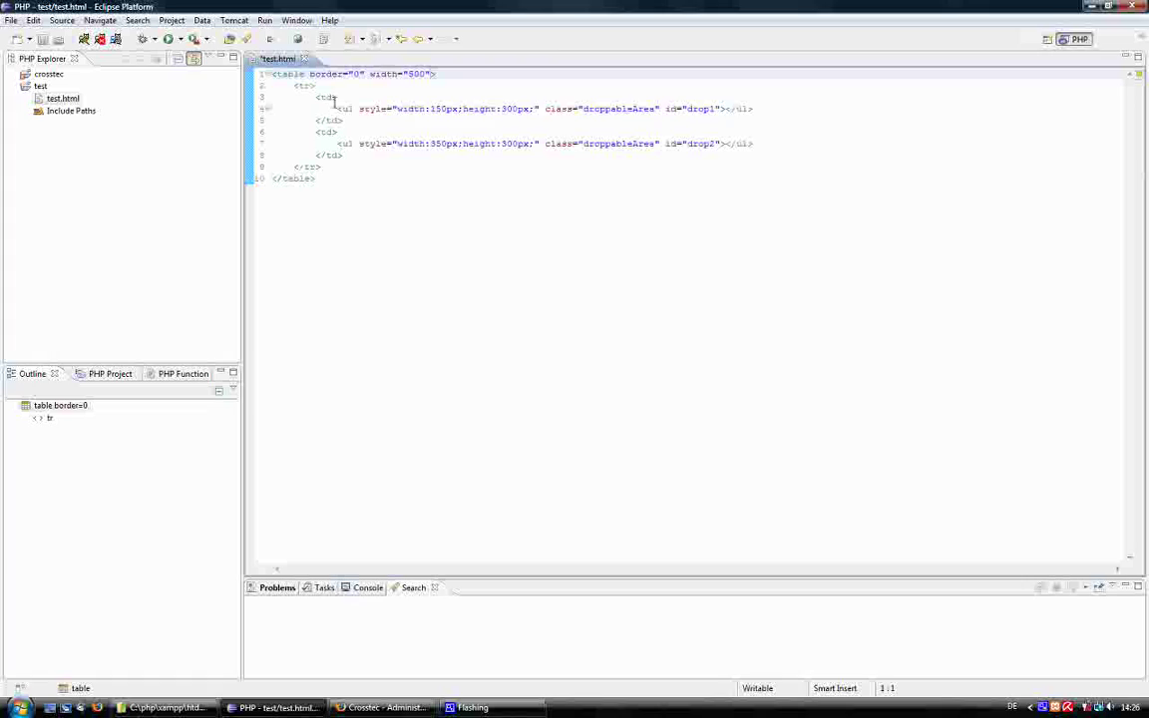
Review the table's opening lines and the drop1 list in test.html.
click(339, 97)
drag(339, 97, 269, 75)
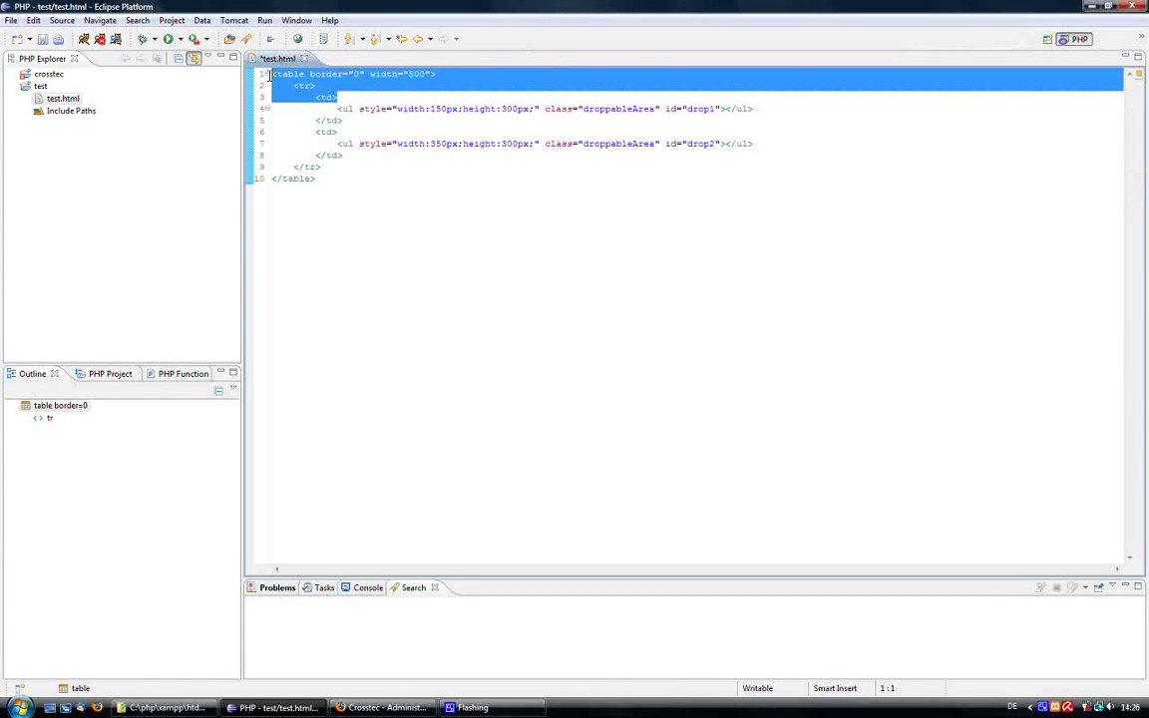
click(351, 97)
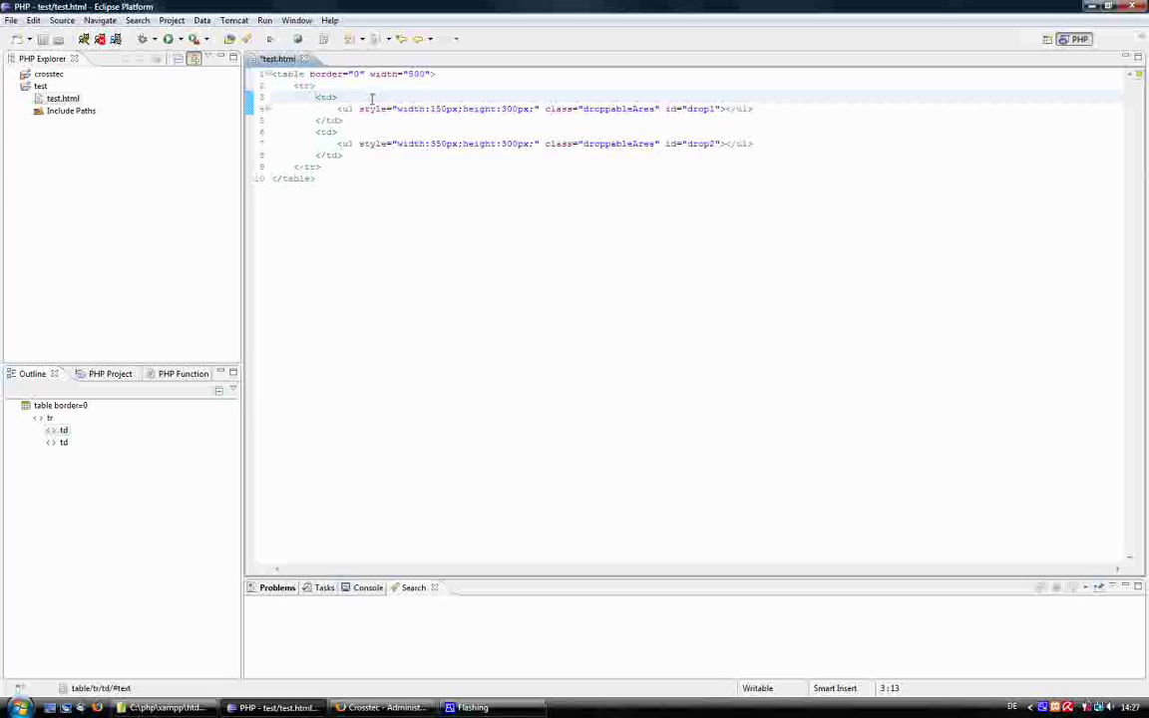
drag(337, 109, 546, 120)
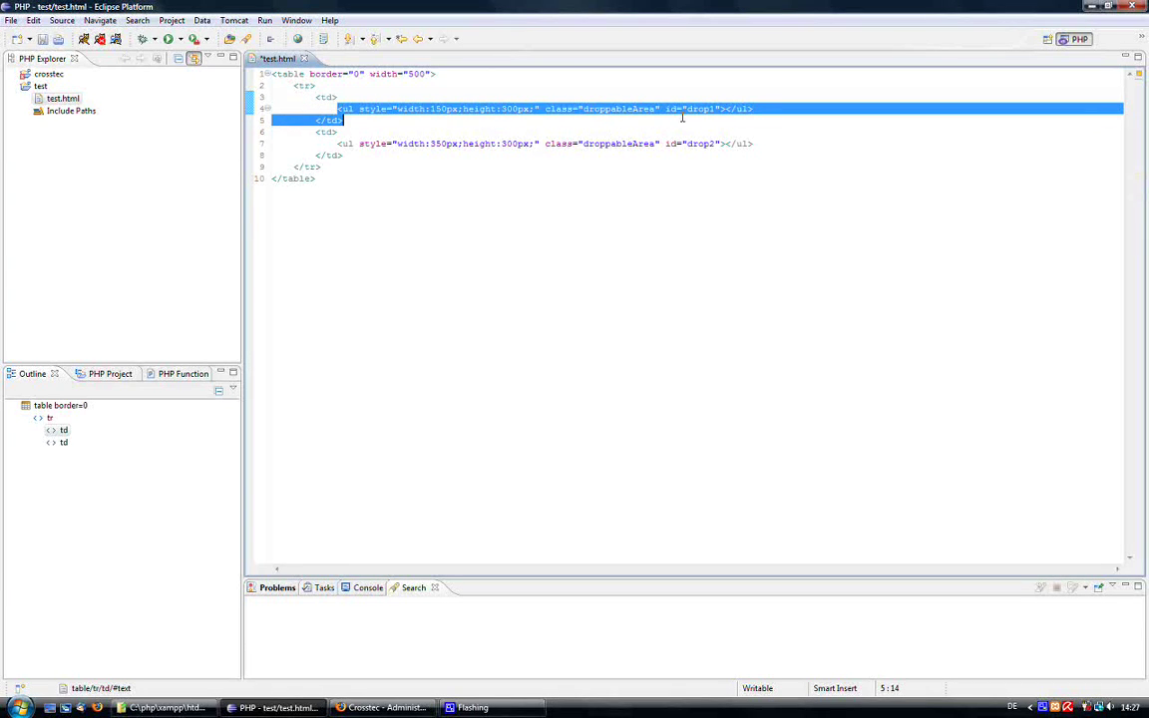
drag(682, 118, 753, 111)
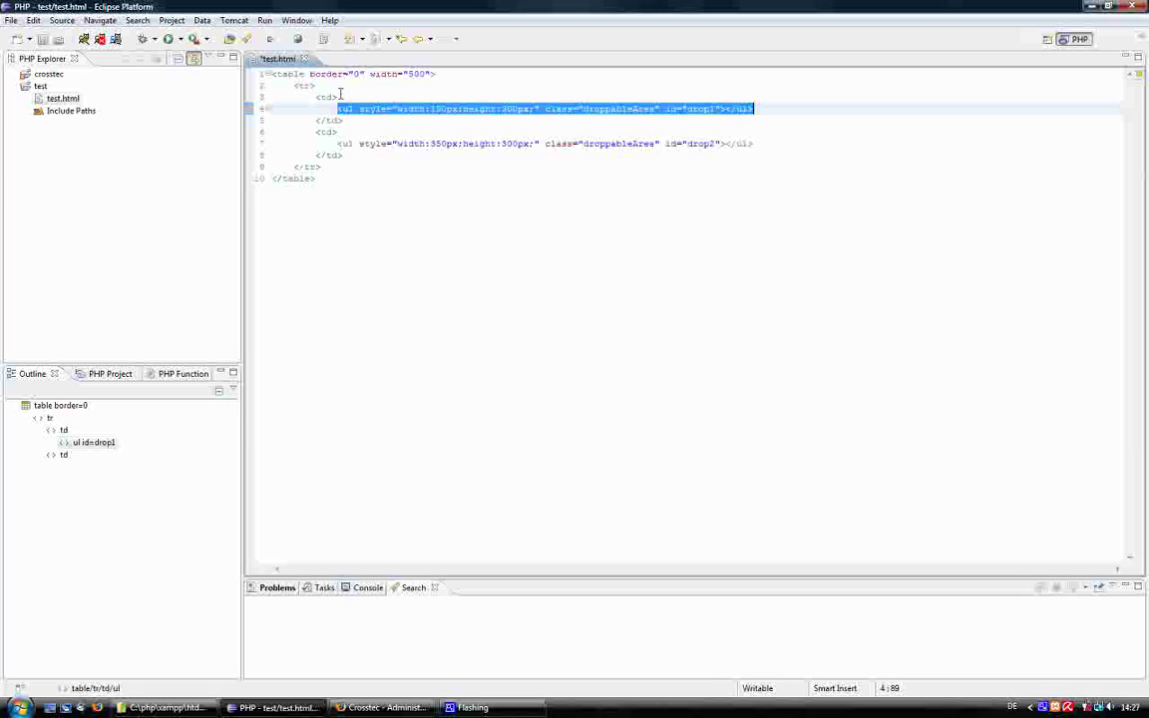
click(338, 94)
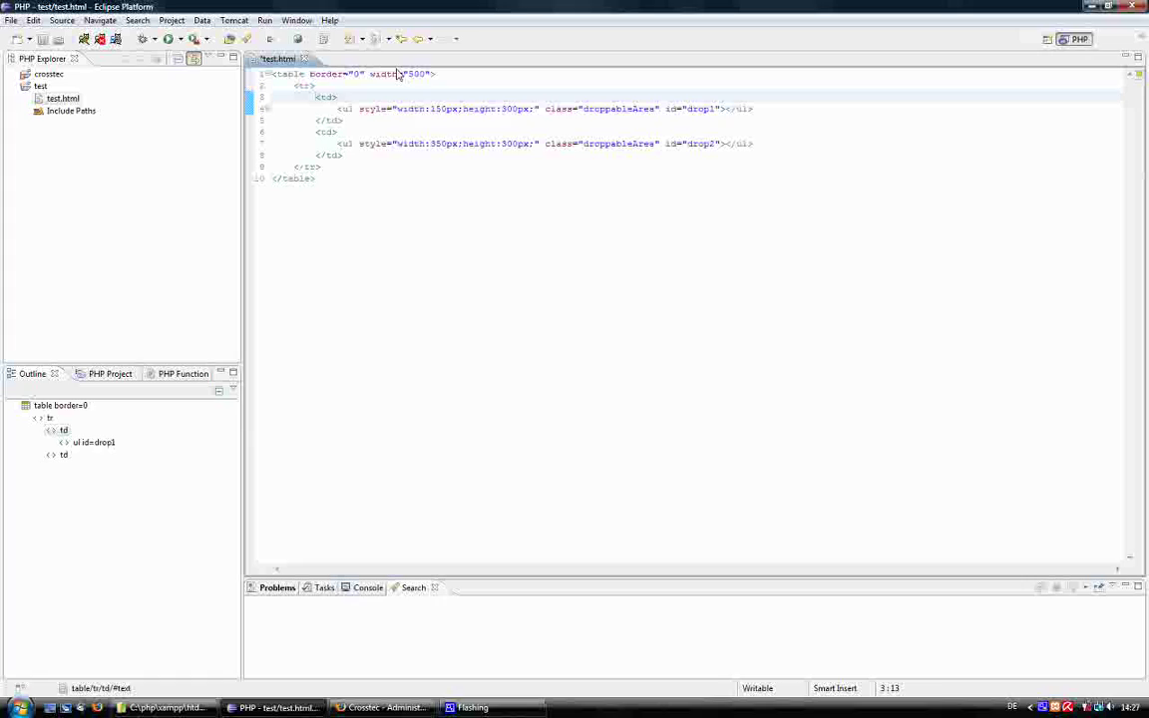
drag(338, 109, 755, 109)
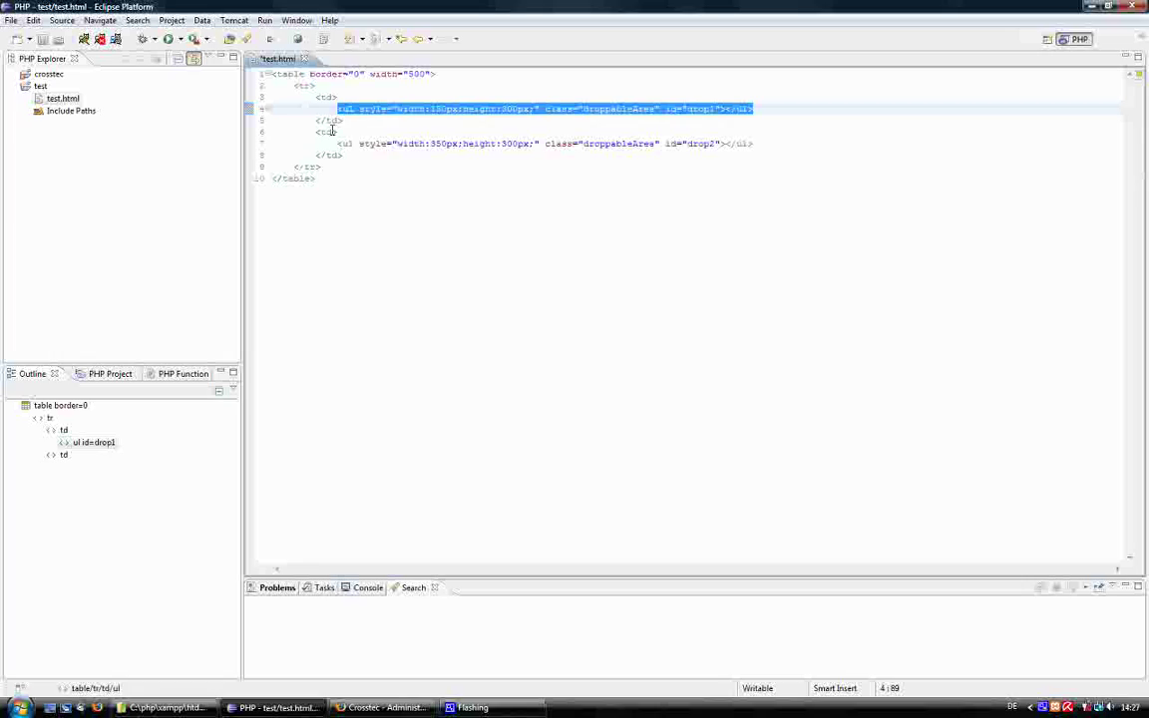
Check the droppableArea class on the drop2 and drop1 lists, then select the entire table markup.
drag(336, 143, 756, 145)
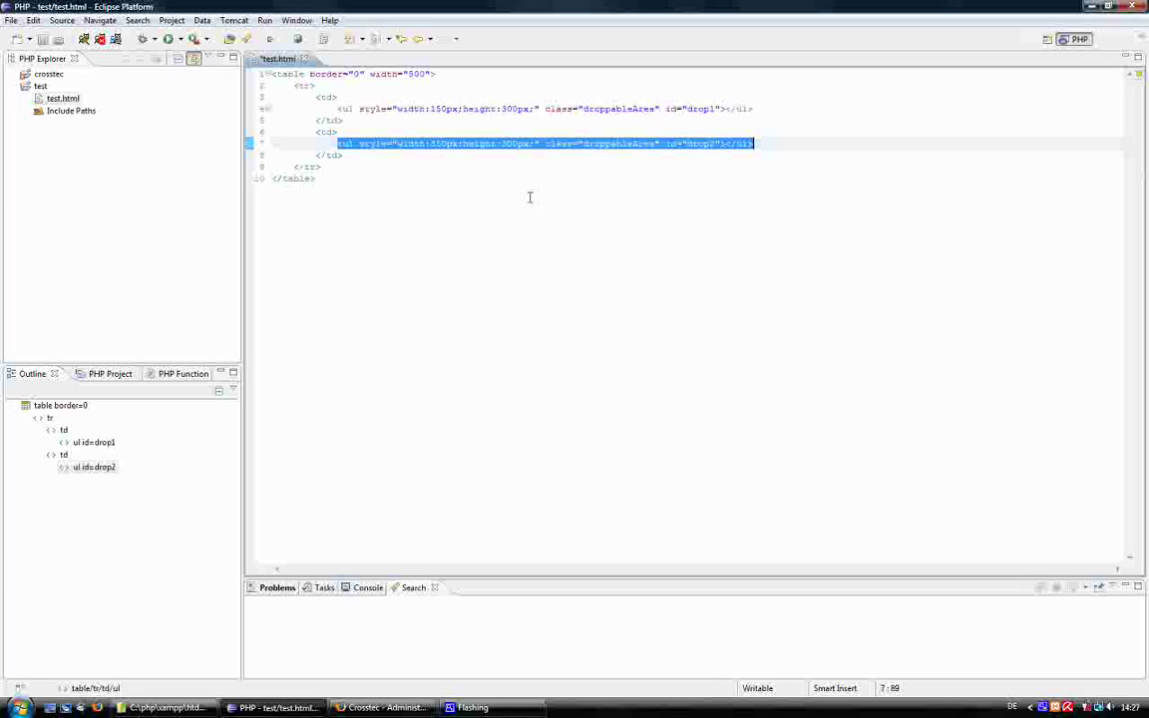
double_click(597, 150)
double_click(603, 110)
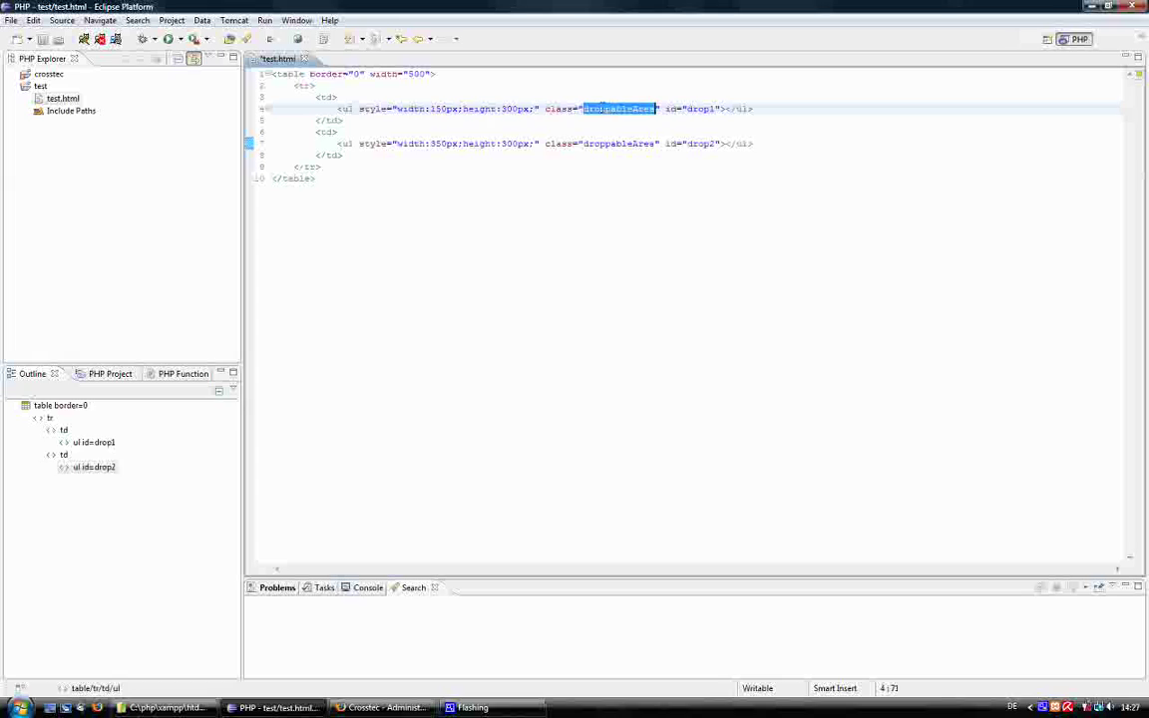
click(528, 143)
click(343, 181)
key(ctrl+a)
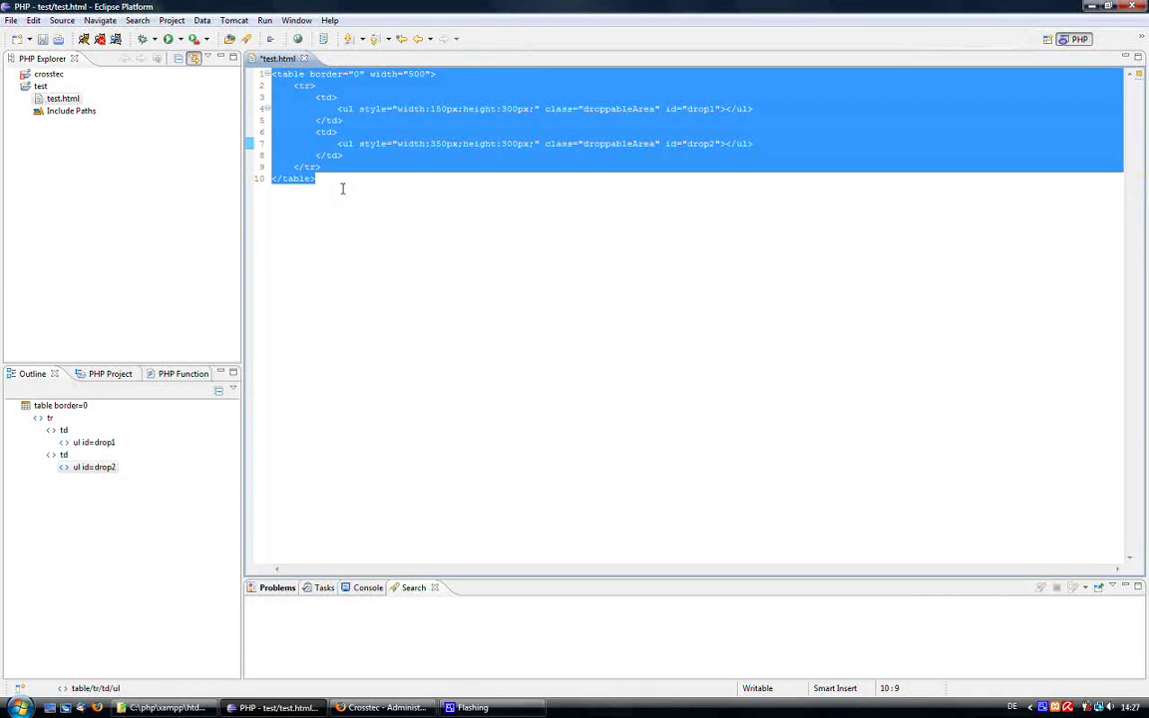
Apply the copied table markup as the form's template code and drop a Static Text into the left area.
click(359, 706)
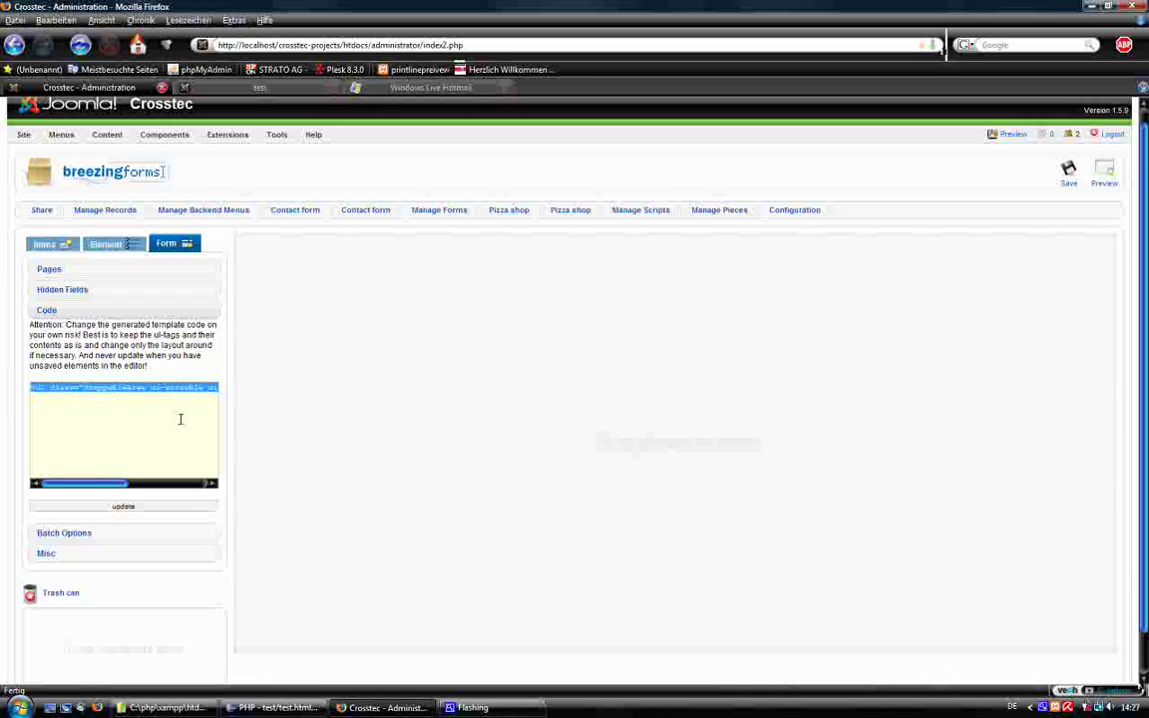
key(ctrl+v)
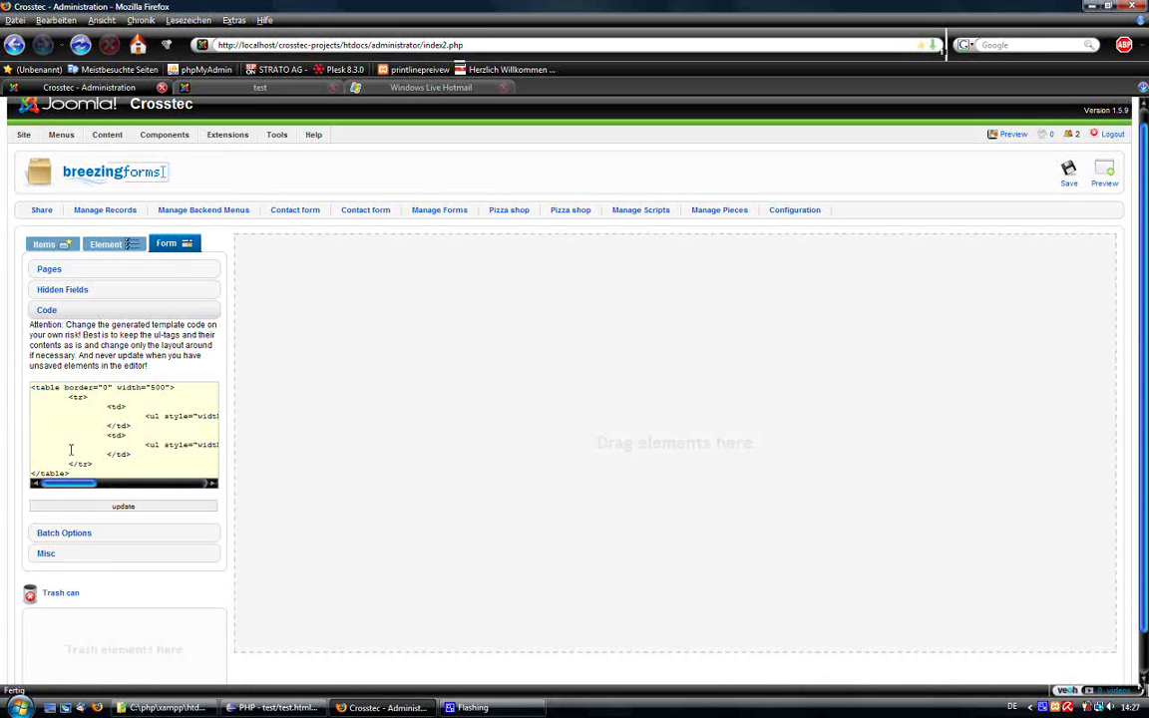
click(104, 506)
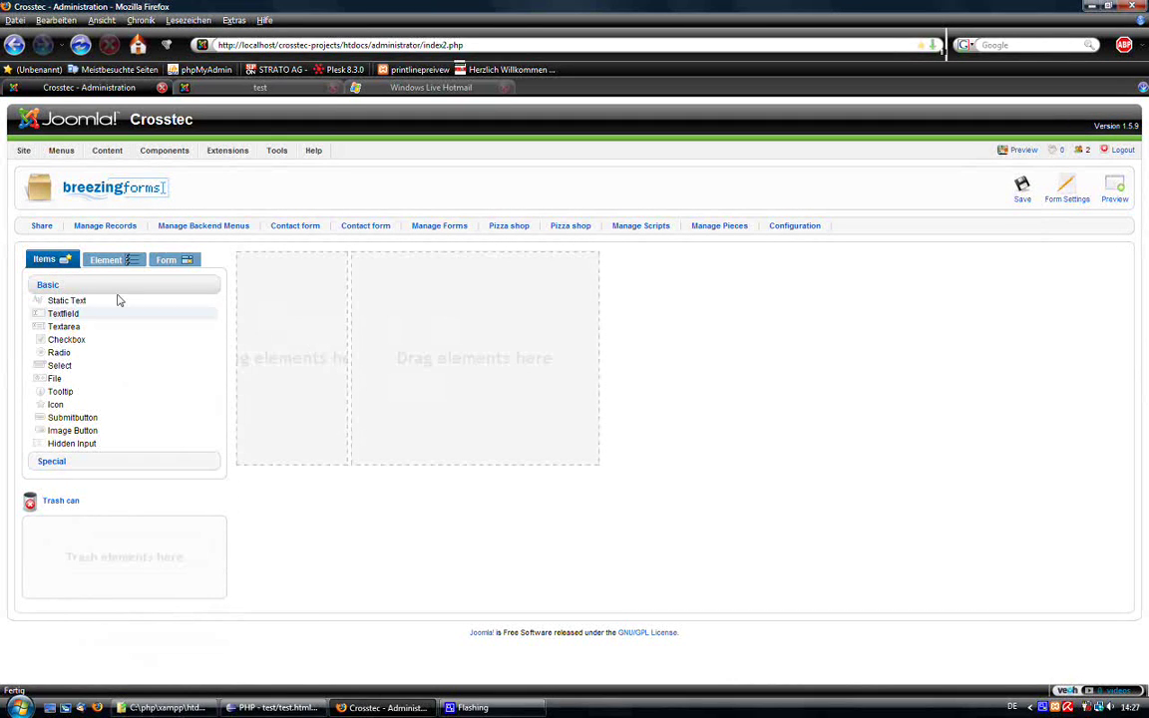
drag(75, 301, 288, 289)
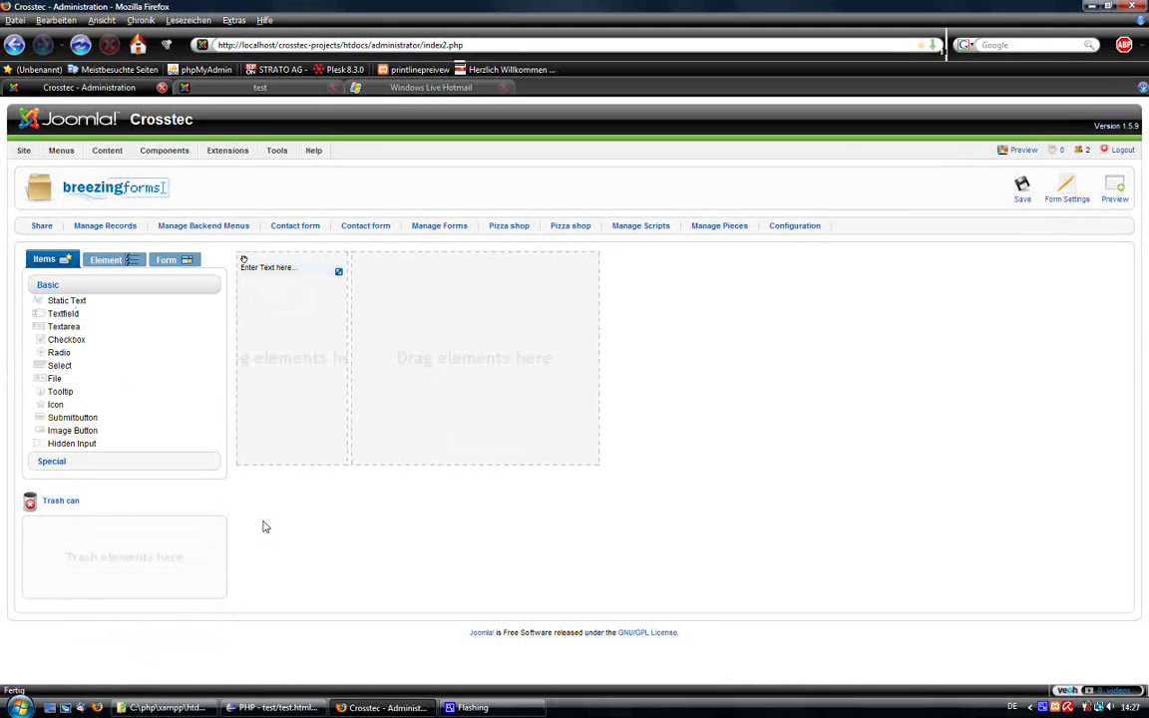
click(82, 288)
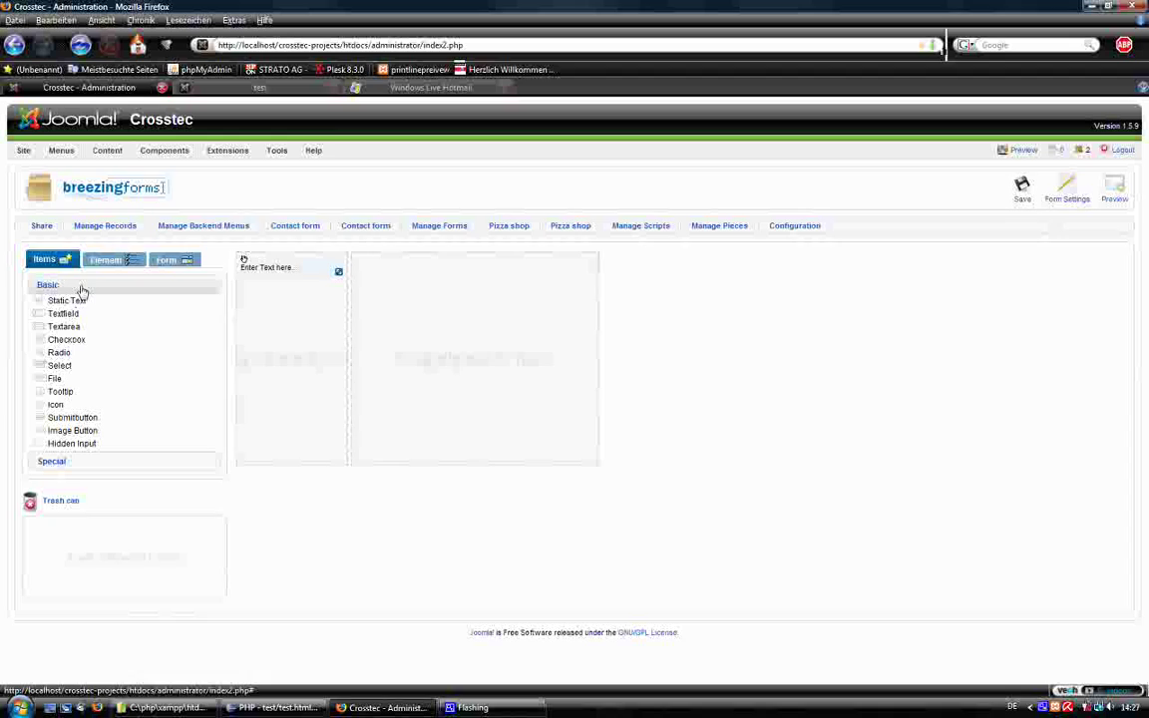
Add two text fields, a text area, a captcha and a submit button on the right, then stretch the Static Text taller.
drag(63, 313, 427, 288)
drag(58, 313, 437, 297)
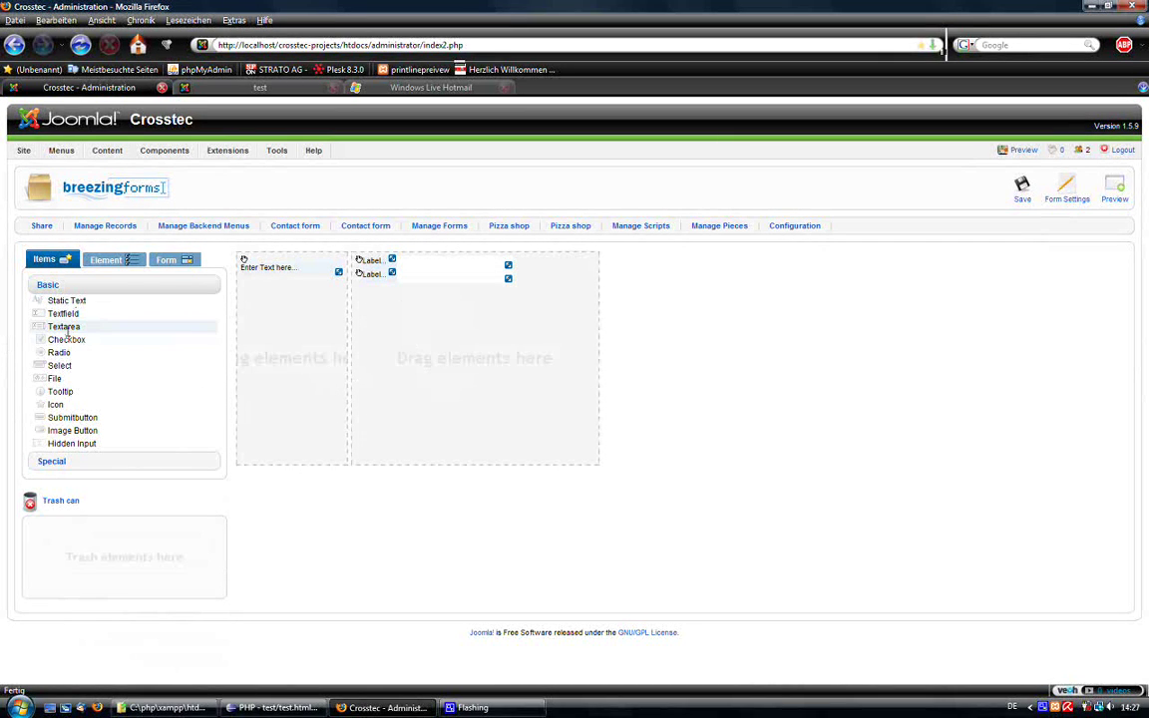
drag(67, 335, 470, 303)
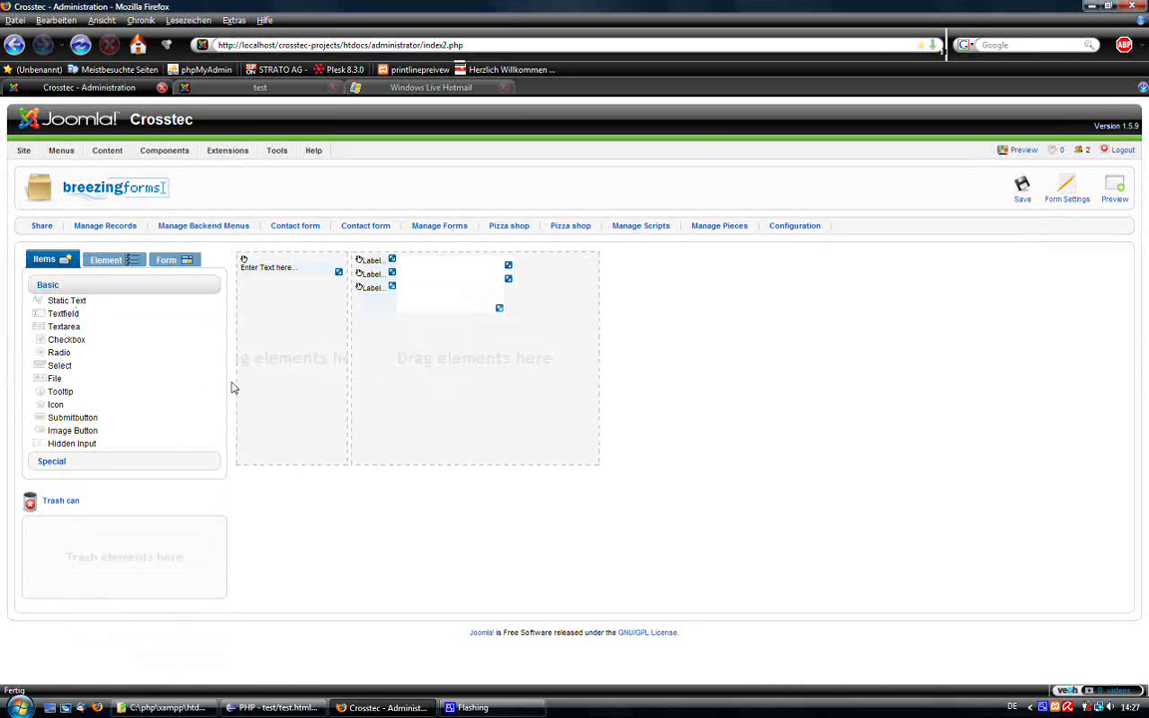
click(52, 461)
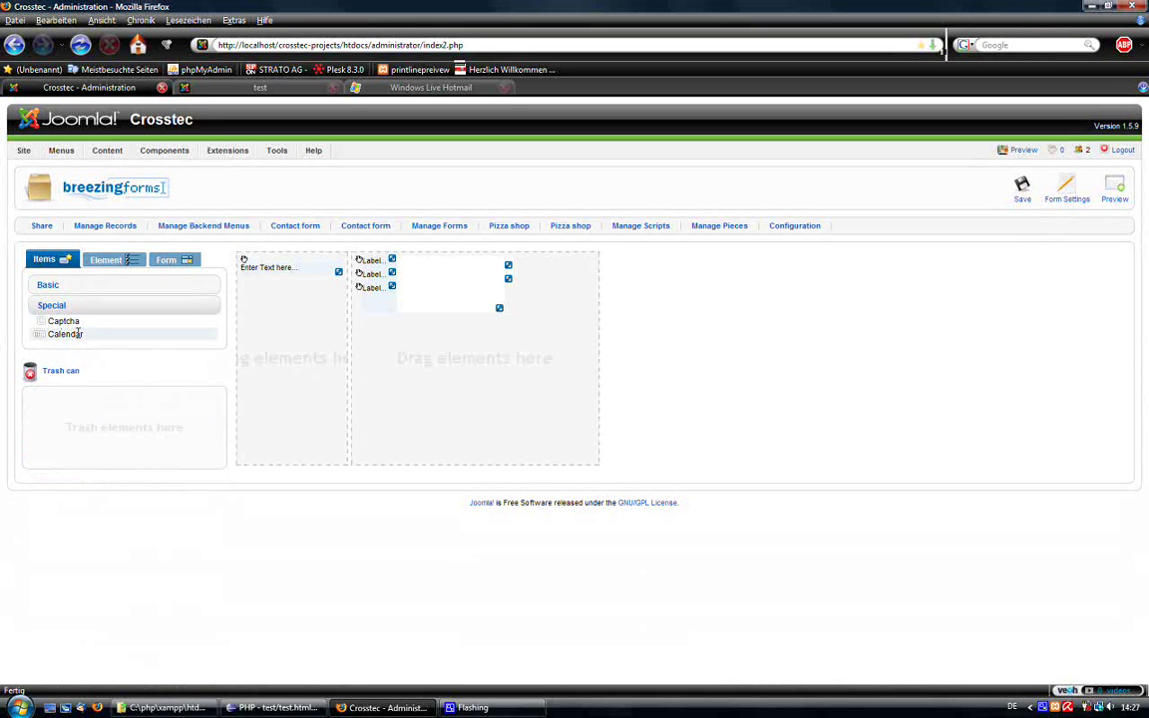
drag(65, 321, 439, 339)
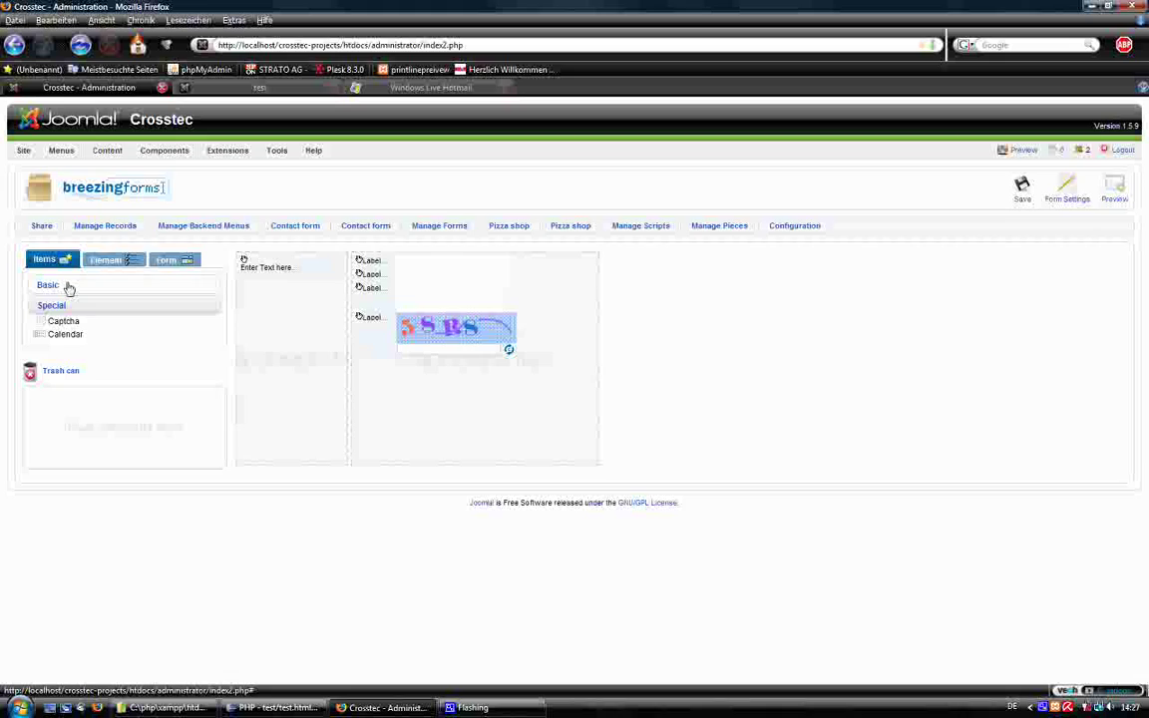
click(69, 287)
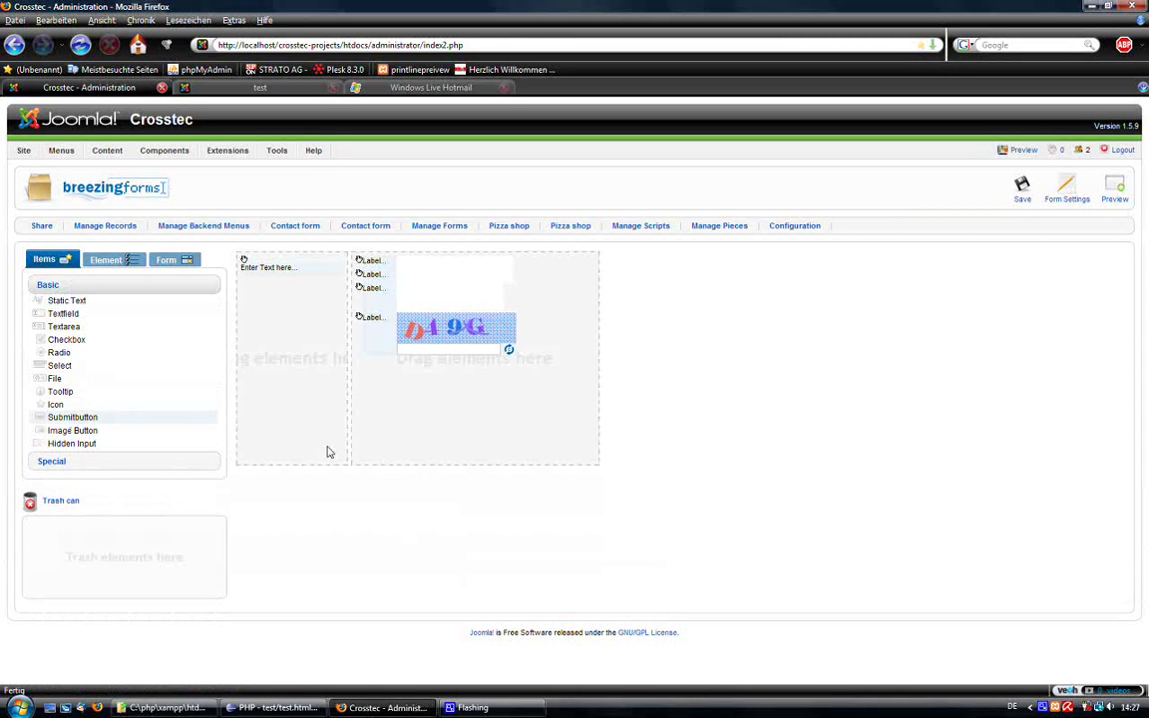
drag(327, 451, 469, 391)
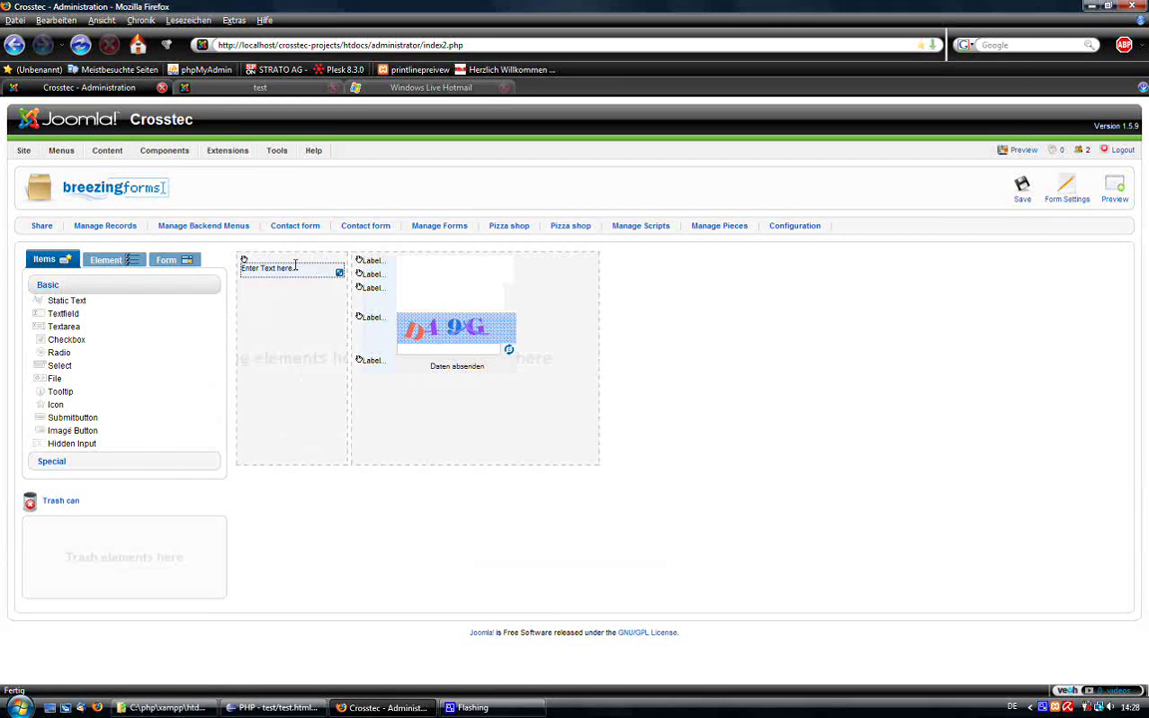
drag(299, 261, 326, 400)
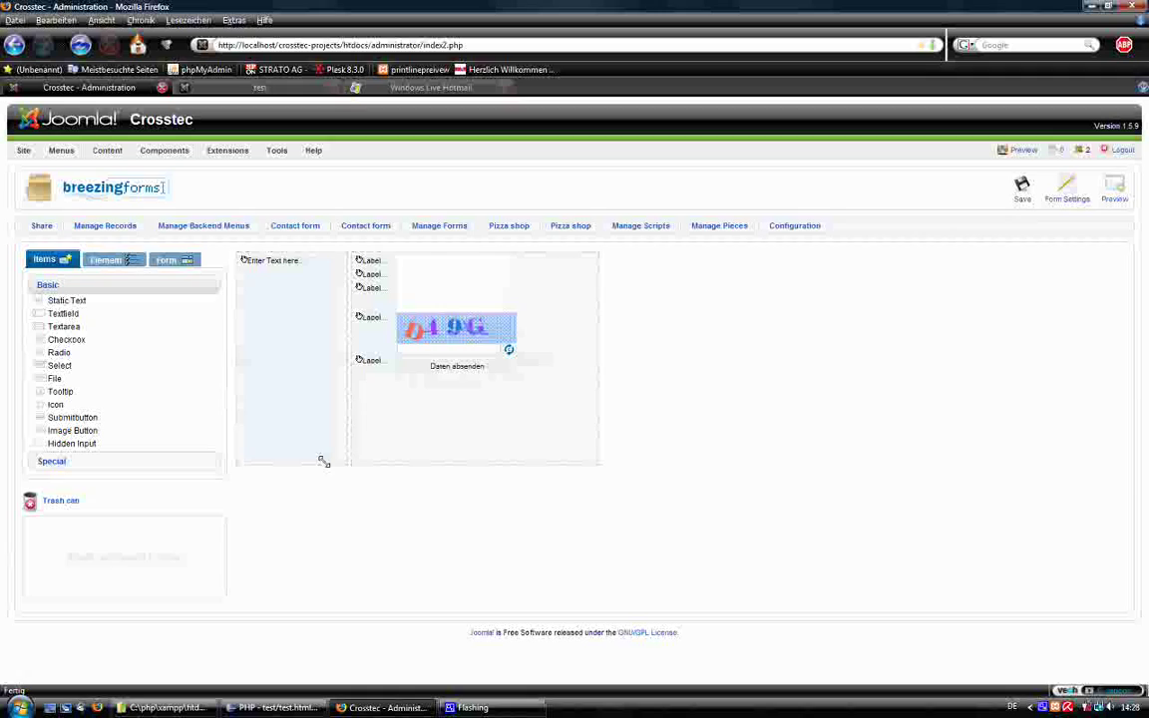
drag(323, 461, 339, 451)
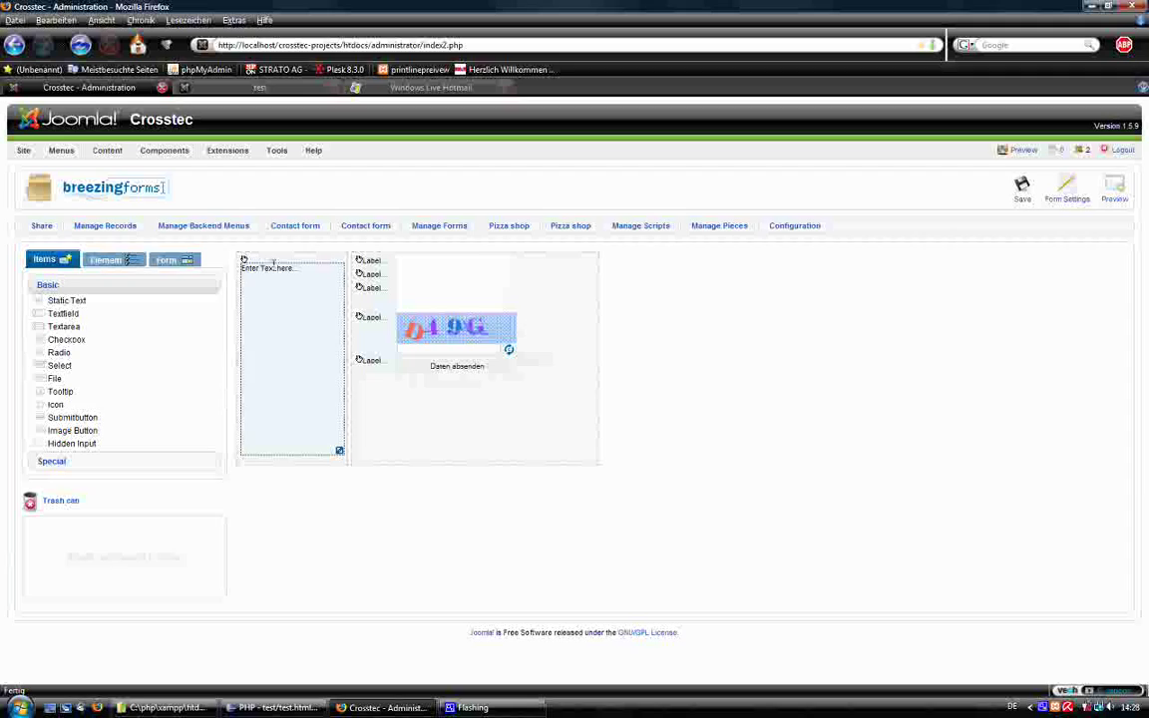
Fill the static text with a bold 'Do not hesitate to contact us!' heading and Lorem Ipsum paragraph, then save.
click(255, 341)
drag(114, 352, 2, 351)
text(<b>Do n)
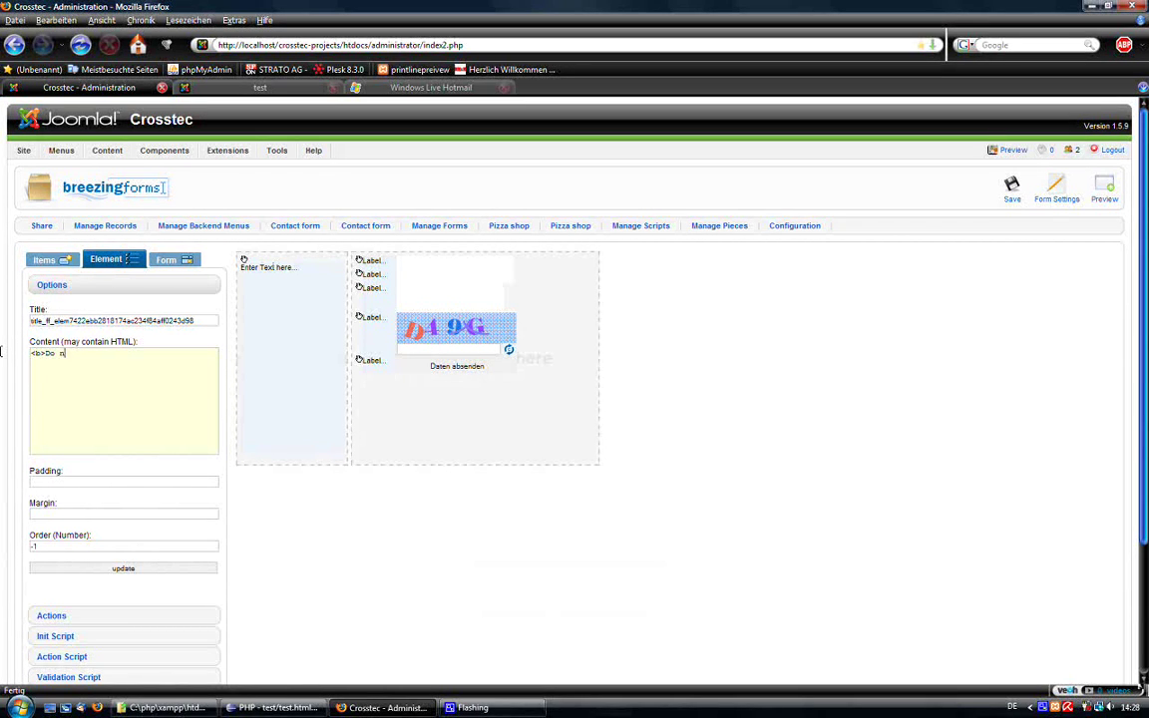
text(ot hesitate to contact us!)
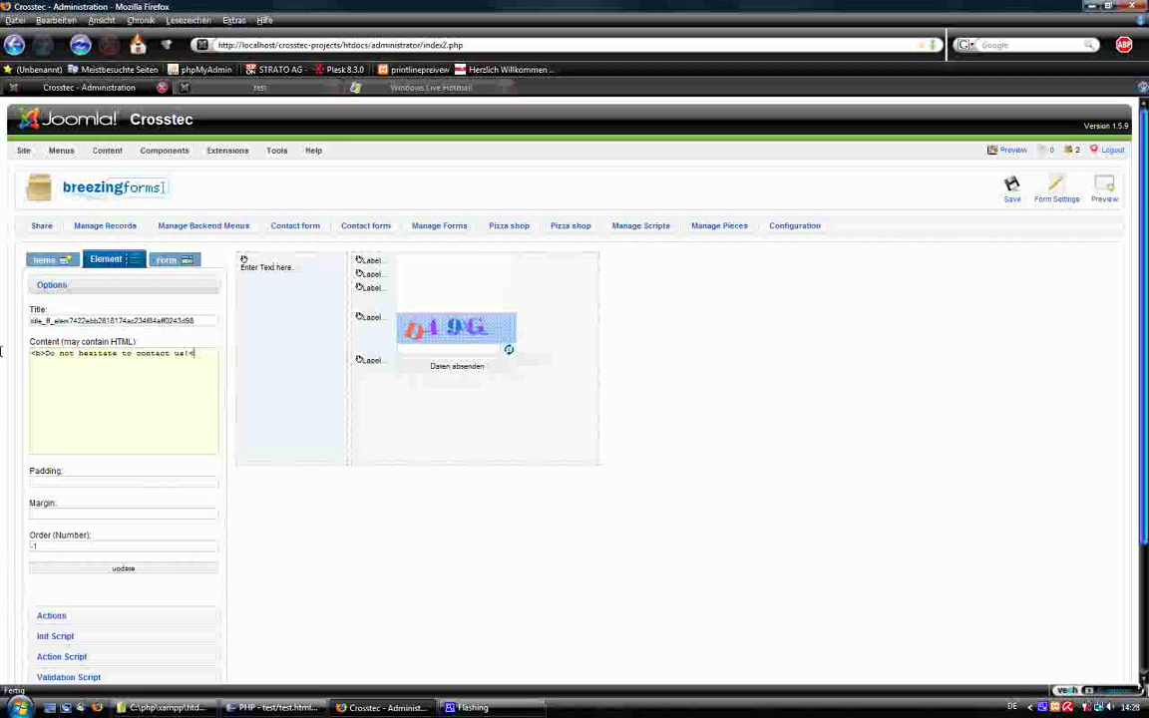
text(<)
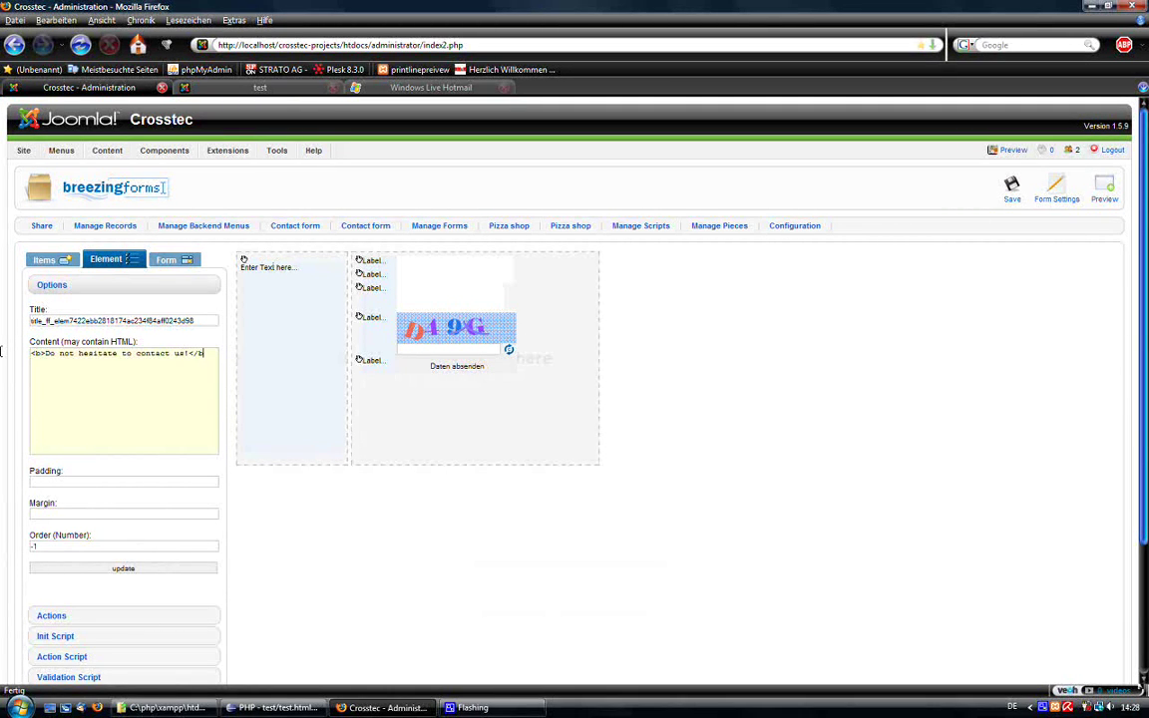
text(p>)
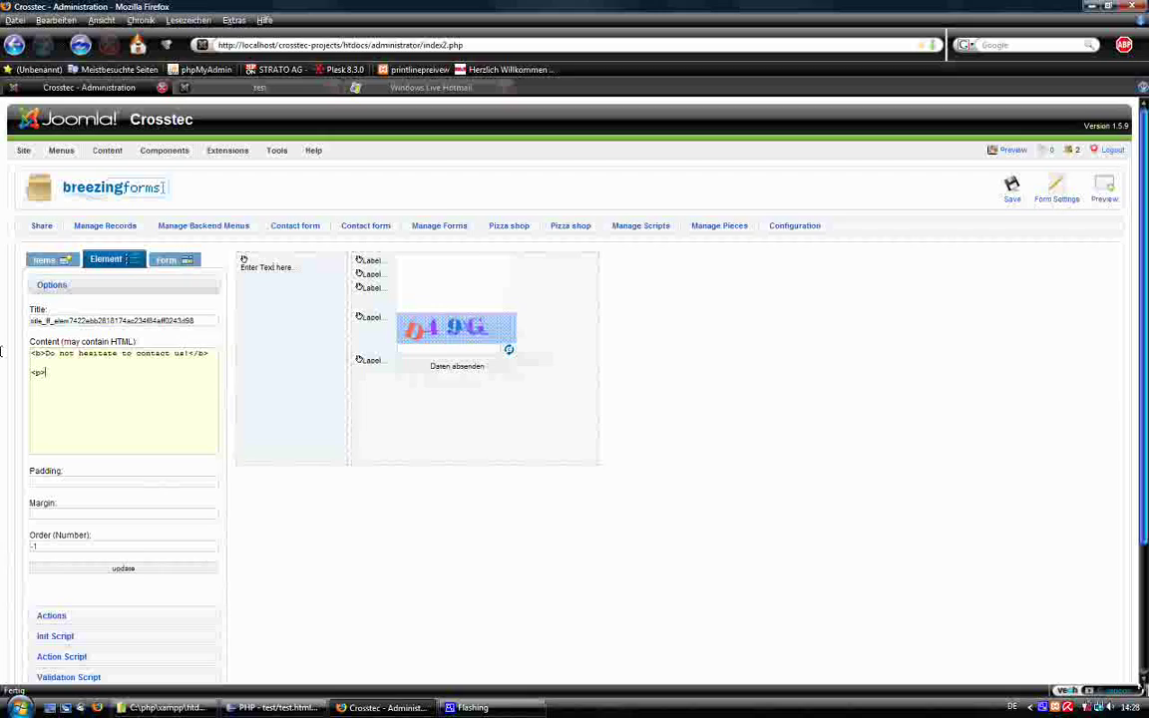
key(Return)
key(Return)
text(</p>)
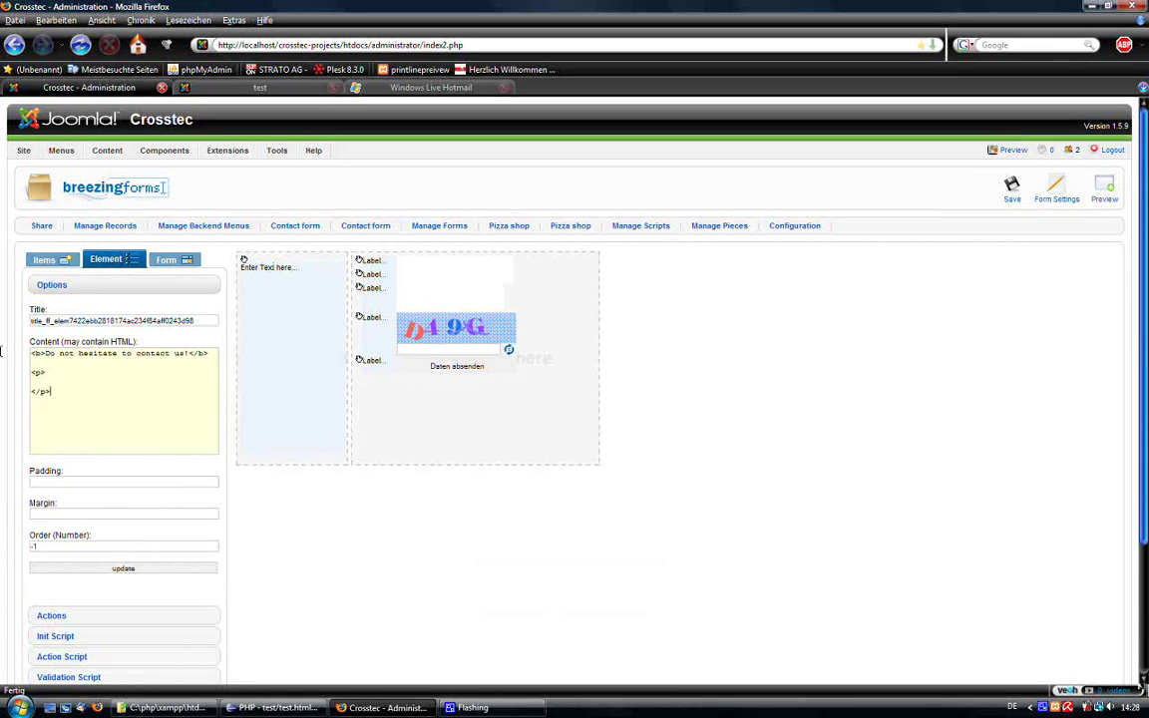
text( Ips)
key(ctrl+v)
key(ctrl+v)
key(ctrl+v)
key(ctrl+v)
key(ctrl+v)
key(ctrl+v)
key(ctrl+v)
key(ctrl+v)
key(ctrl+v)
key(ctrl+v)
key(ctrl+v)
key(ctrl+v)
key(ctrl+v)
key(ctrl+v)
key(ctrl+v)
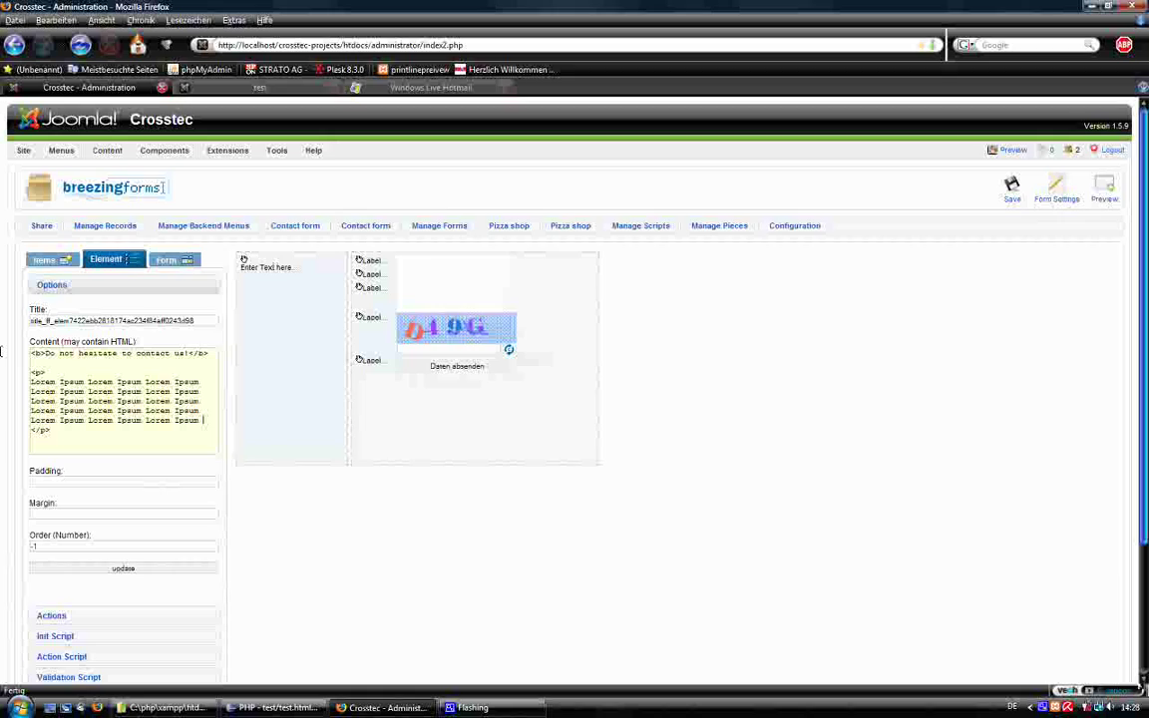
key(ctrl+v)
key(ctrl+v)
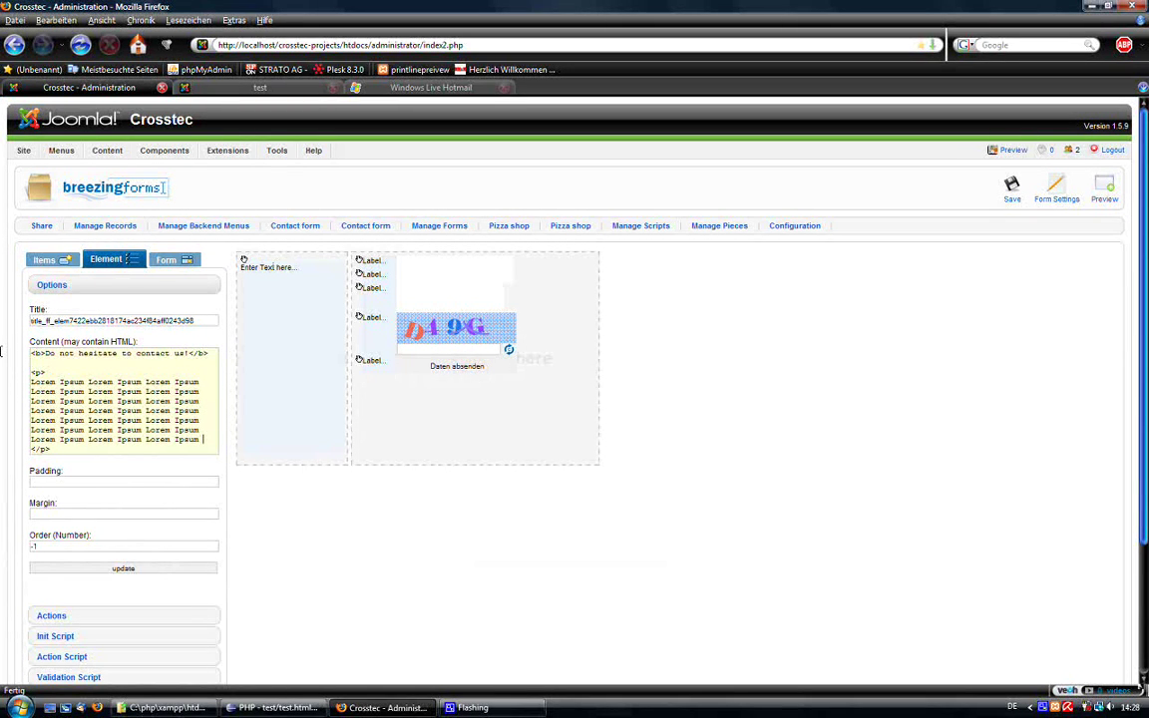
click(115, 567)
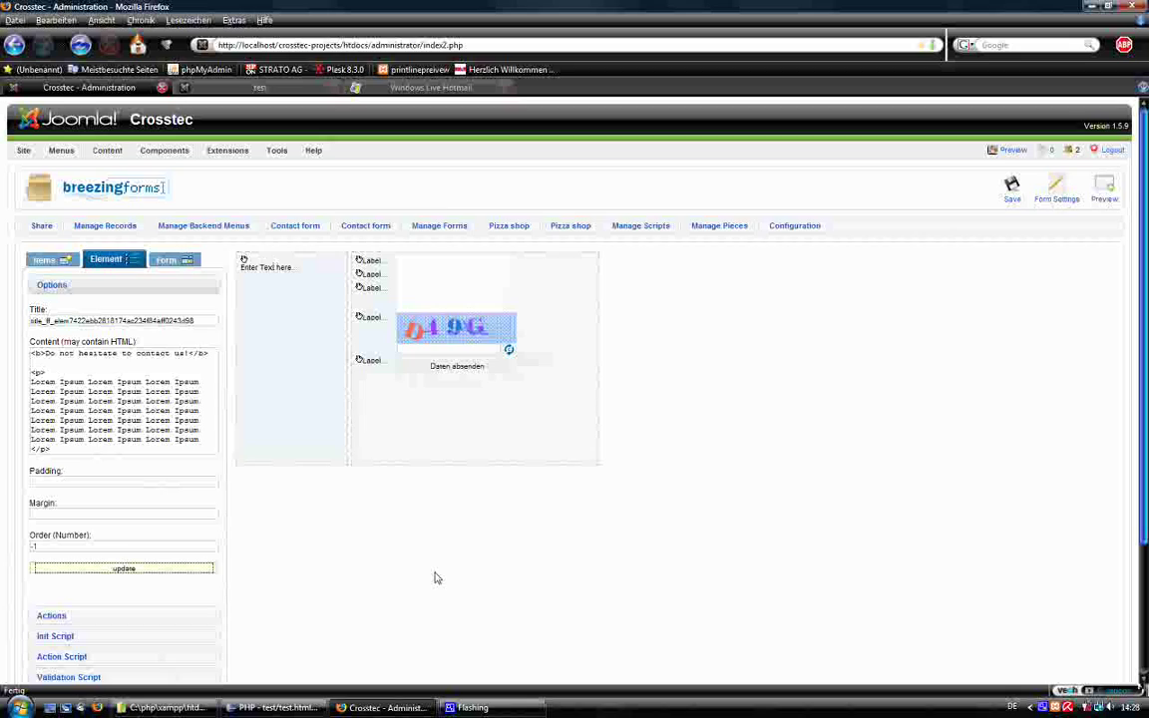
click(291, 378)
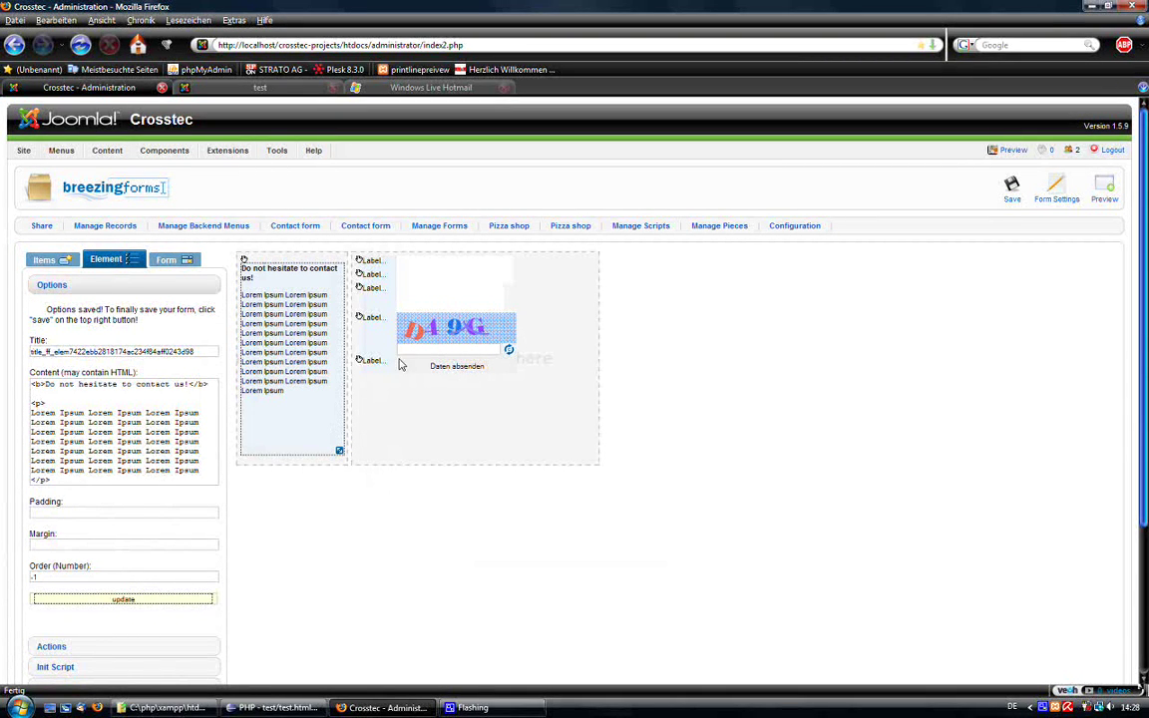
click(1013, 191)
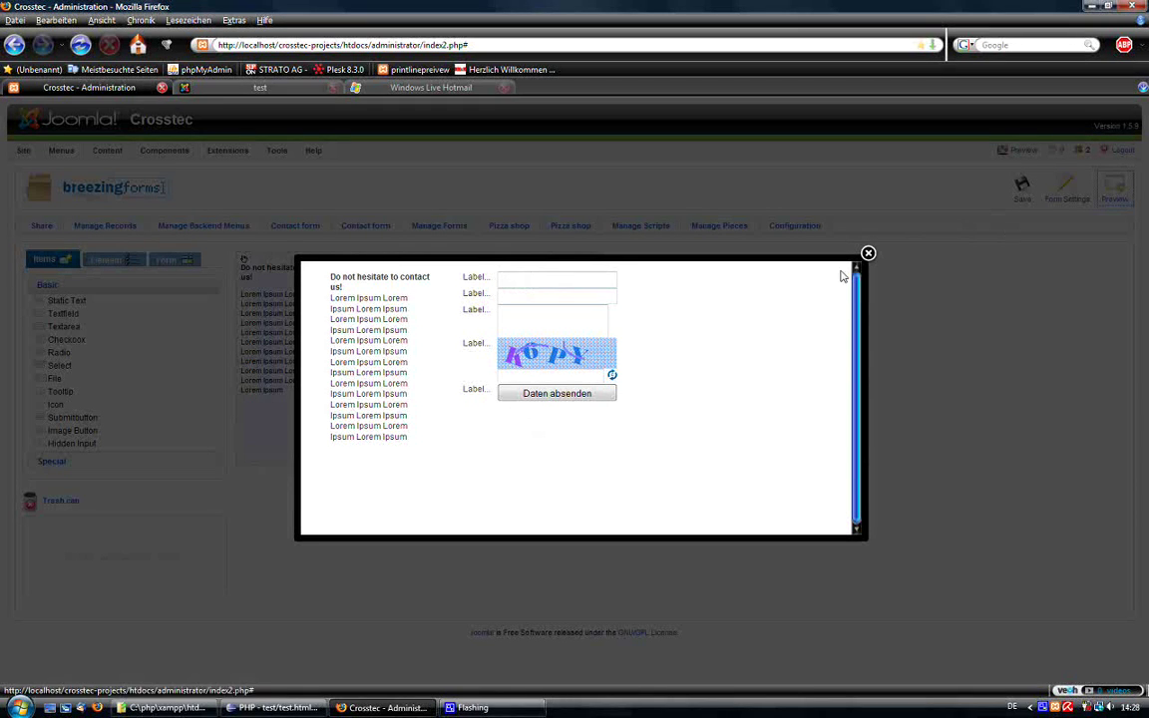
click(536, 397)
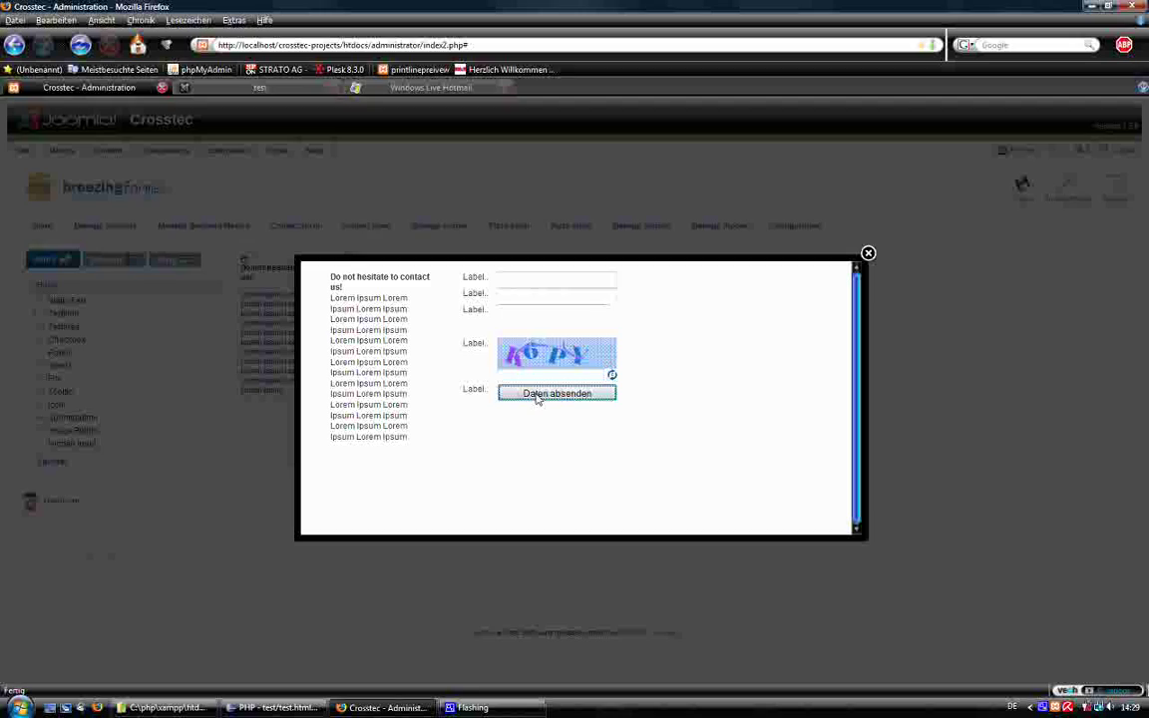
click(867, 253)
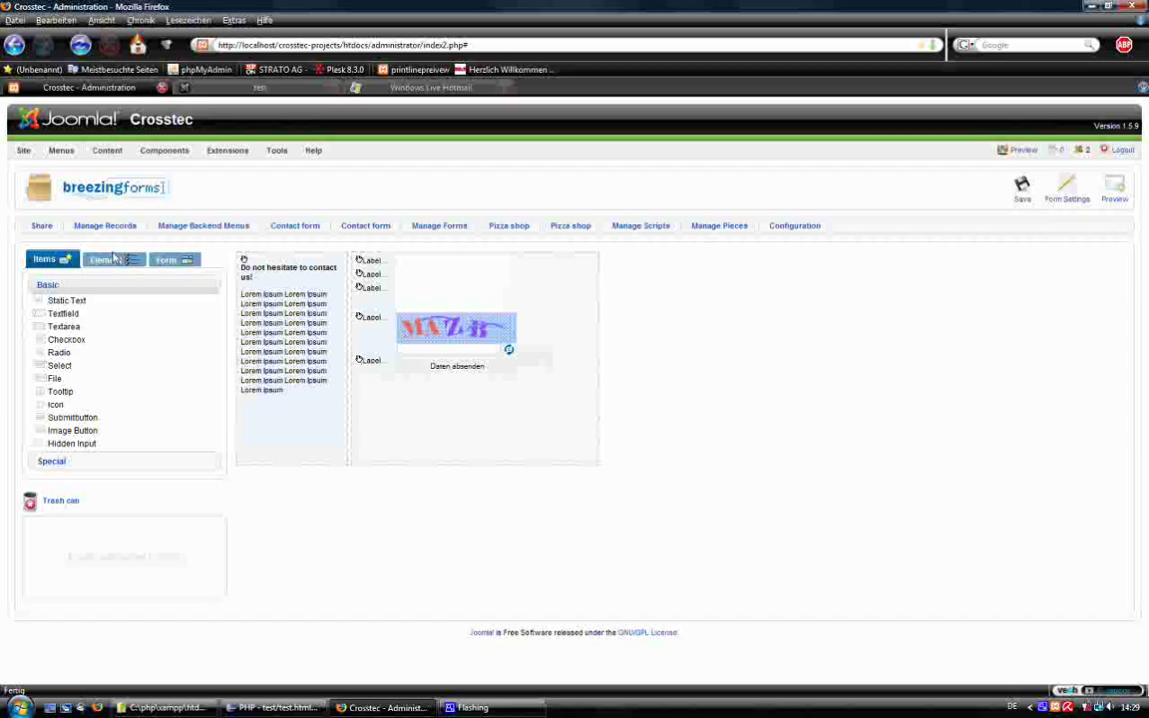
Label the first two rows in bold as Subject: and Email*.
click(105, 259)
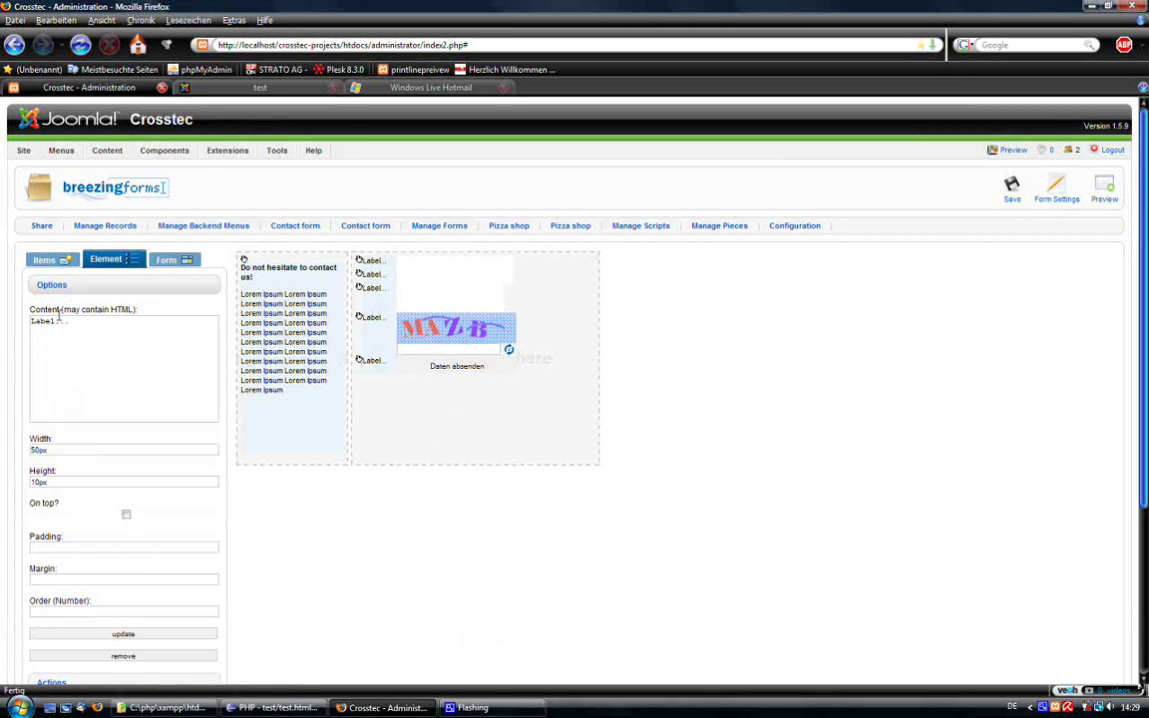
text(<b>Subject)
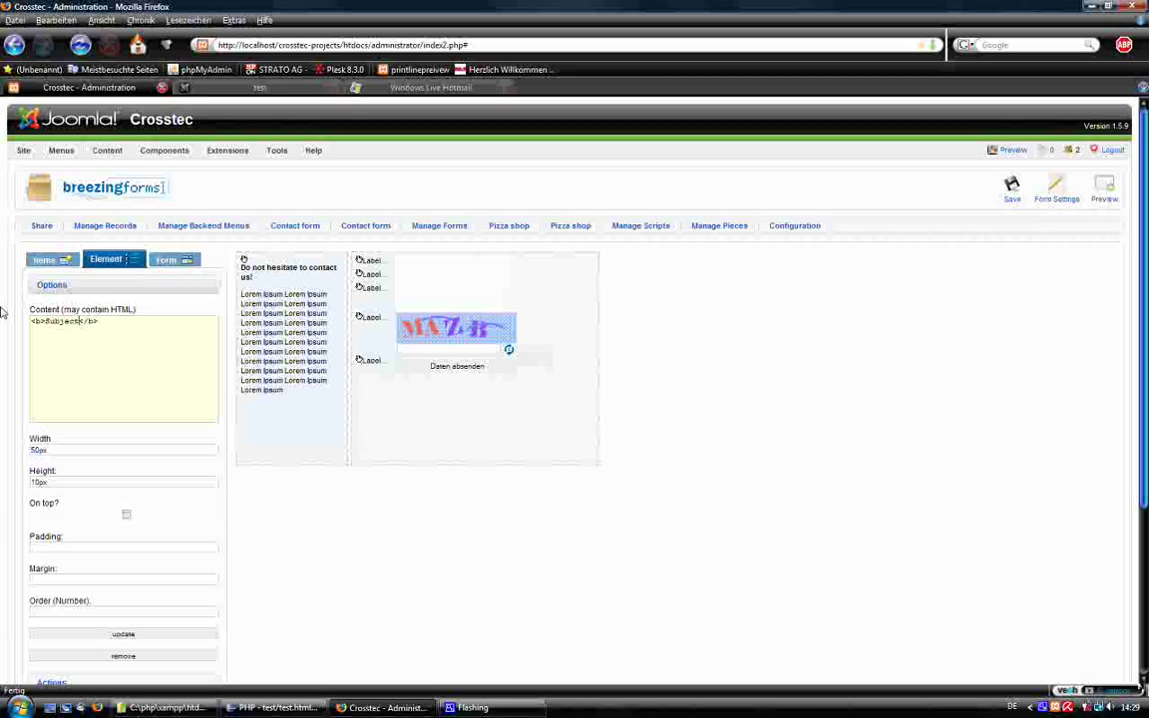
text(:)
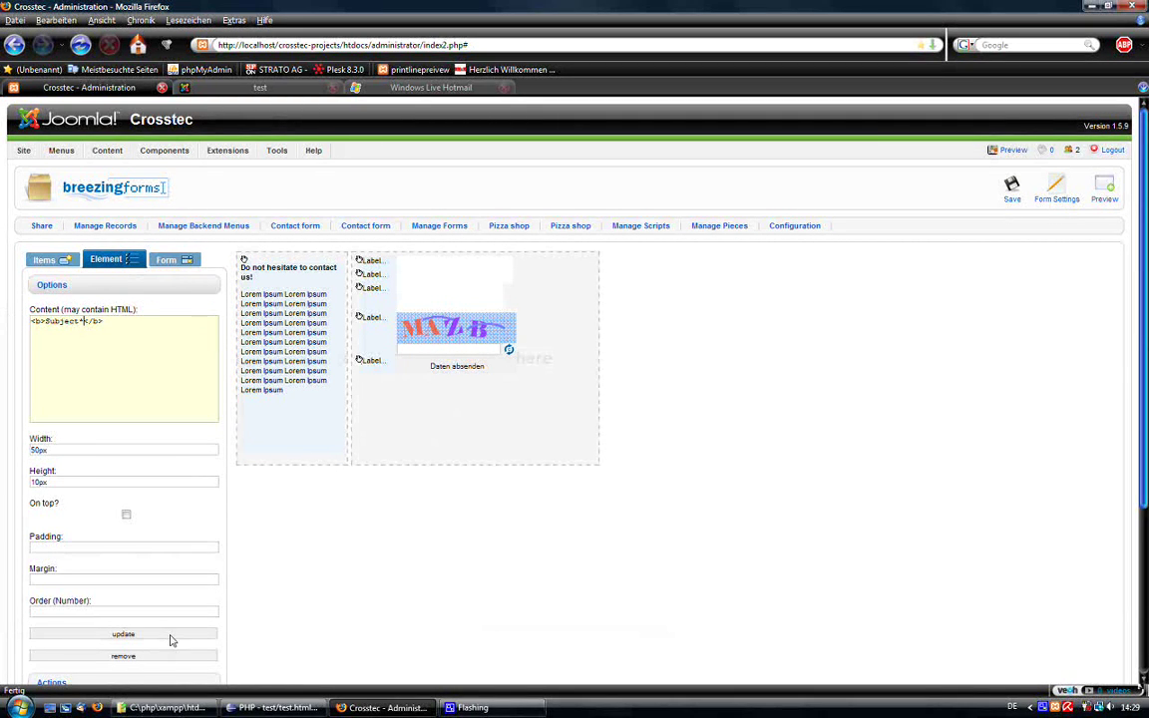
click(173, 635)
click(371, 276)
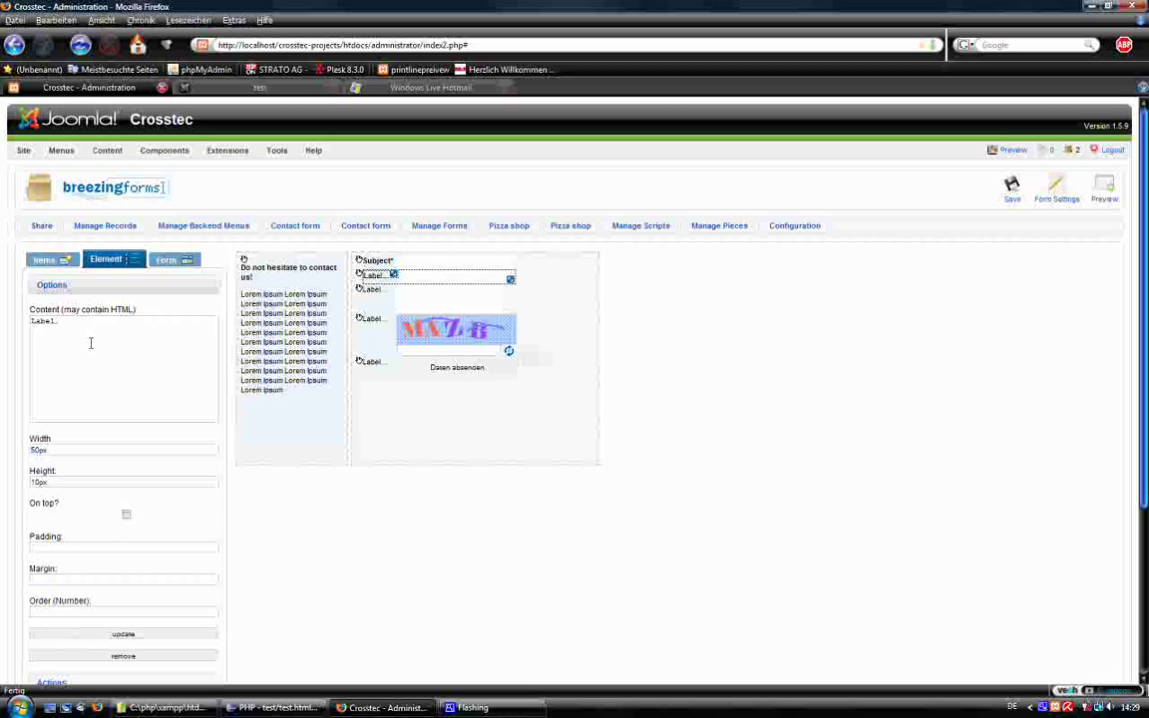
drag(82, 322, 3, 319)
text(<b)
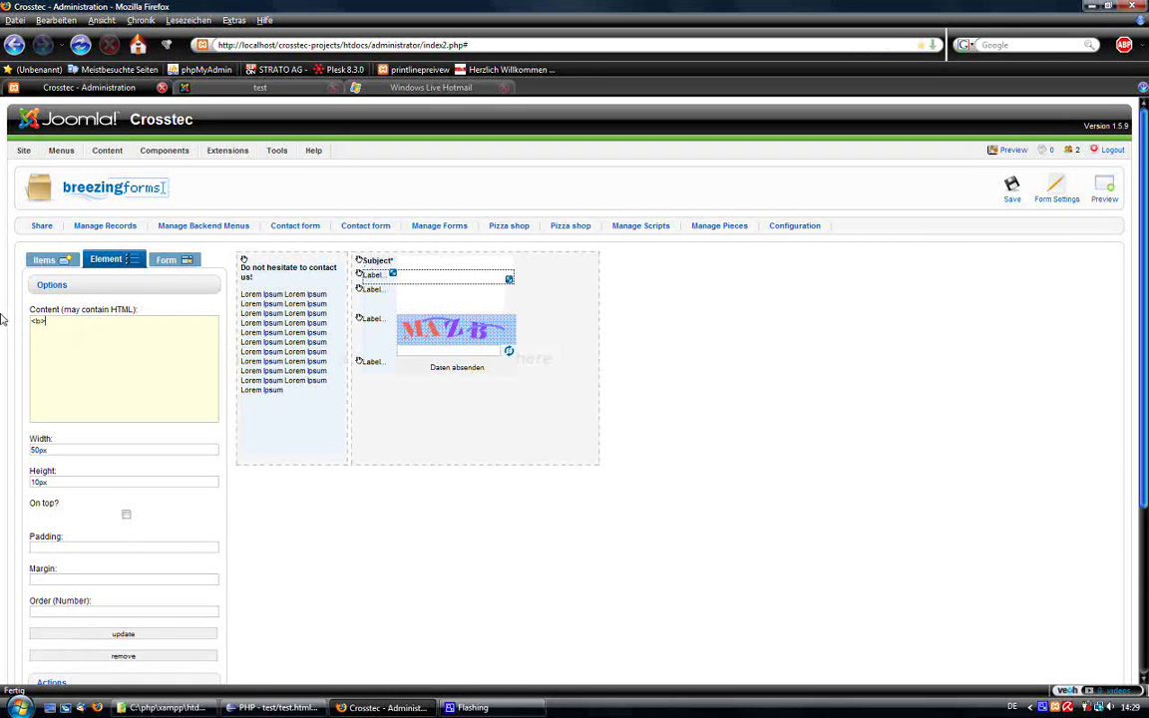
text(>Email*</b>)
click(122, 634)
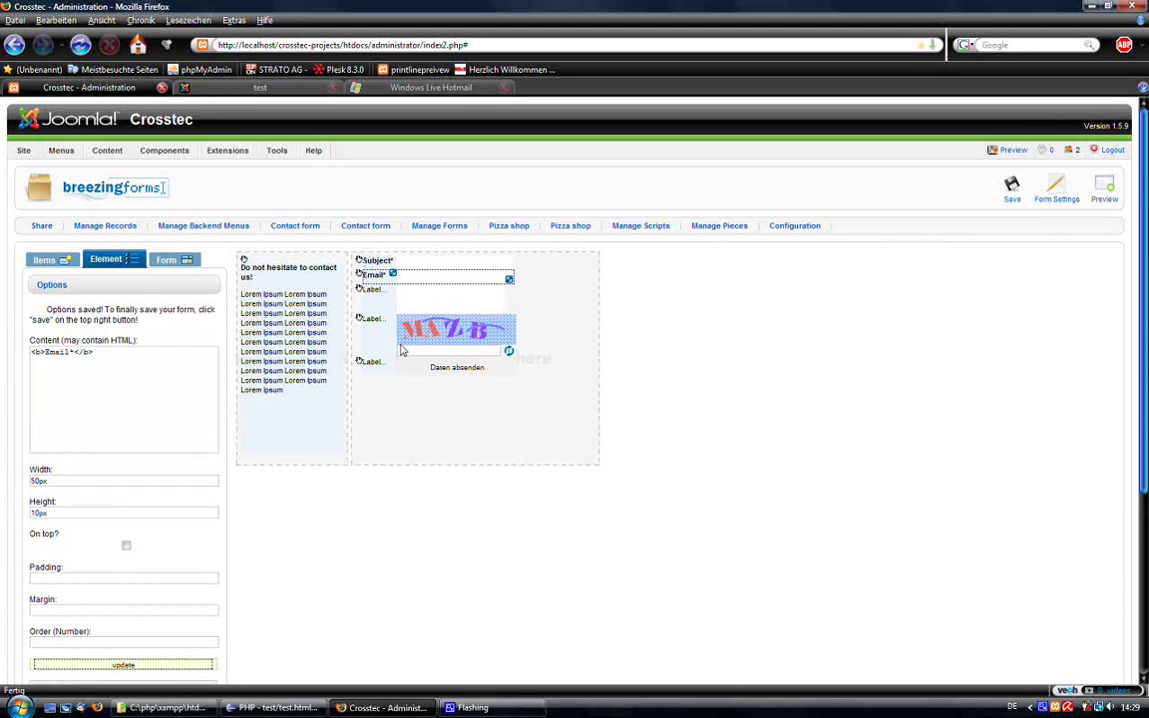
Label the next rows in bold as Message* and Security* for the captcha.
click(370, 290)
drag(96, 330, 2, 330)
text(<)
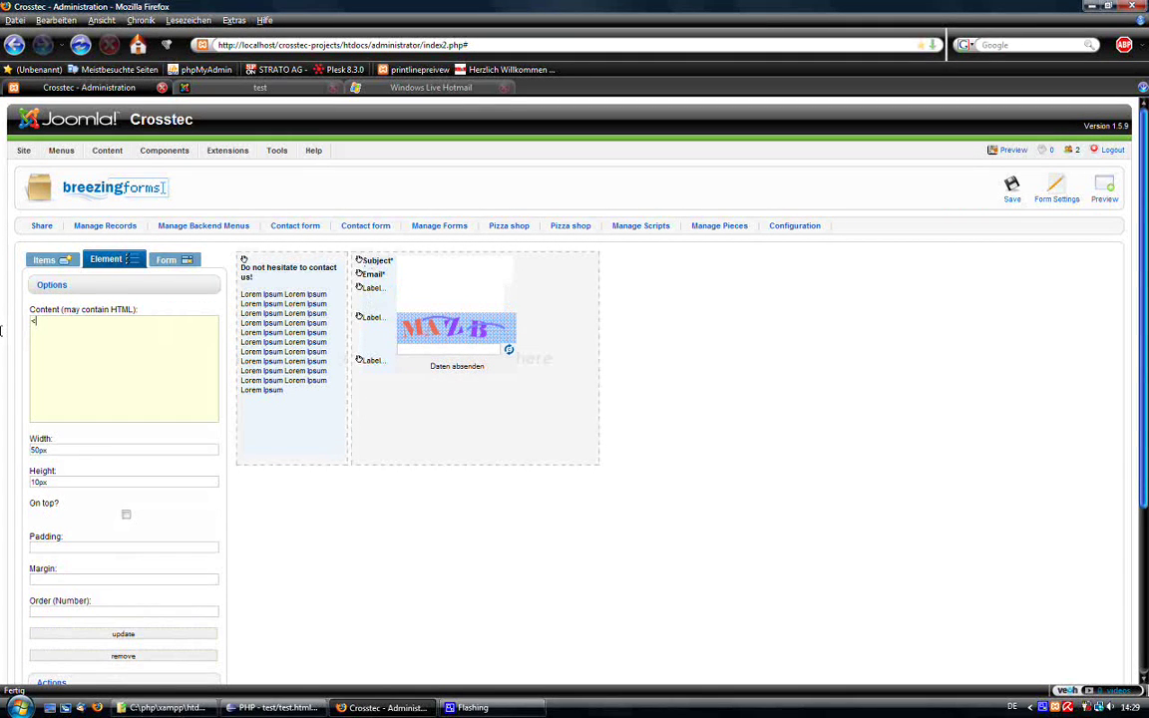
text(b>)
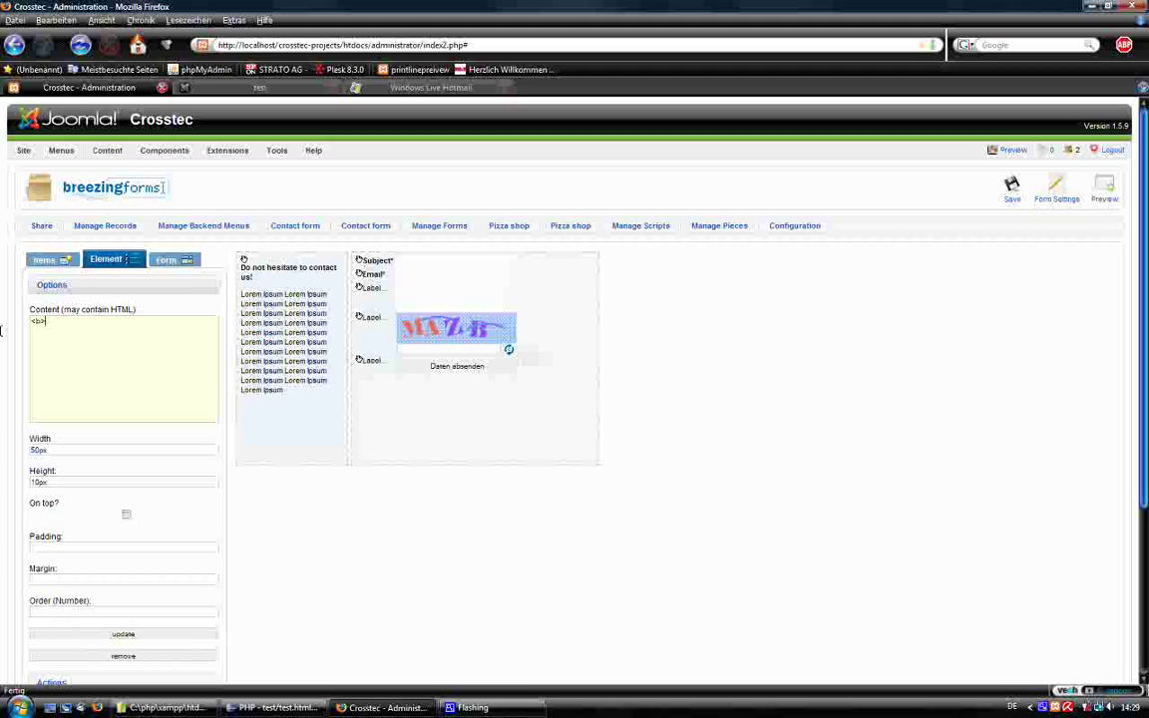
text(He)
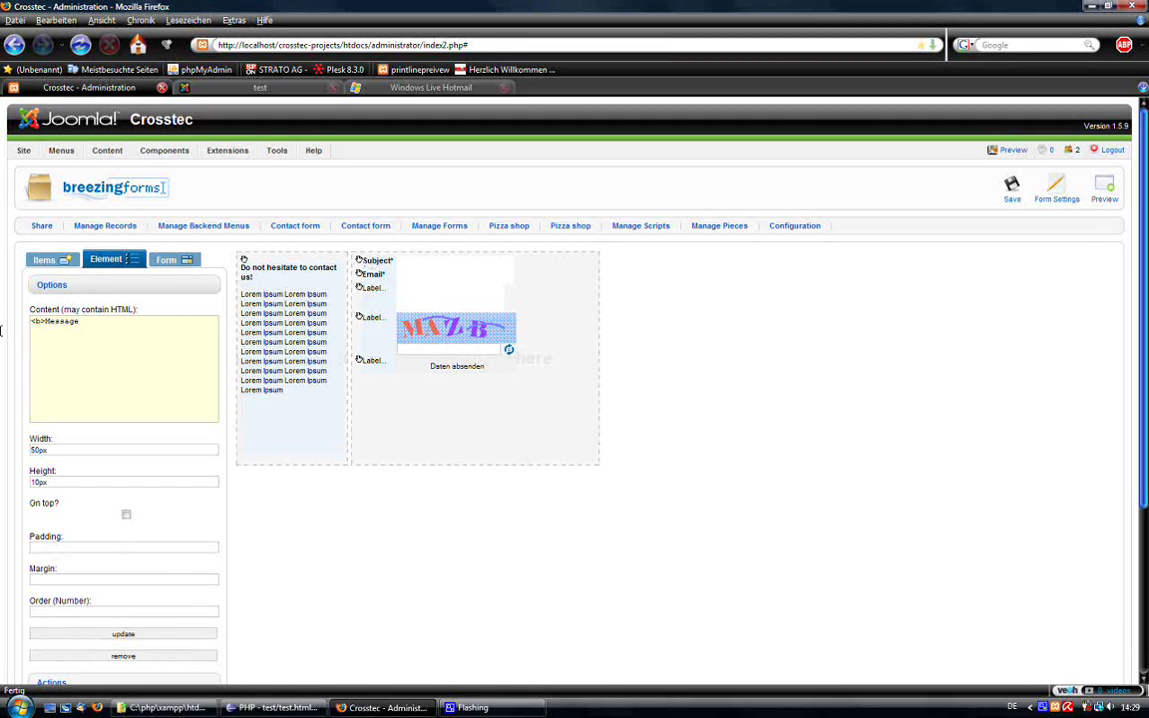
text(ssage*</b>)
click(168, 633)
click(371, 317)
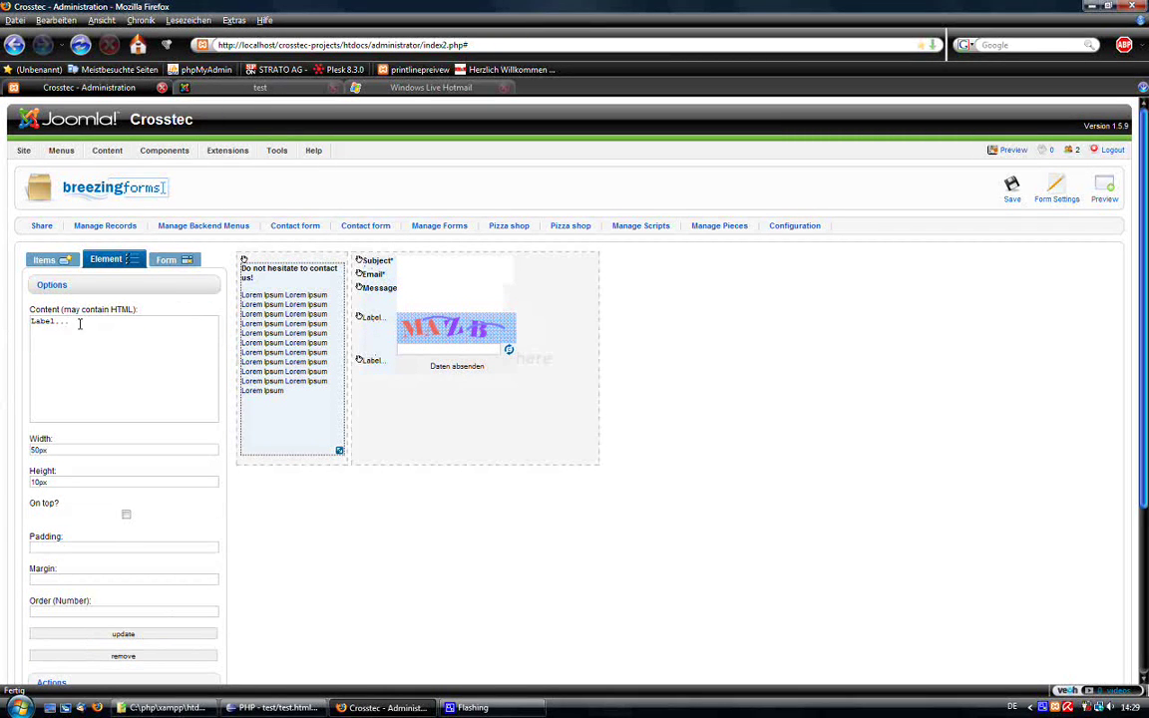
triple_click(80, 322)
text(<b>Security*</b>)
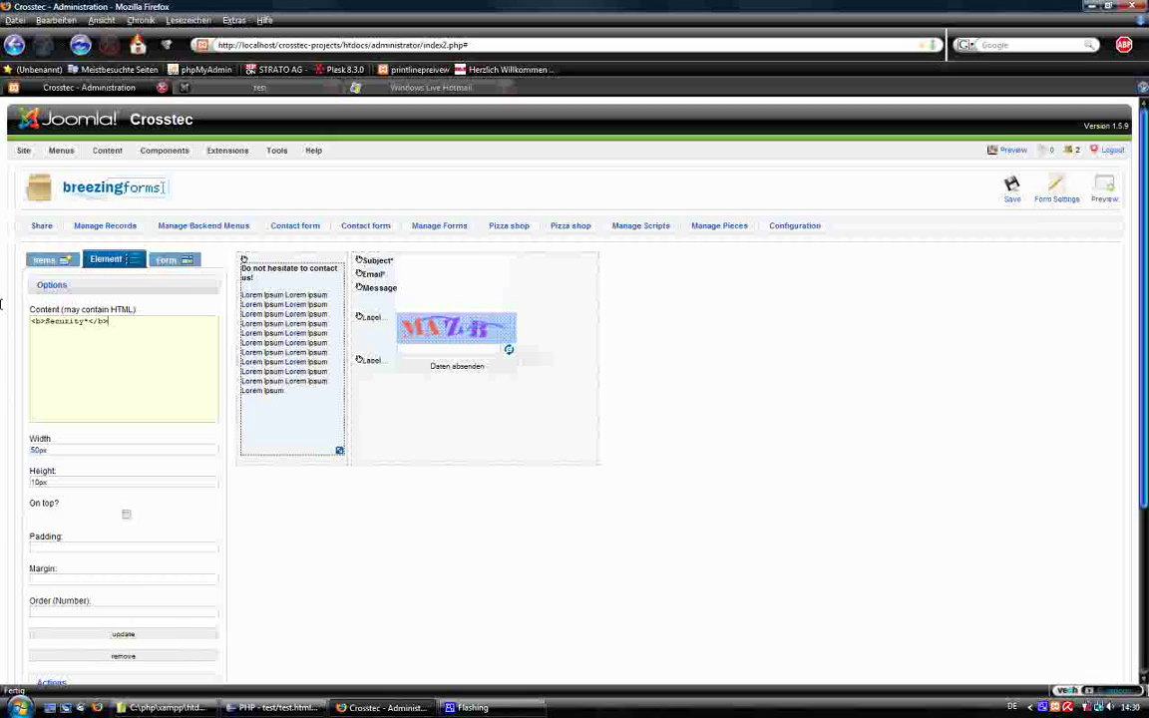
click(76, 635)
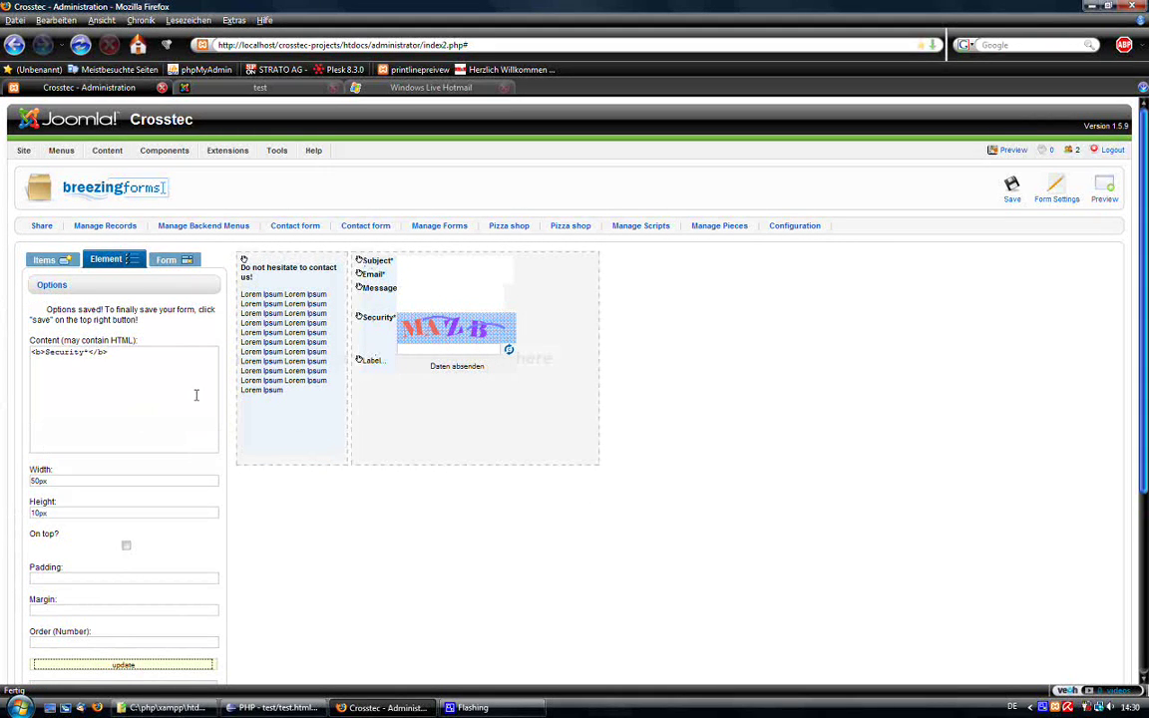
Clear the placeholder 'Label...' text from the leftover label element below.
click(366, 361)
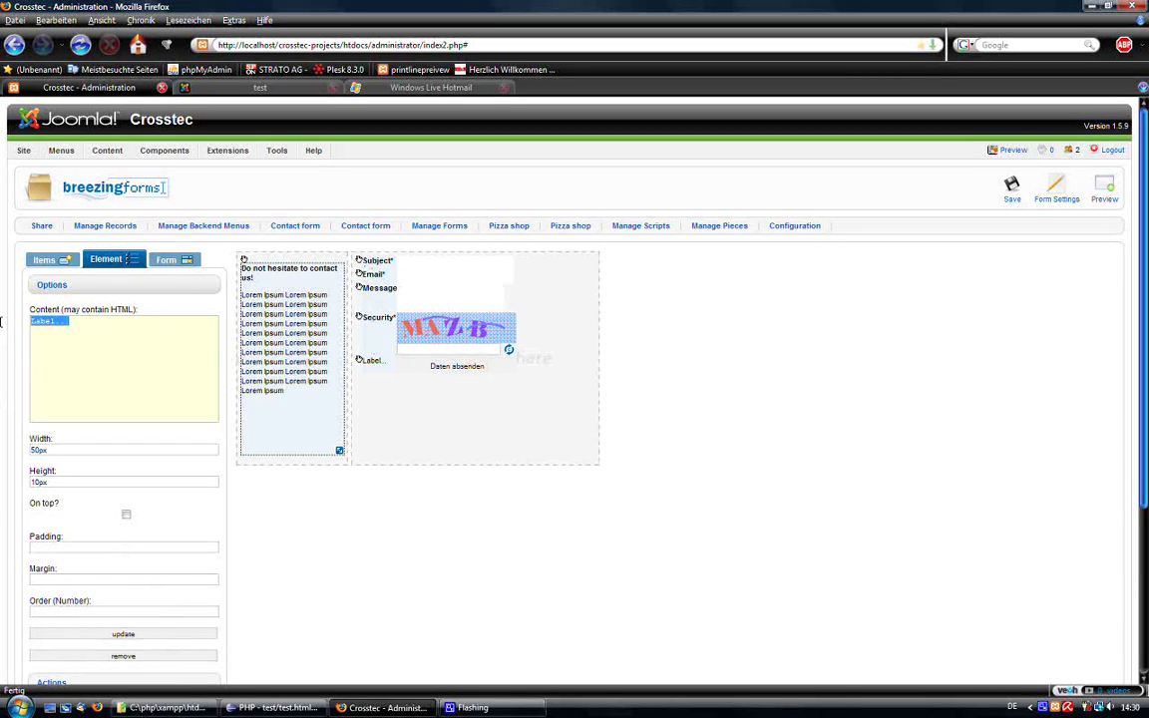
key(Delete)
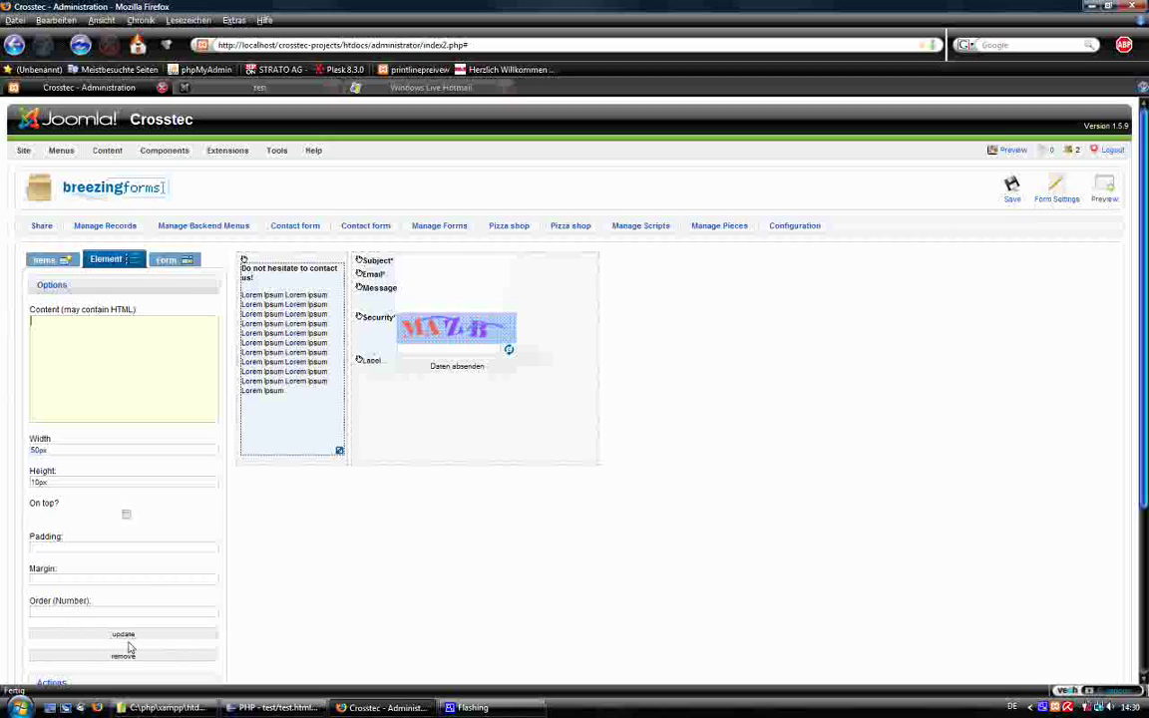
click(141, 633)
drag(387, 377, 365, 271)
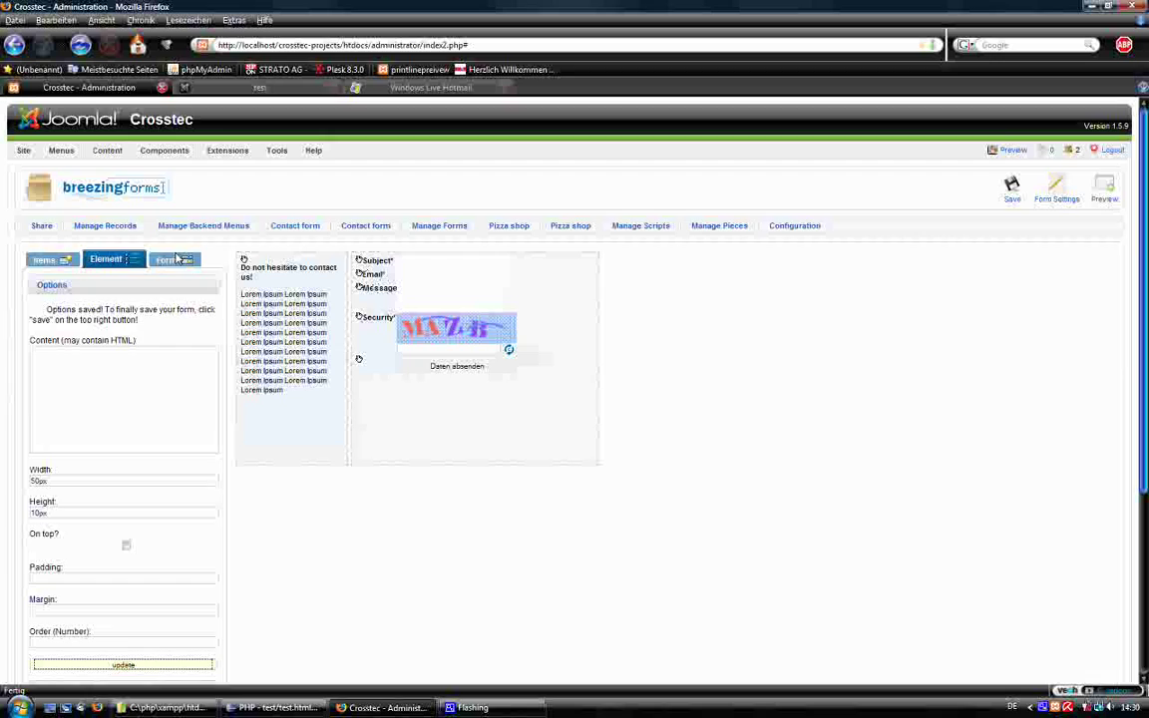
Use Batch Options to give the Subject, Email, Message and Security labels a 70px width.
click(167, 259)
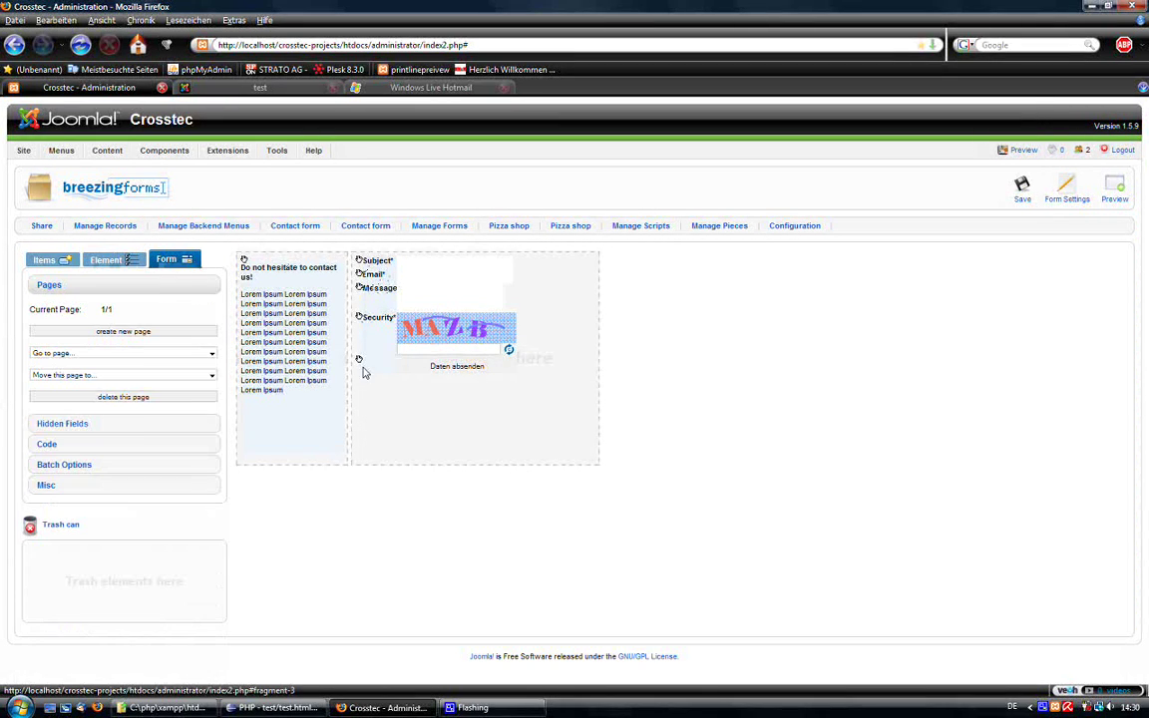
click(87, 476)
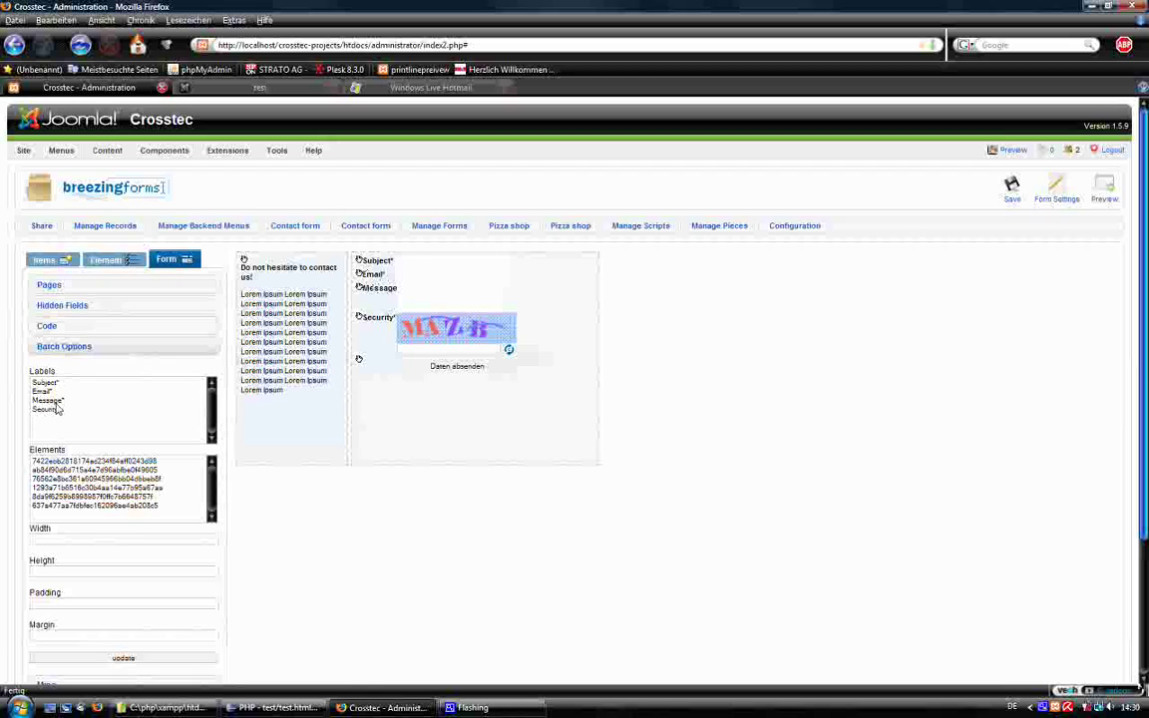
click(55, 384)
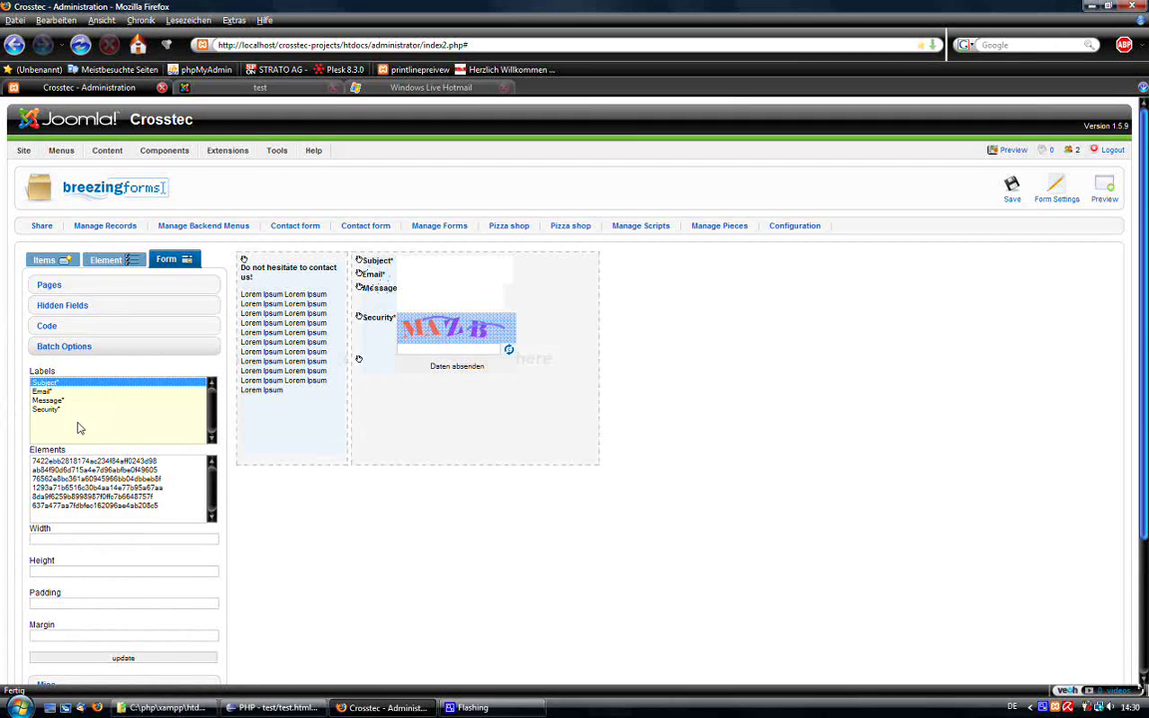
shift+click(68, 423)
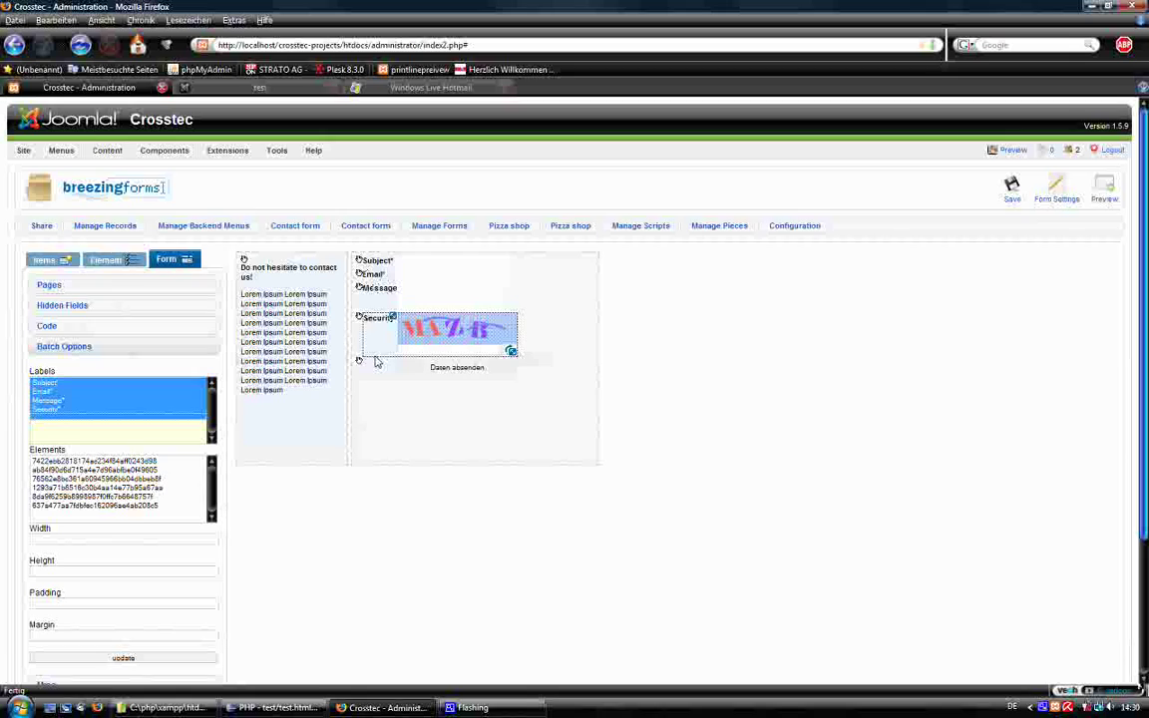
click(95, 538)
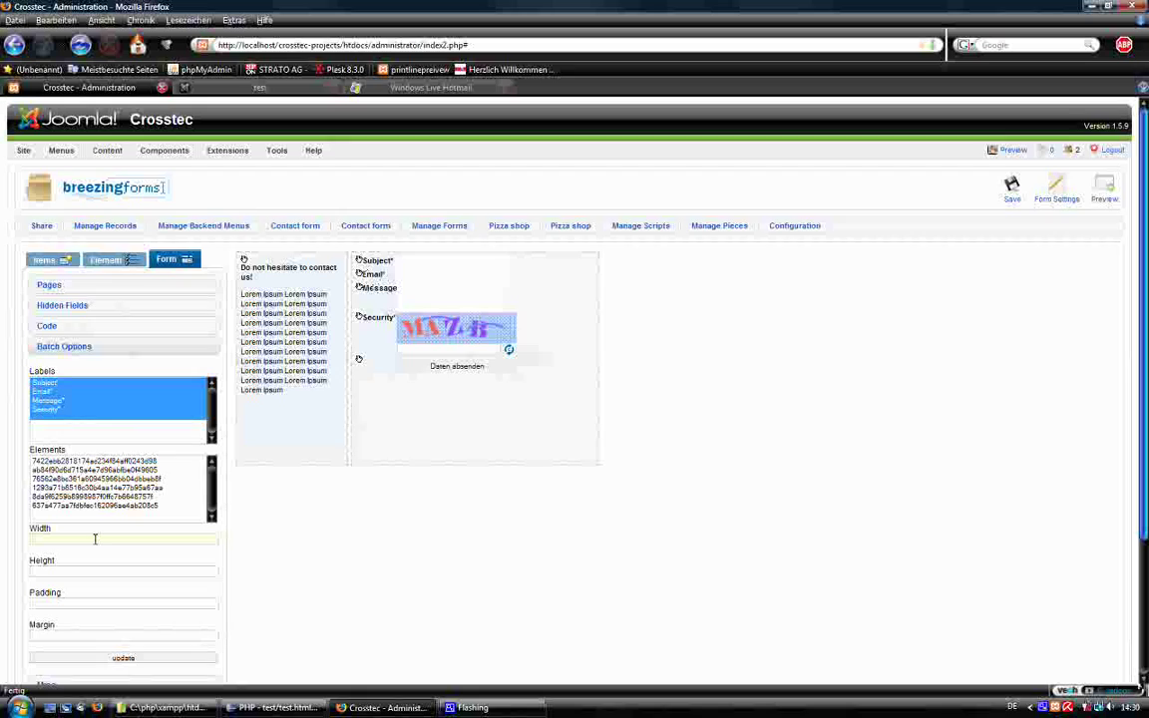
text(7)
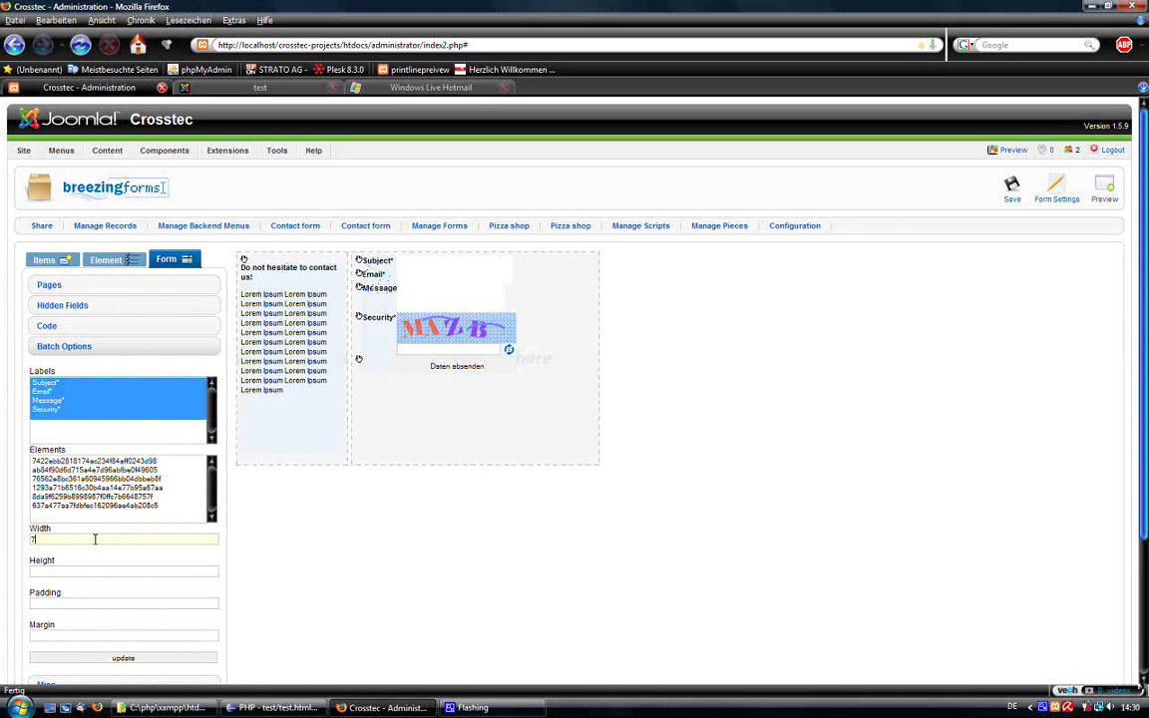
text(0px)
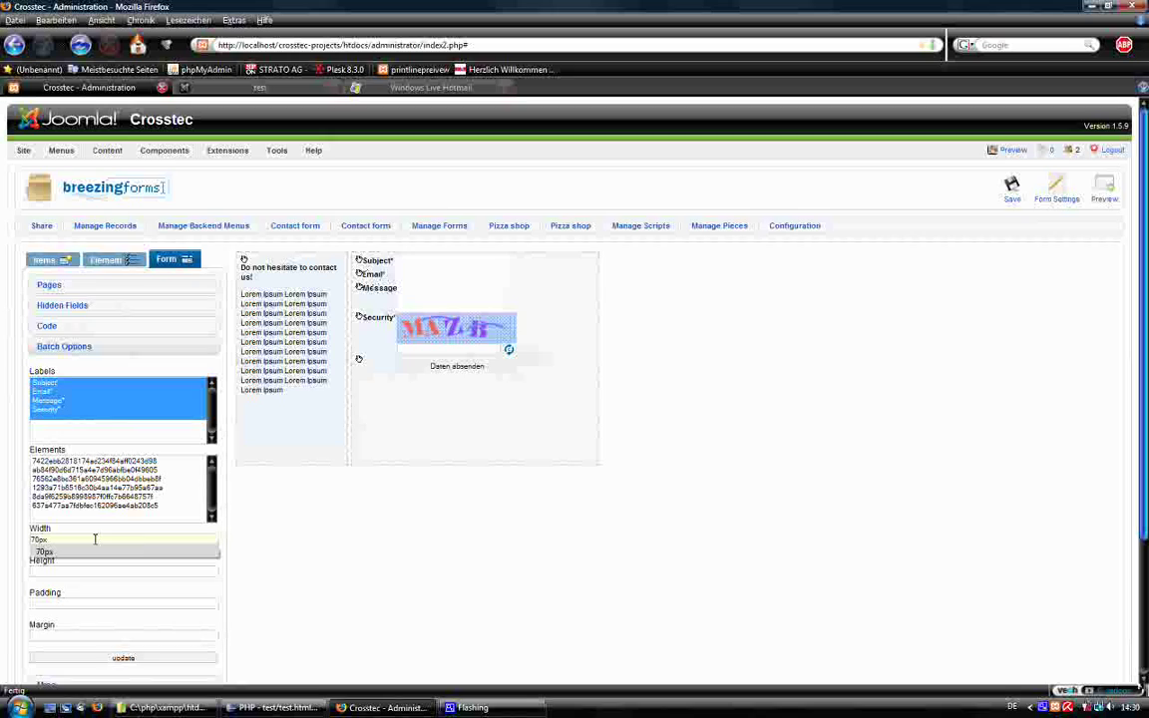
click(307, 606)
click(145, 660)
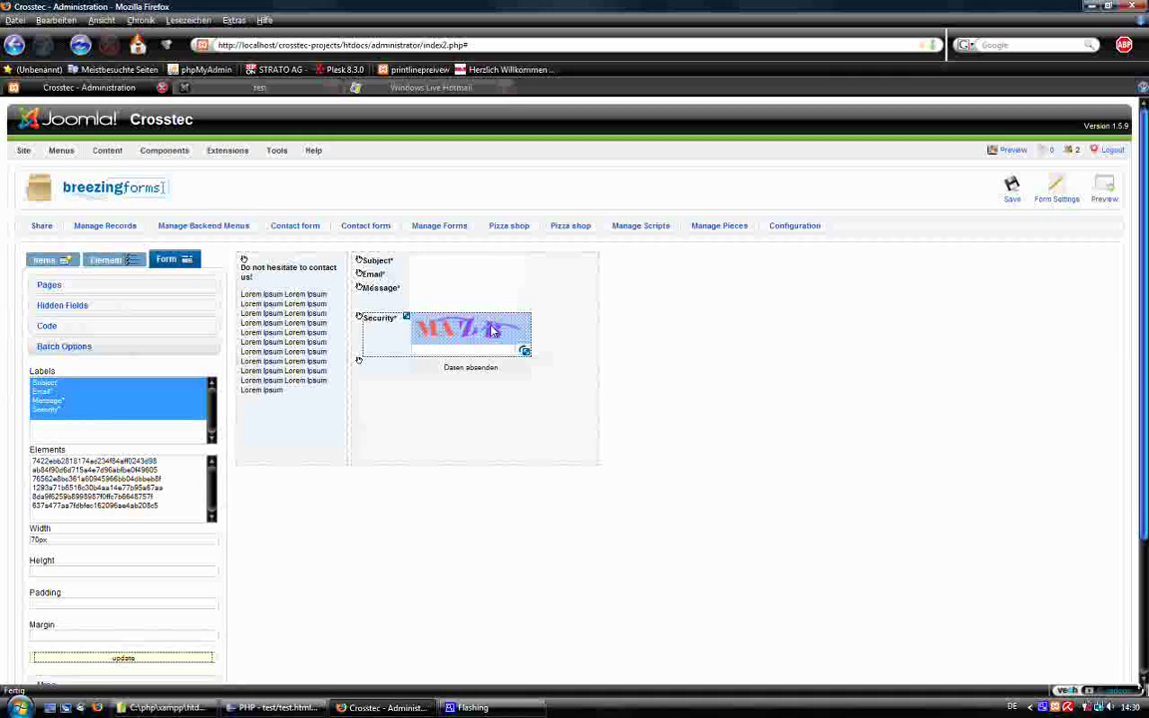
Check the Message field, Security captcha and Daten absenden button elements.
click(403, 290)
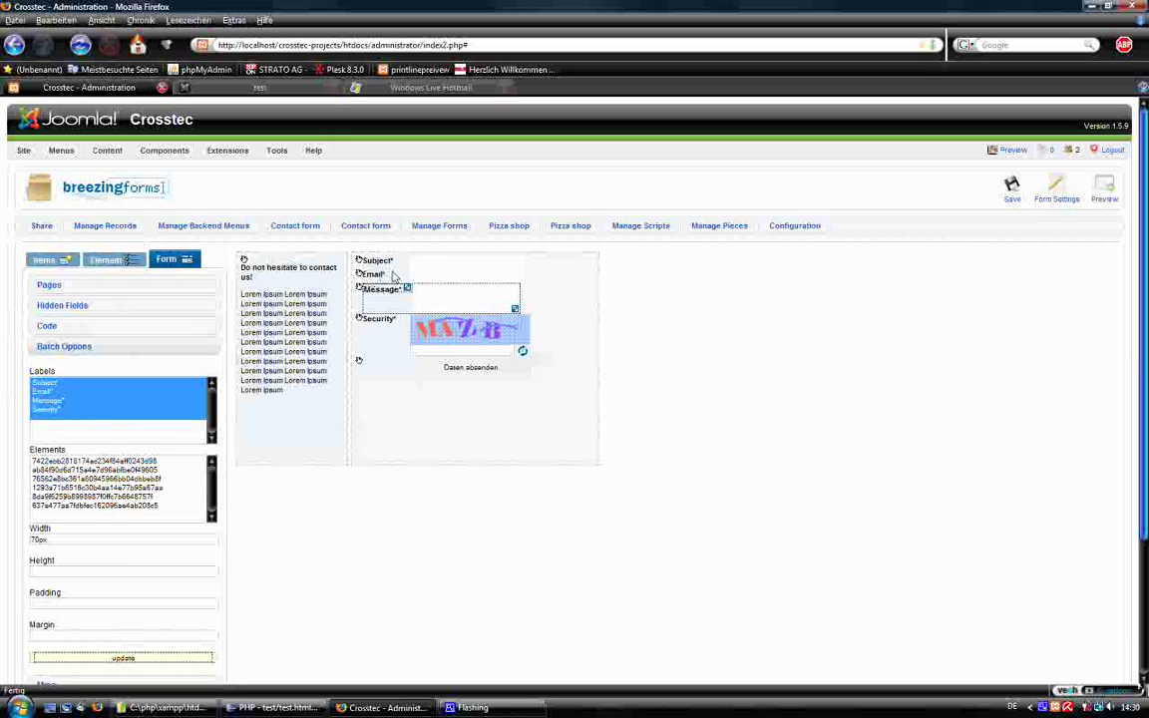
click(377, 327)
click(363, 369)
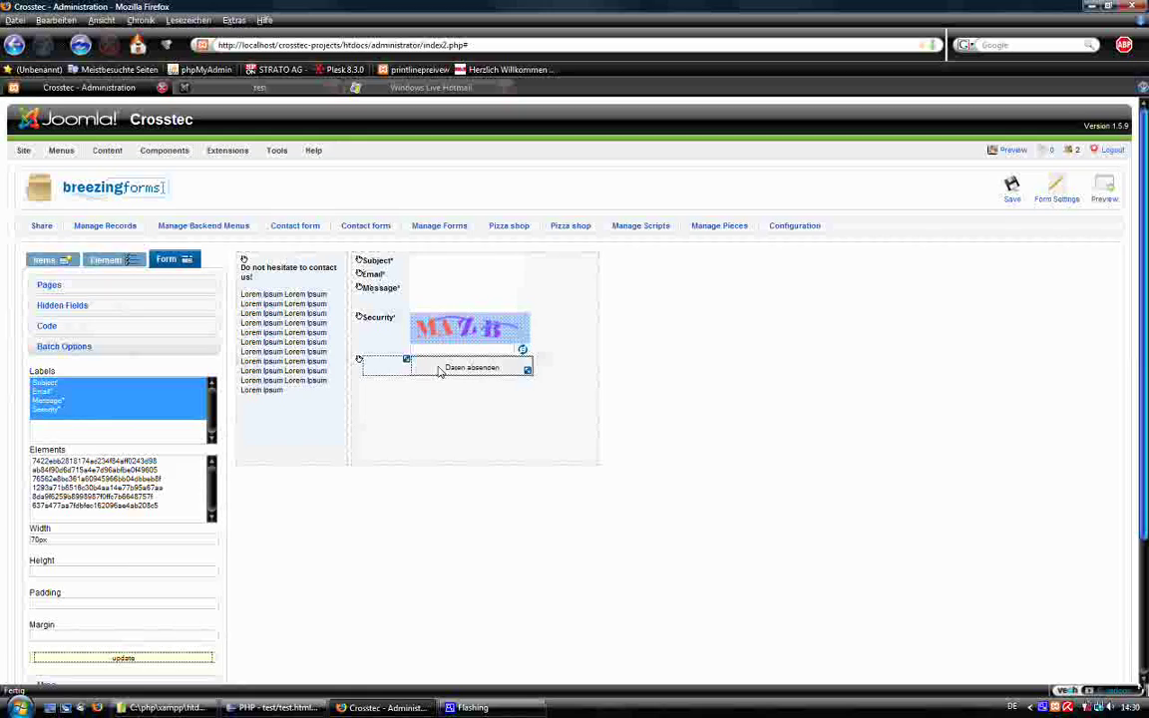
Set the Daten absenden button's Click action to the custom script FF::ff_validate_submit.
click(105, 258)
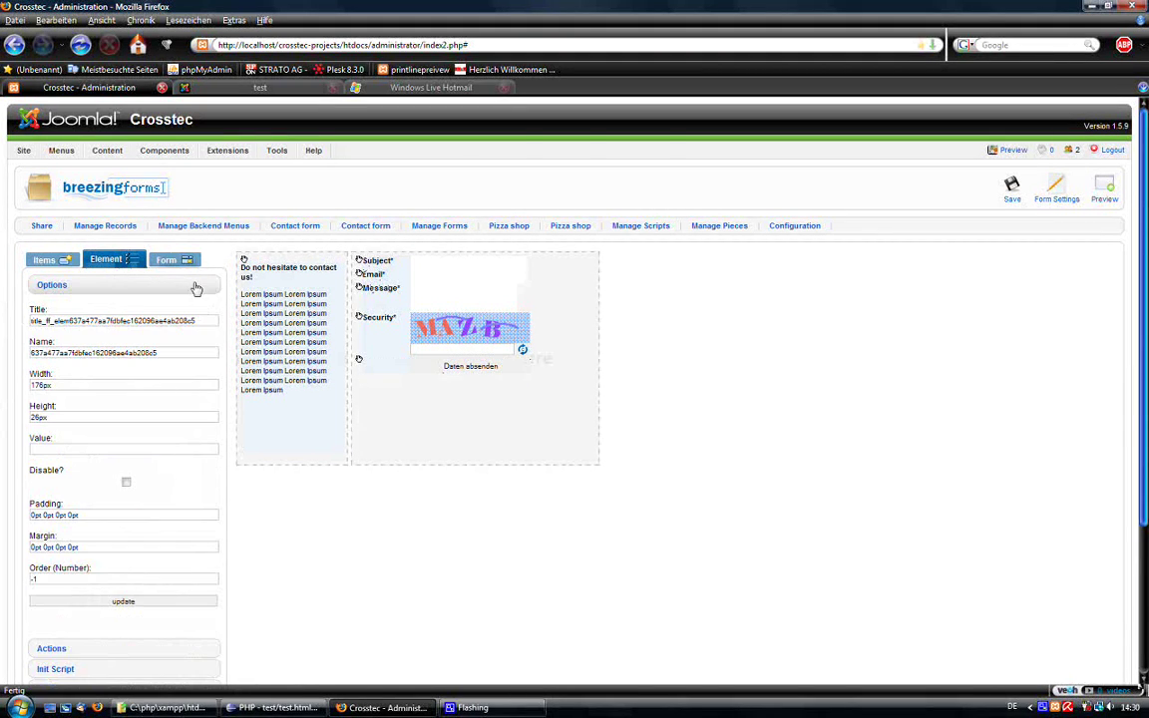
scroll(140, 515, down, 2)
click(106, 575)
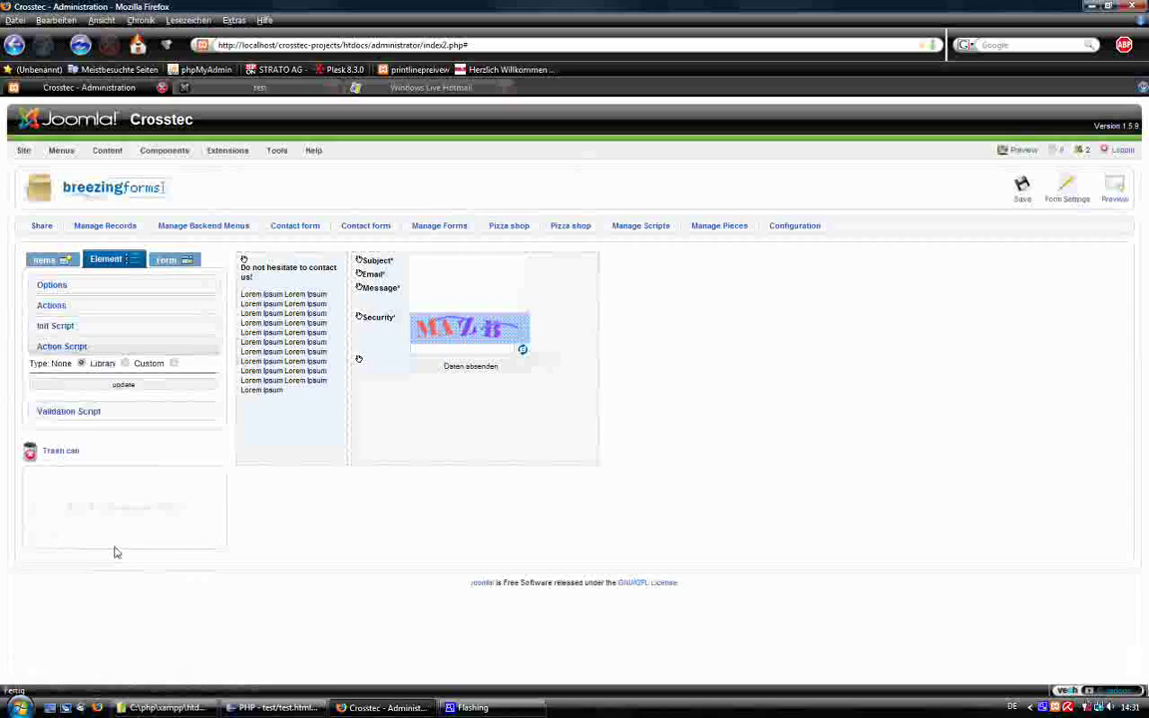
click(125, 363)
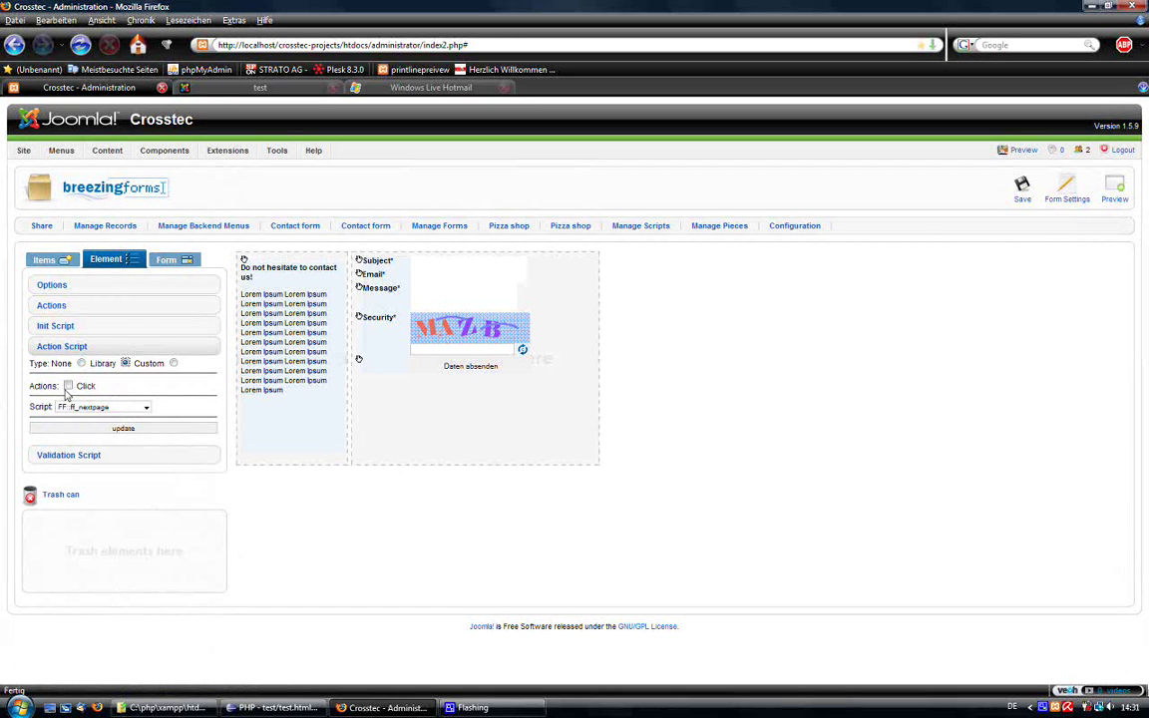
click(68, 386)
click(85, 406)
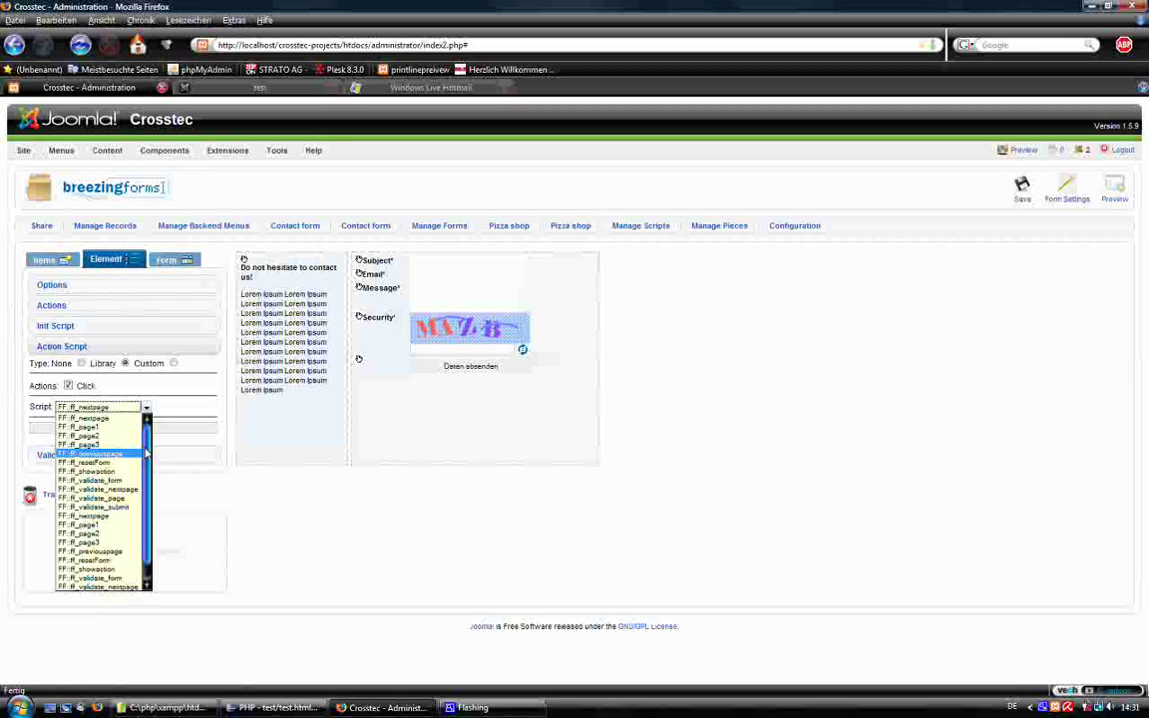
click(100, 507)
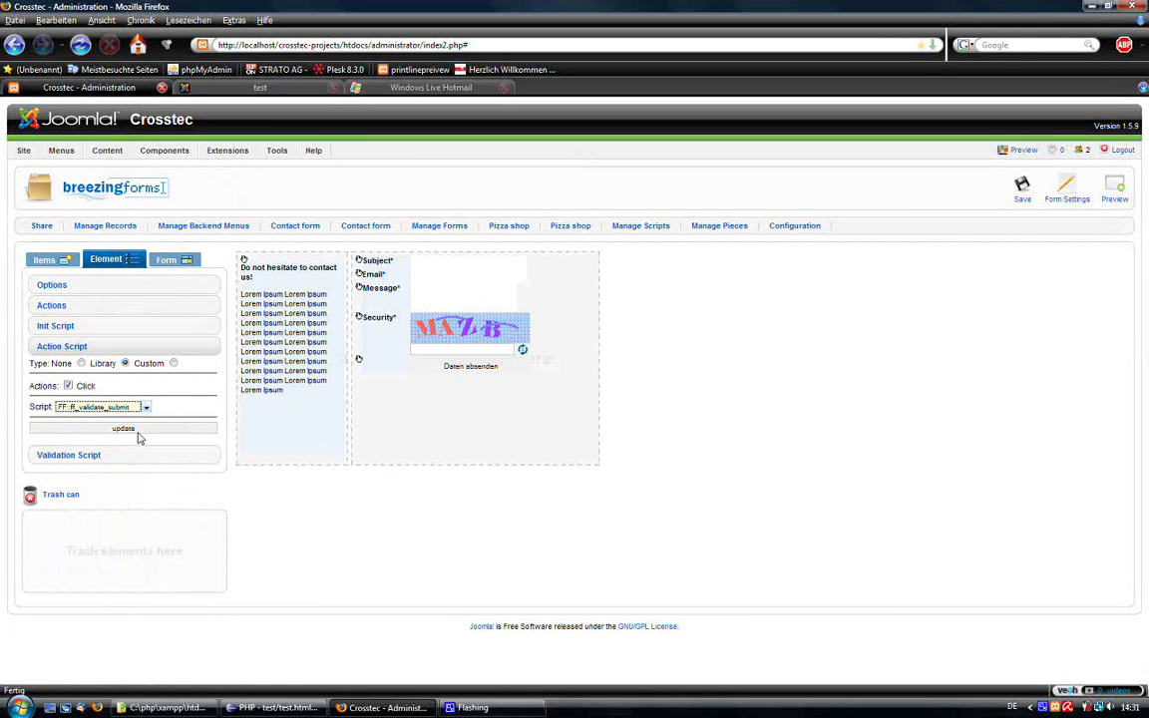
click(137, 430)
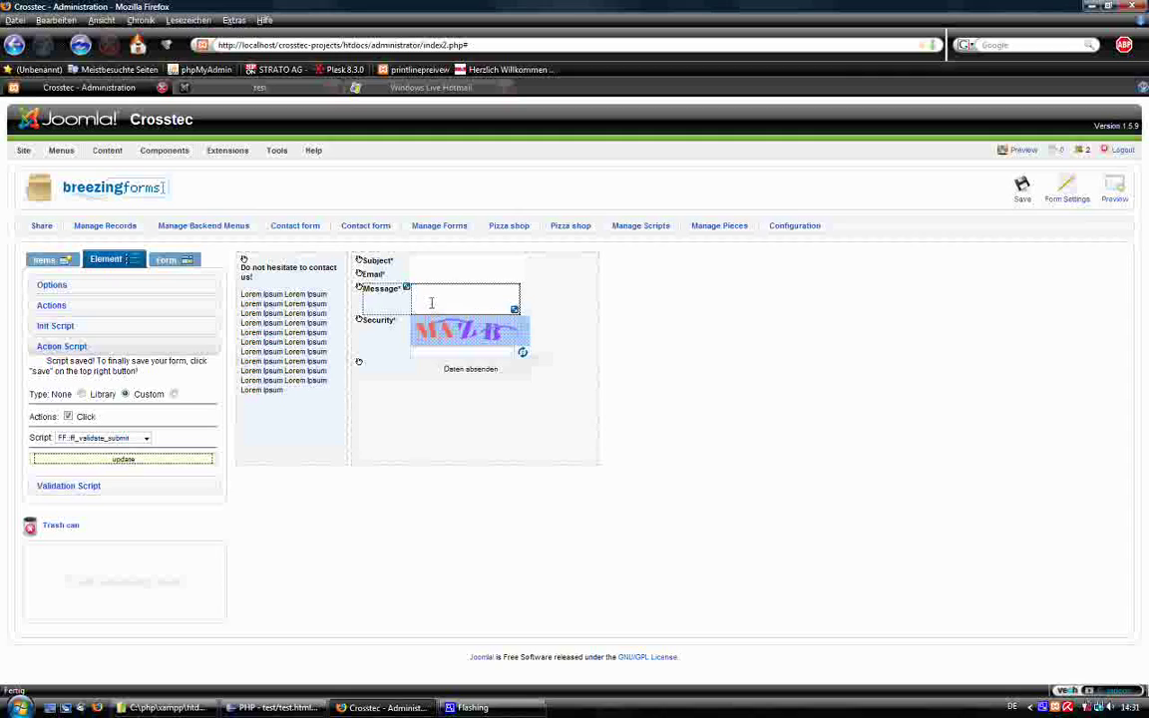
Give the Subject field an ff_valuenotempty validation with the error 'Please enter a subject'.
click(81, 394)
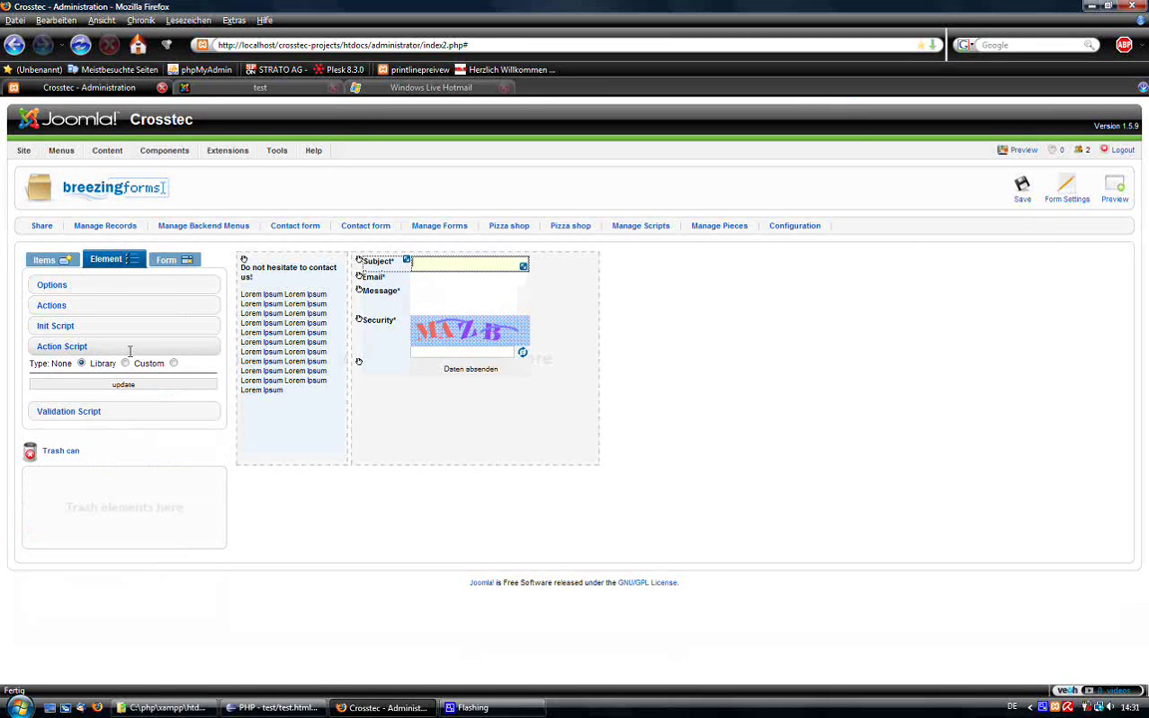
click(95, 409)
click(125, 384)
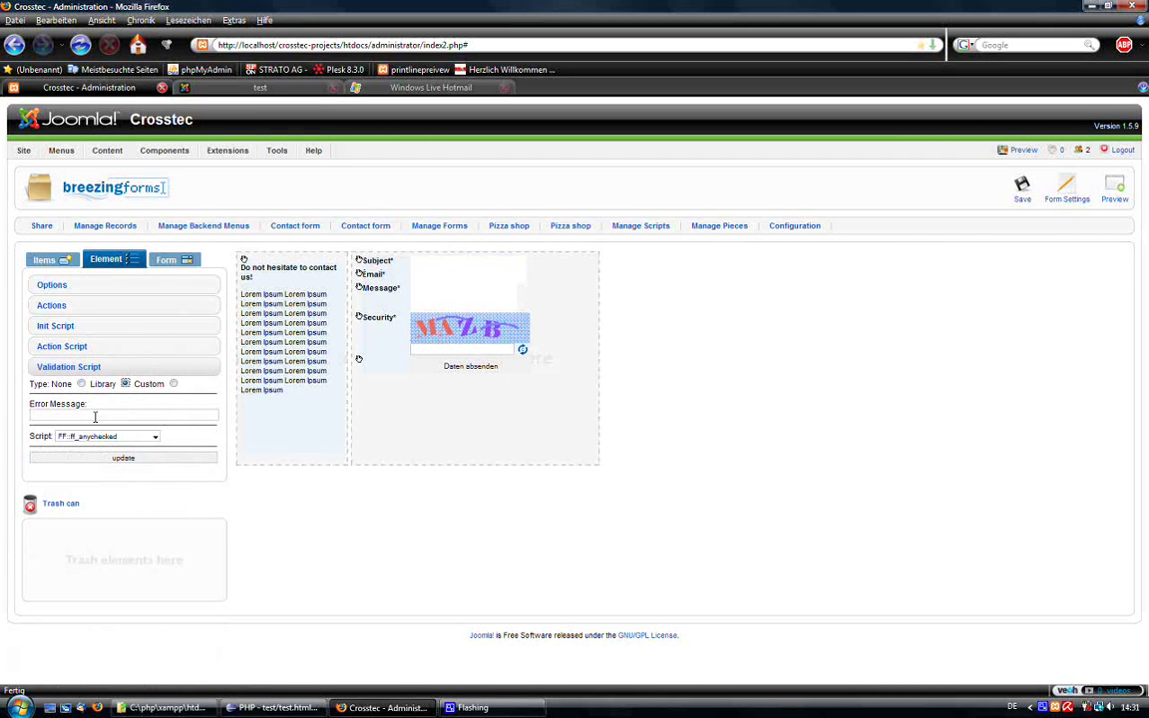
click(89, 435)
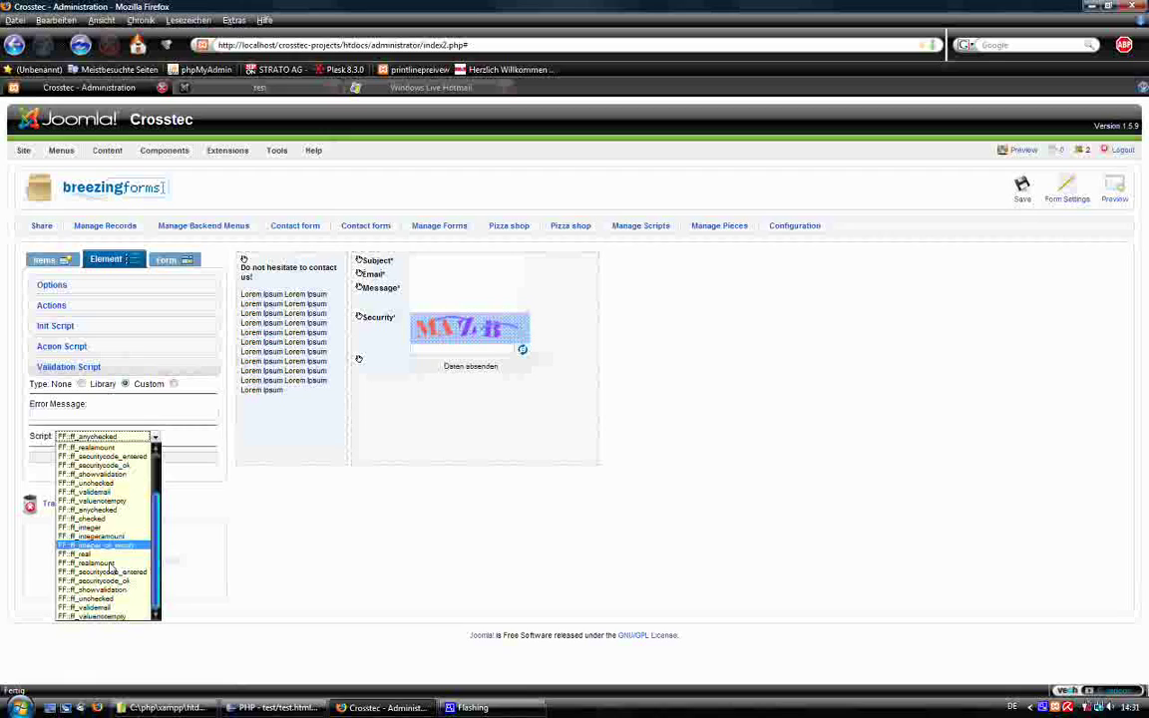
click(107, 617)
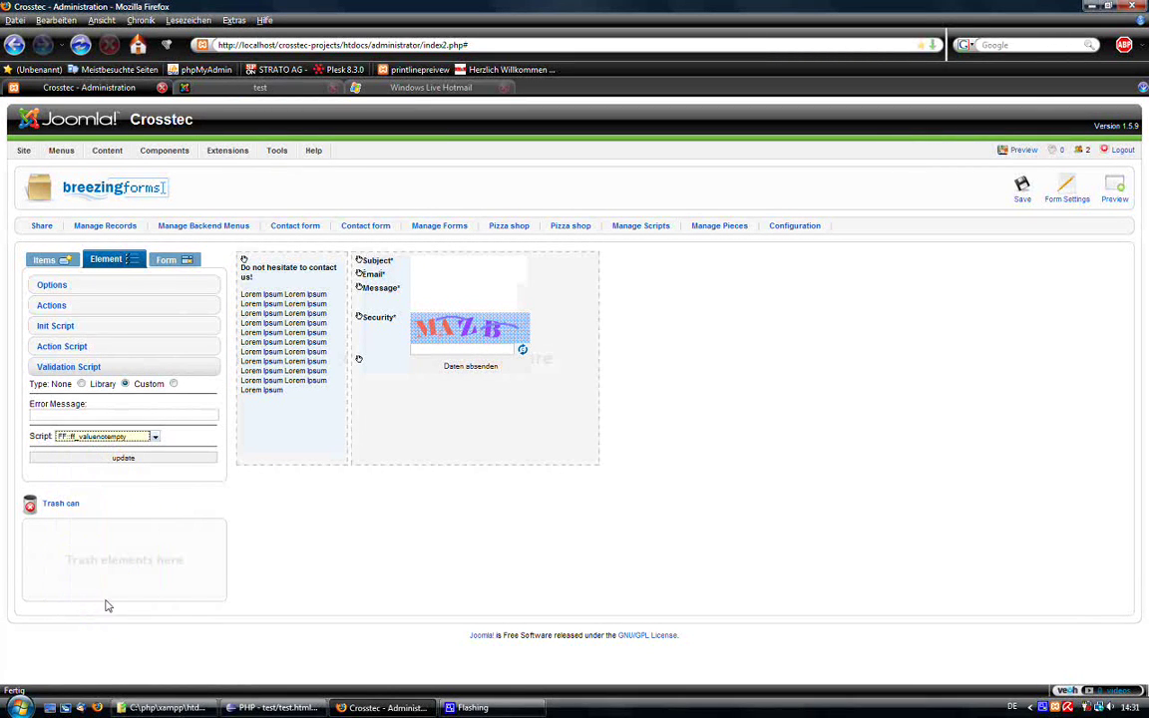
click(66, 415)
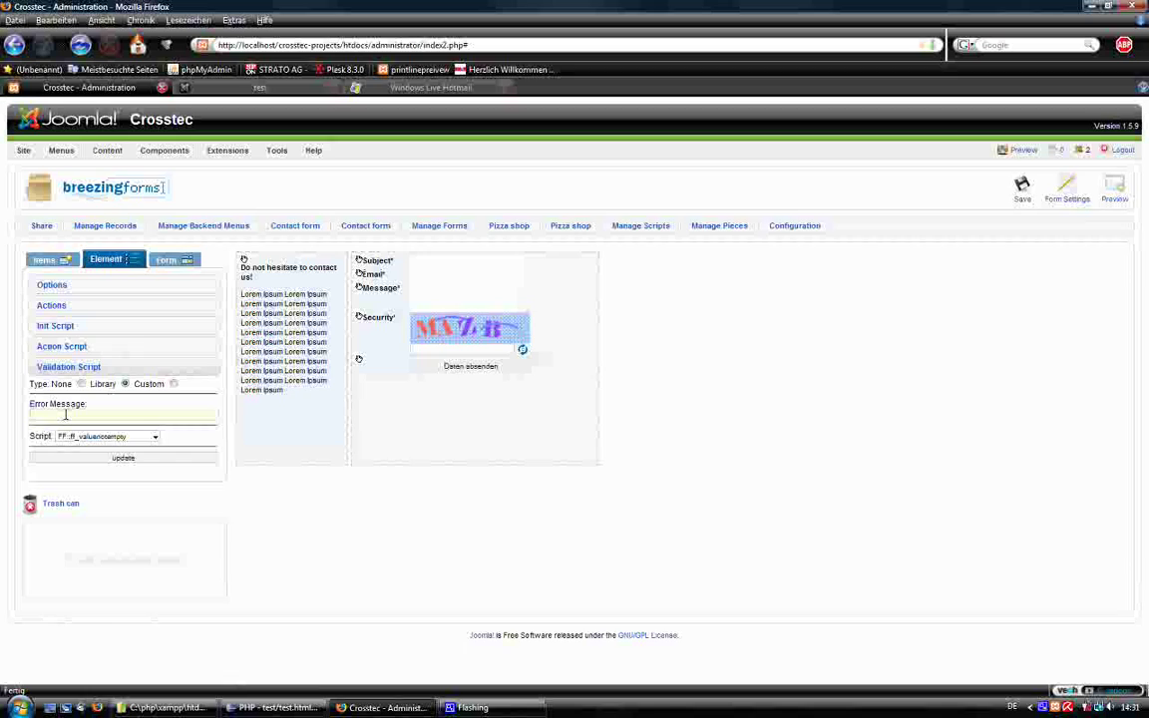
text(Plea)
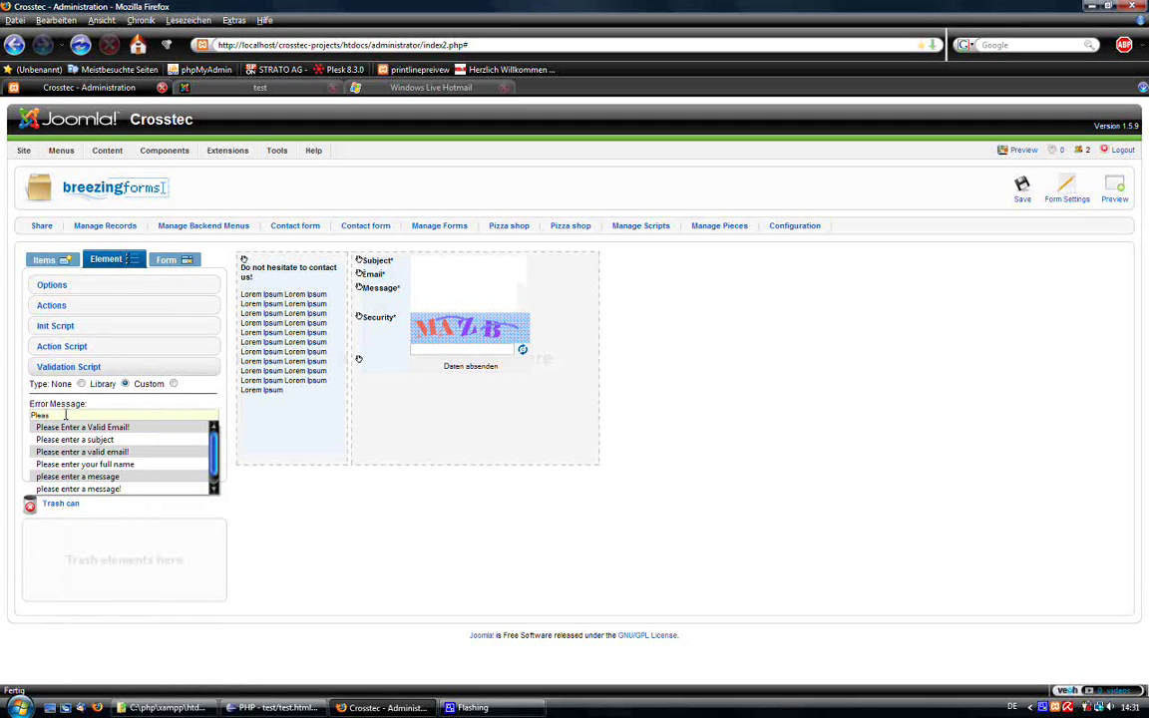
text(s)
key(Down)
key(Down)
key(Return)
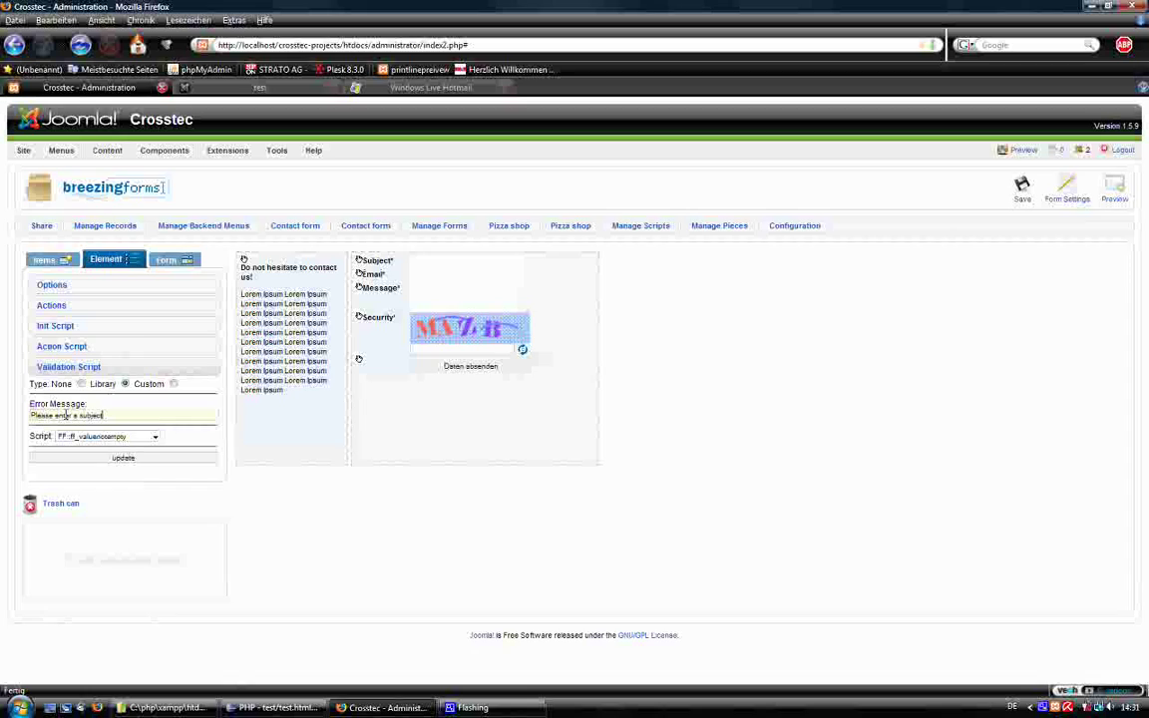
click(192, 462)
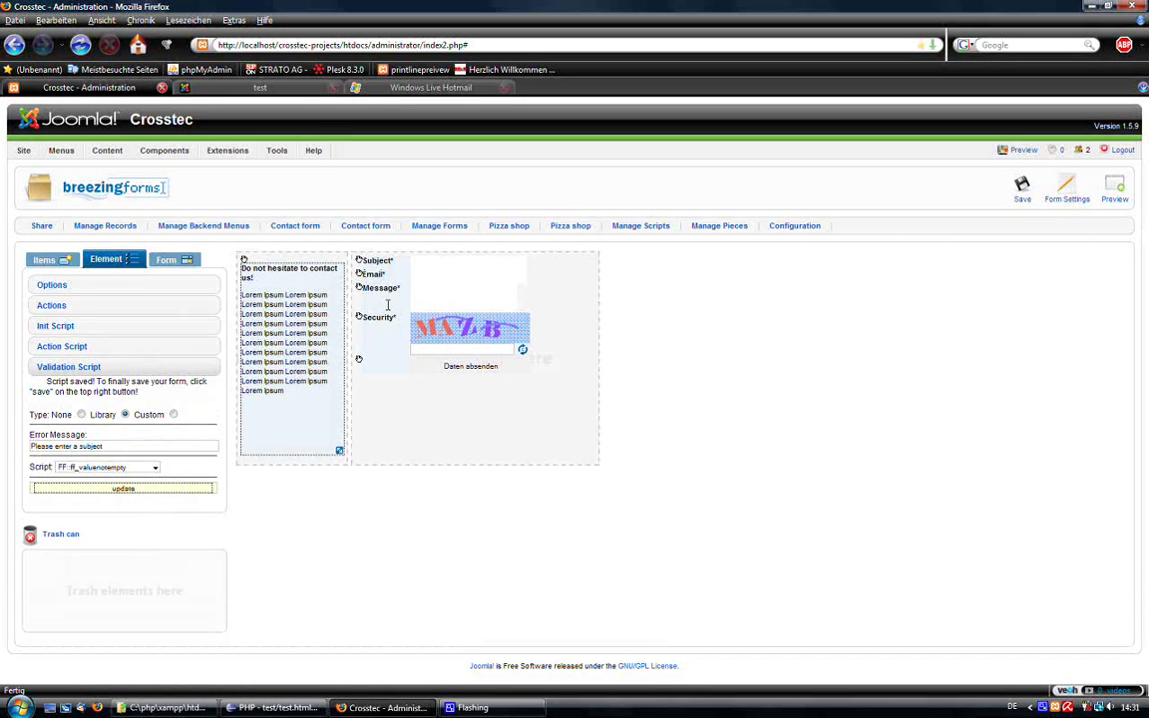
Give the Email field an FF::ff_validemail validation with the error 'Please enter a valid email!'.
click(458, 276)
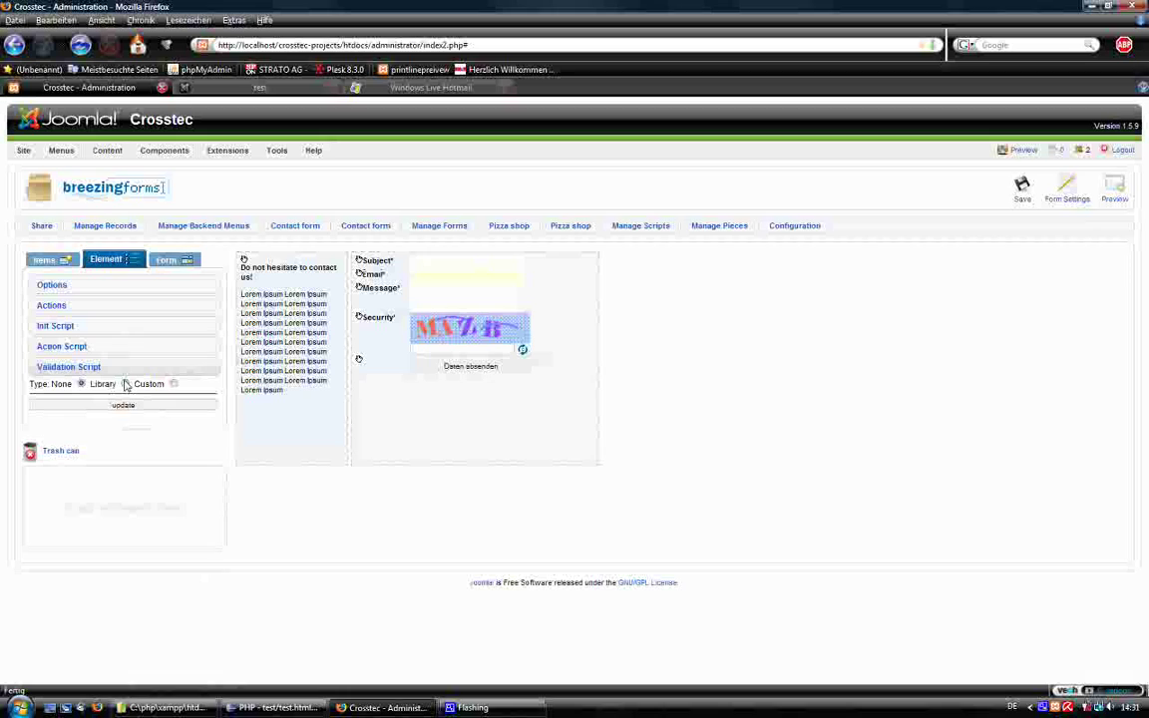
click(150, 384)
click(82, 414)
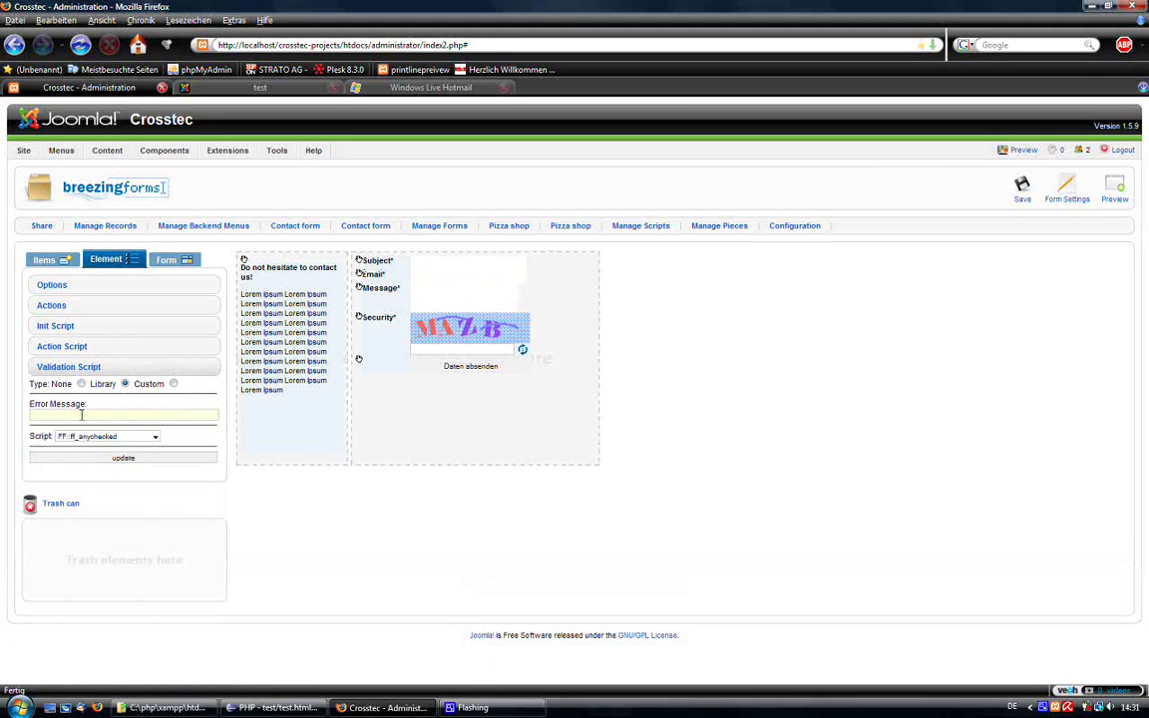
text(Pleas)
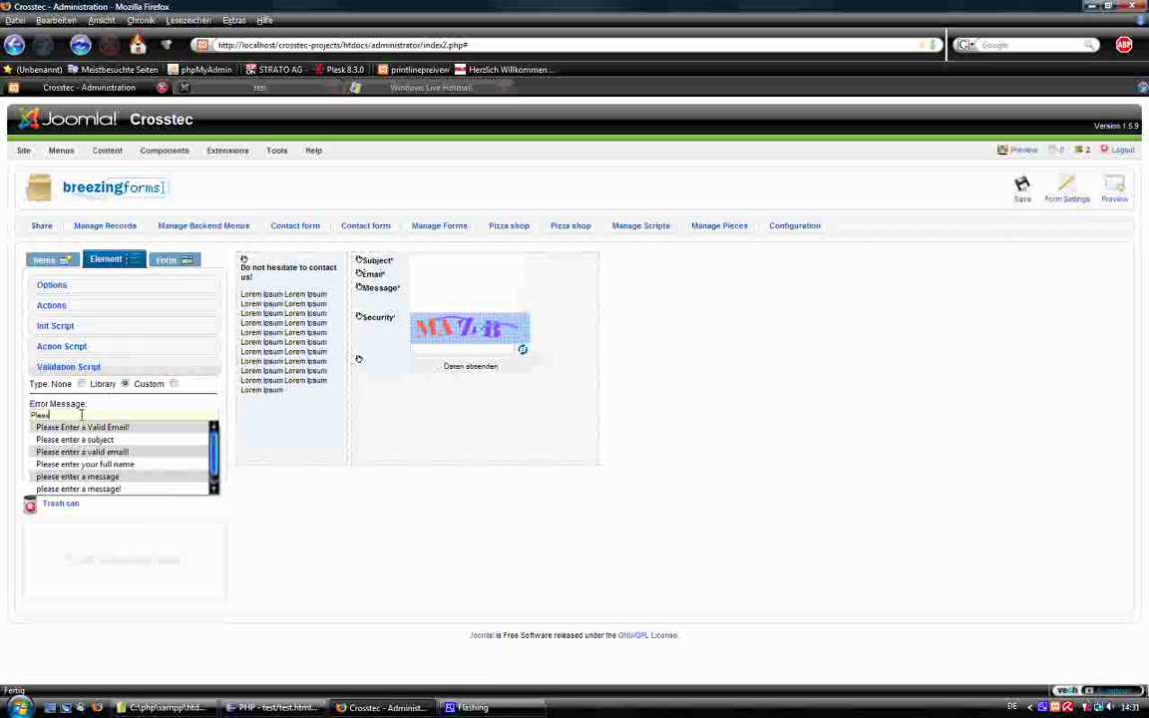
key(Down)
key(Down)
key(Down)
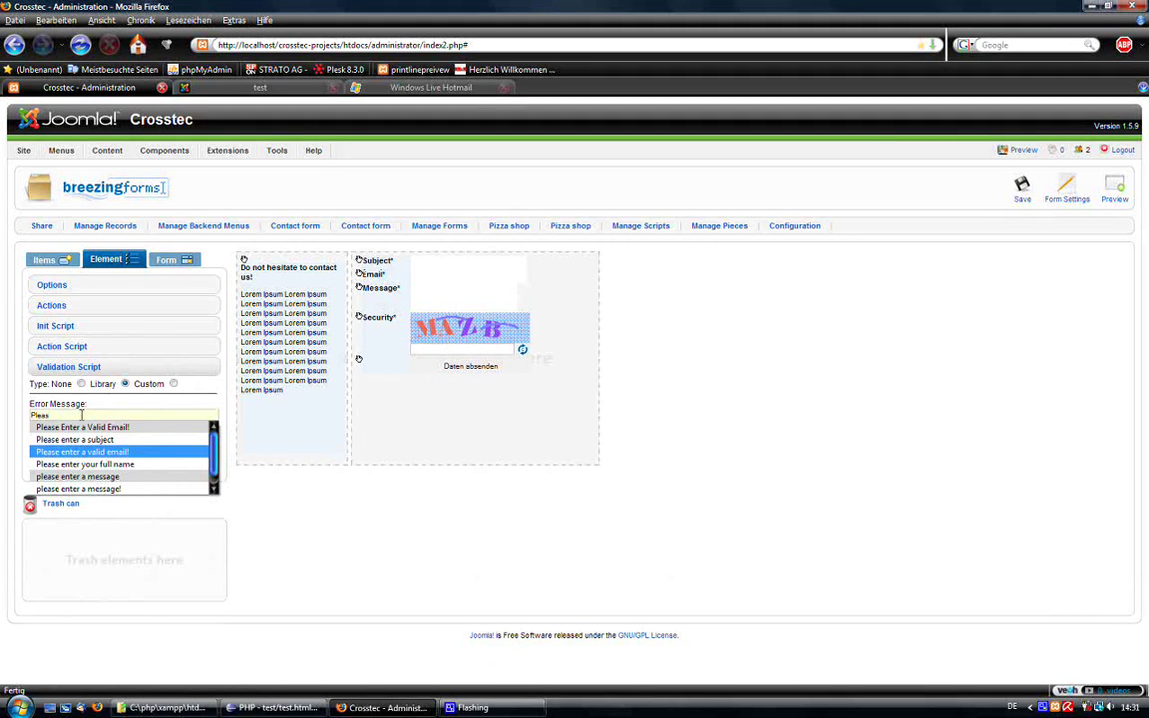
key(Return)
click(89, 437)
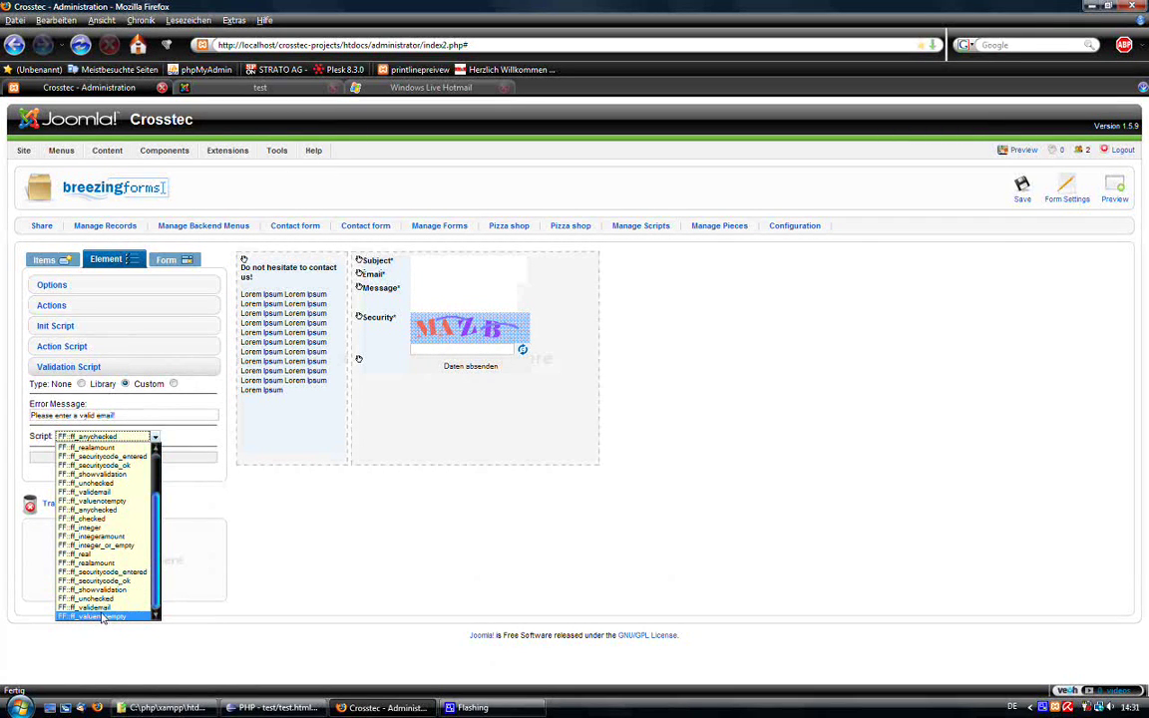
click(99, 608)
click(122, 458)
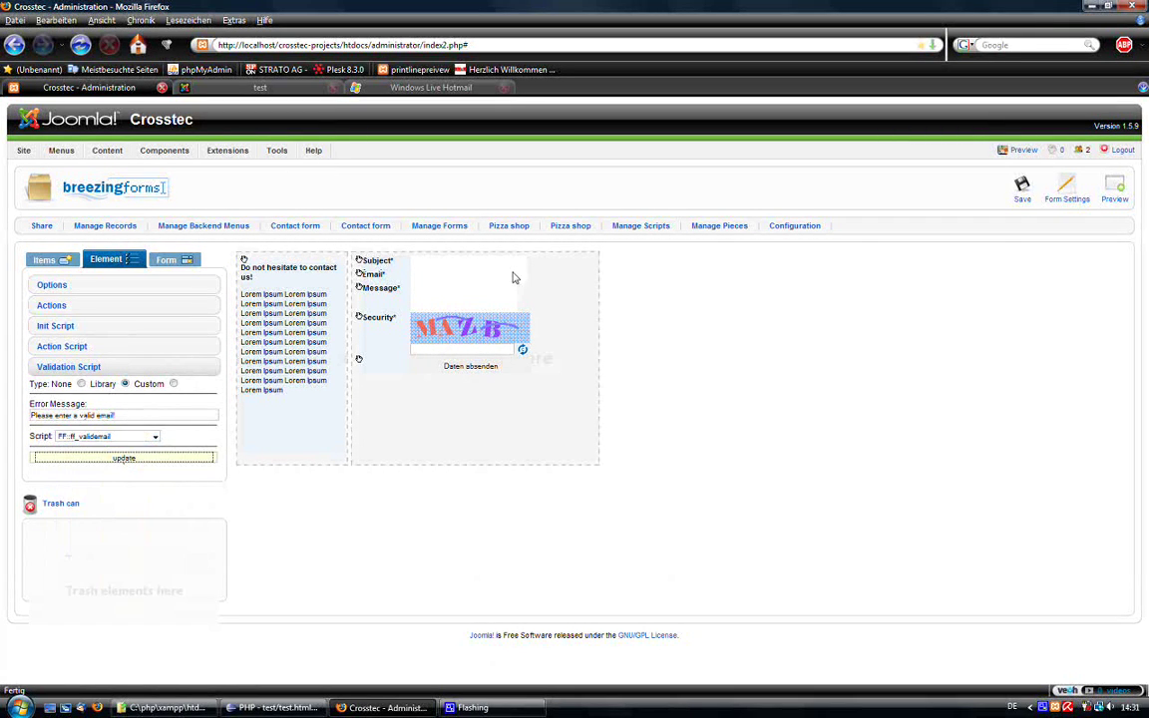
Give the Message field an FF::ff_valuenotempty validation with the error 'please enter a message!'.
click(441, 292)
click(125, 384)
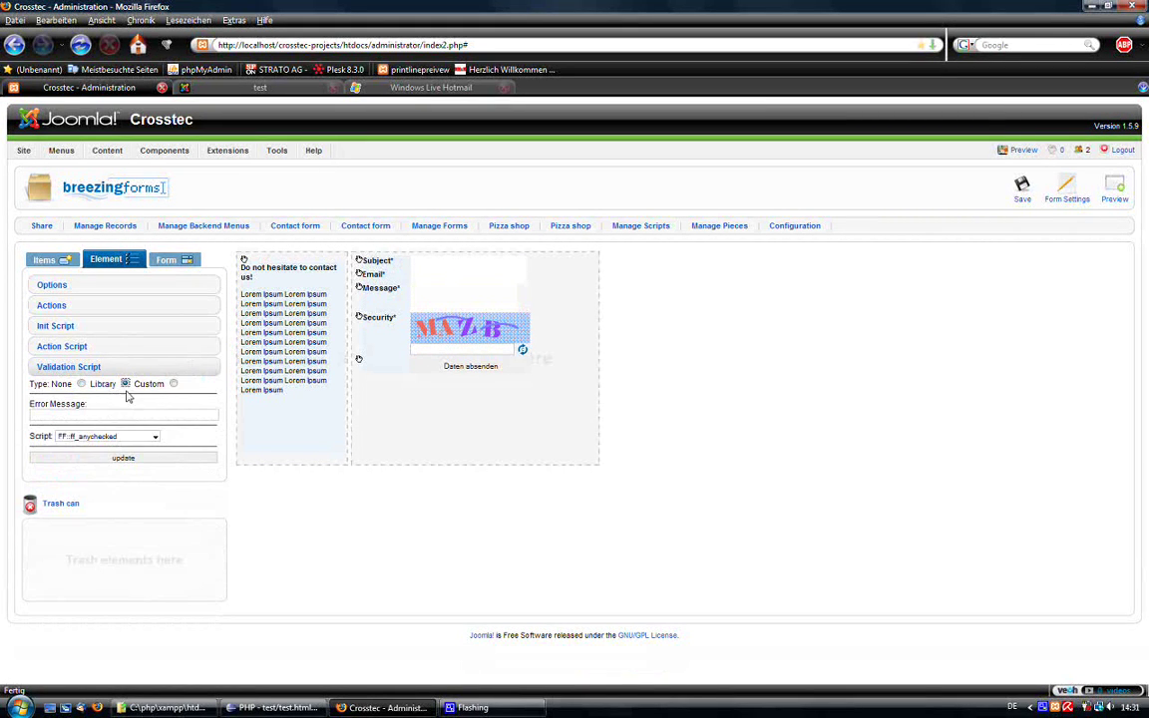
click(72, 416)
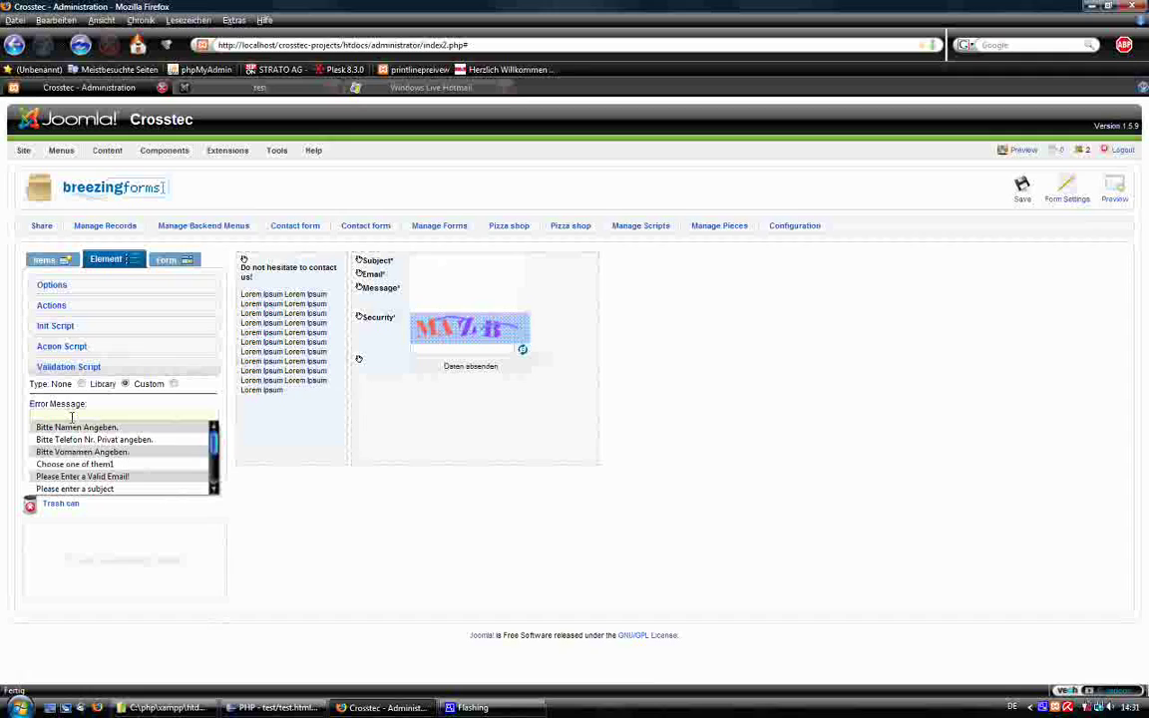
text(Pleas)
key(Down)
key(Down)
key(Down)
key(Down)
key(Down)
key(Down)
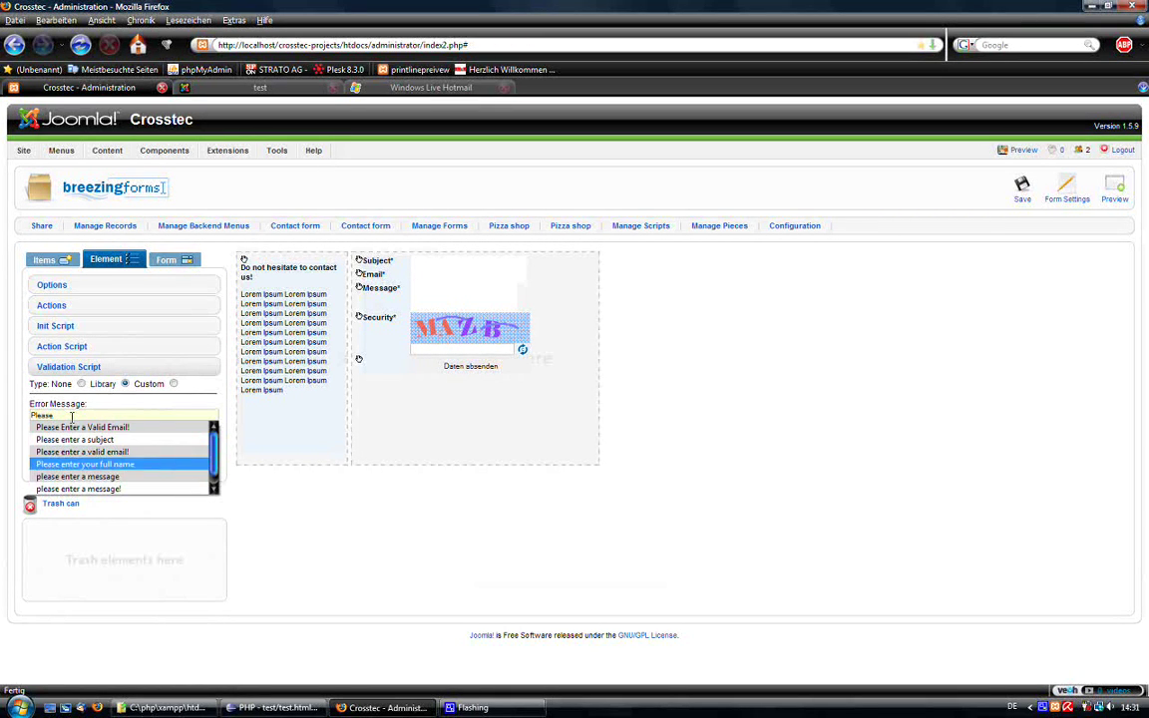
key(Return)
click(105, 436)
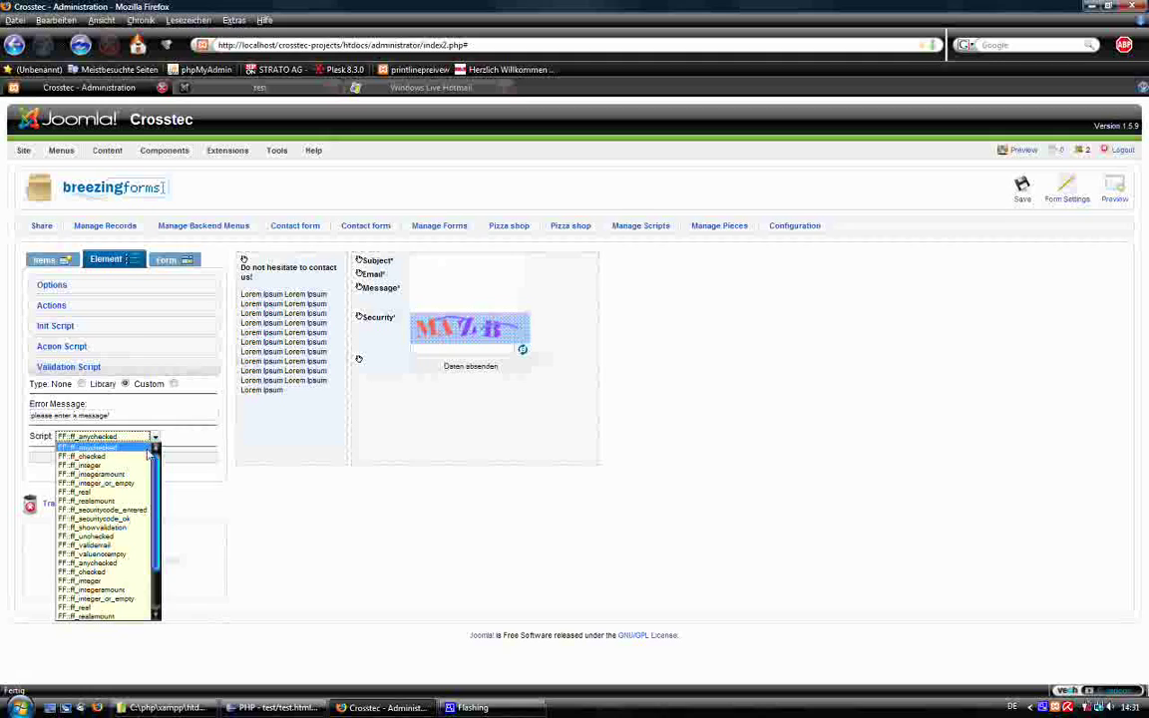
scroll(154, 585, down, 3)
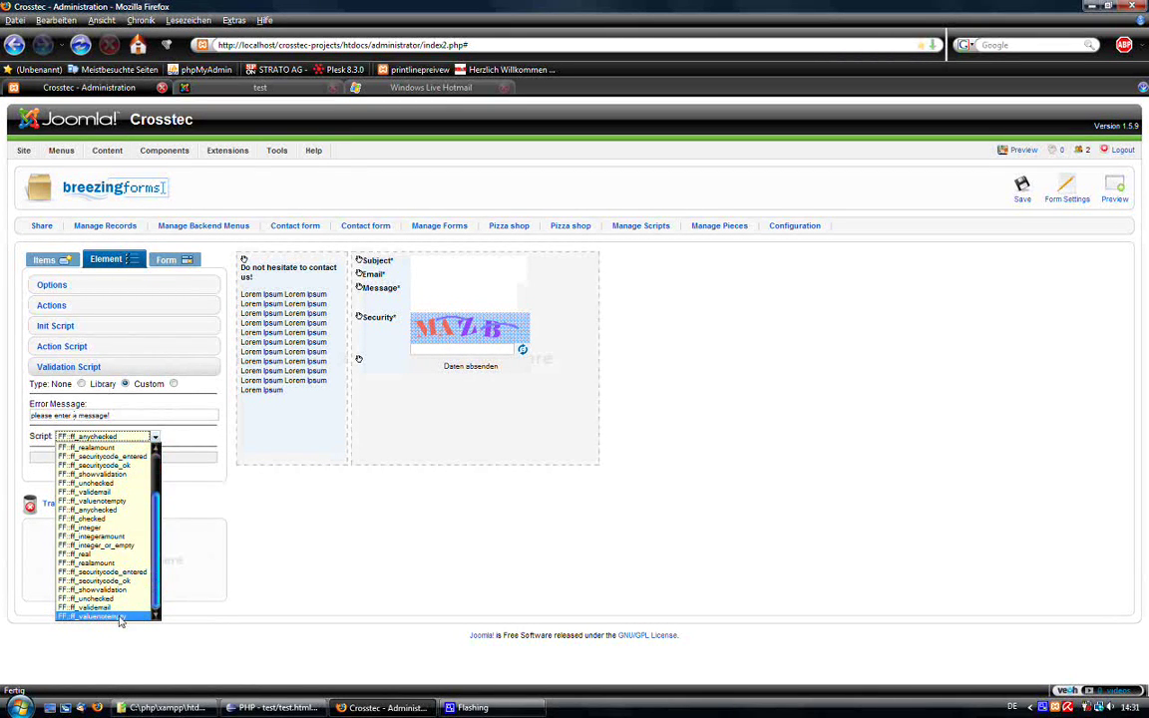
click(95, 548)
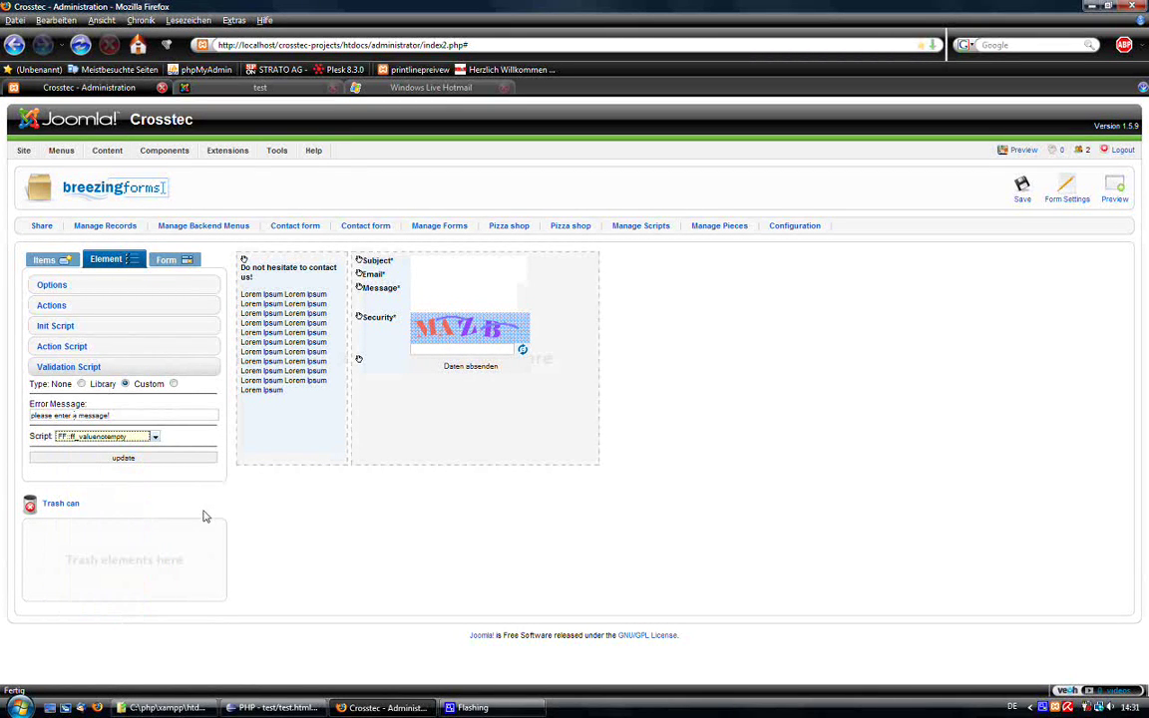
click(101, 458)
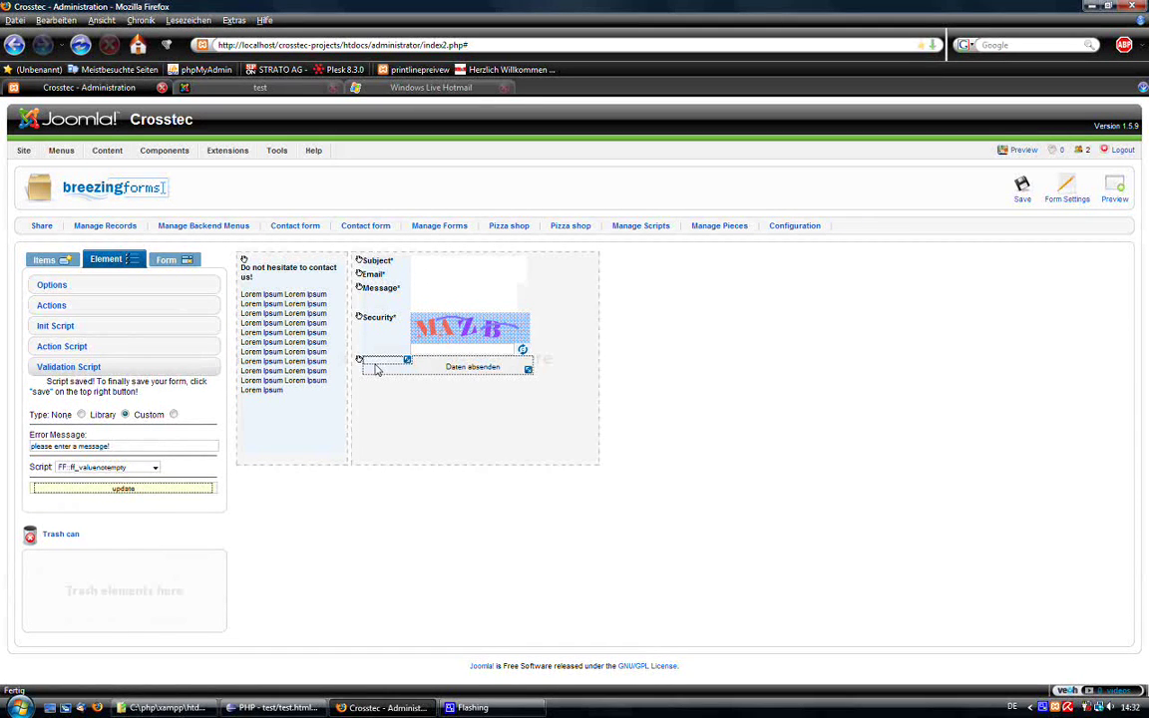
Enable Mailback? on the Email field's options and save the whole form.
click(448, 280)
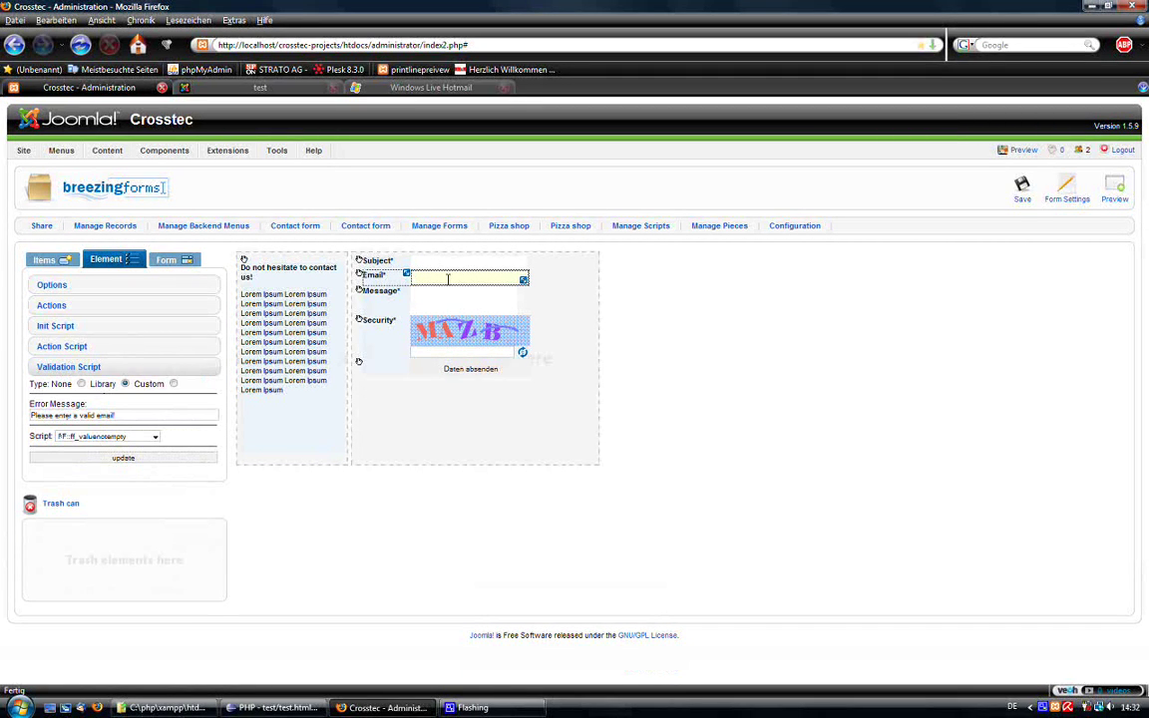
click(84, 287)
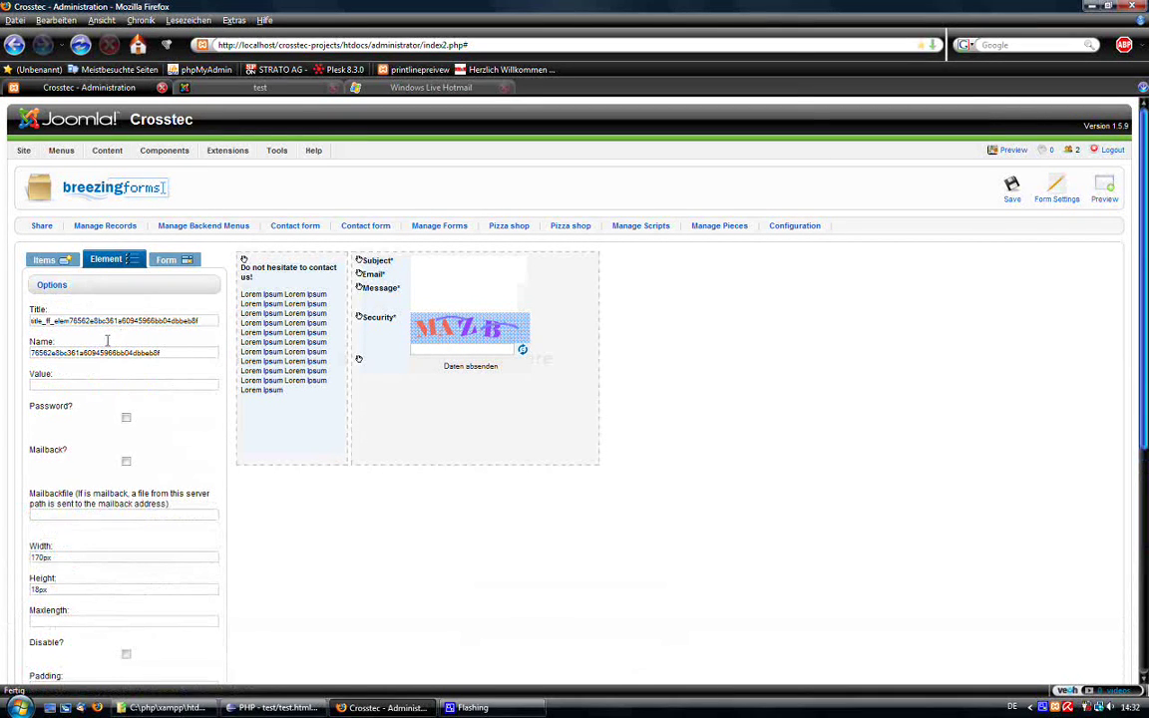
click(126, 465)
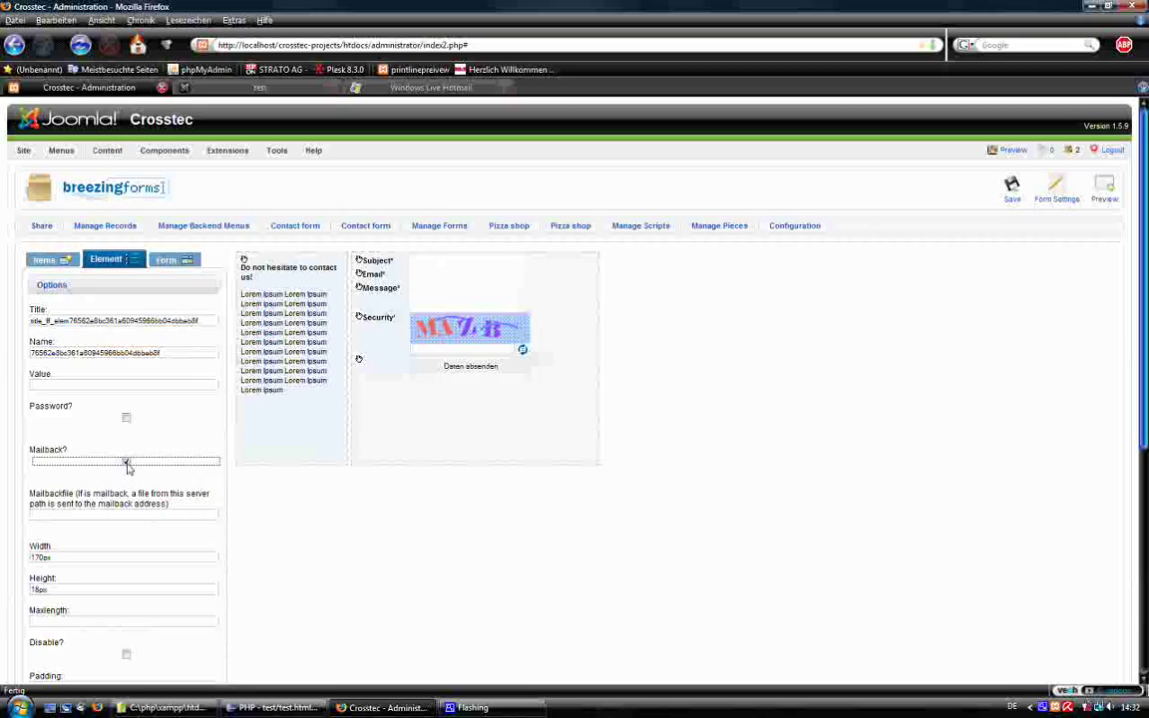
scroll(134, 489, down, 4)
click(140, 566)
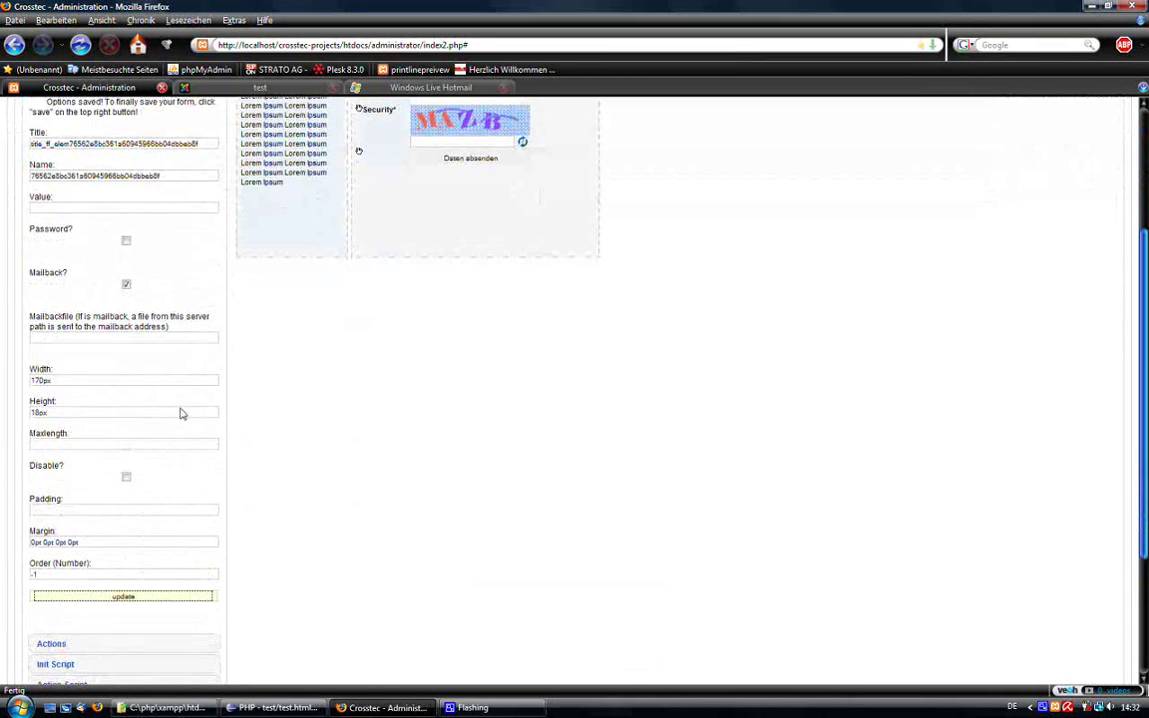
scroll(374, 431, up, 5)
click(1011, 188)
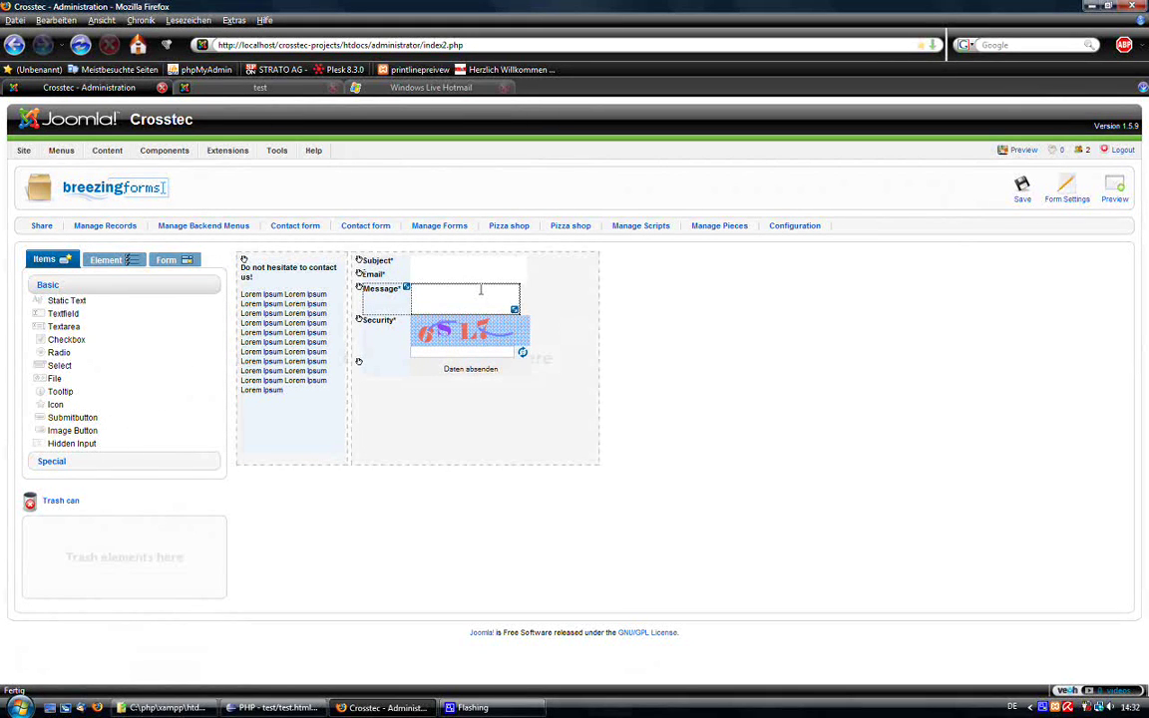
In the preview, submit a test entry with an e-mail address, message 'This is just fgor you' and the captcha code.
click(1114, 188)
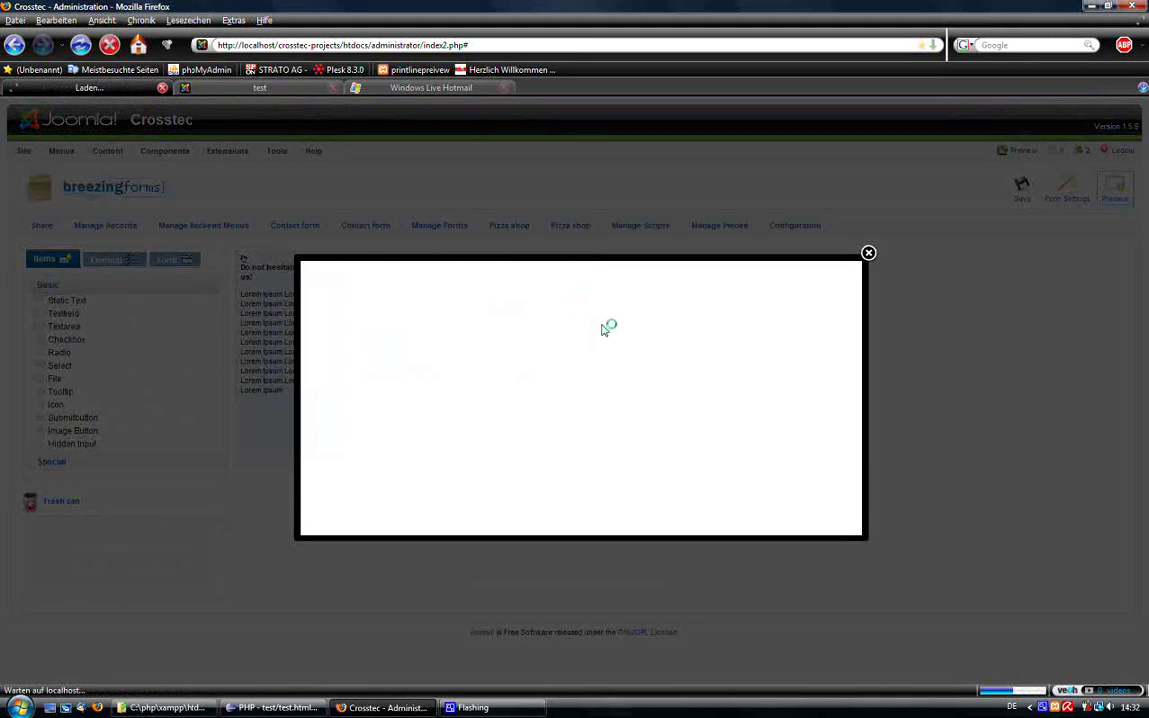
click(545, 273)
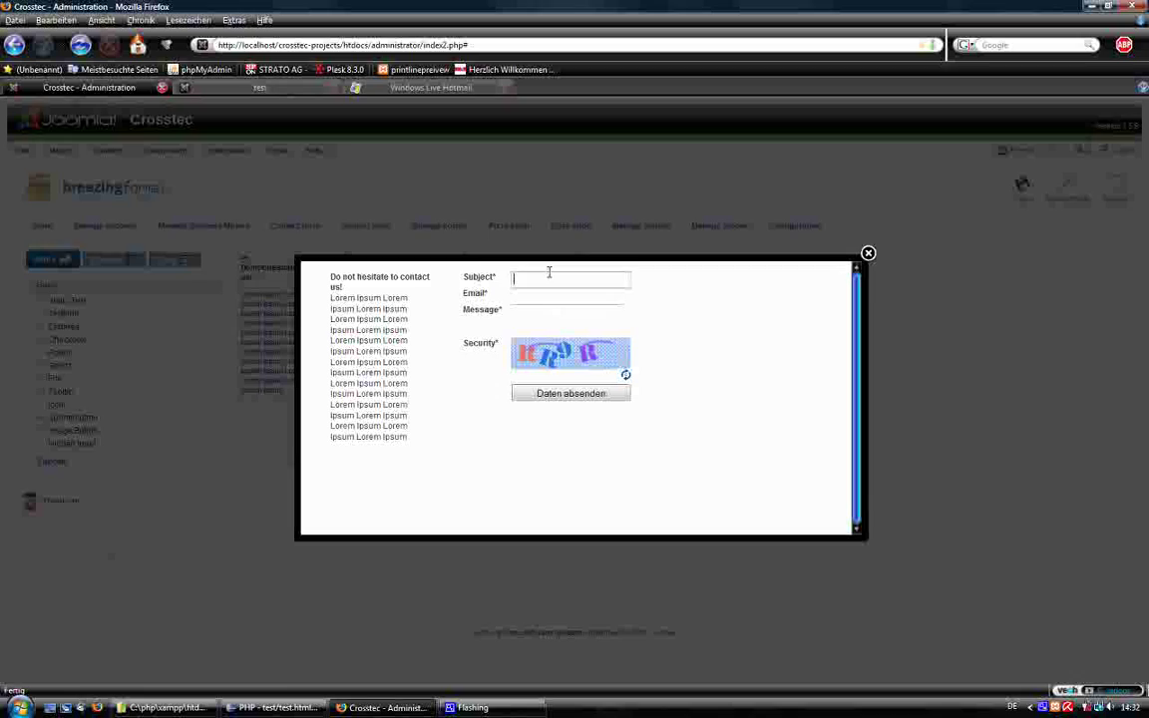
key(Tab)
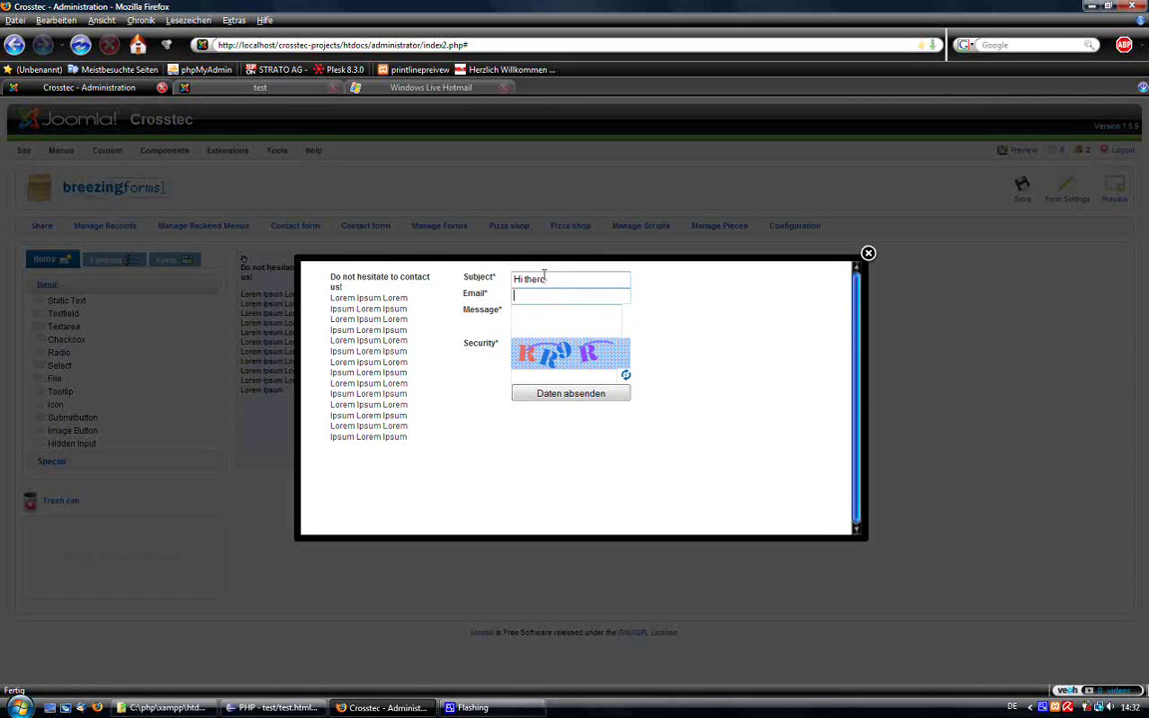
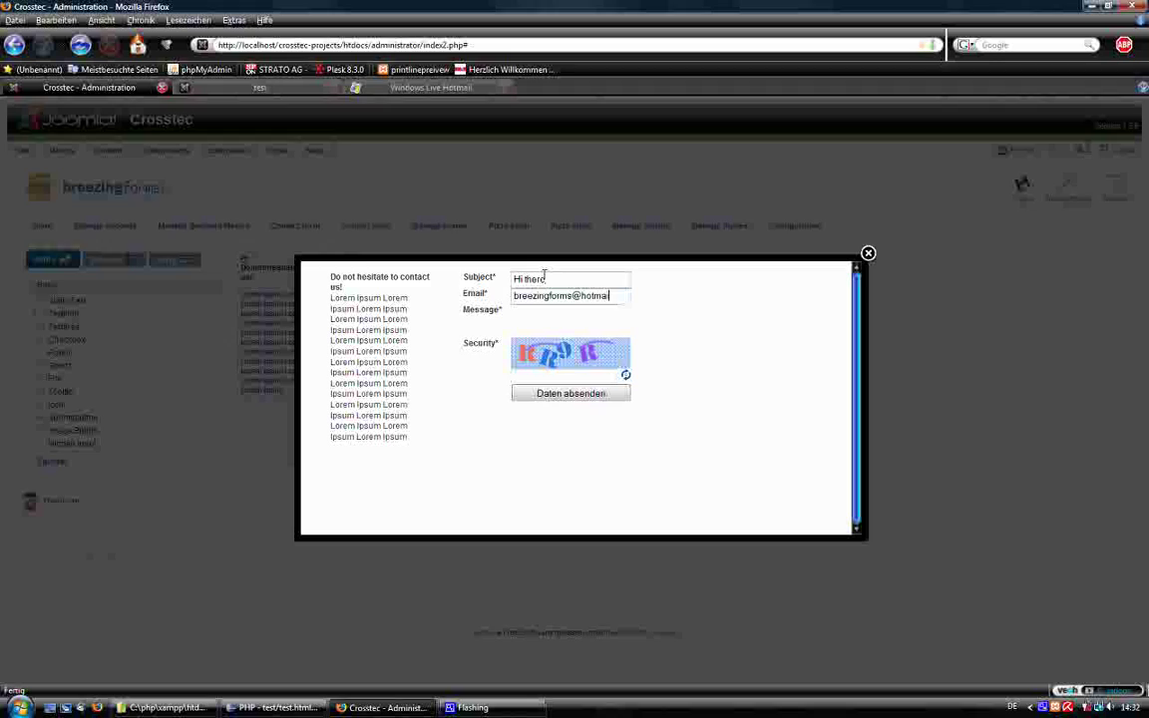
key(Tab)
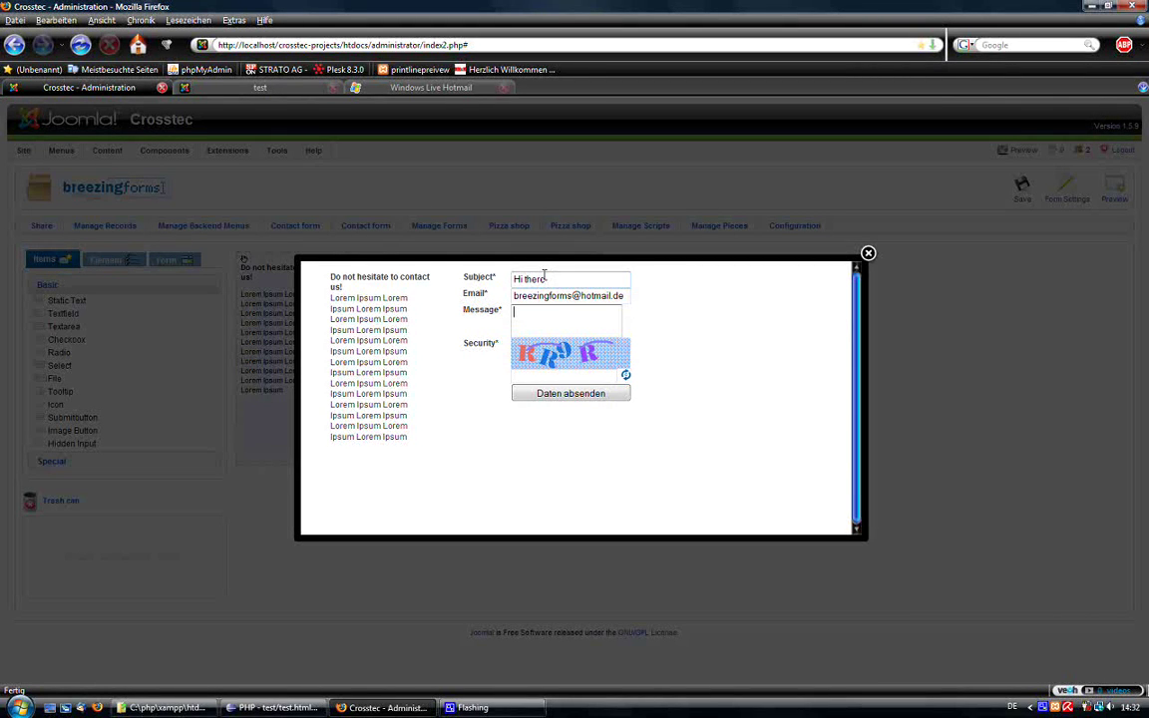
text(This is just )
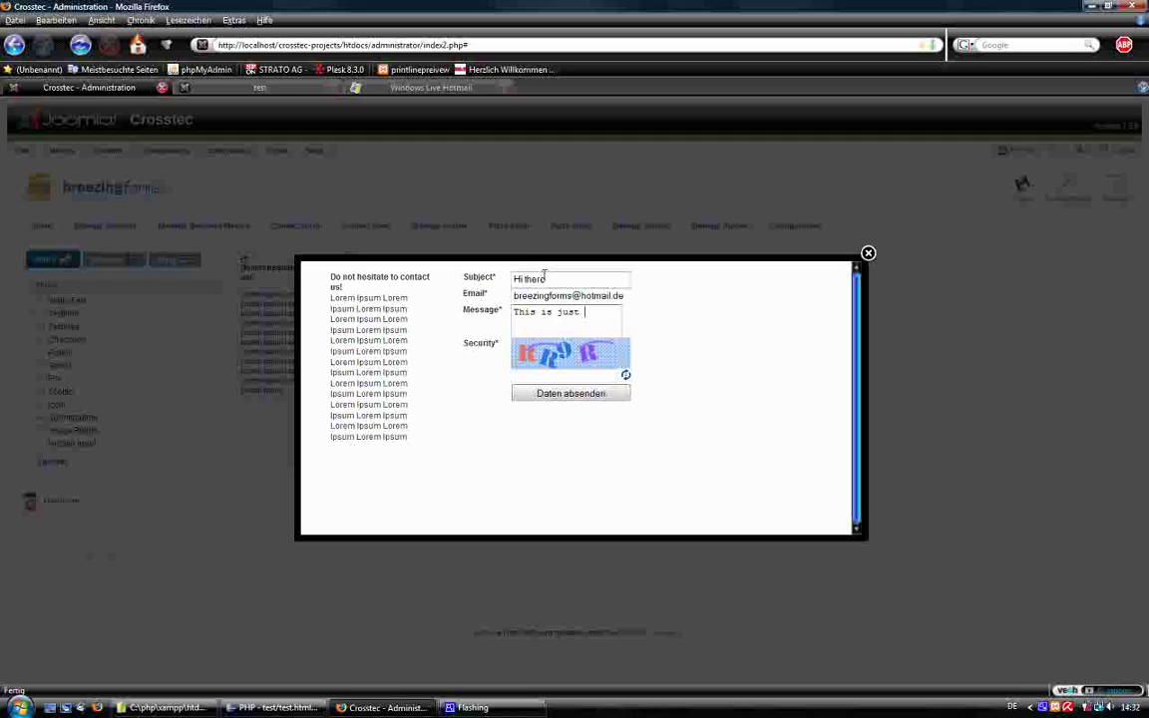
text(fgor you)
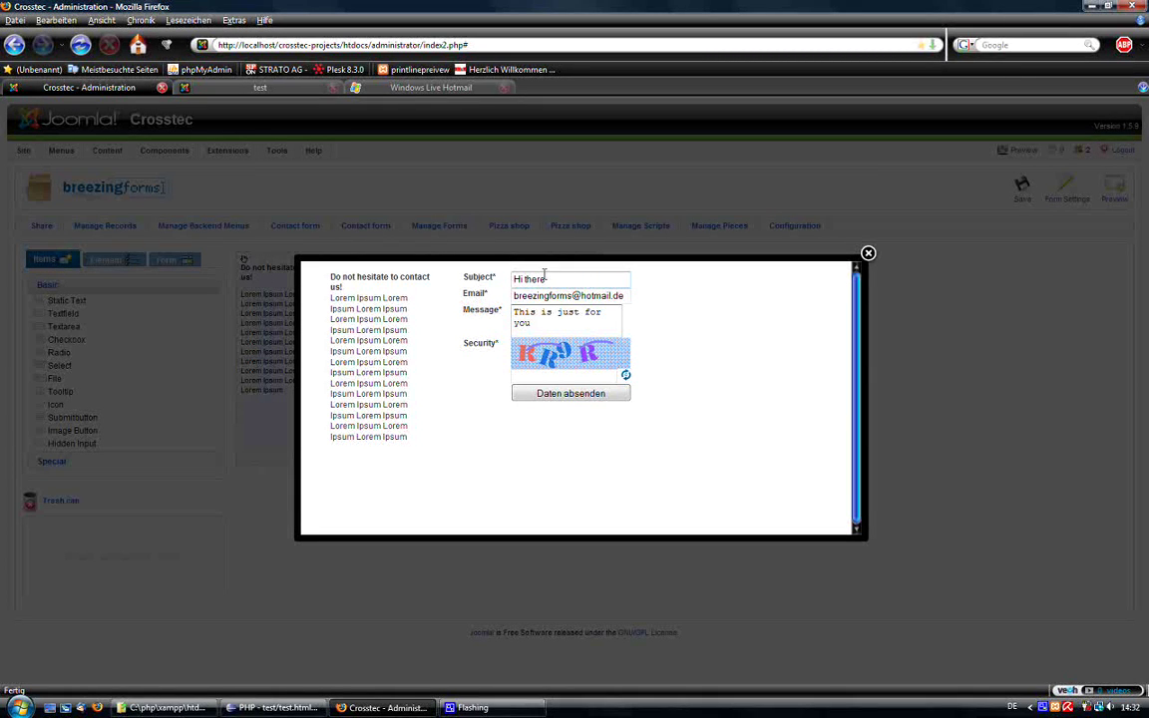
click(523, 375)
text(RR9R)
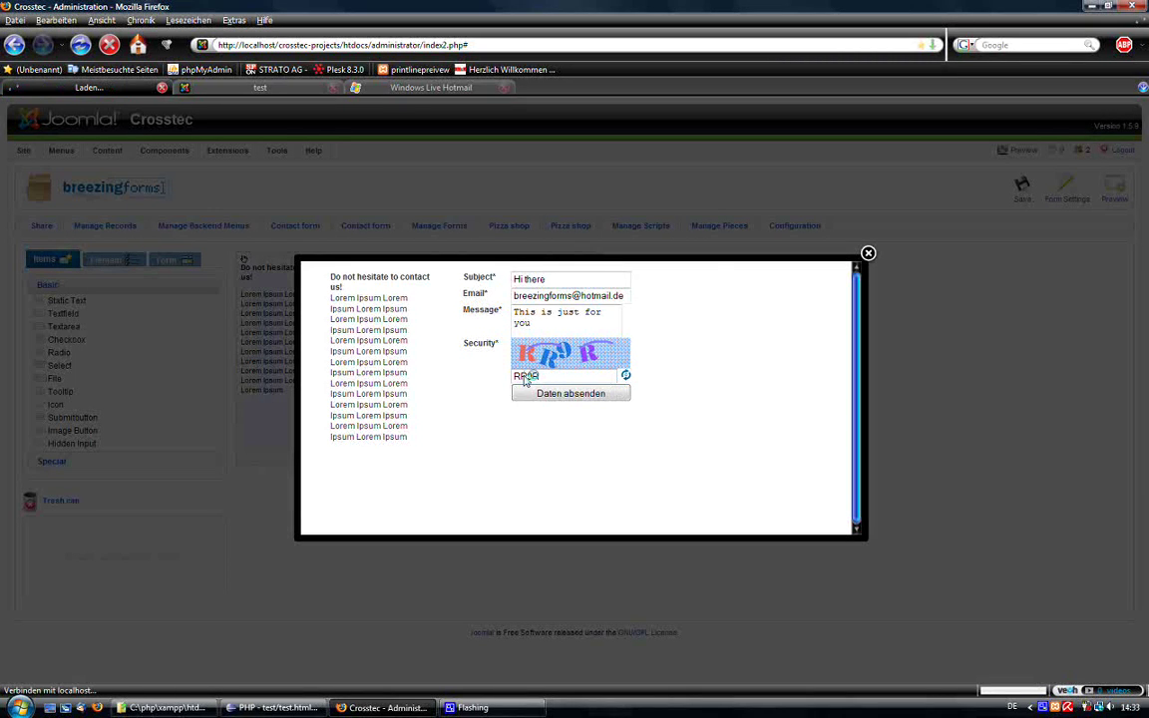
click(570, 397)
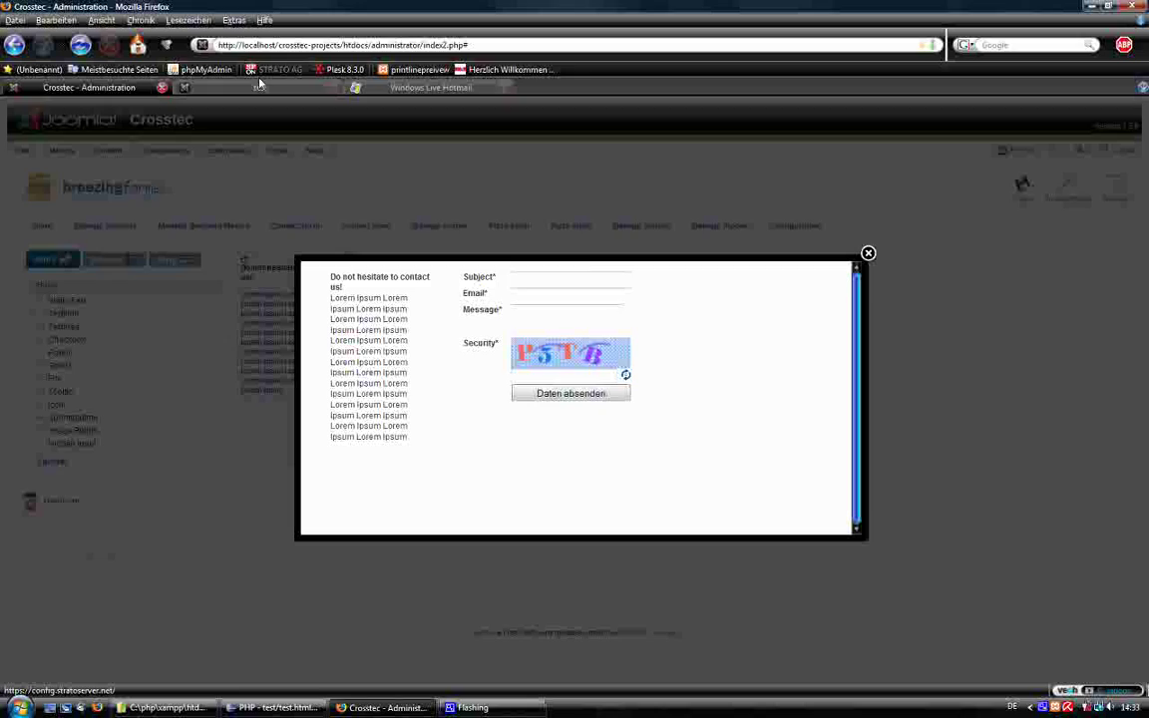
Read the Hotmail 'Form record received' mail for record 252, then return to the BreezingForms preview.
click(389, 87)
click(44, 184)
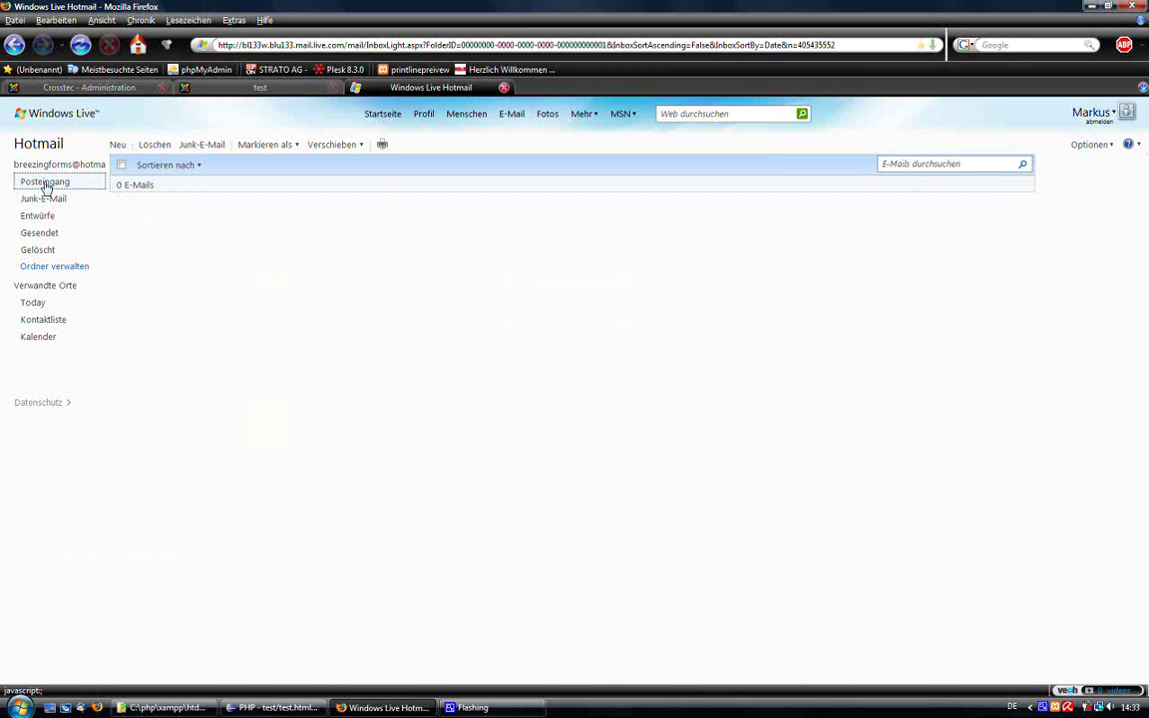
click(351, 183)
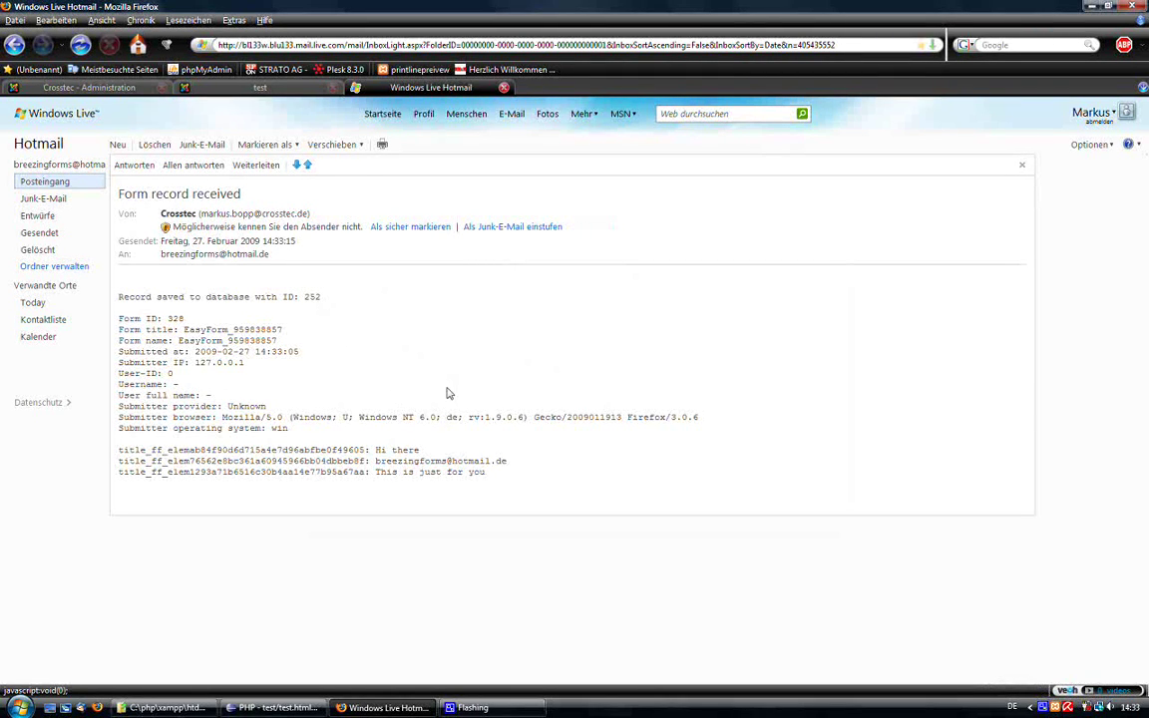
click(88, 87)
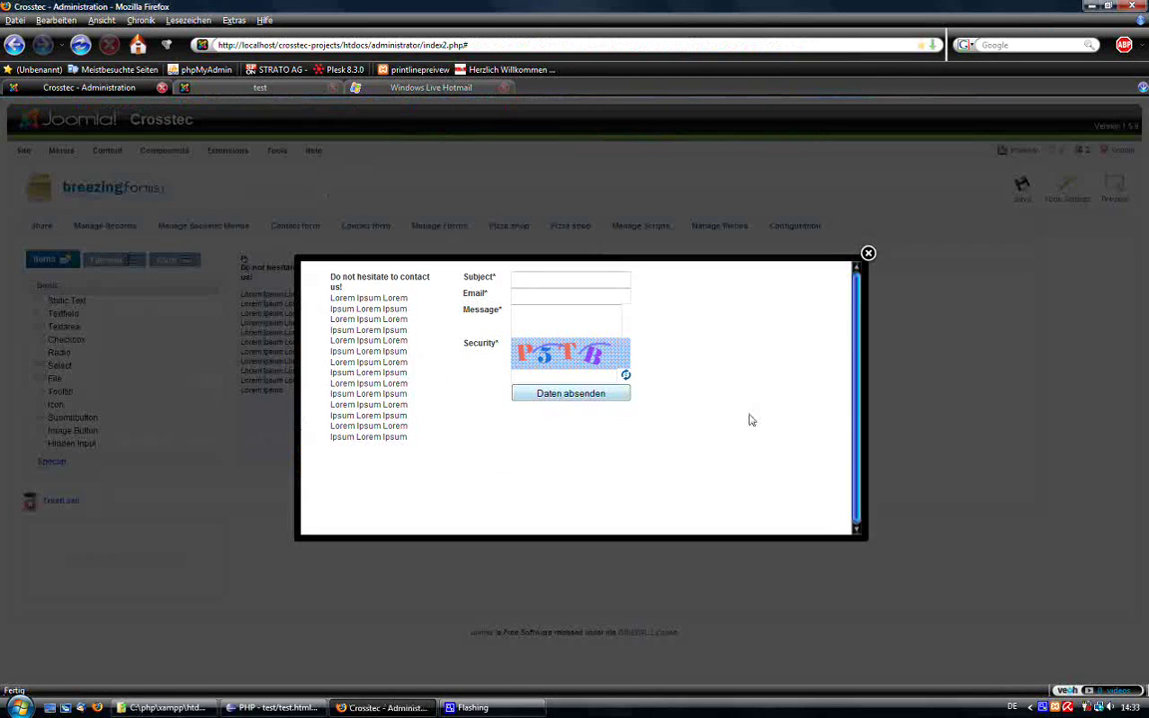
Close the form preview lightbox to get back to the builder canvas.
click(559, 296)
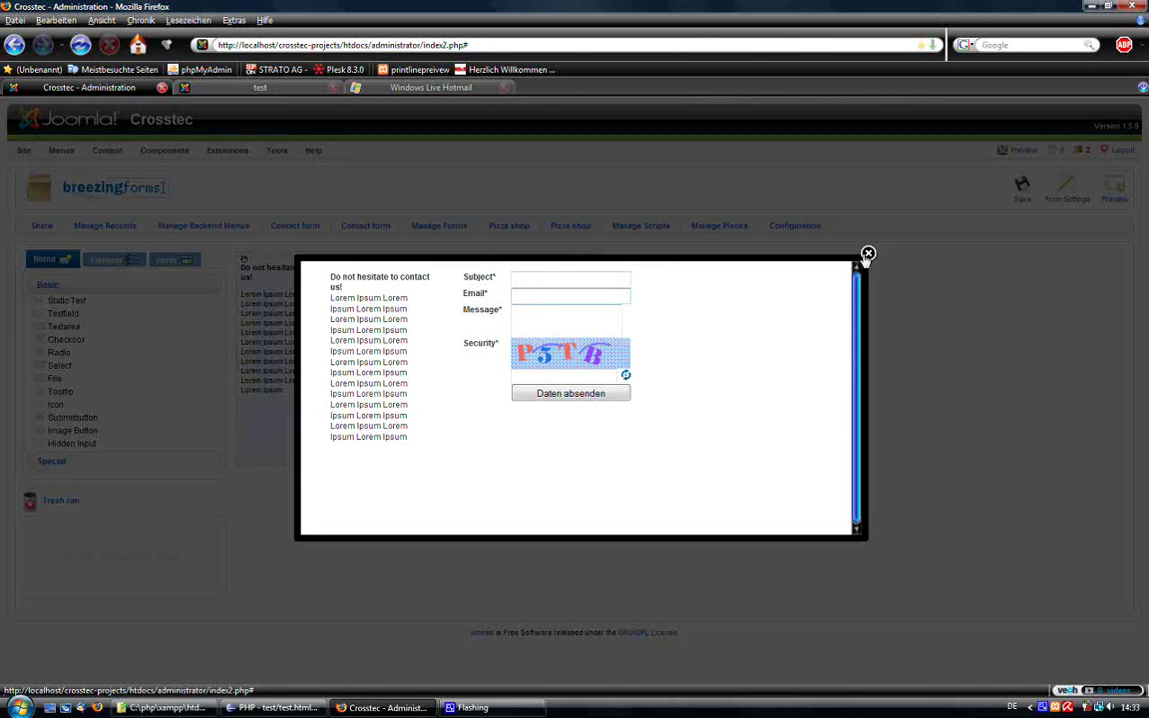
click(868, 255)
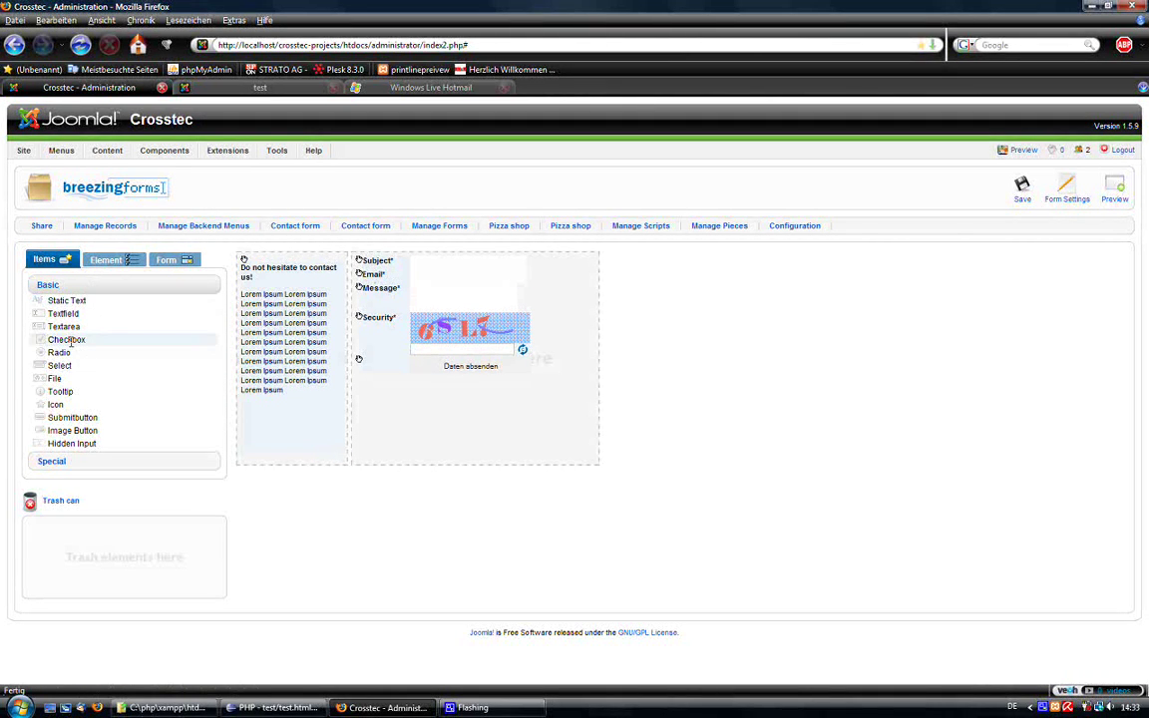
Select the Email field and add a Checkbox element beside it from Element Actions.
click(439, 277)
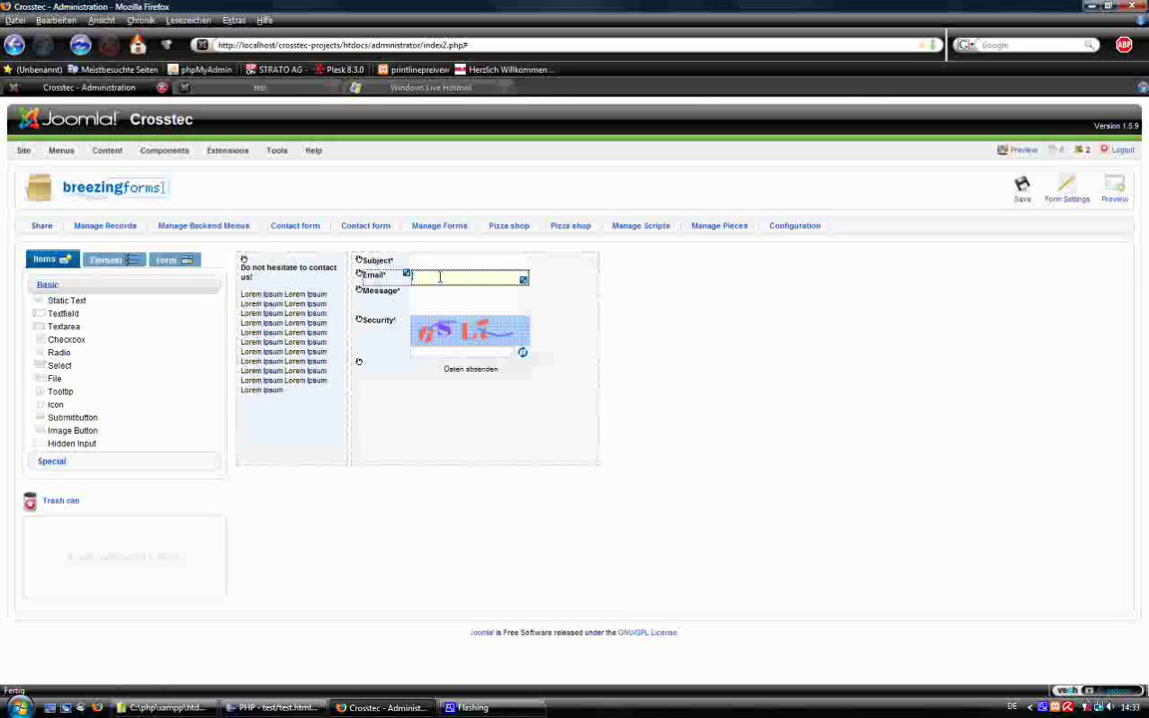
click(104, 261)
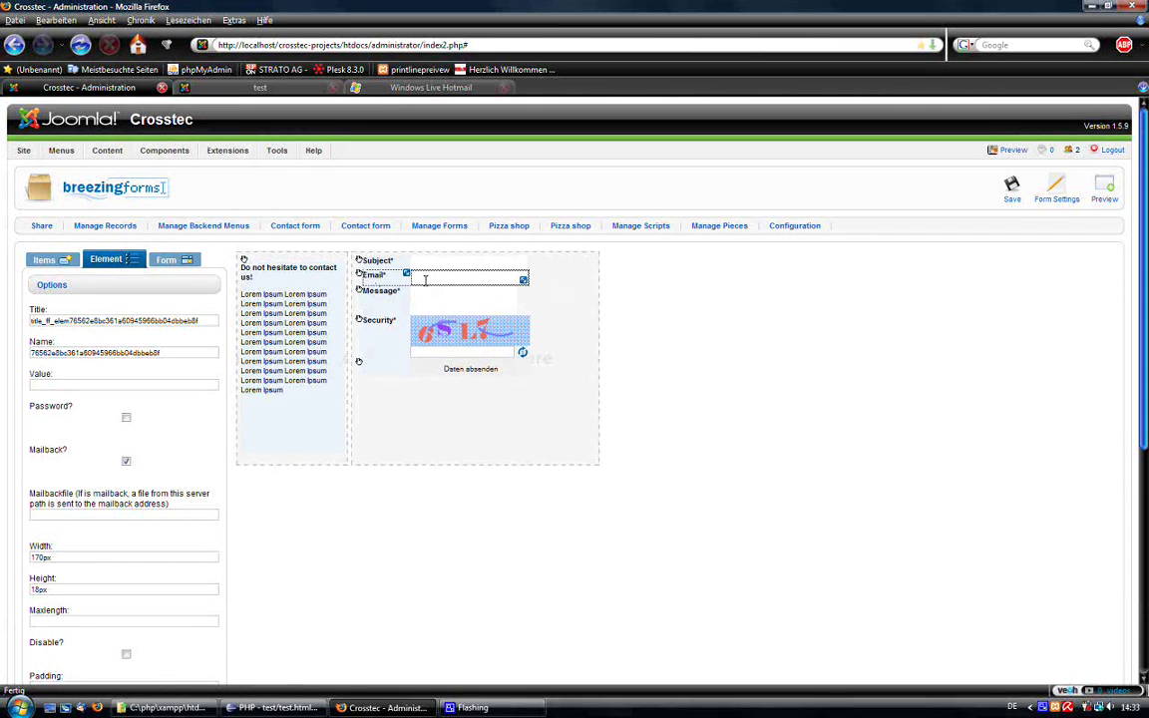
click(47, 259)
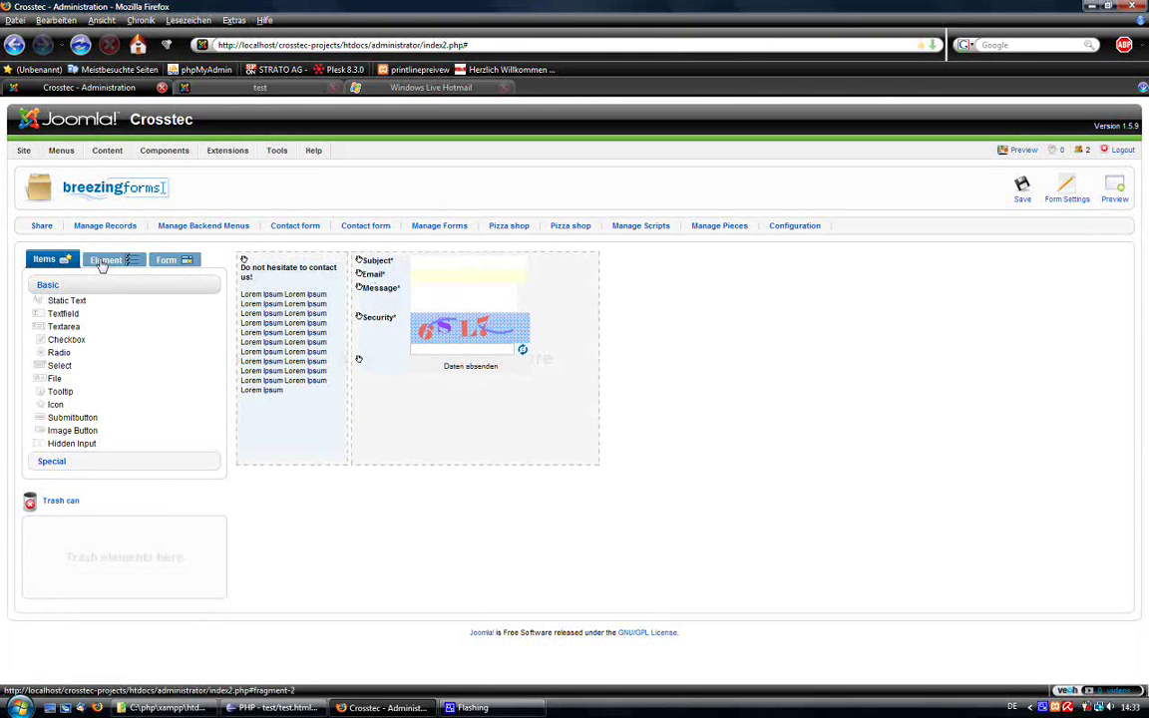
click(105, 259)
scroll(120, 459, down, 4)
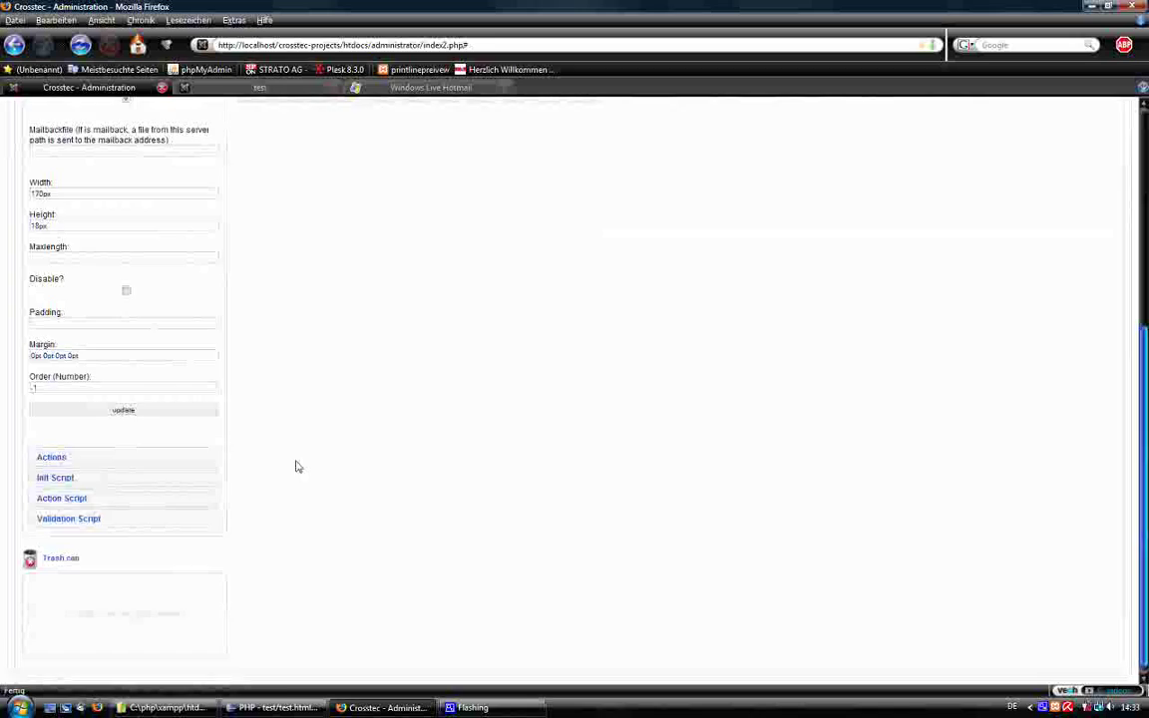
scroll(295, 463, up, 5)
scroll(189, 439, down, 5)
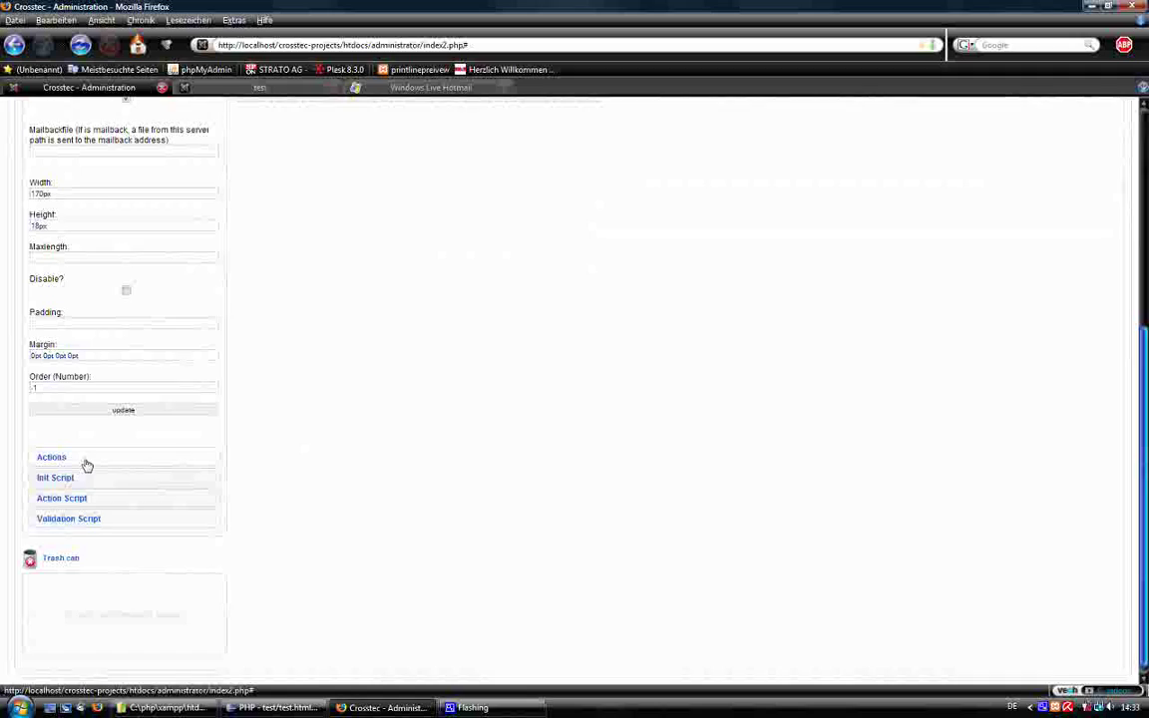
click(92, 457)
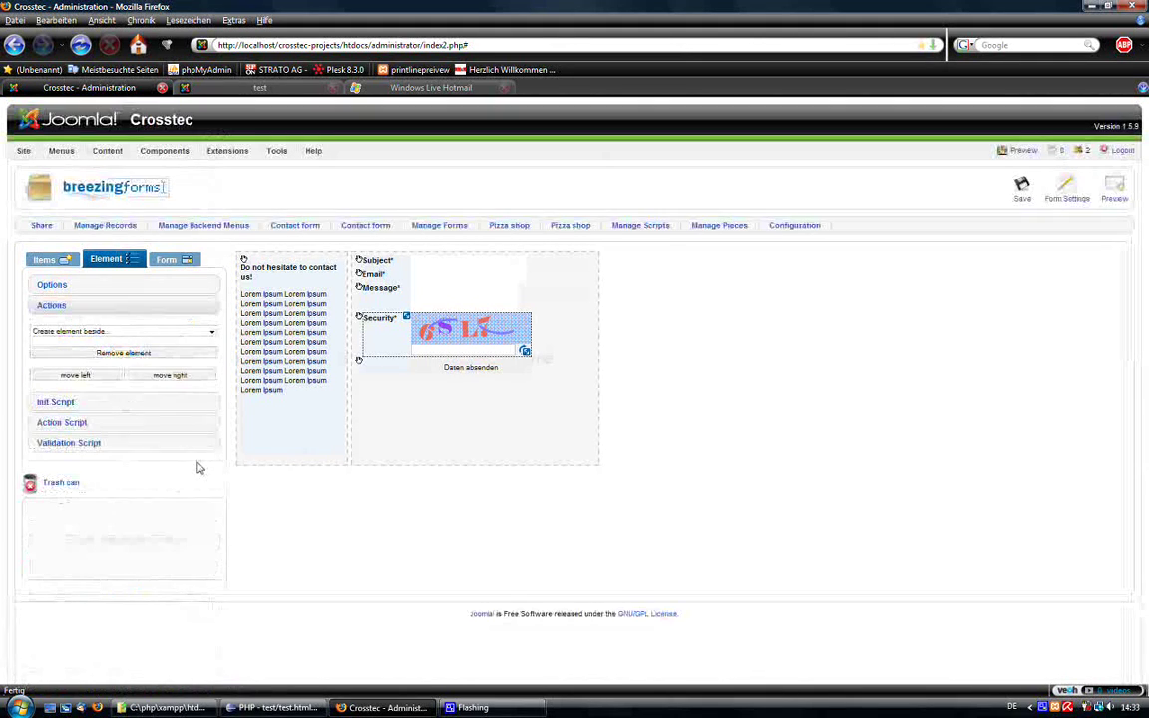
click(119, 334)
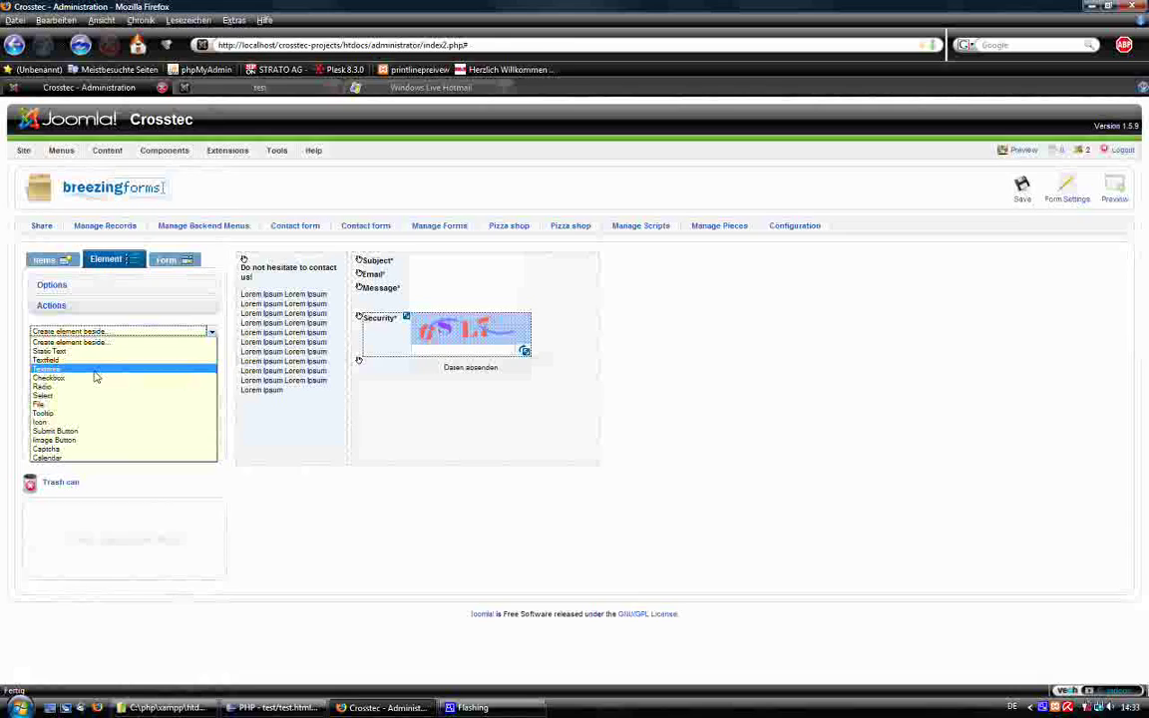
click(206, 382)
click(513, 274)
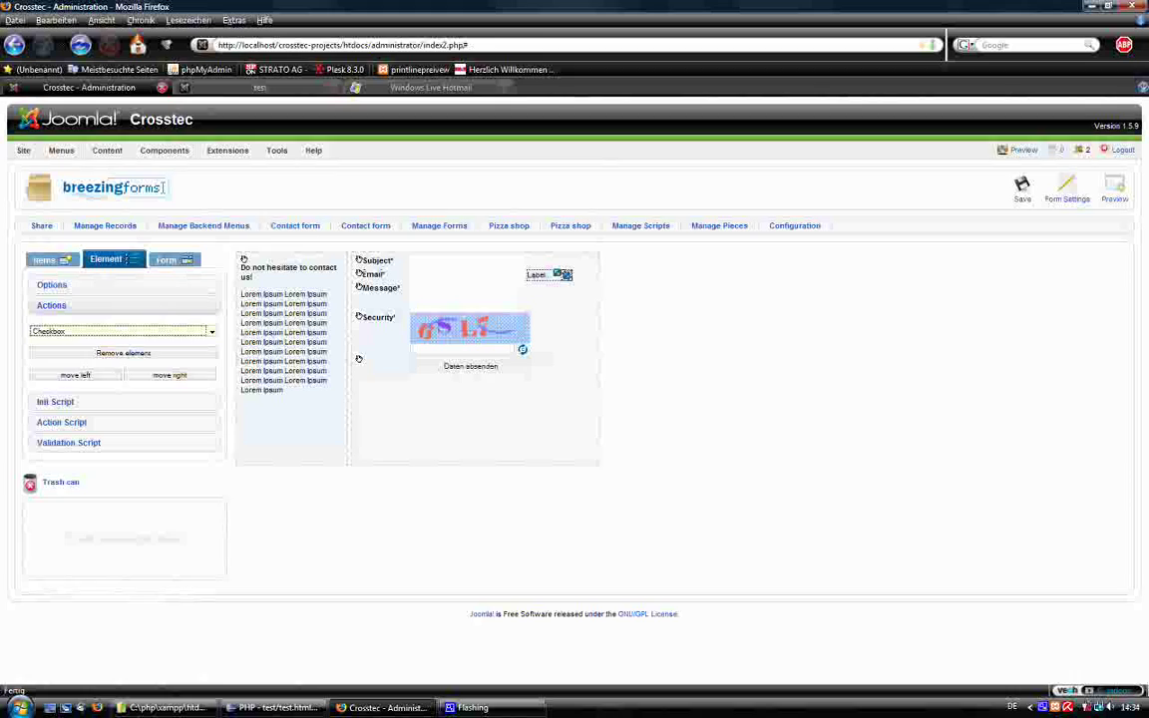
Enable Mailback Accept in the new checkbox's options and apply the update.
click(164, 299)
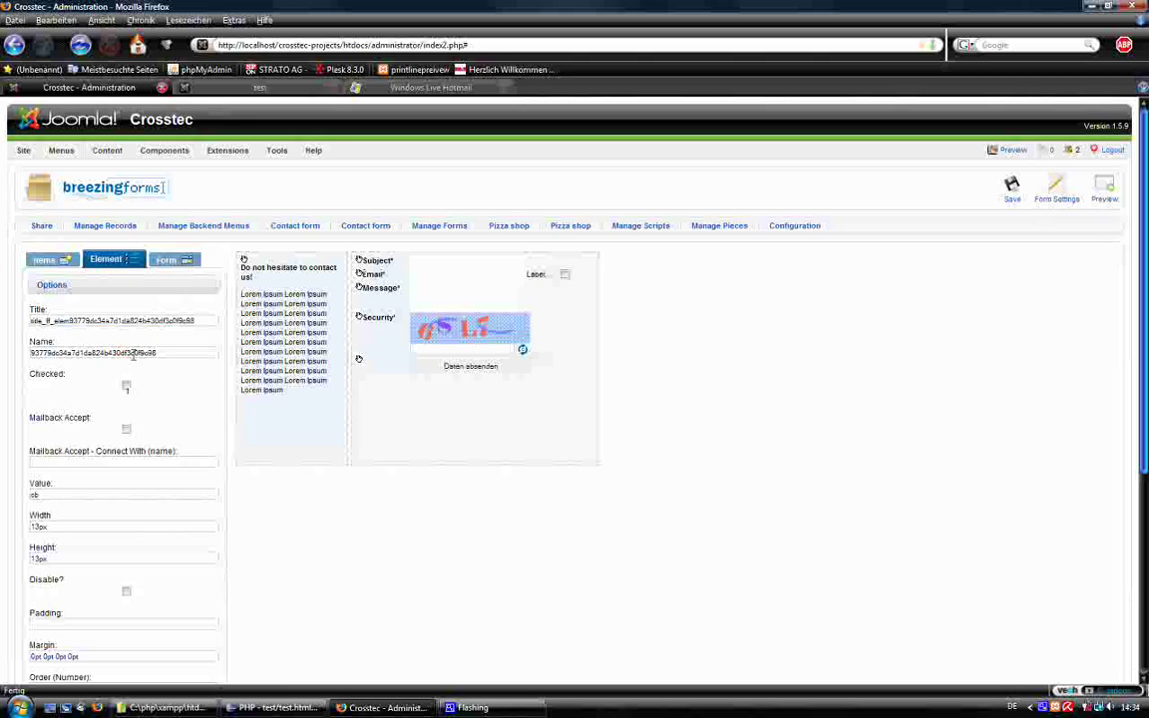
scroll(138, 399, down, 1)
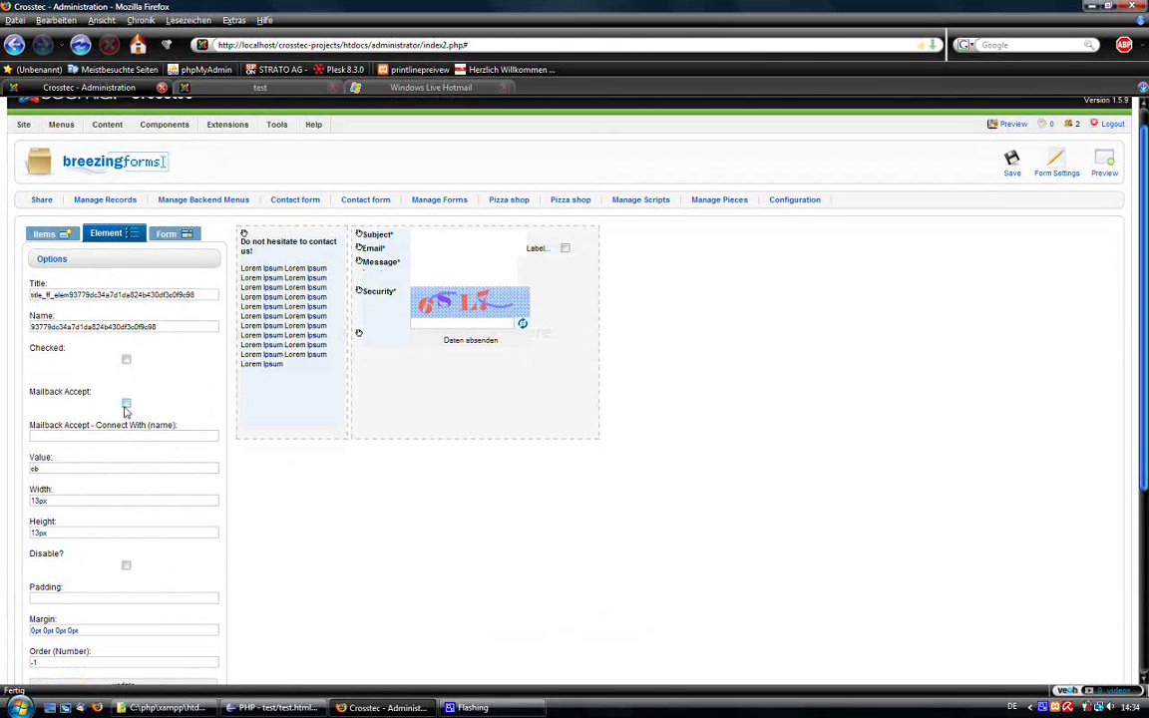
click(126, 404)
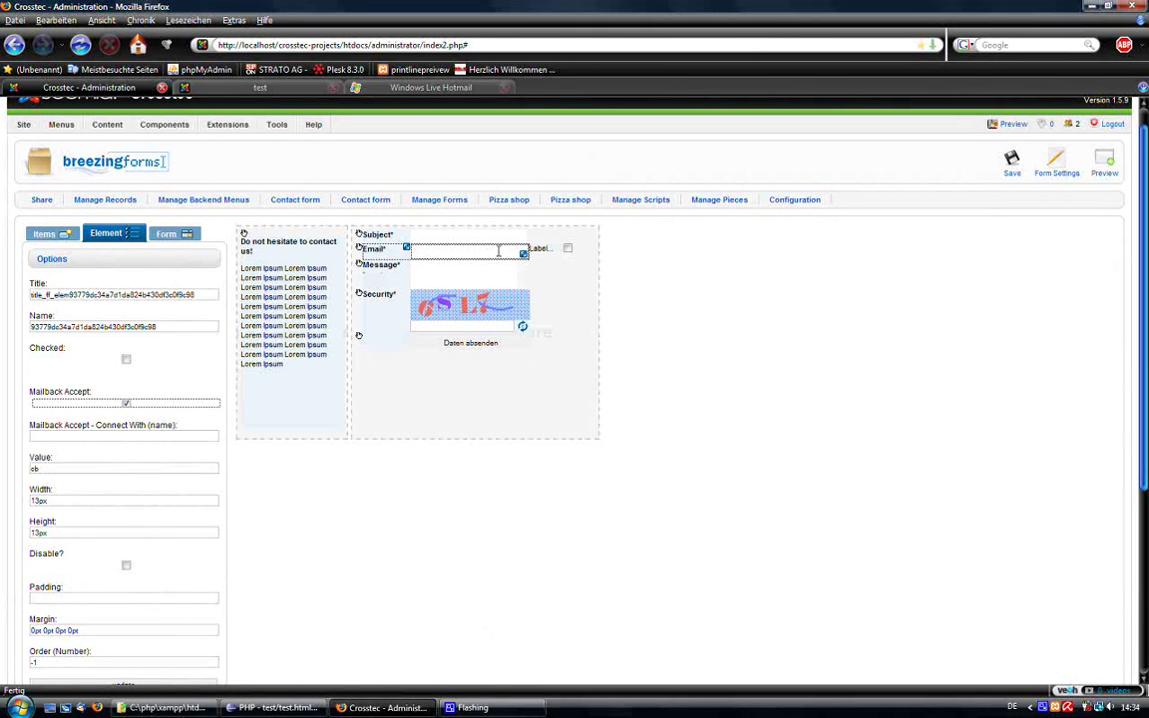
click(135, 431)
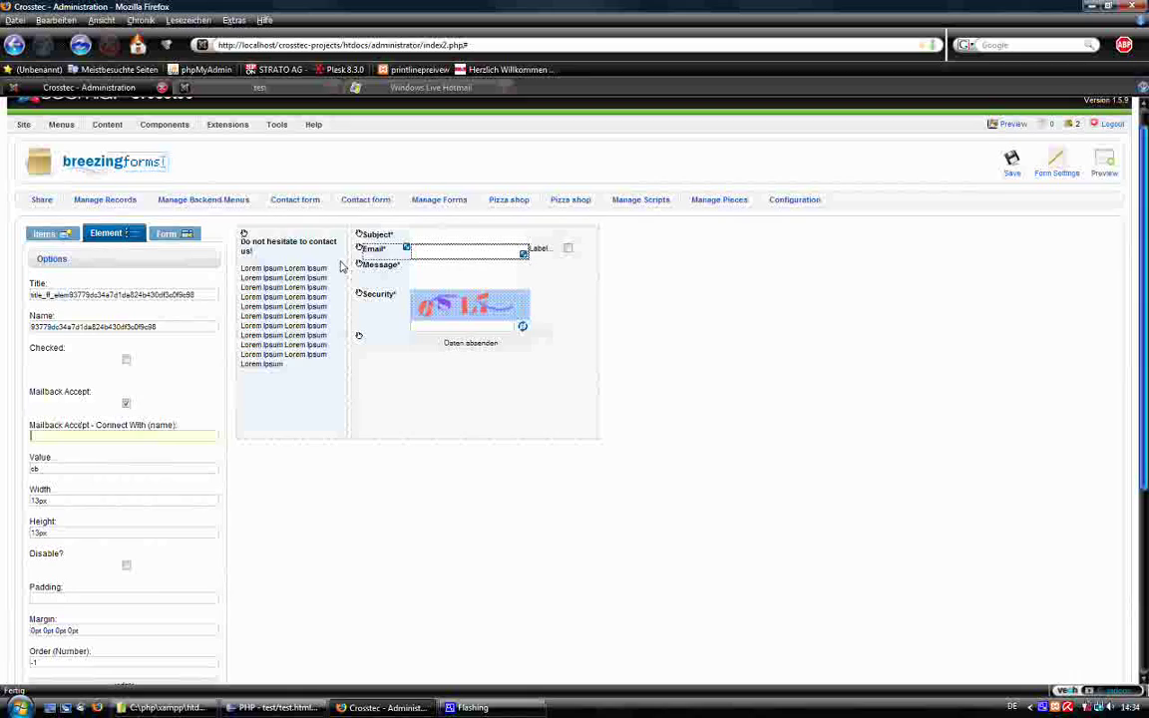
scroll(170, 457, down, 3)
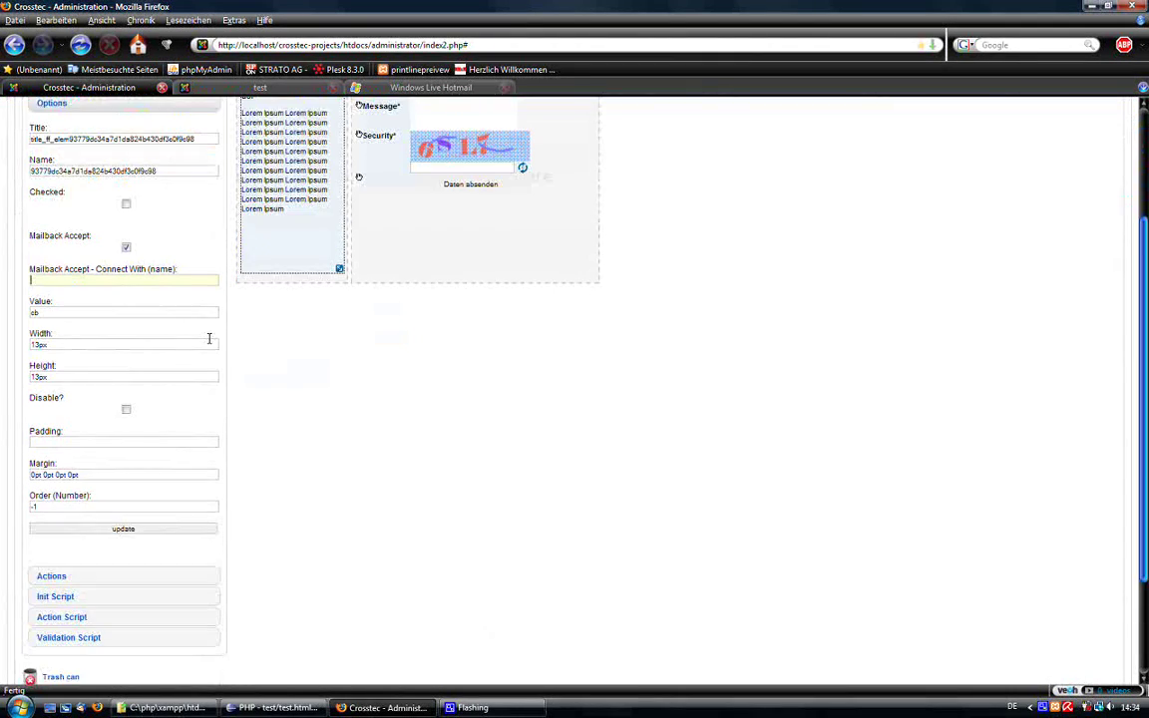
click(126, 518)
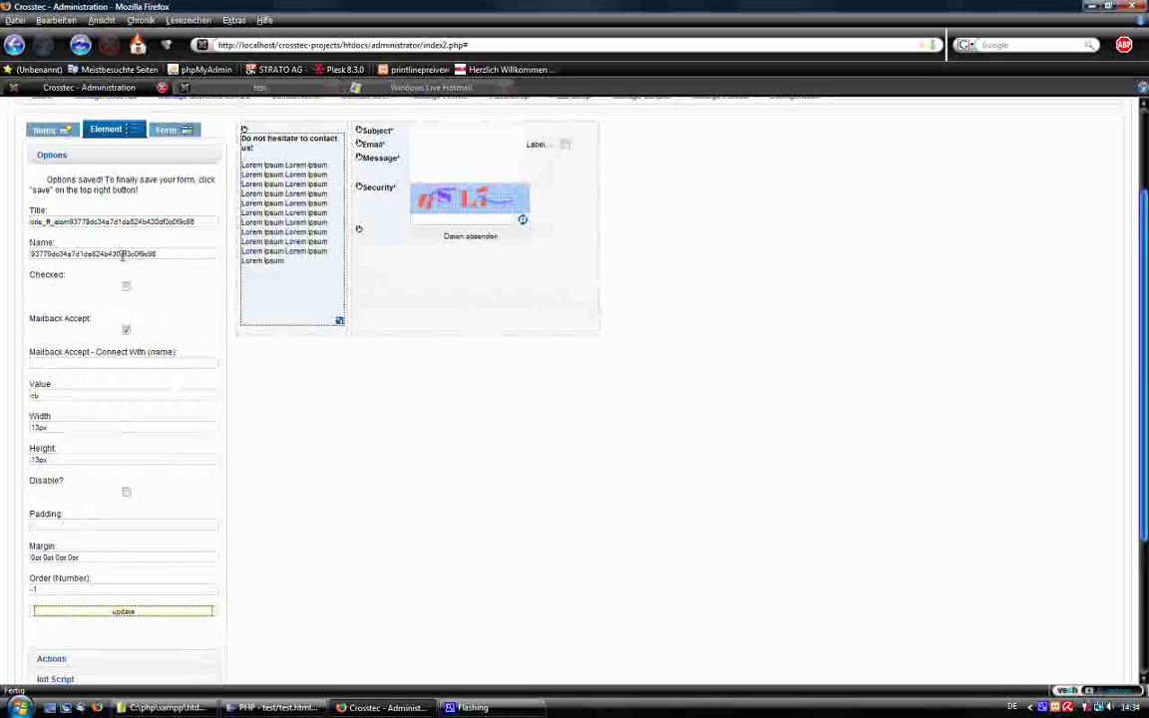
Select the Email field and highlight its generated name so it can be replaced.
double_click(124, 253)
scroll(439, 259, up, 2)
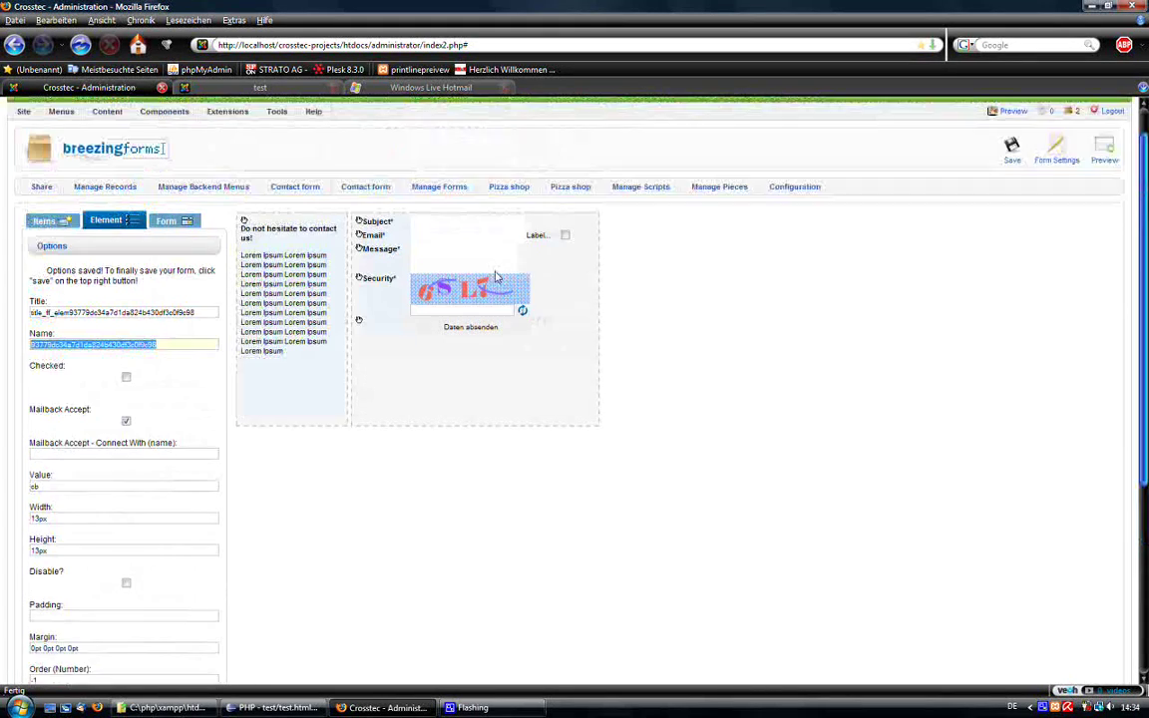
click(436, 268)
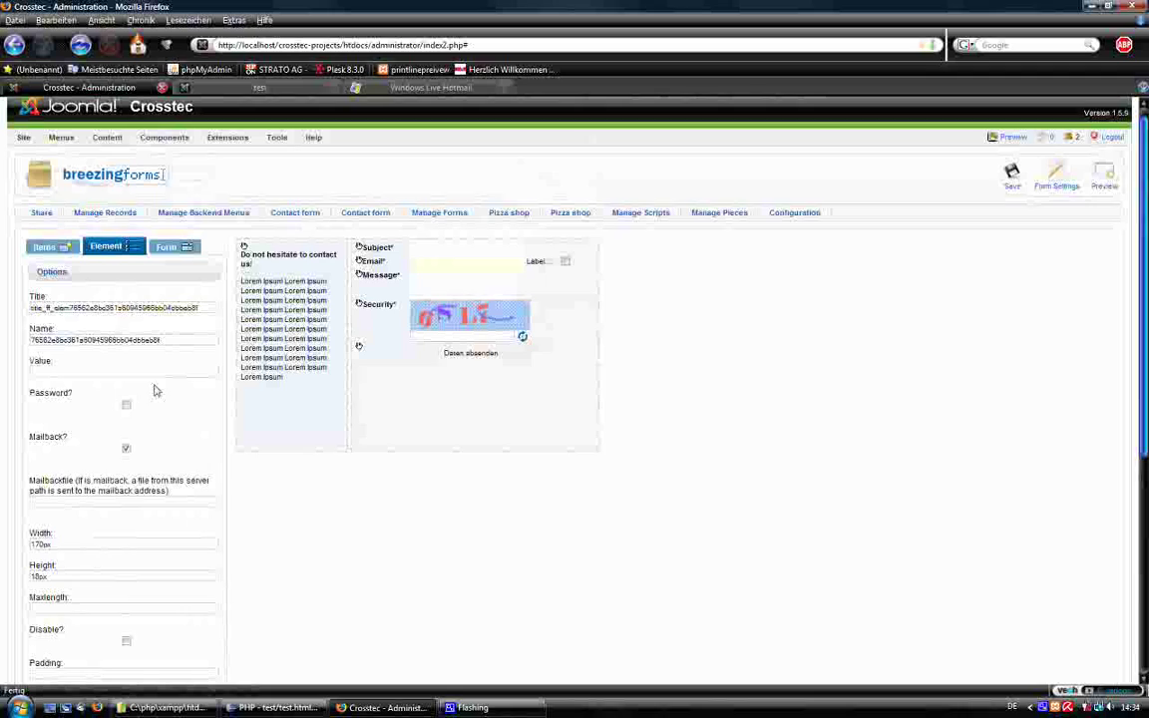
drag(158, 340, 7, 339)
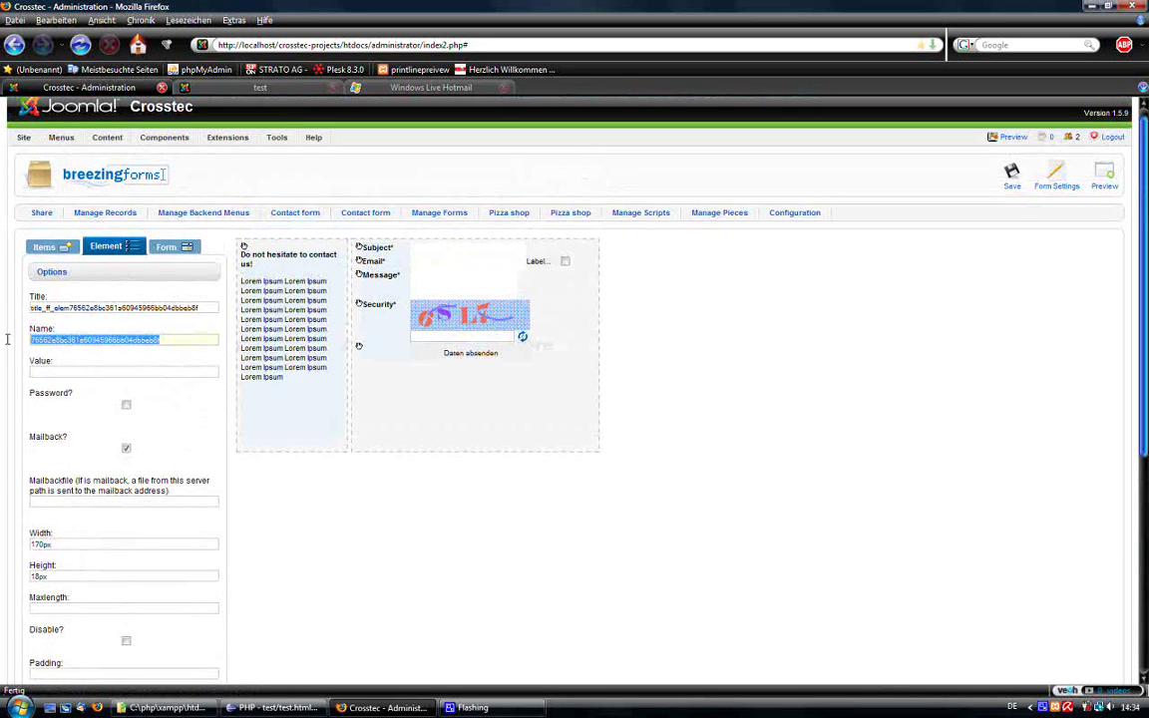
Set the Email field's name to 'email' and its title to 'Email', then apply.
text(email)
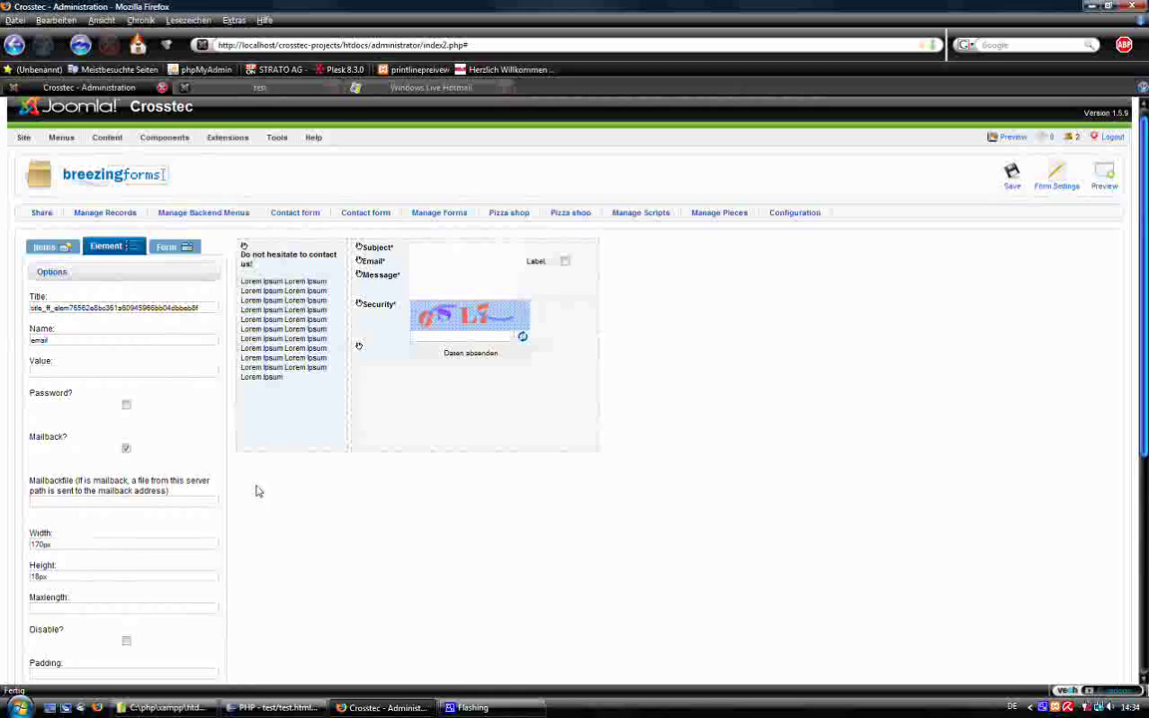
double_click(133, 306)
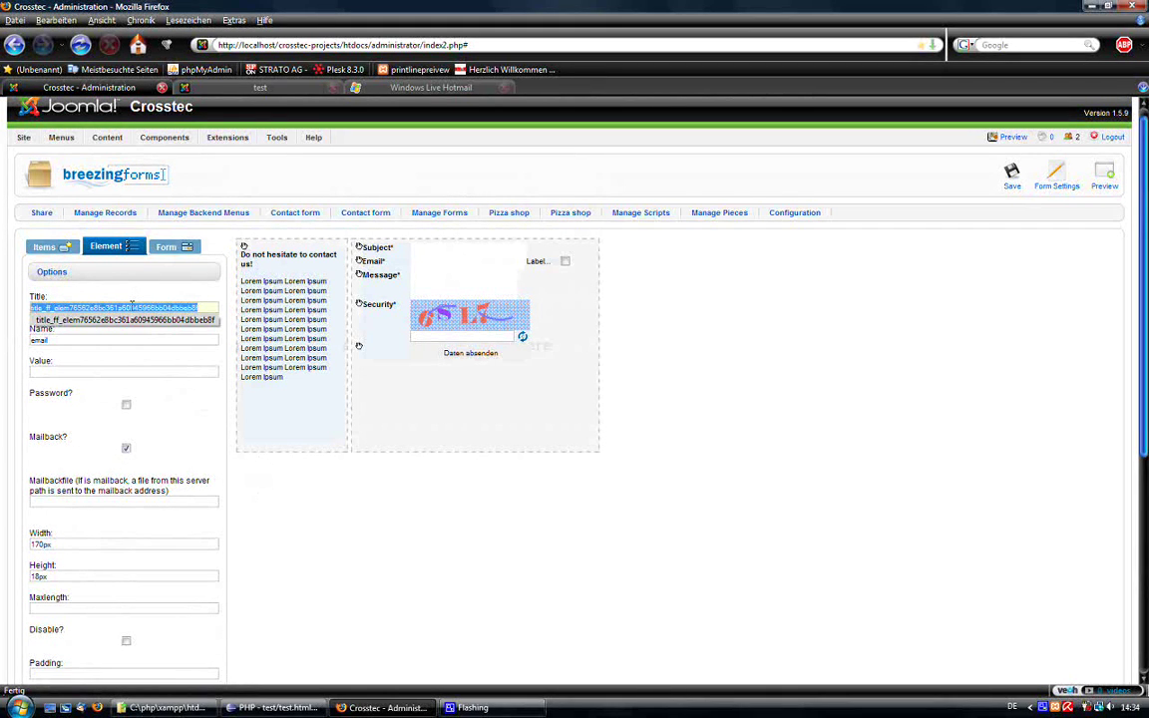
text(Email)
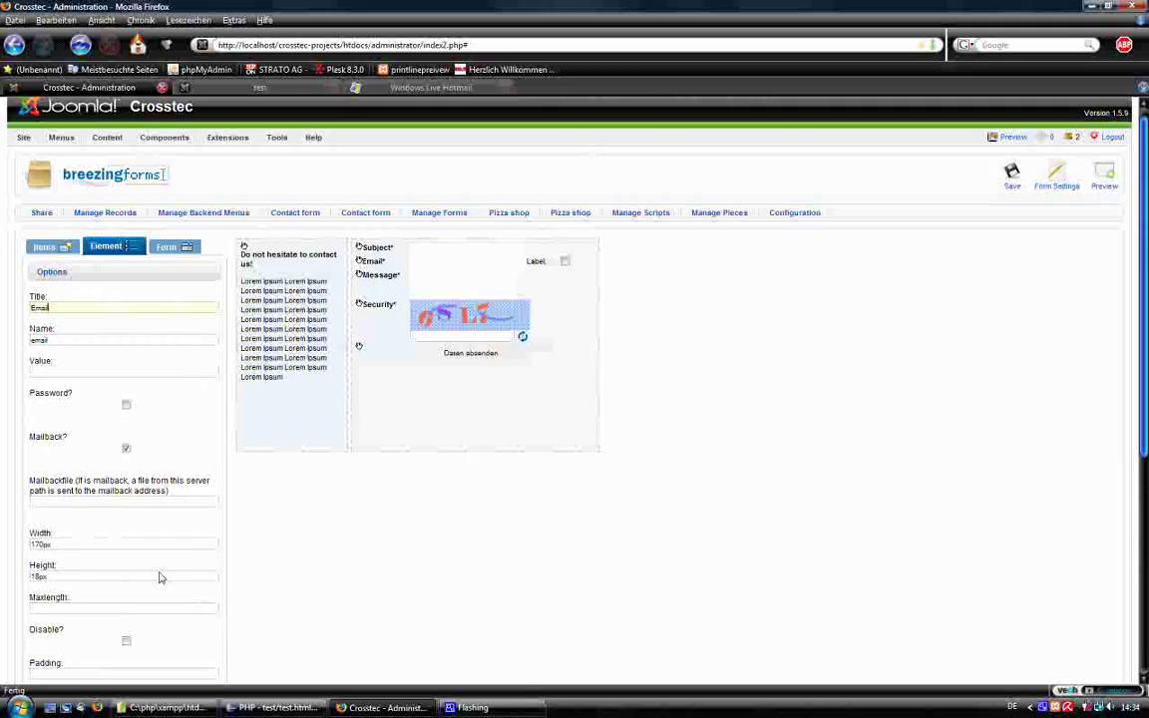
scroll(149, 558, down, 5)
click(140, 501)
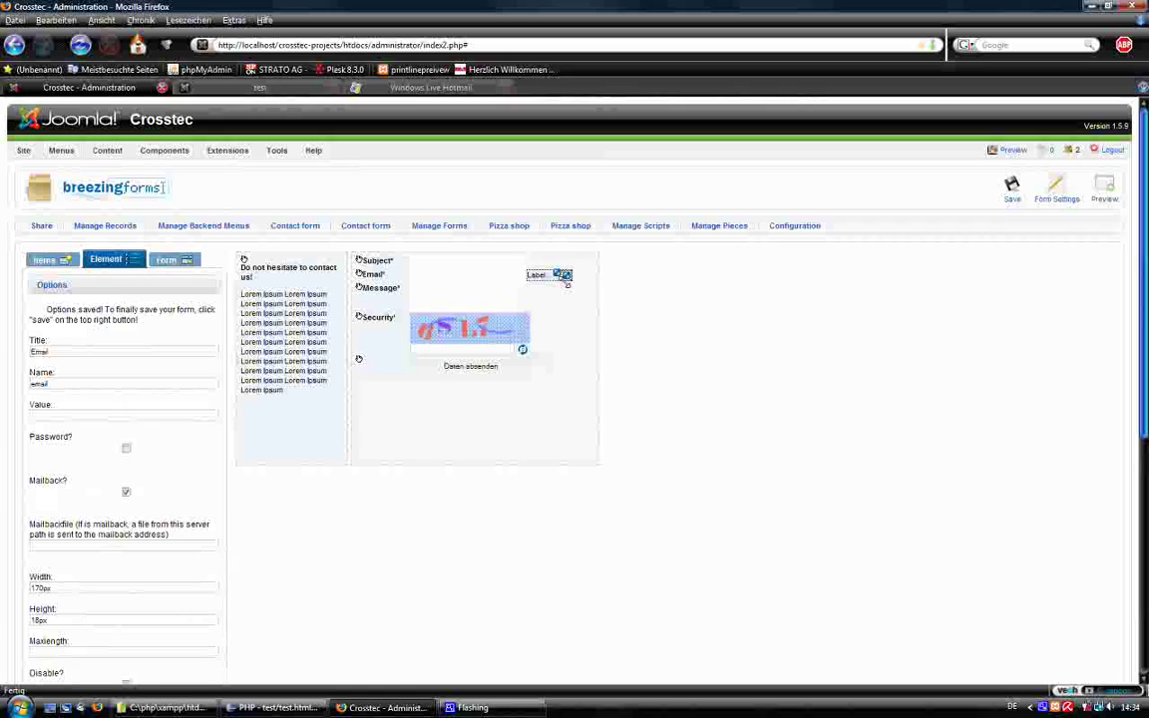
Connect the checkbox's Mailback Accept to 'email', apply it, and save the form.
click(562, 273)
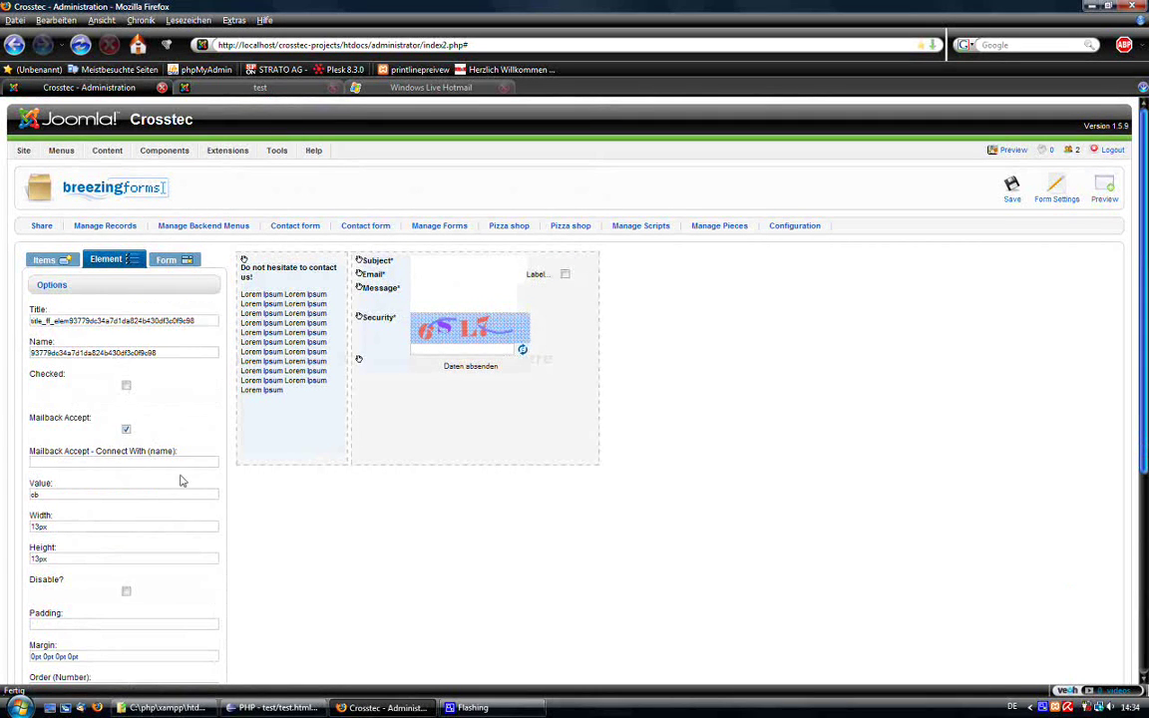
click(61, 464)
text(emai)
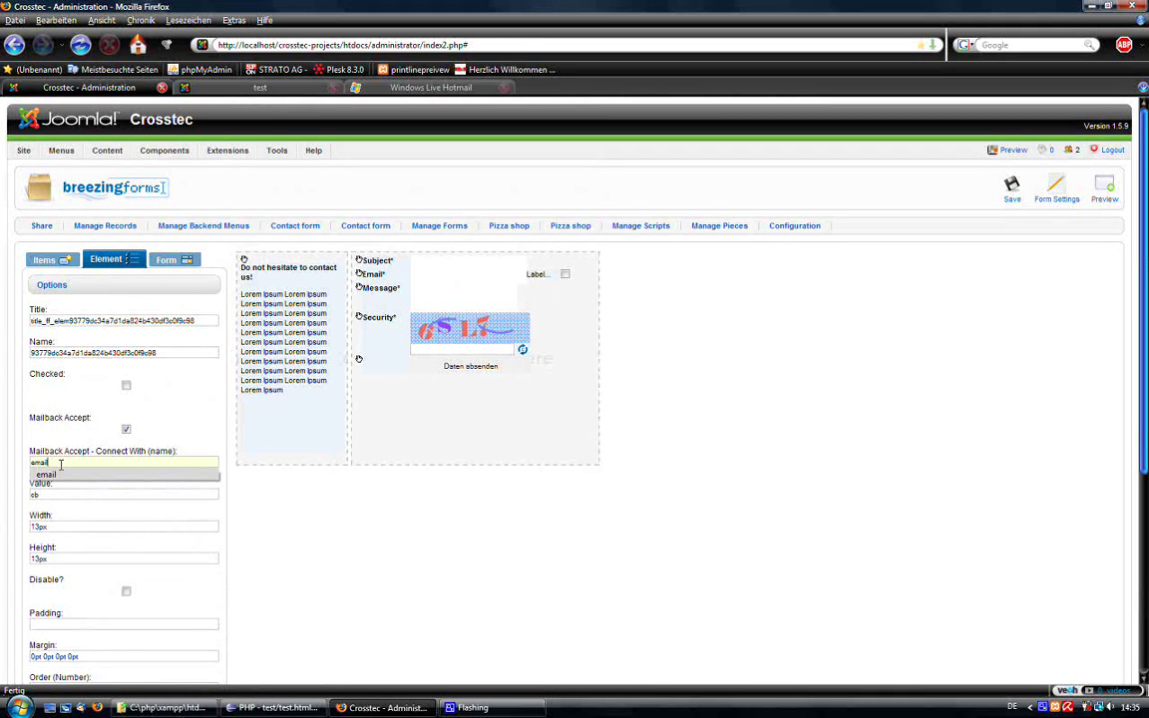
text(l)
click(62, 409)
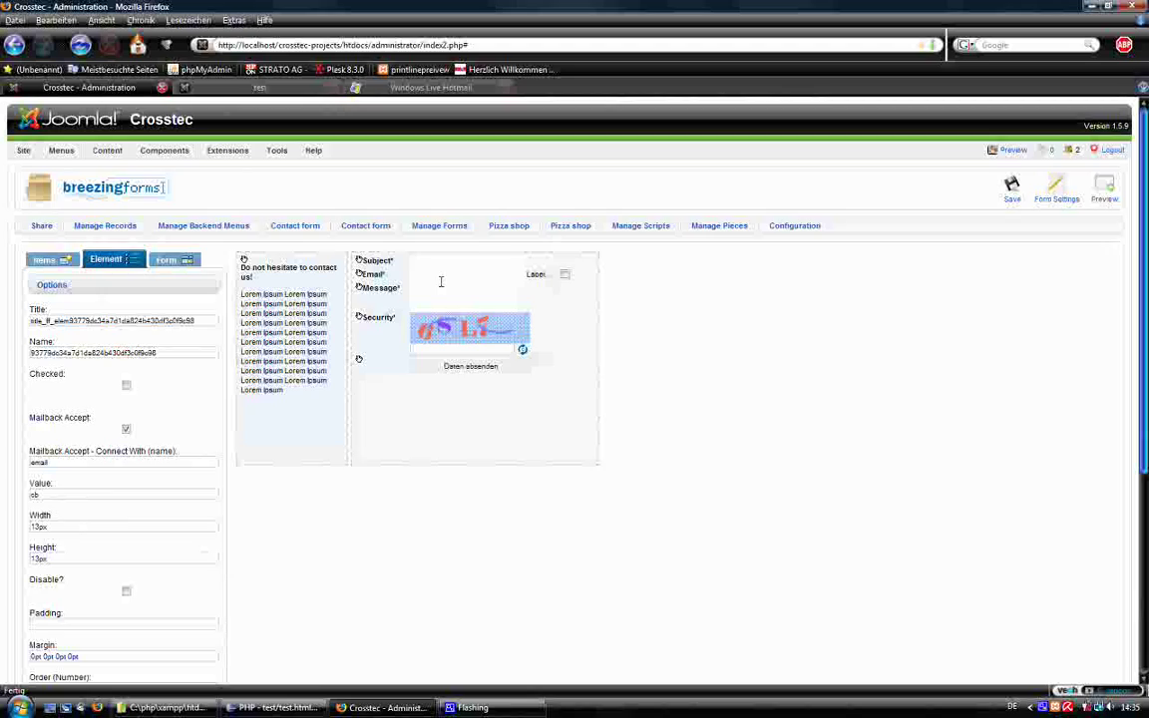
click(440, 278)
scroll(180, 512, down, 3)
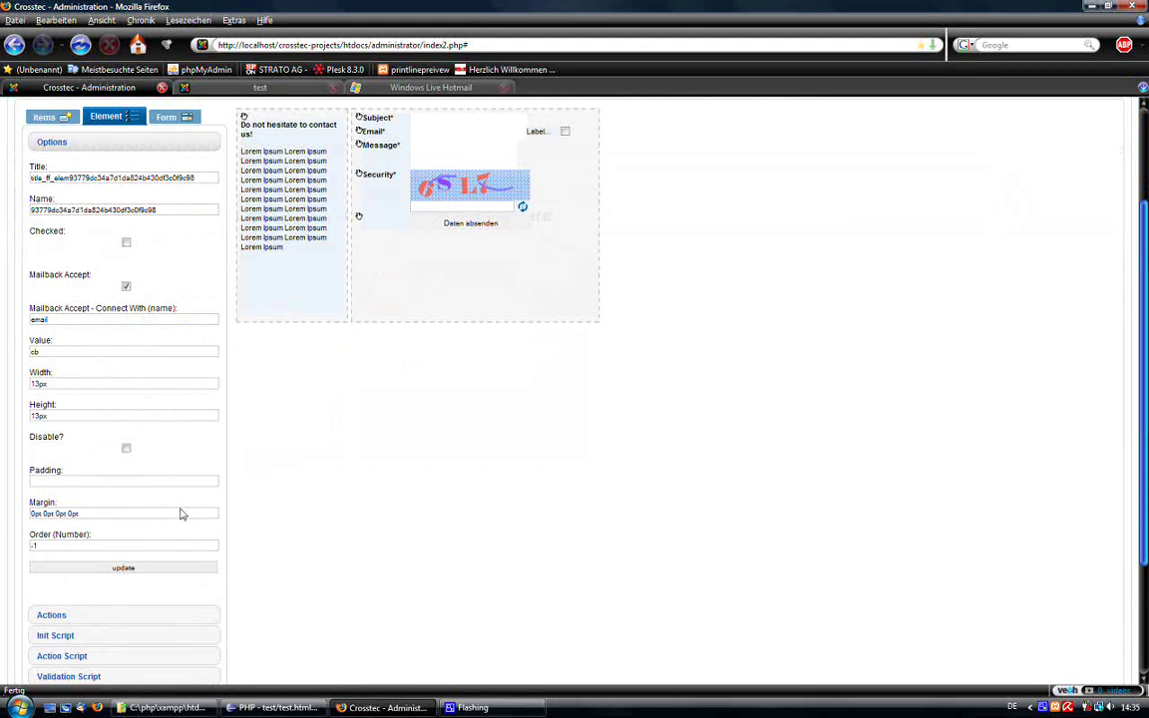
click(141, 570)
scroll(540, 435, up, 3)
click(1011, 188)
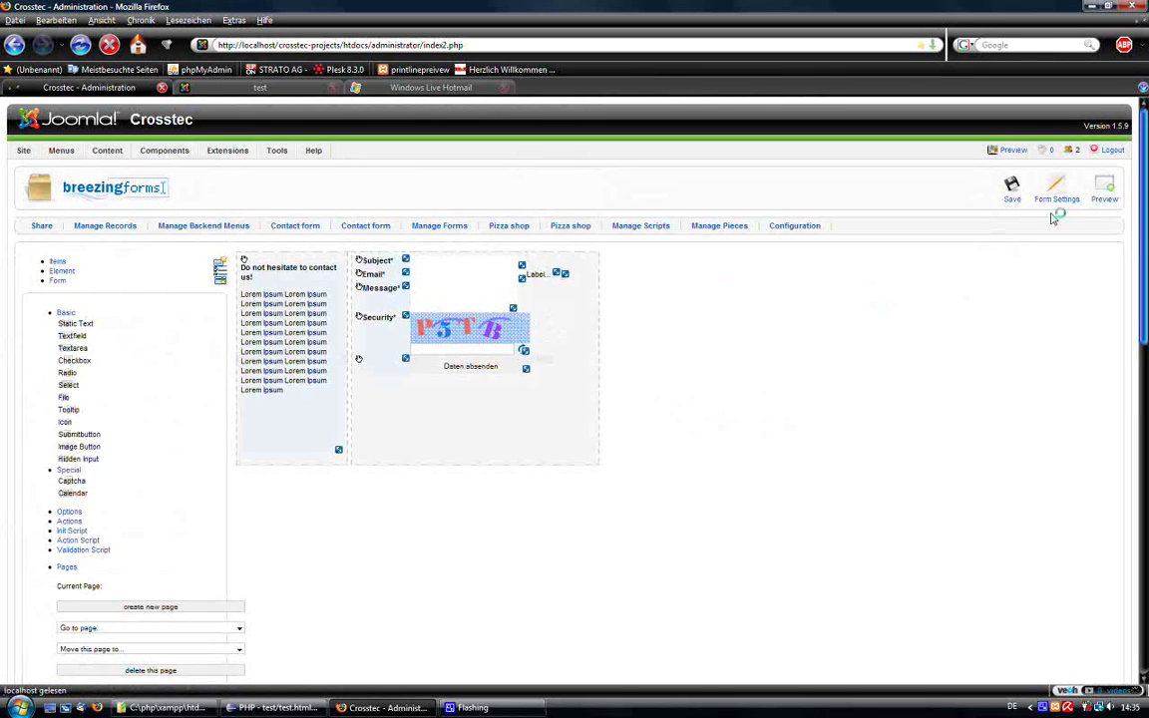
Preview the form and submit subject Hi there, a saved e-mail, 'This is just for you' and the captcha.
click(1109, 200)
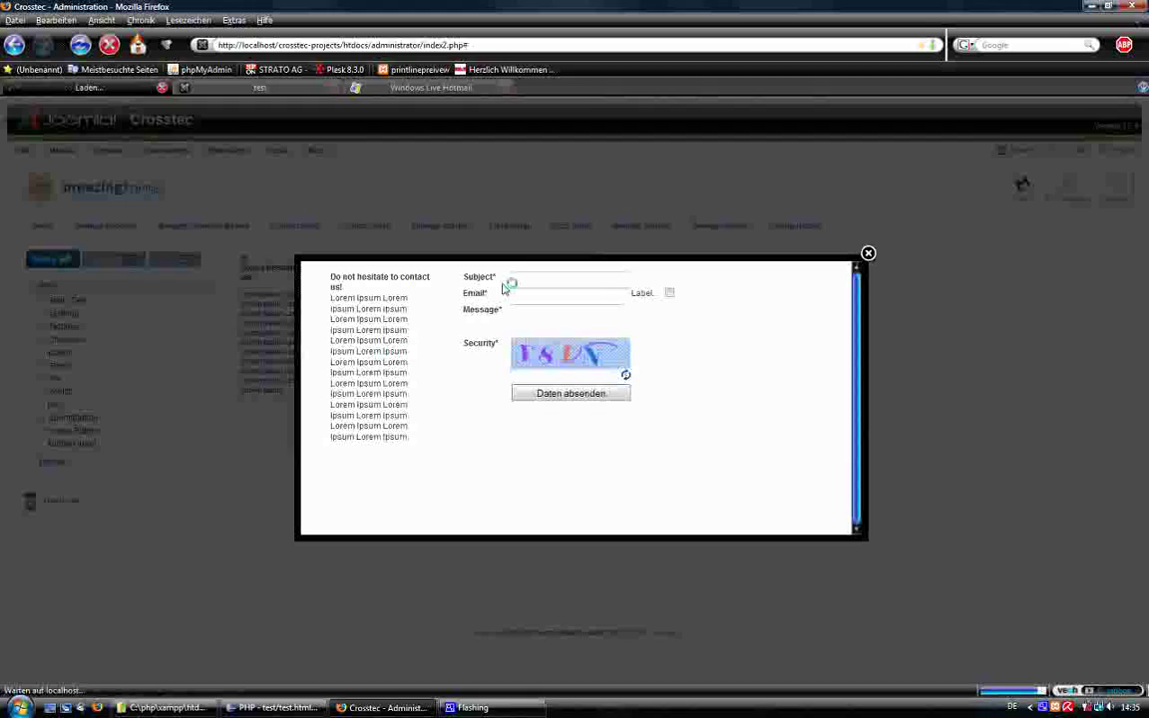
click(522, 279)
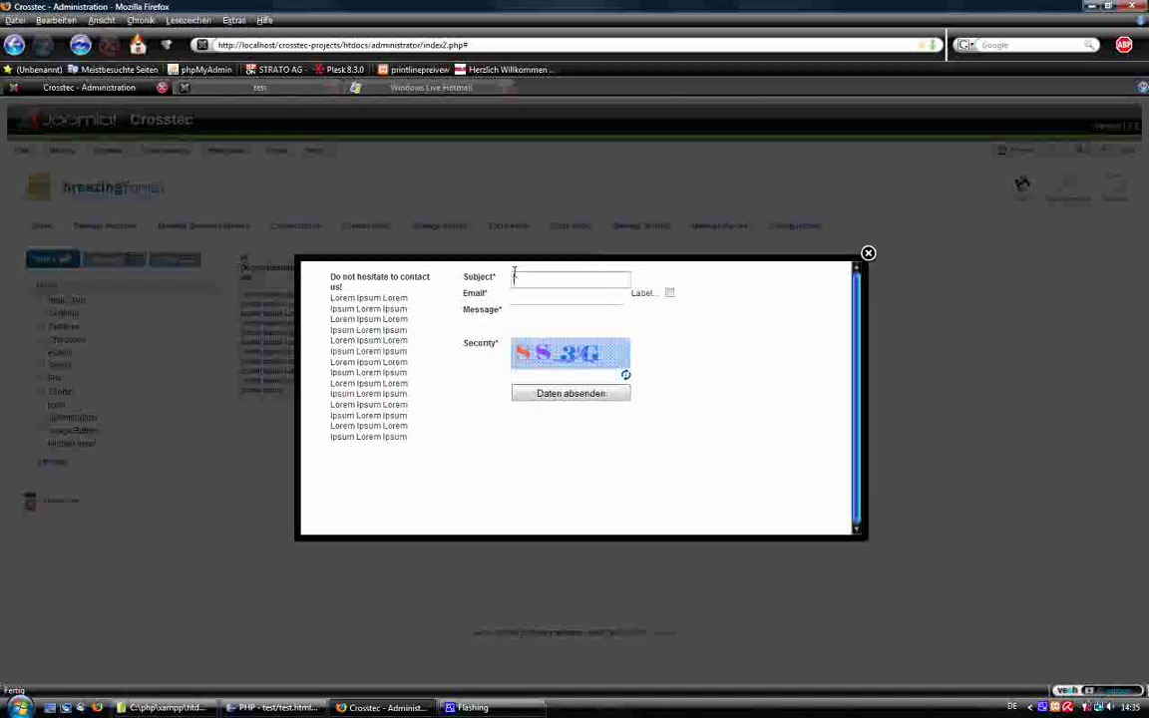
text(H)
click(522, 293)
click(527, 294)
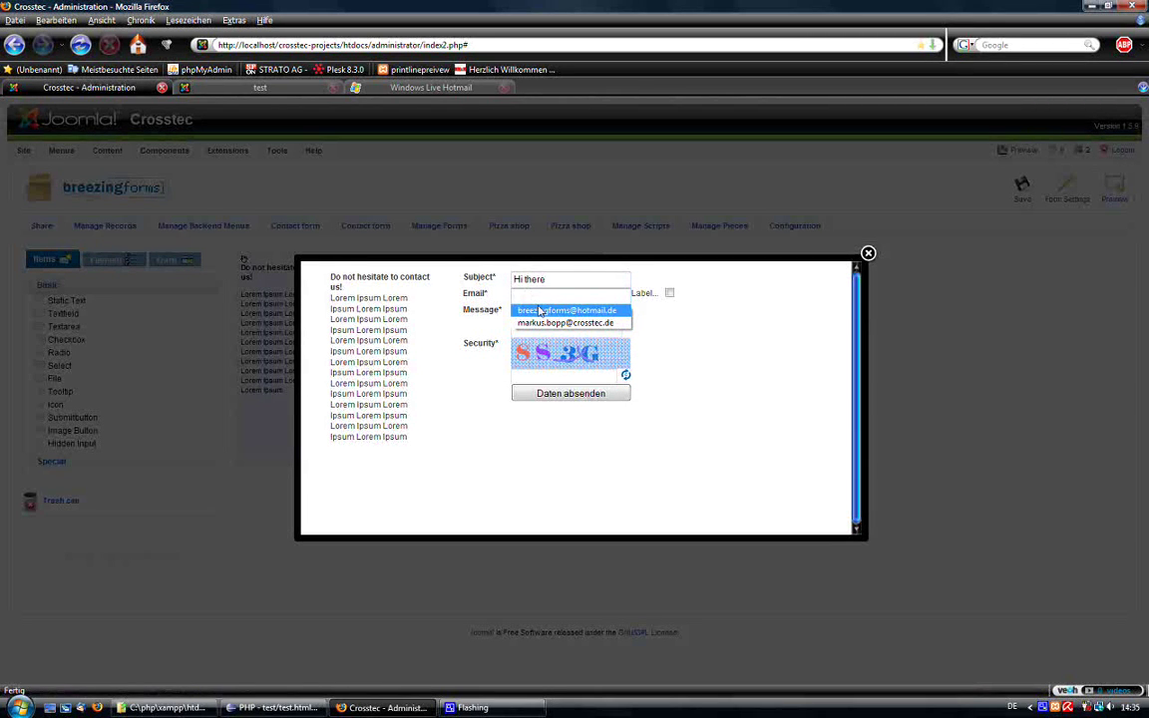
click(559, 310)
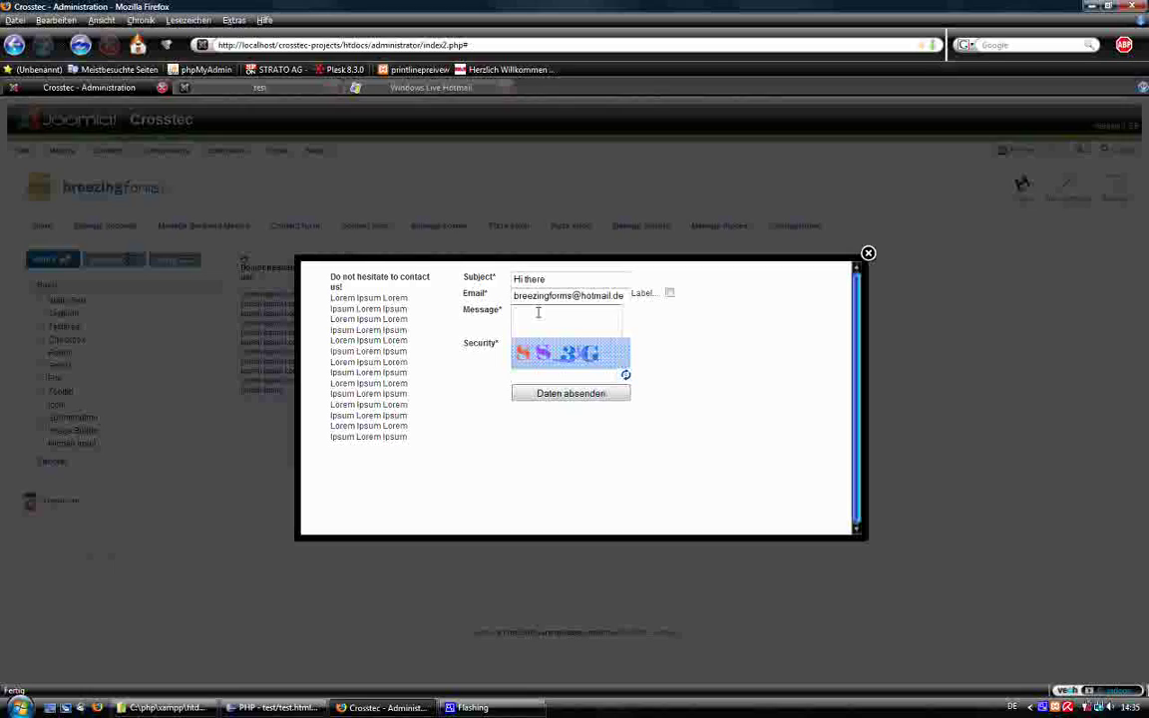
text(This is j)
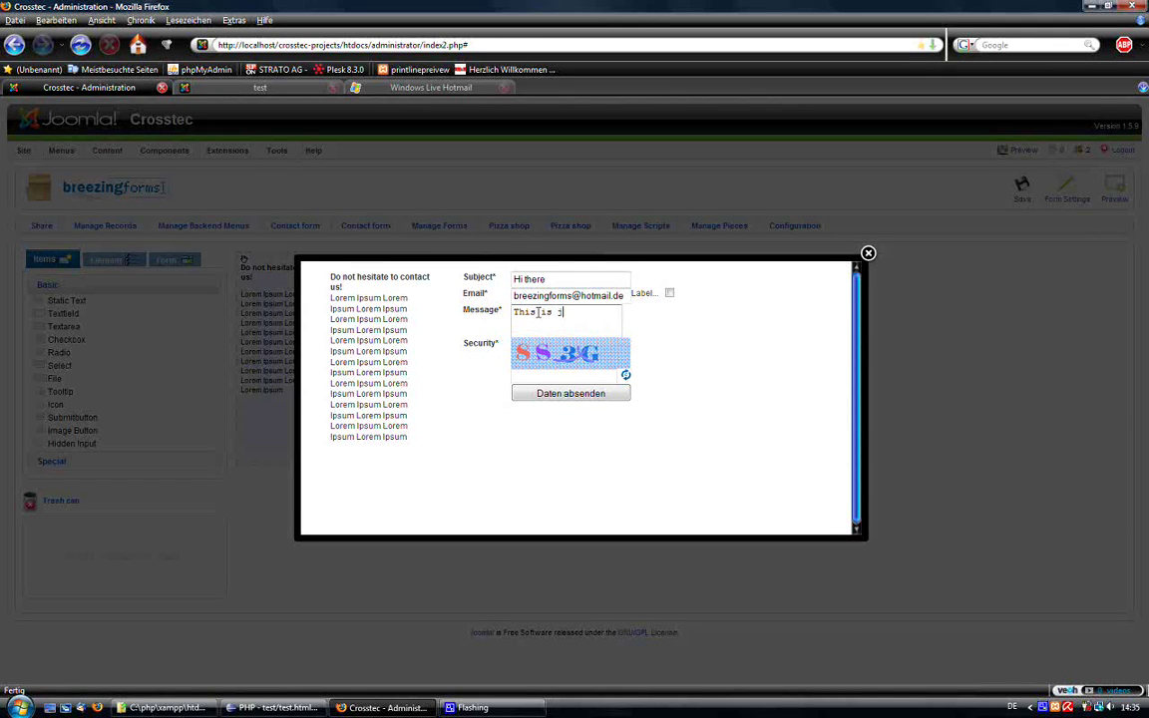
text(ust for you)
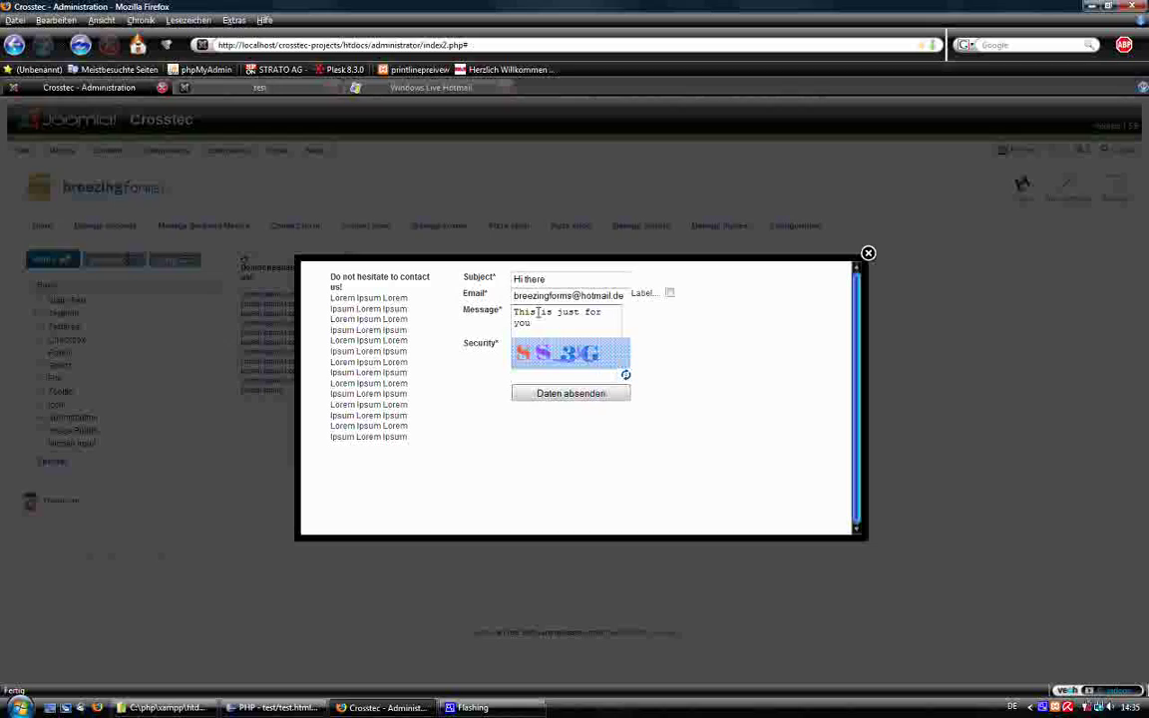
click(540, 372)
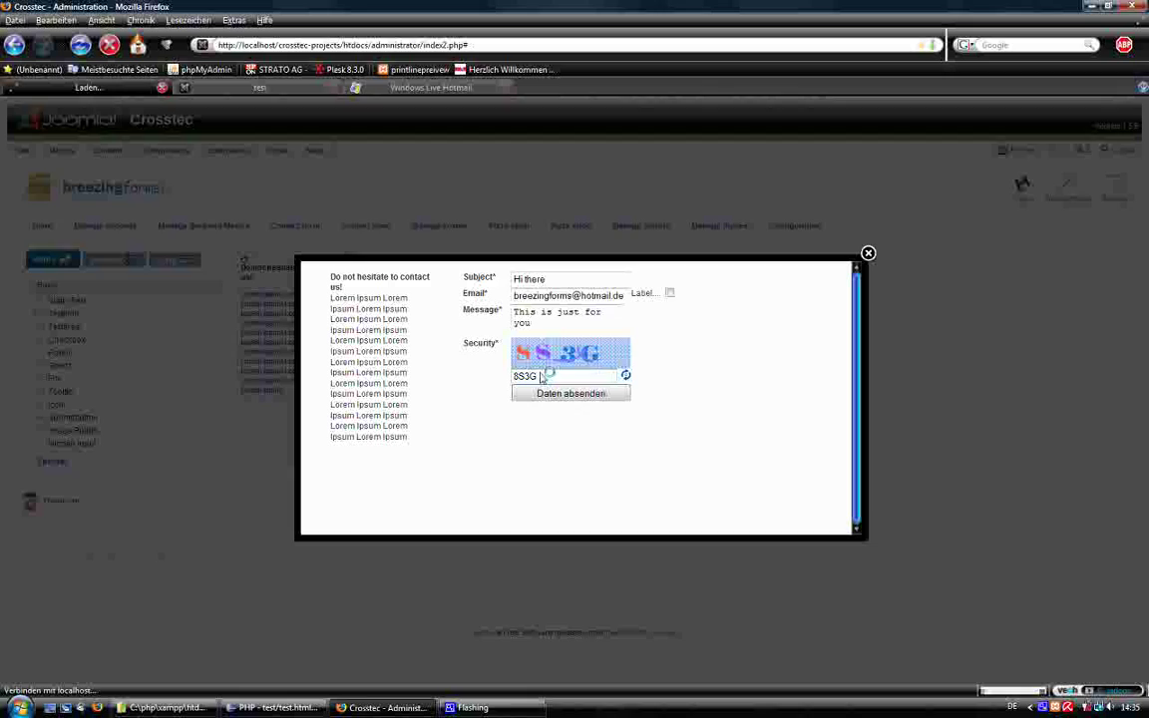
key(Return)
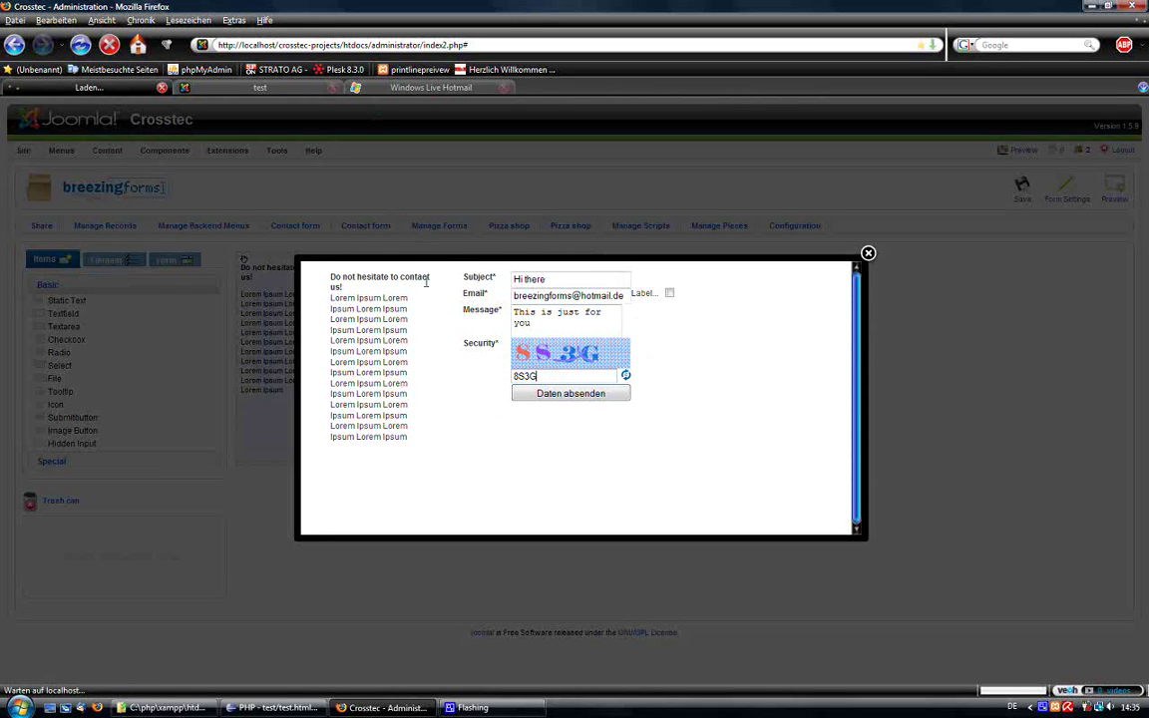
Close the open mail, reload the Hotmail inbox, then return to the contact form preview.
click(253, 92)
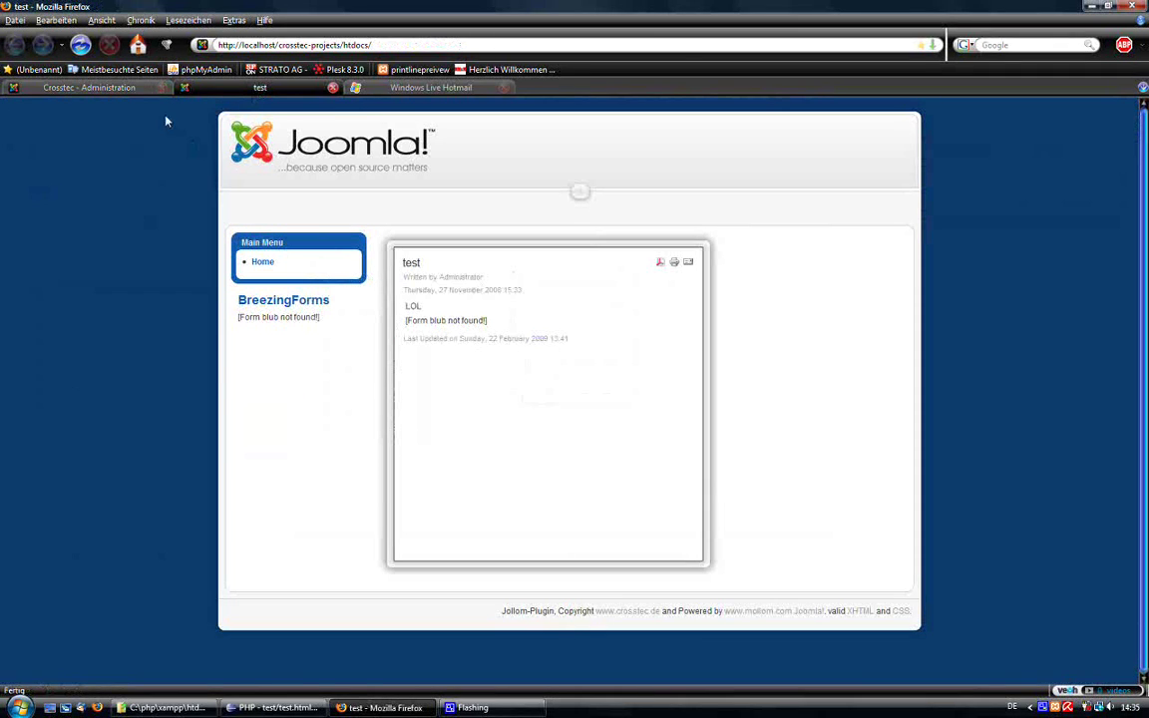
click(429, 87)
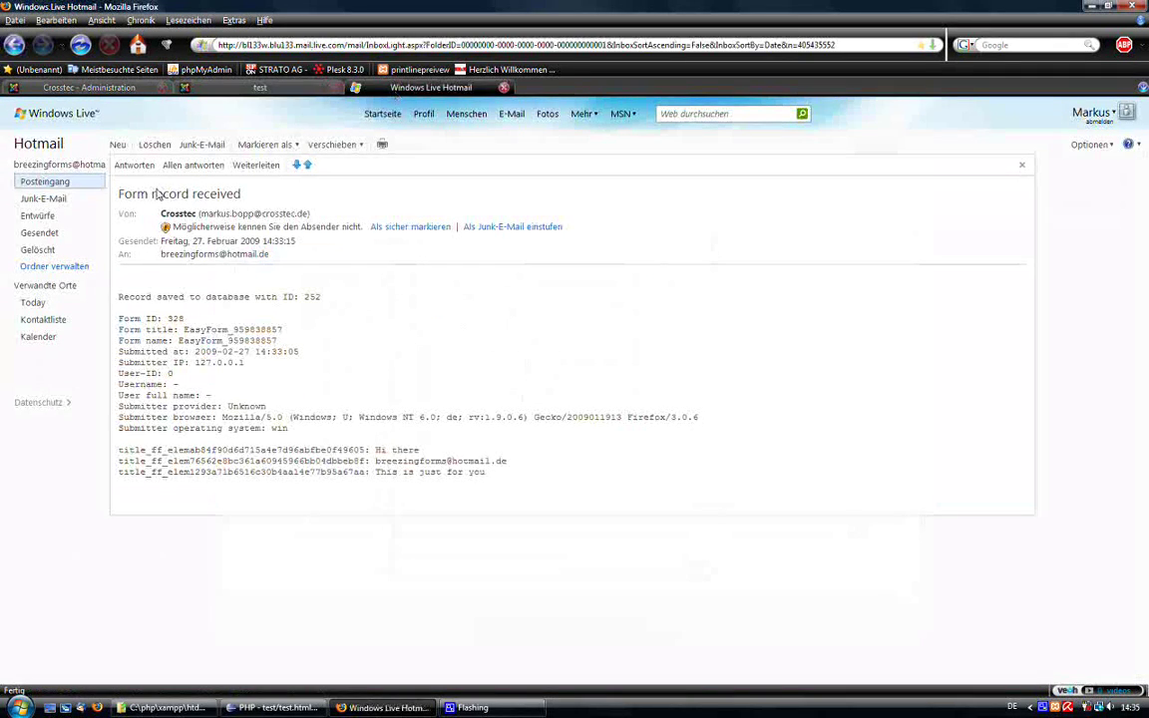
click(100, 184)
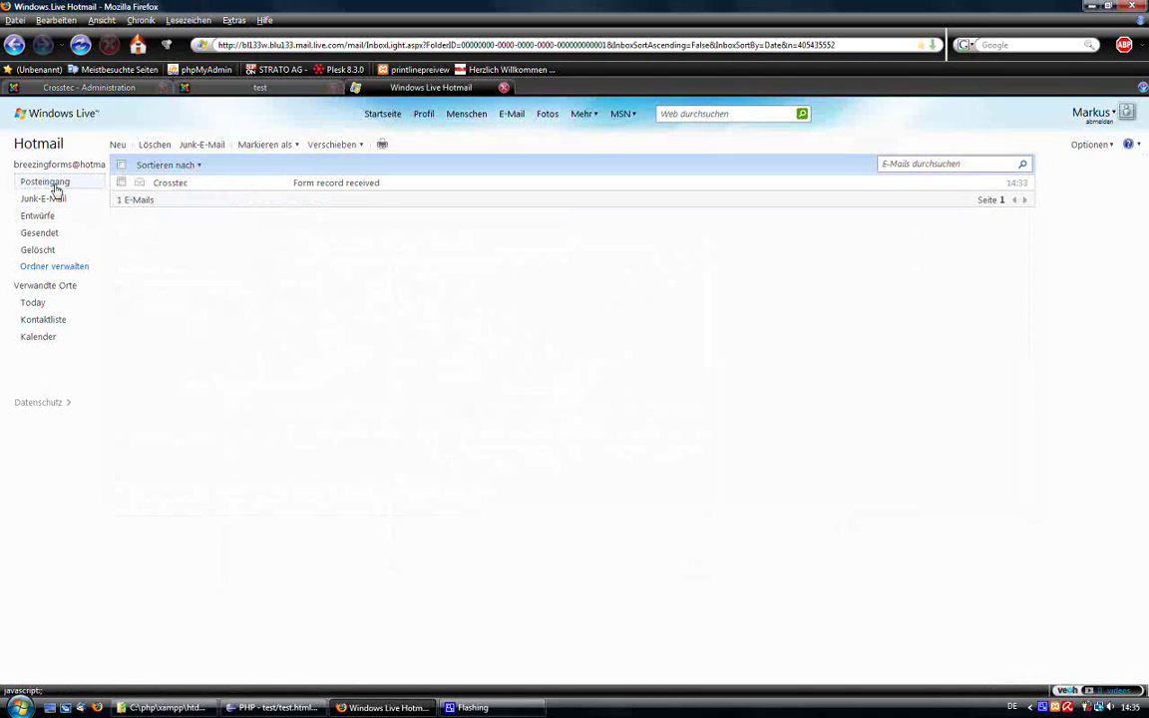
click(56, 188)
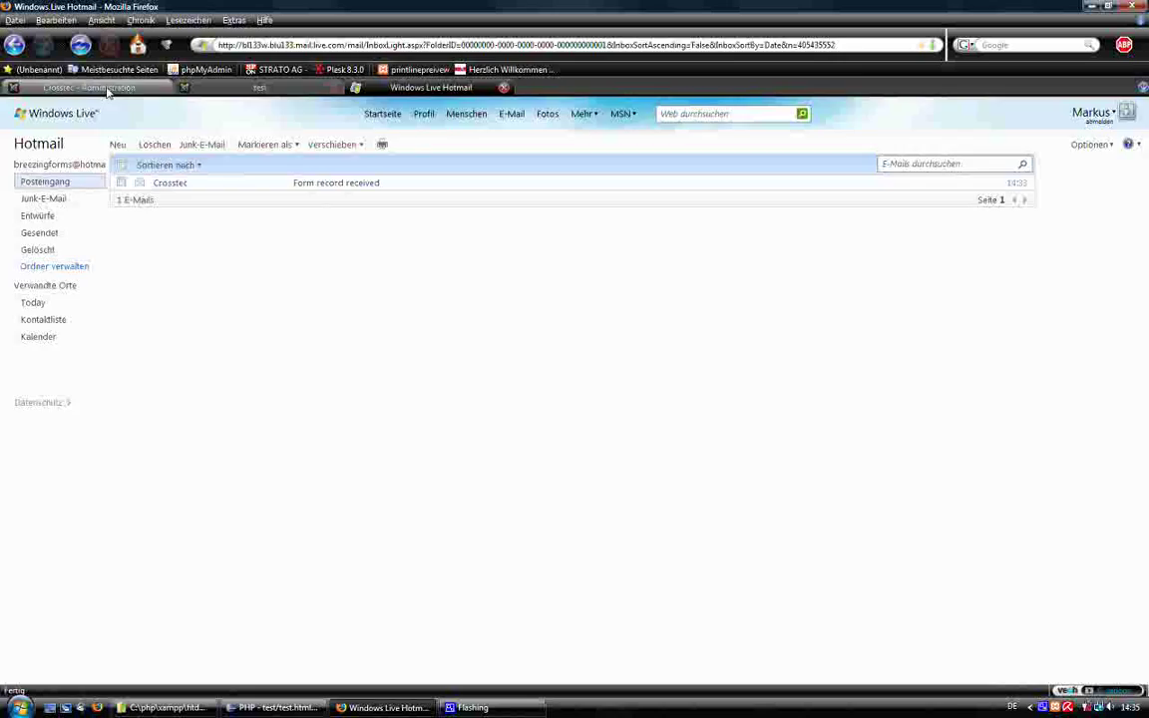
click(107, 89)
Fill Subject with Hi there, pick the test e-mail address, and tick the copy checkbox.
click(518, 278)
click(519, 278)
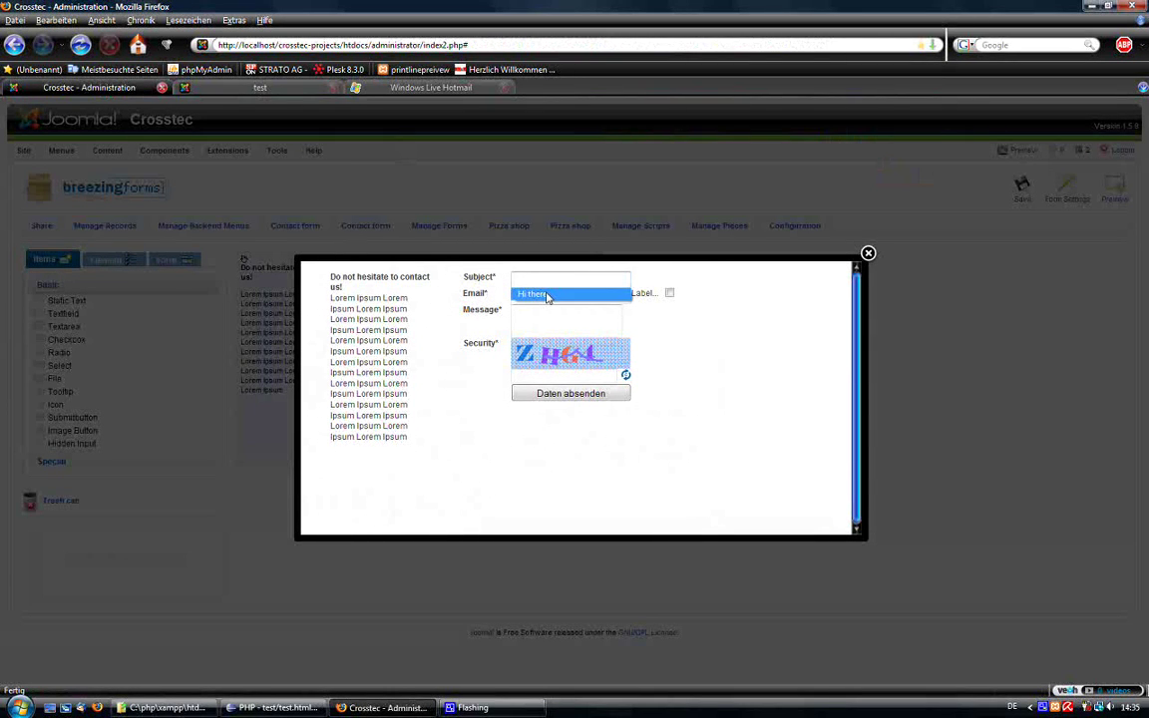
click(547, 295)
click(559, 296)
click(558, 295)
click(573, 305)
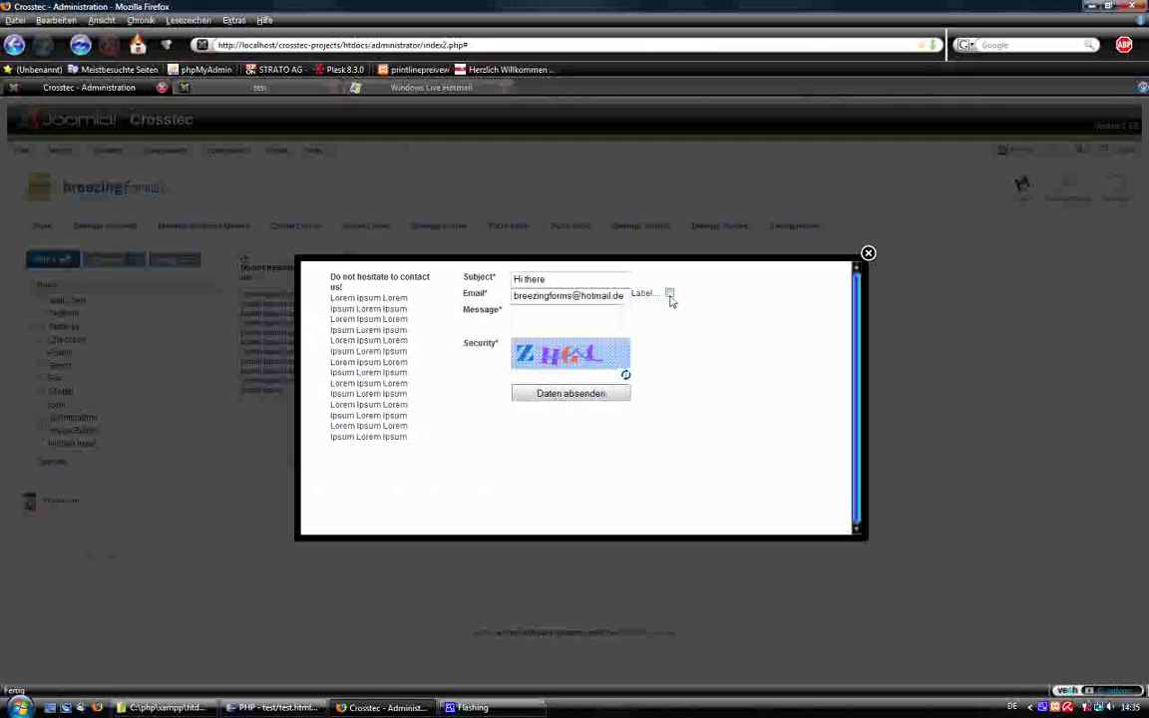
click(670, 294)
Enter the message 'asdasdasdasd' and captcha 'zhg4', then submit the form.
click(524, 331)
text(asdasdasd)
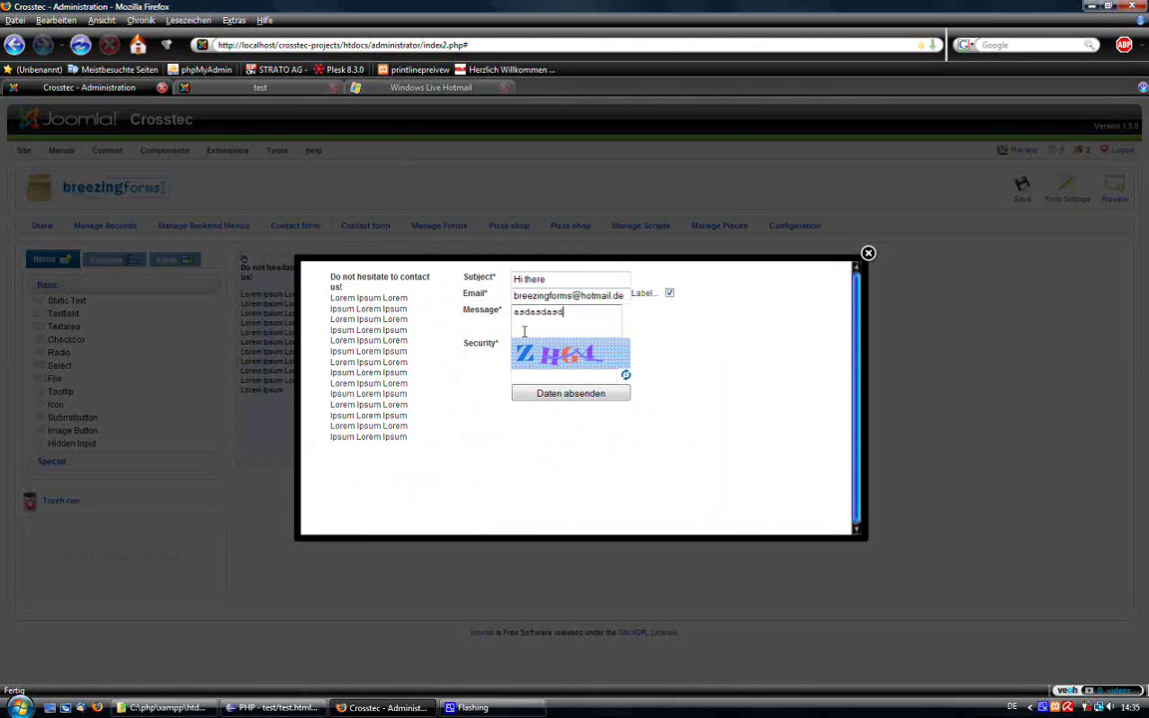
text(asd)
click(527, 373)
text(zh)
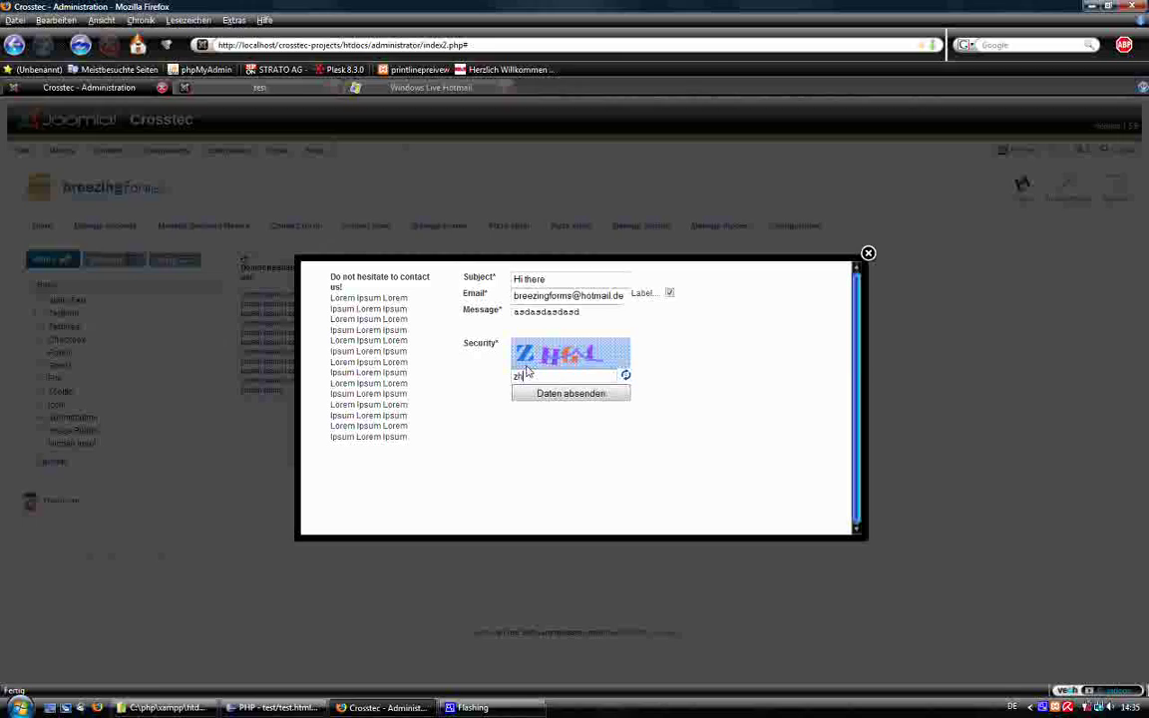
text(g4)
key(Return)
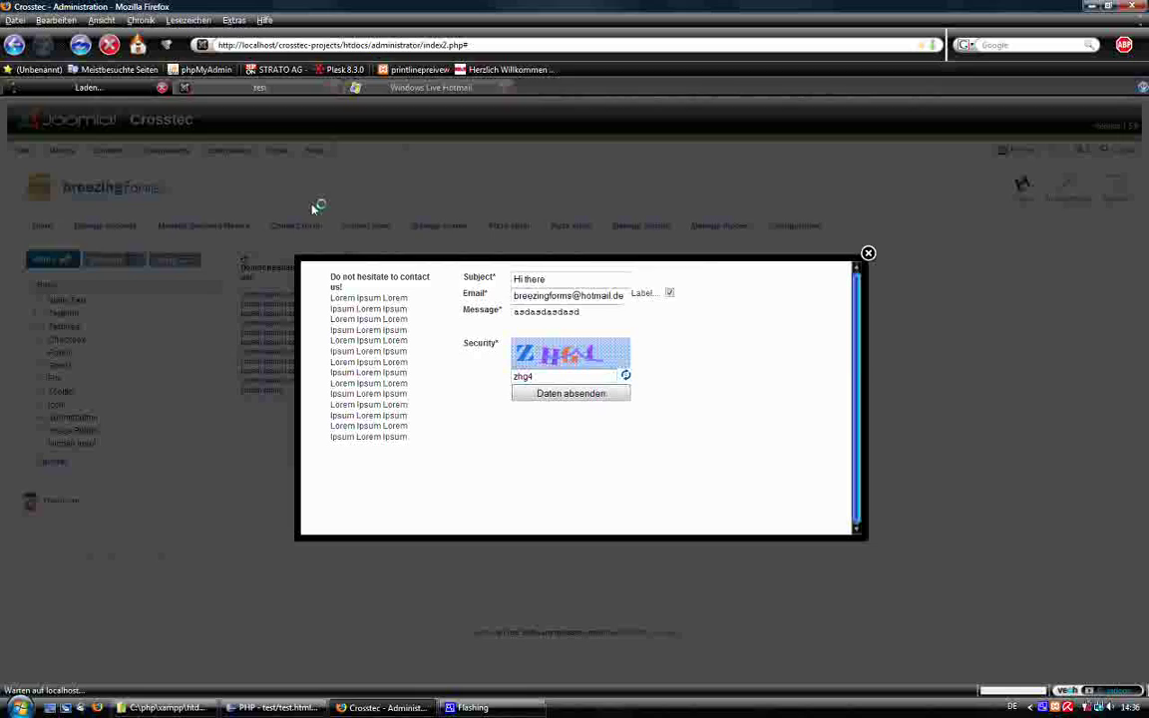
click(257, 89)
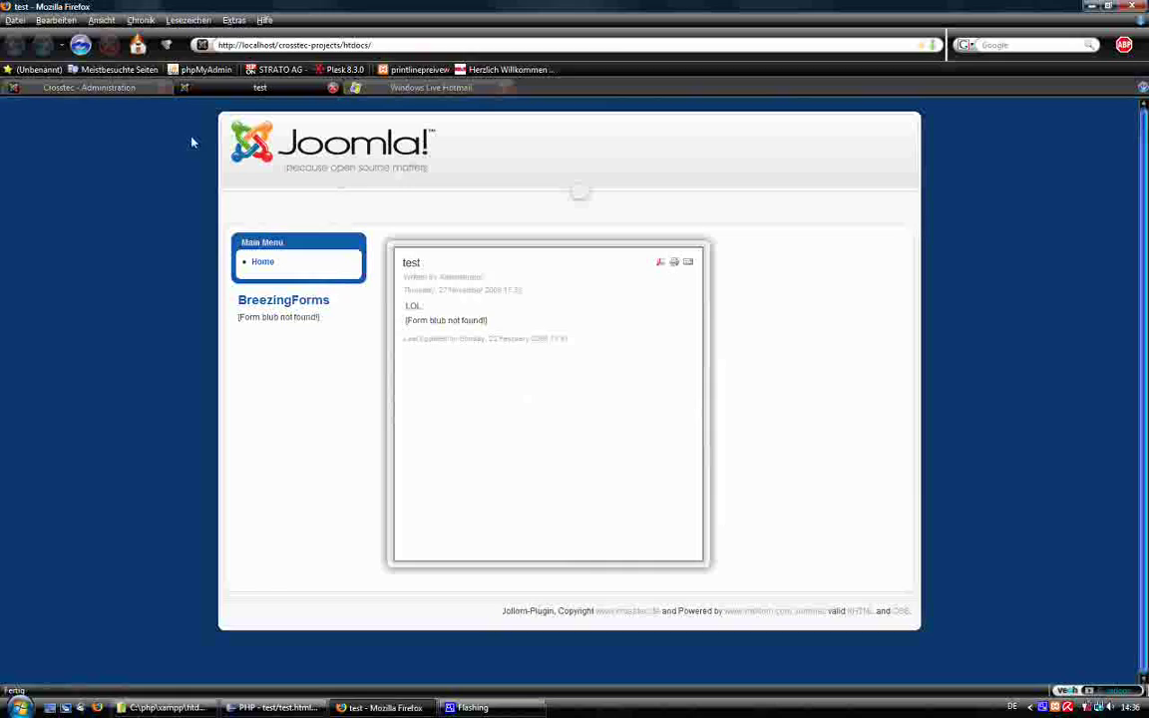
Open the new 'Form record received' mail for record 254 and highlight its Email label.
click(404, 90)
click(55, 181)
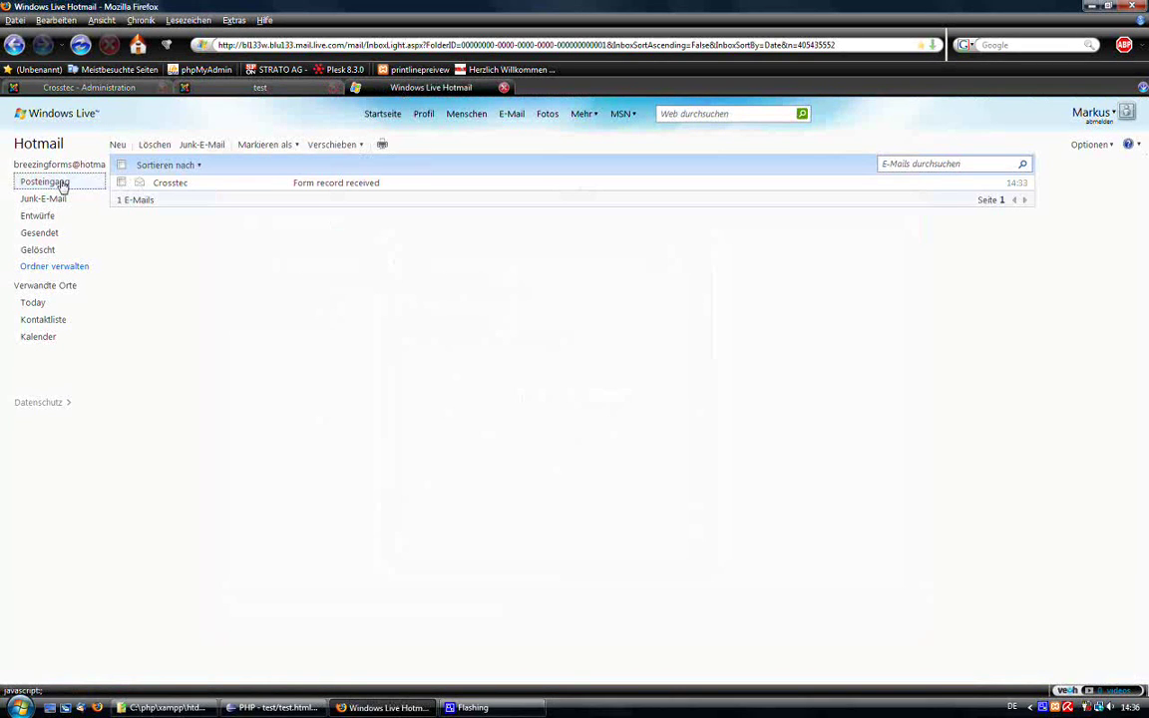
click(342, 186)
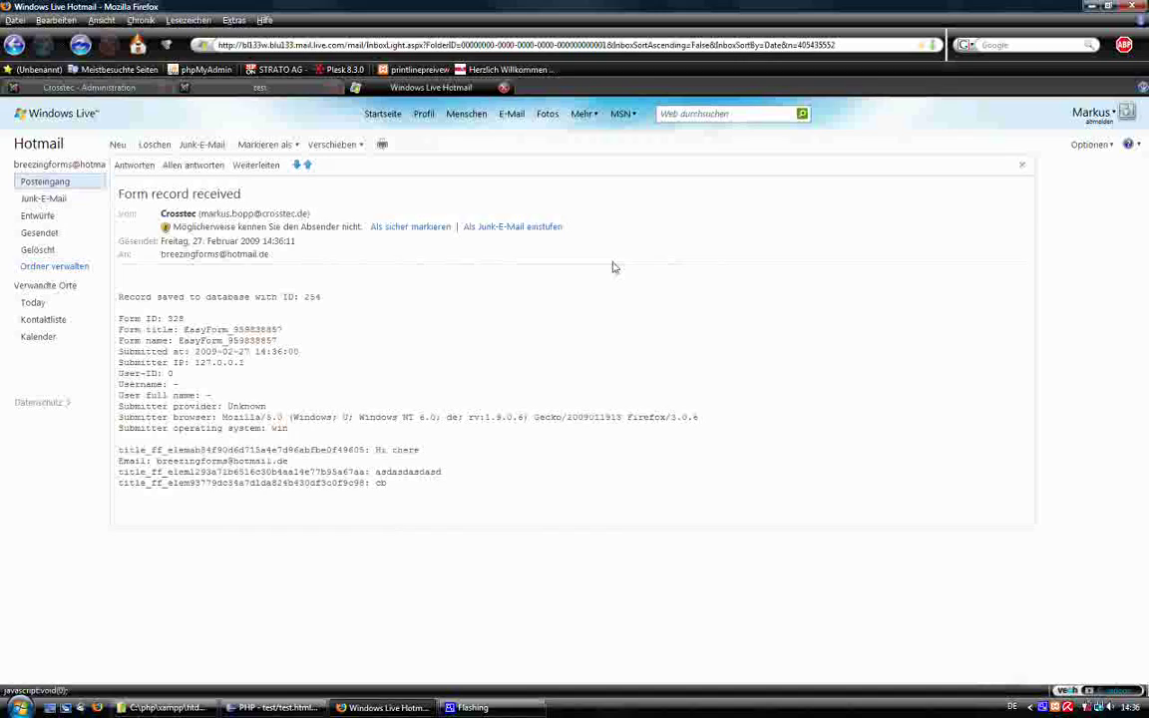
drag(148, 461, 119, 462)
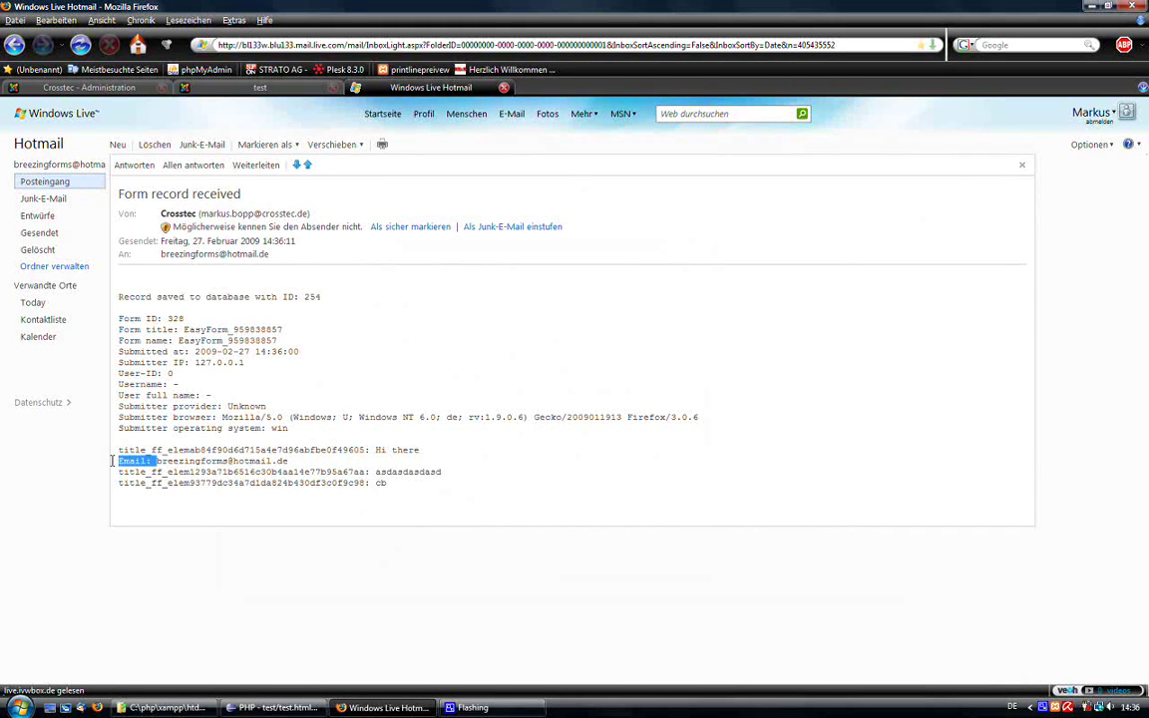
click(224, 88)
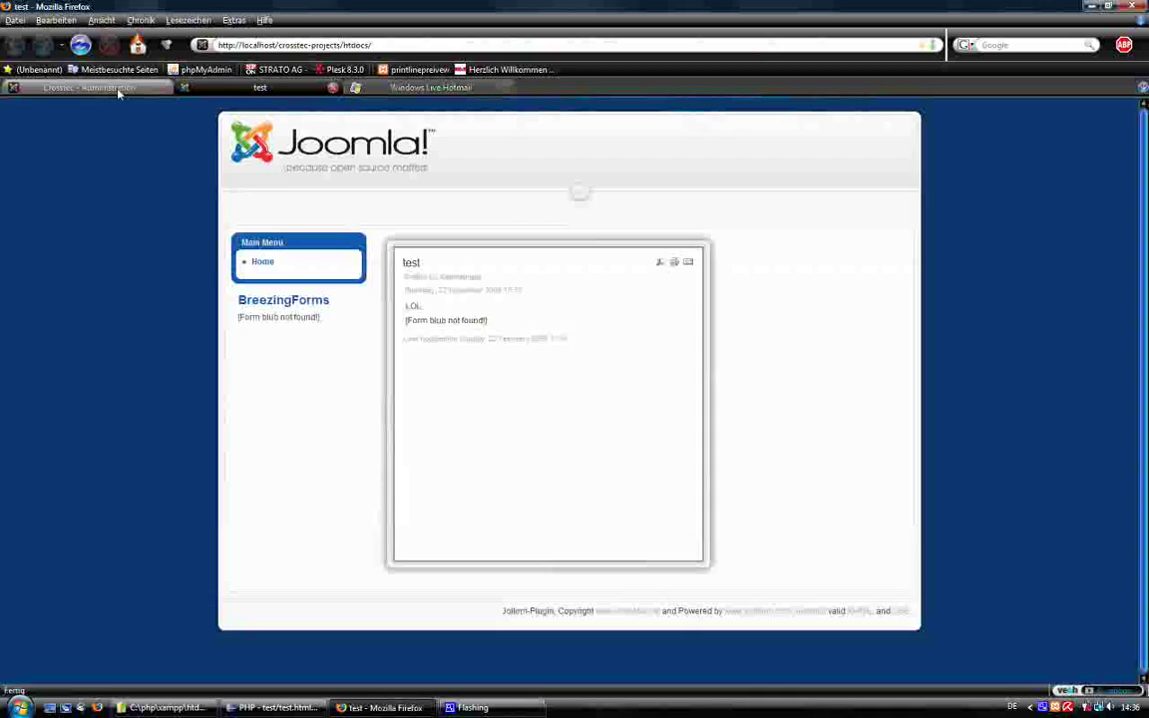
Back in the admin, close the contact form preview and show the Element options.
click(99, 88)
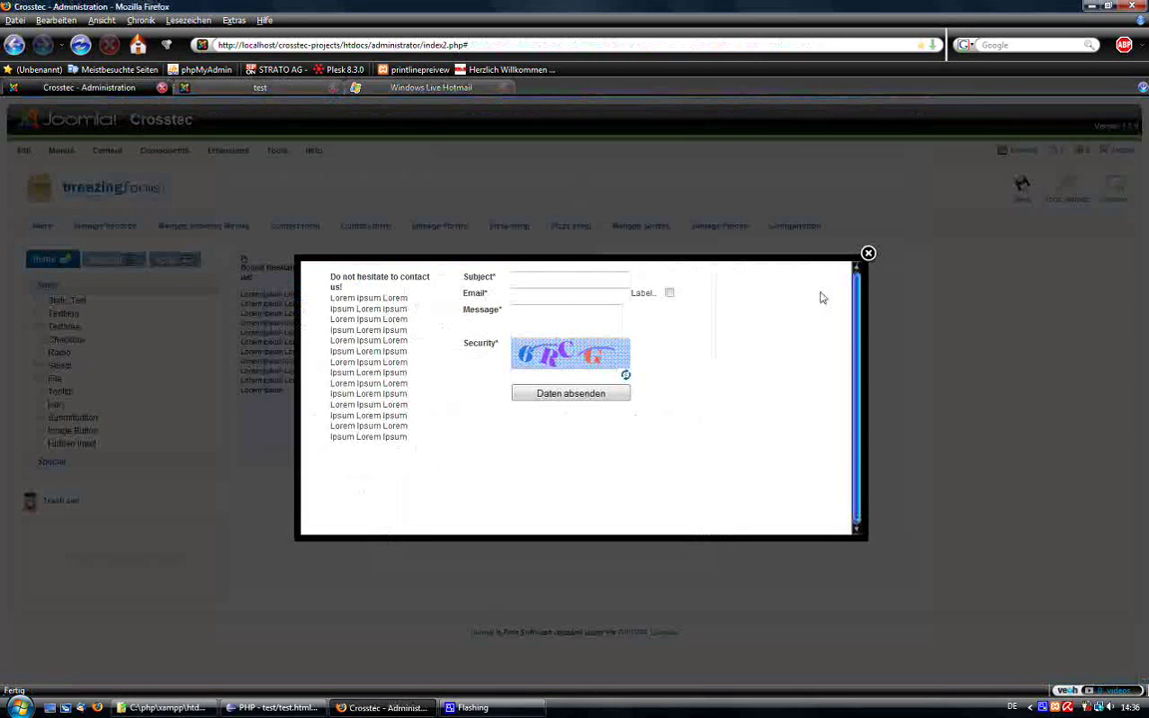
click(868, 255)
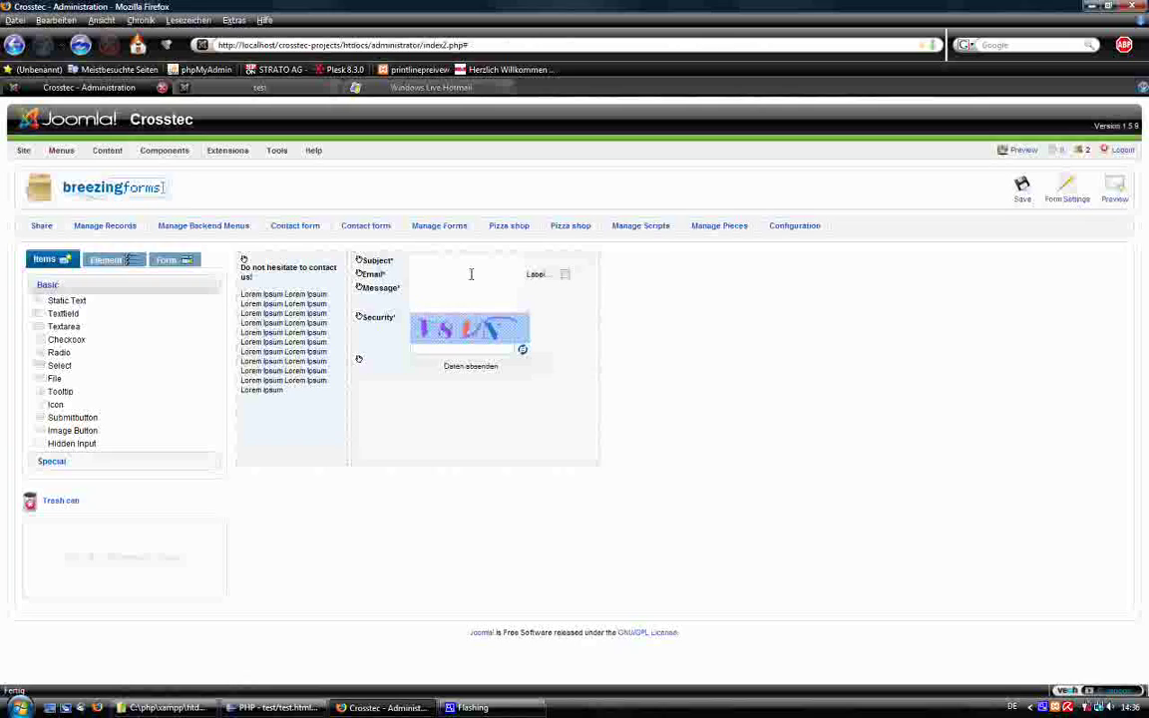
click(384, 267)
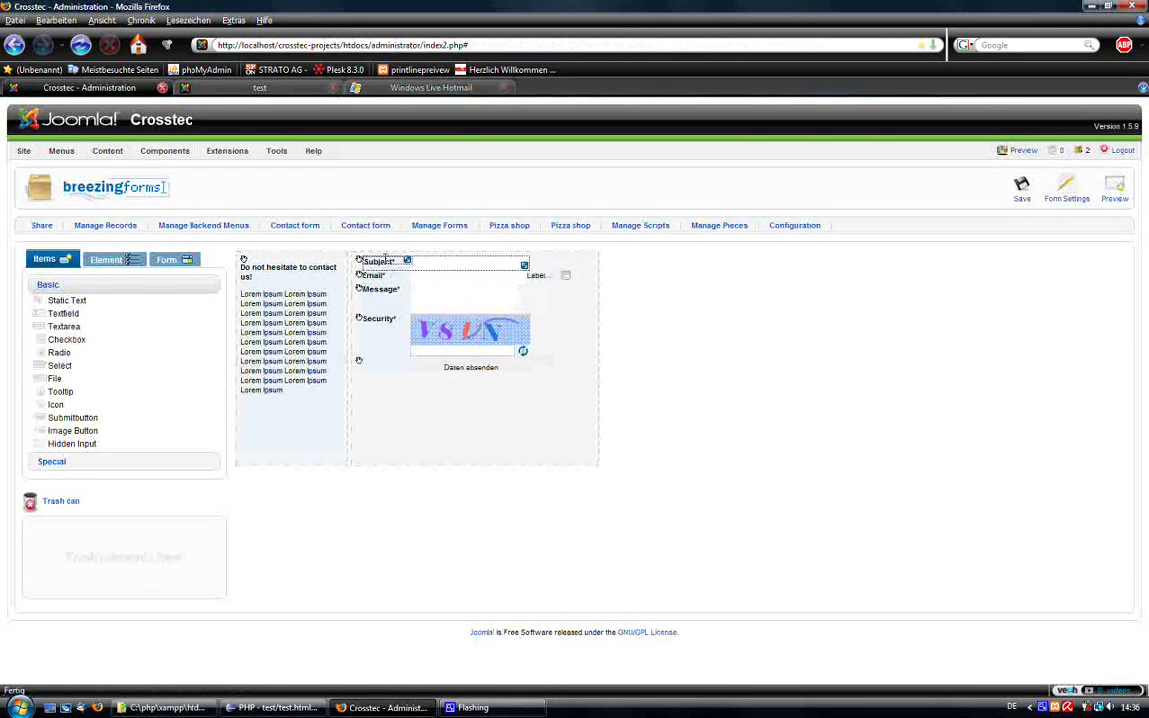
click(108, 262)
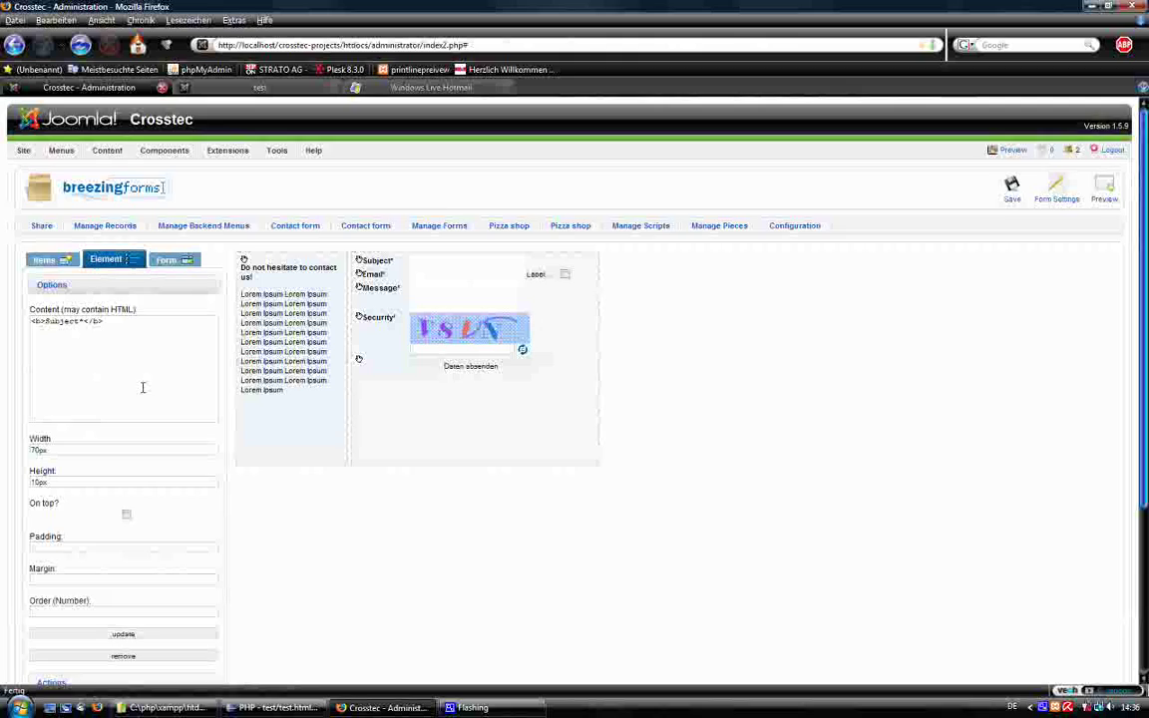
scroll(145, 386, down, 2)
Give the Subject input field the title 'Subject' and the name 'subject'.
click(436, 170)
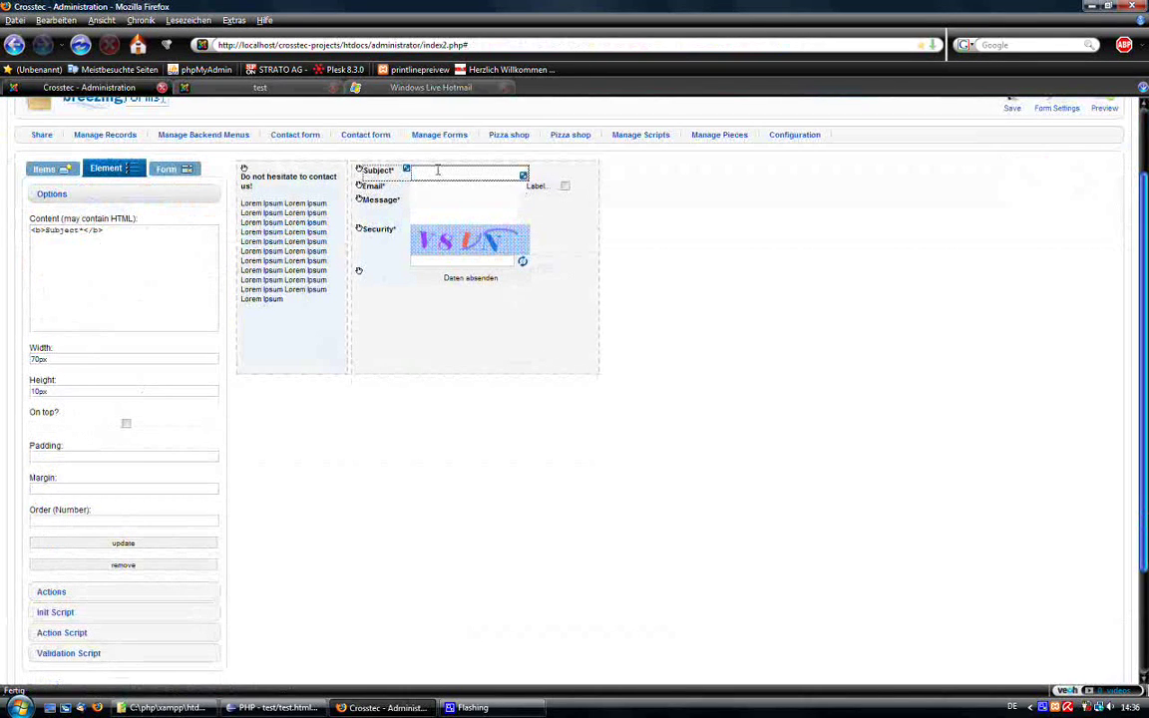
double_click(92, 230)
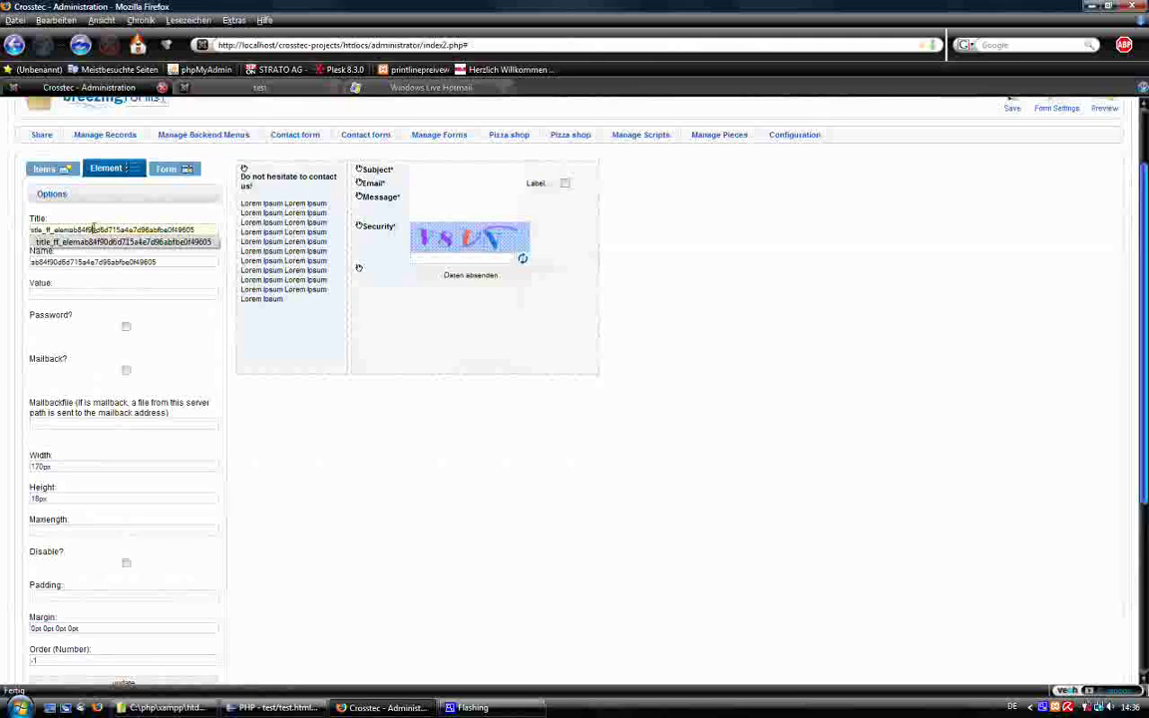
text(S)
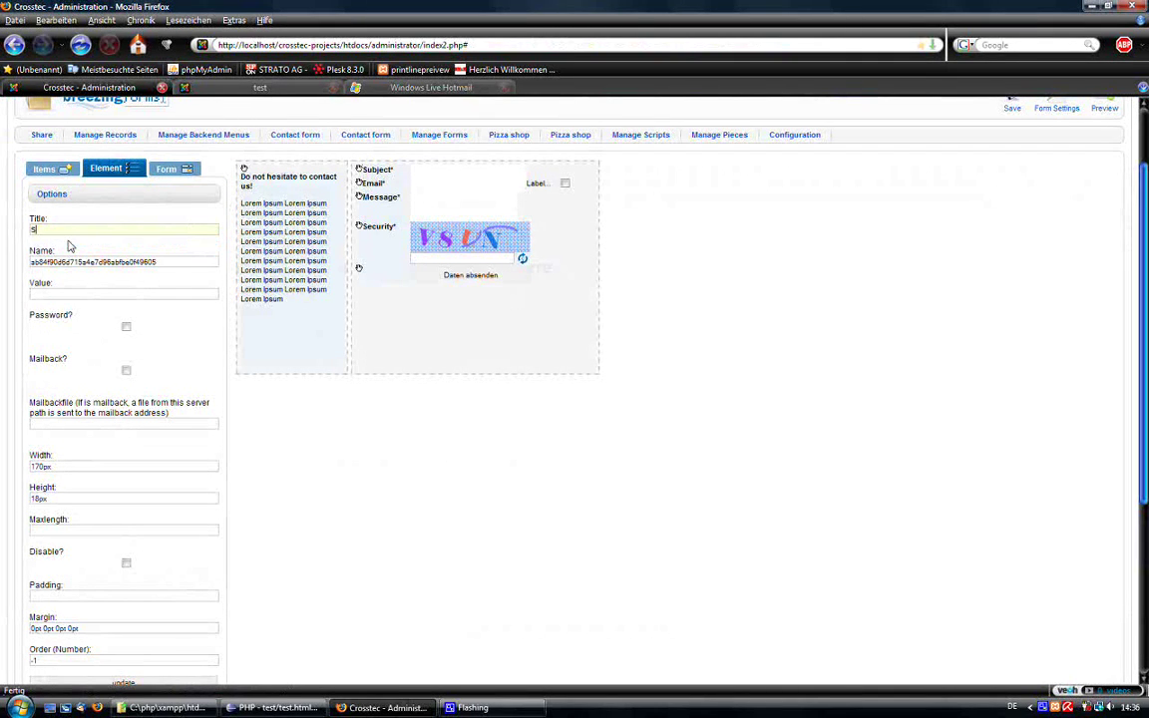
text(ubject)
key(Tab)
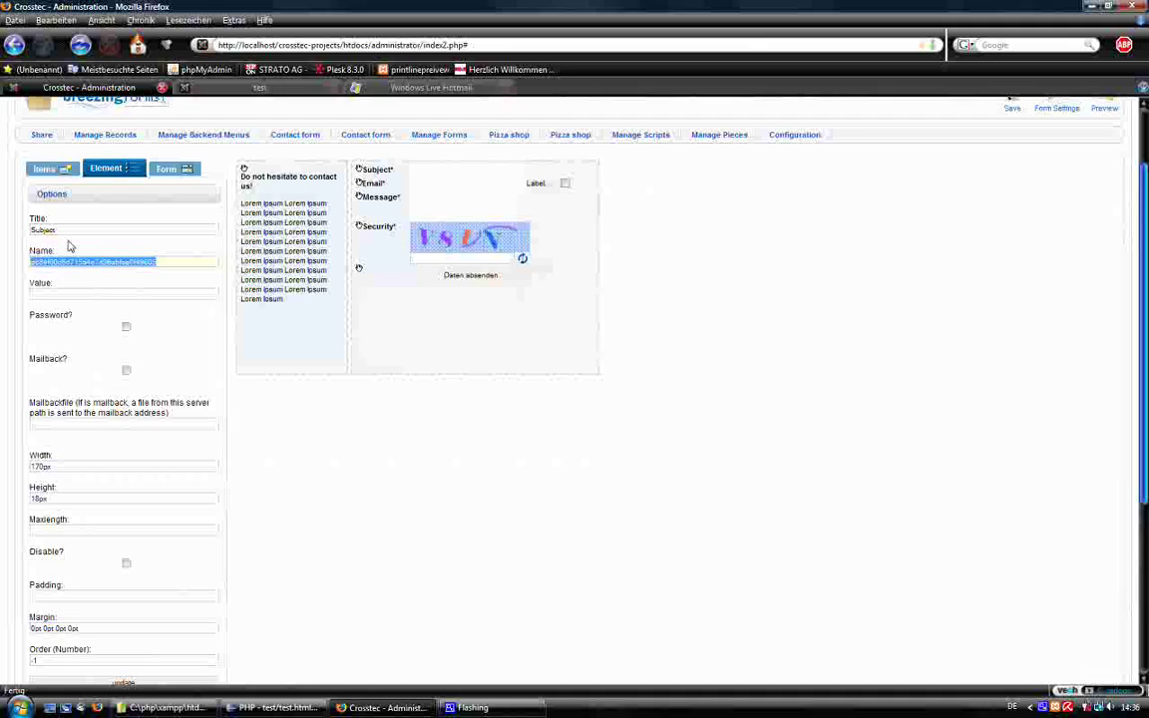
text(subject)
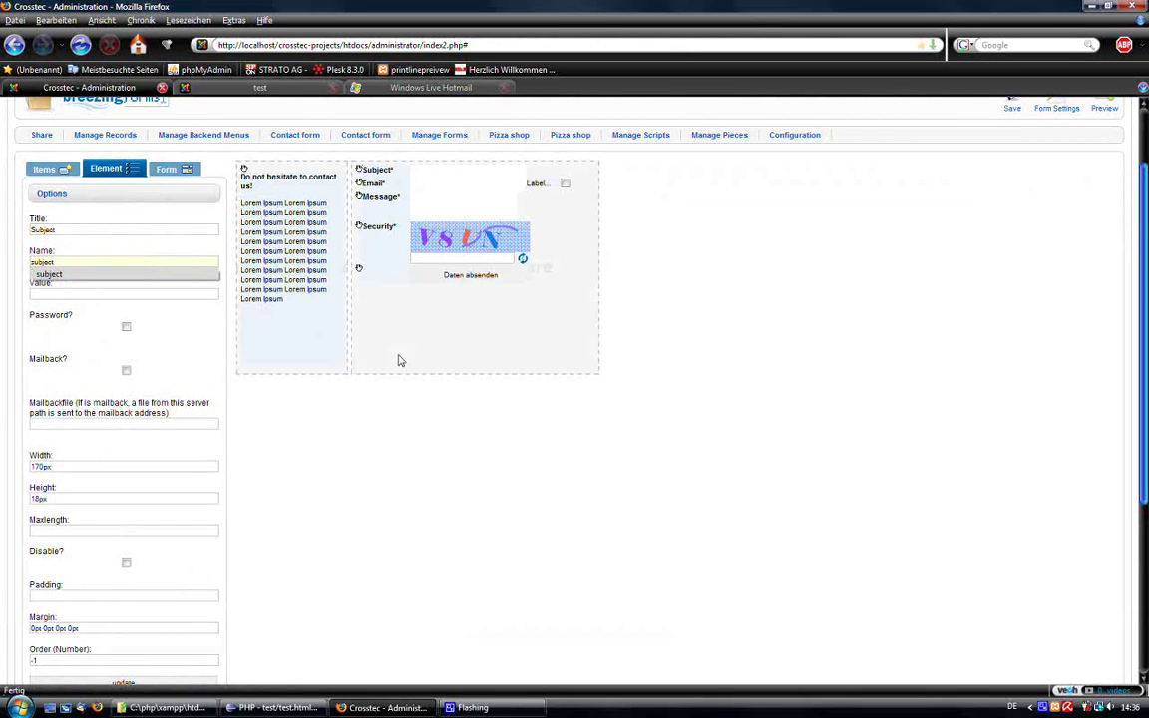
click(304, 453)
scroll(216, 498, down, 2)
scroll(320, 495, up, 4)
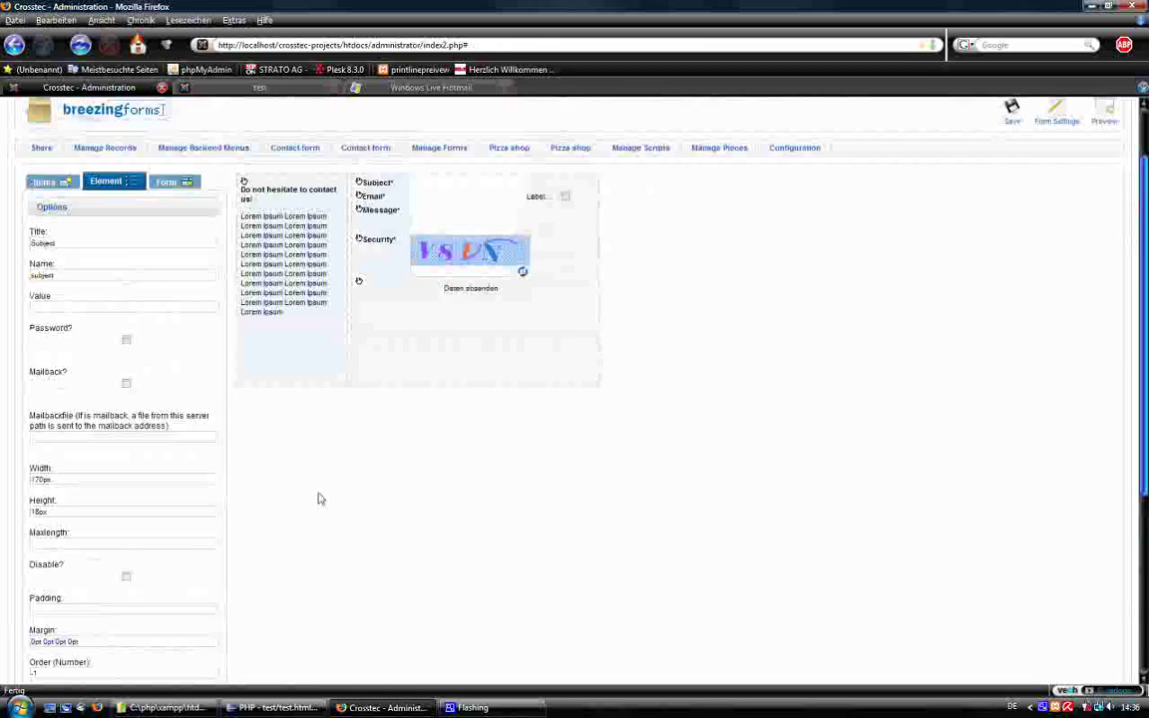
scroll(226, 508, down, 4)
drag(178, 530, 9, 526)
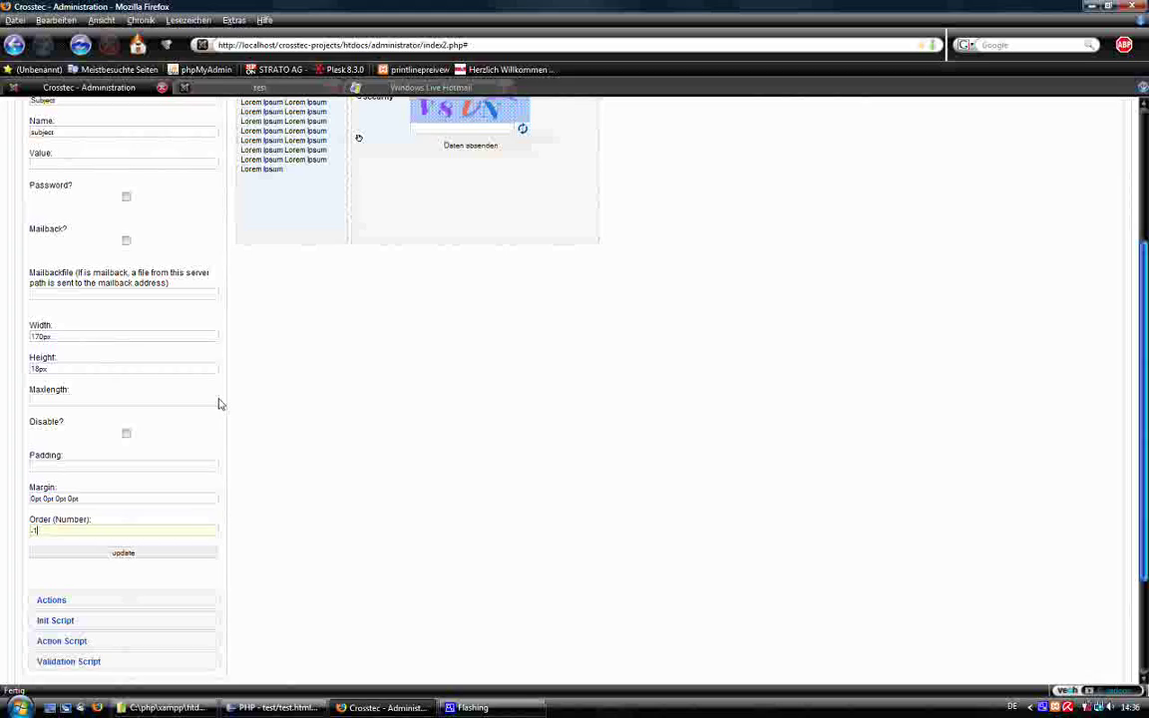
Glance at the received mail again, then apply the Subject field's new title and name.
click(361, 89)
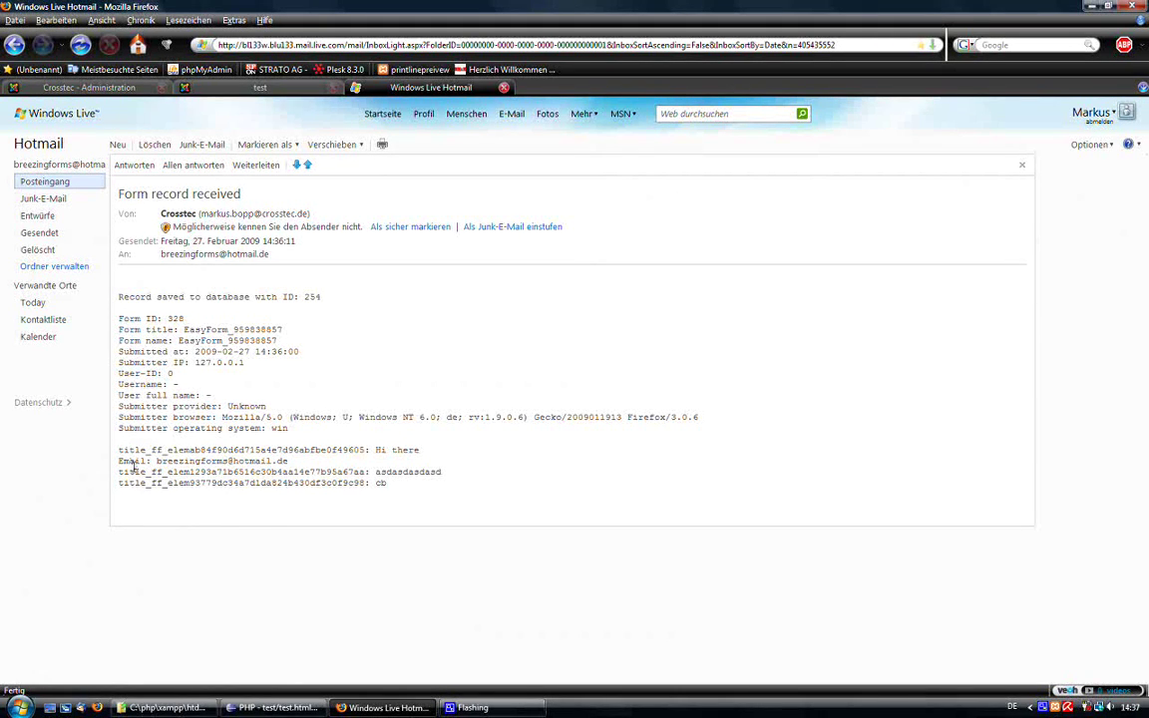
click(89, 87)
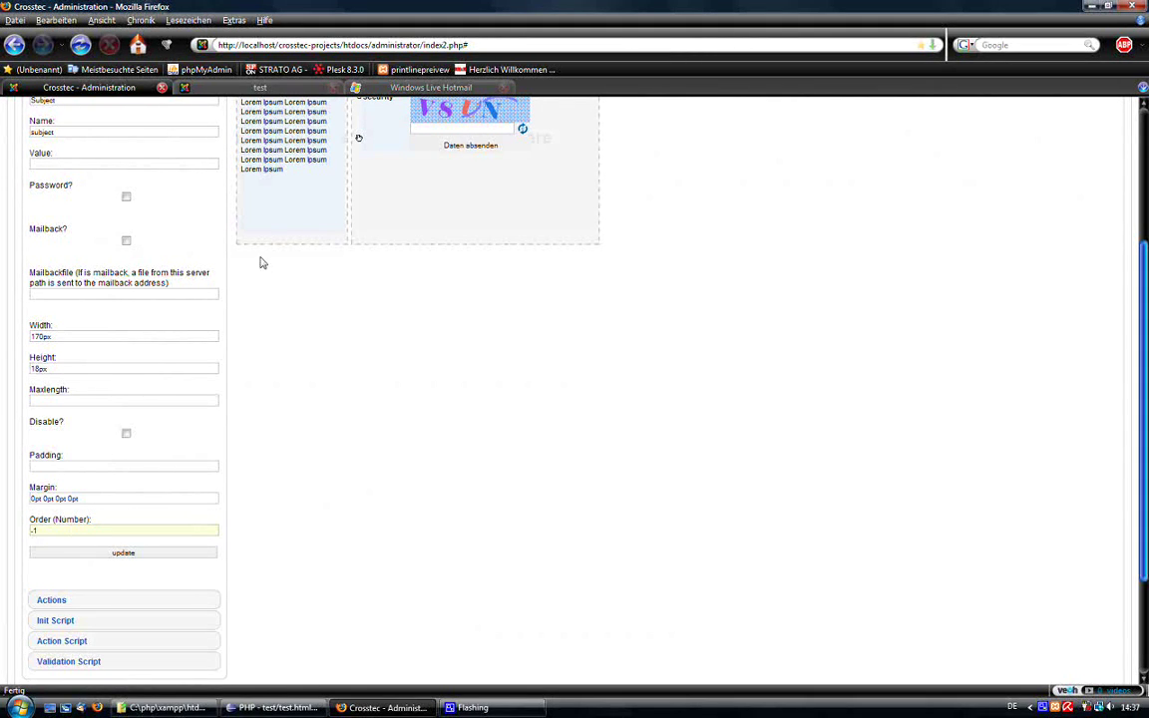
scroll(450, 520, up, 2)
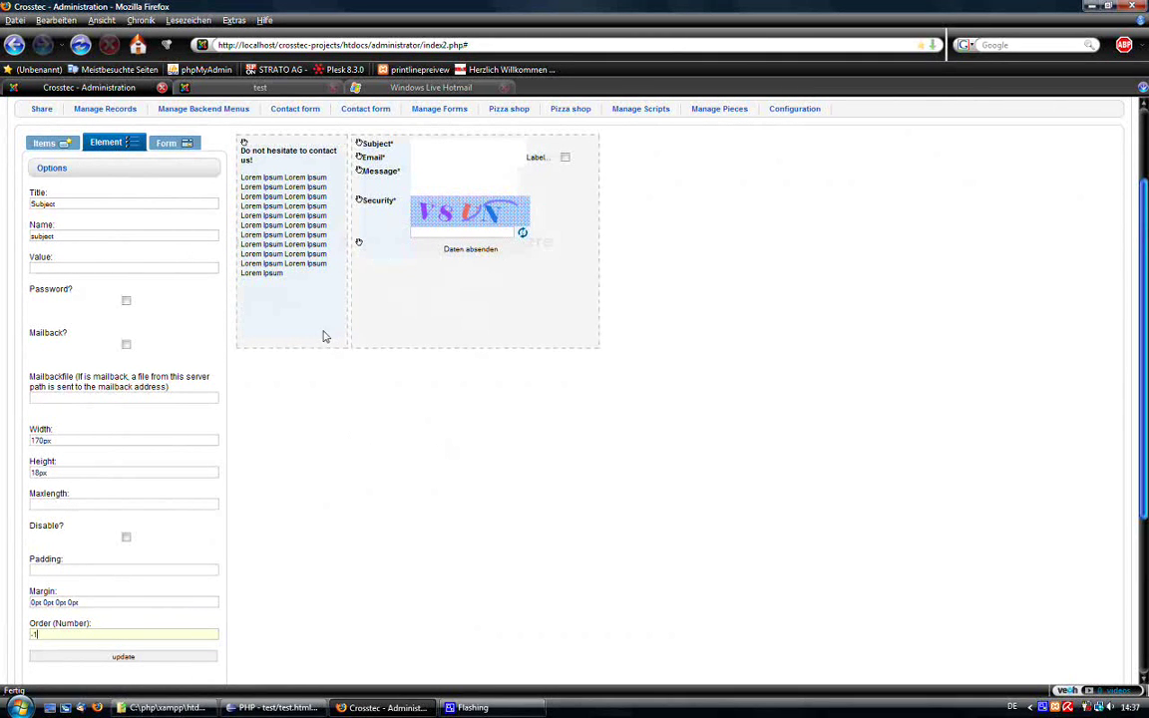
scroll(346, 455, down, 1)
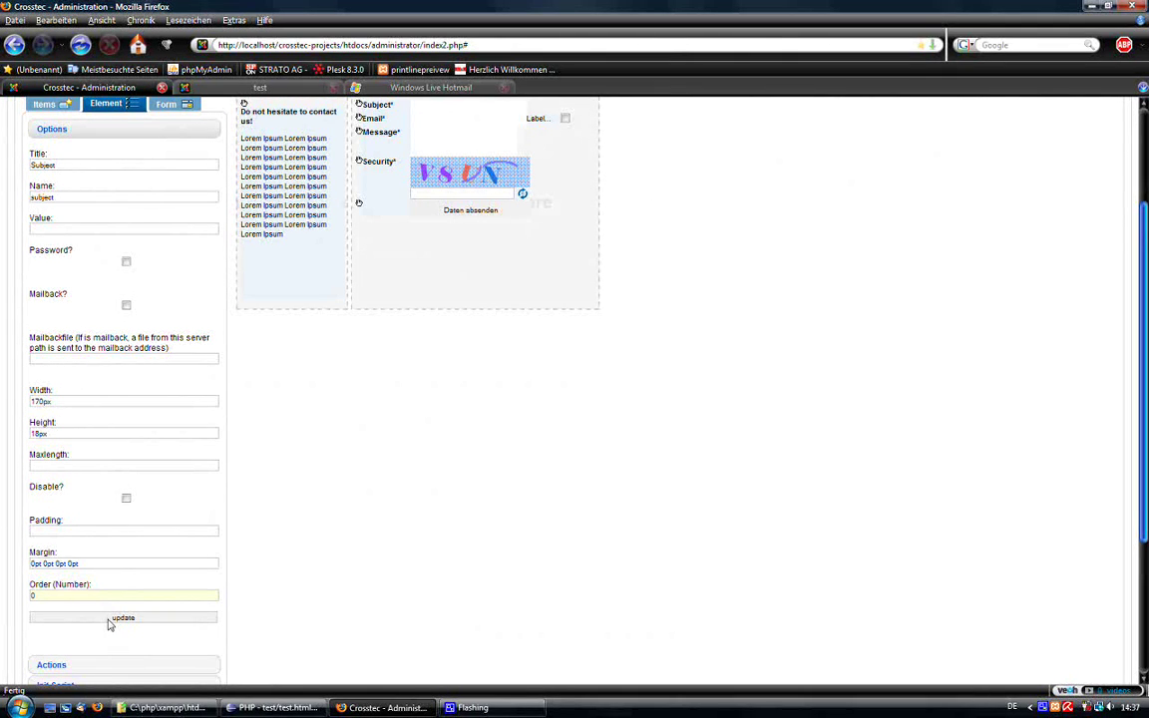
click(110, 619)
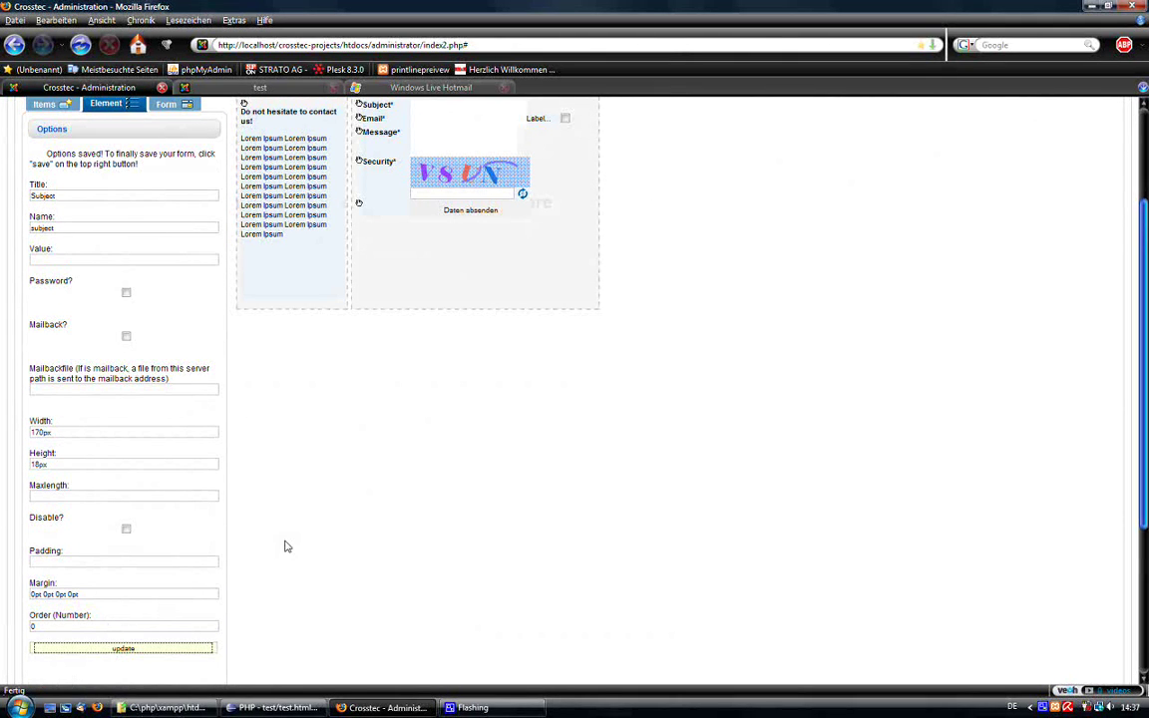
Set the Email field's order number to 1.
scroll(393, 412, up, 4)
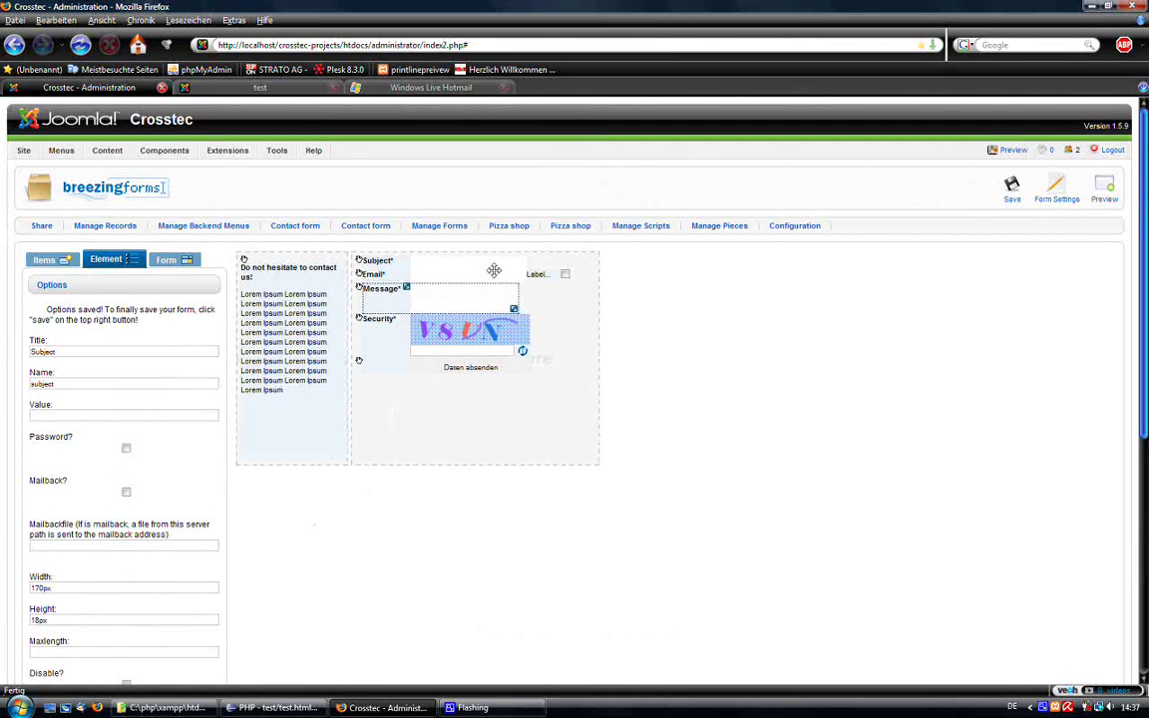
click(458, 274)
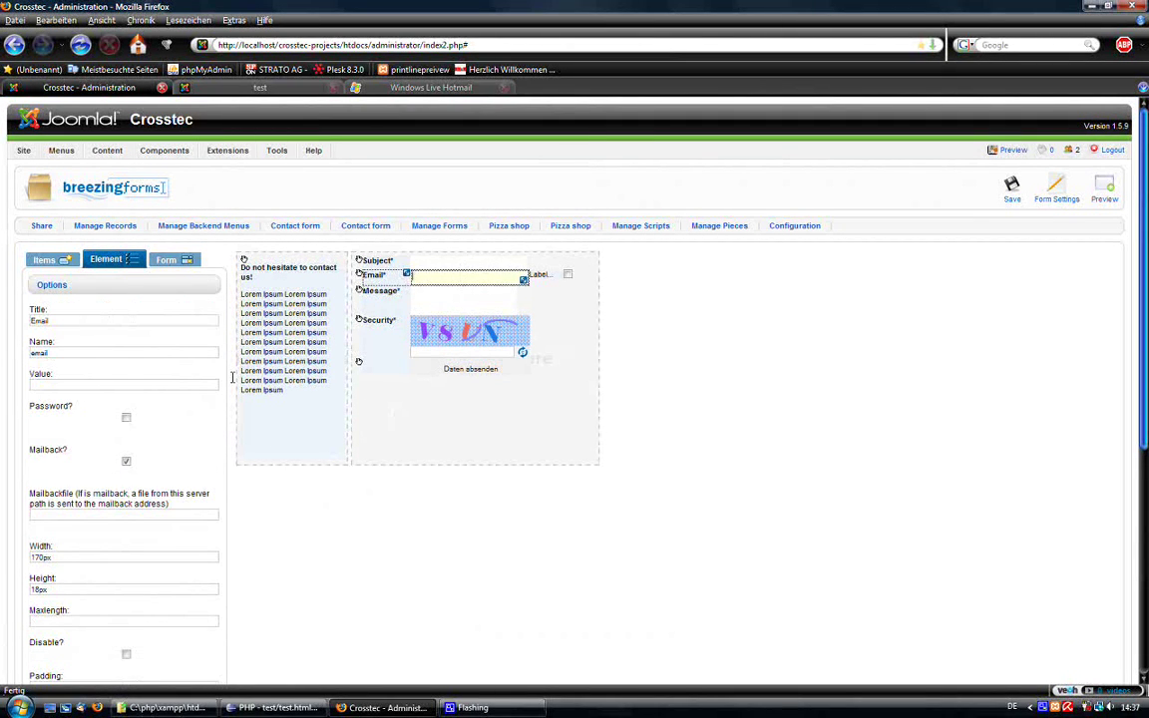
scroll(200, 439, down, 3)
scroll(205, 419, up, 3)
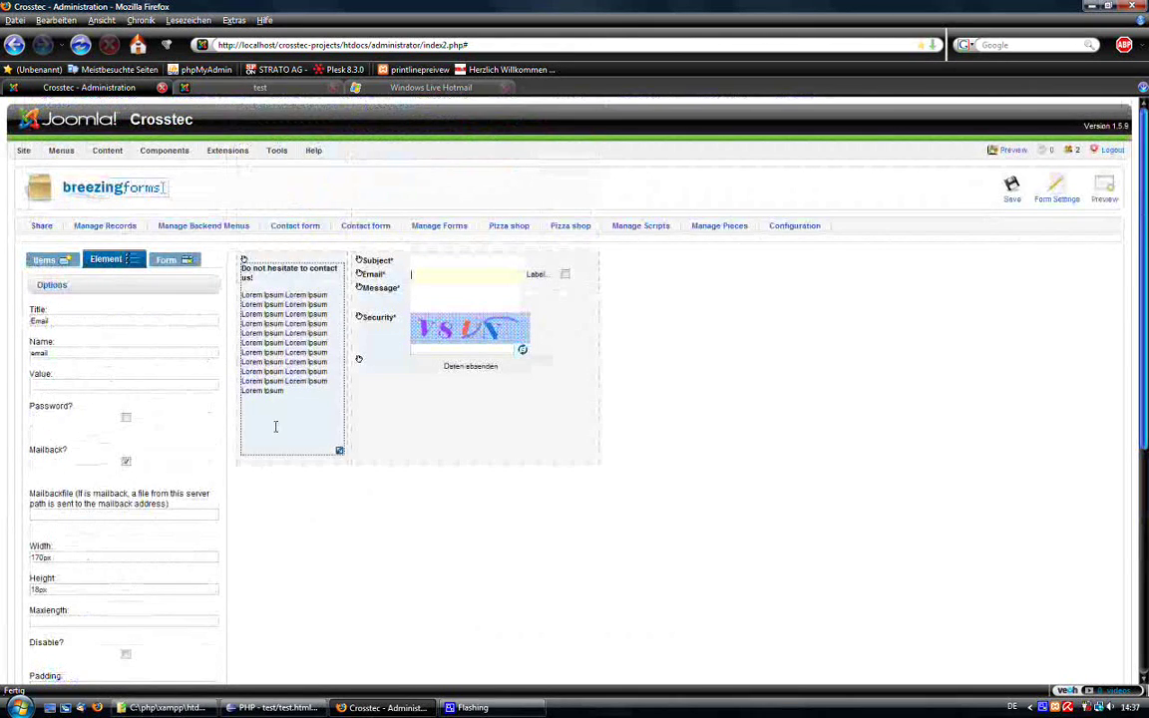
scroll(53, 571, down, 3)
click(33, 569)
key(BackSpace)
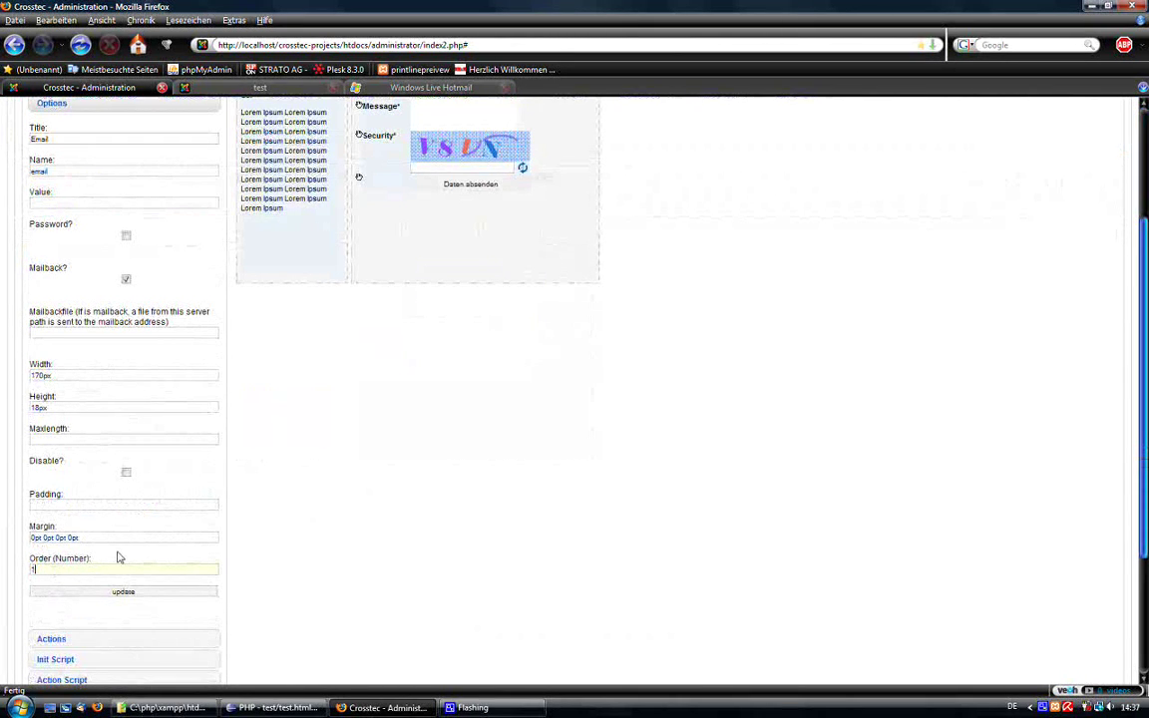
click(87, 593)
Set the Message text area's order number to 2.
scroll(501, 428, up, 3)
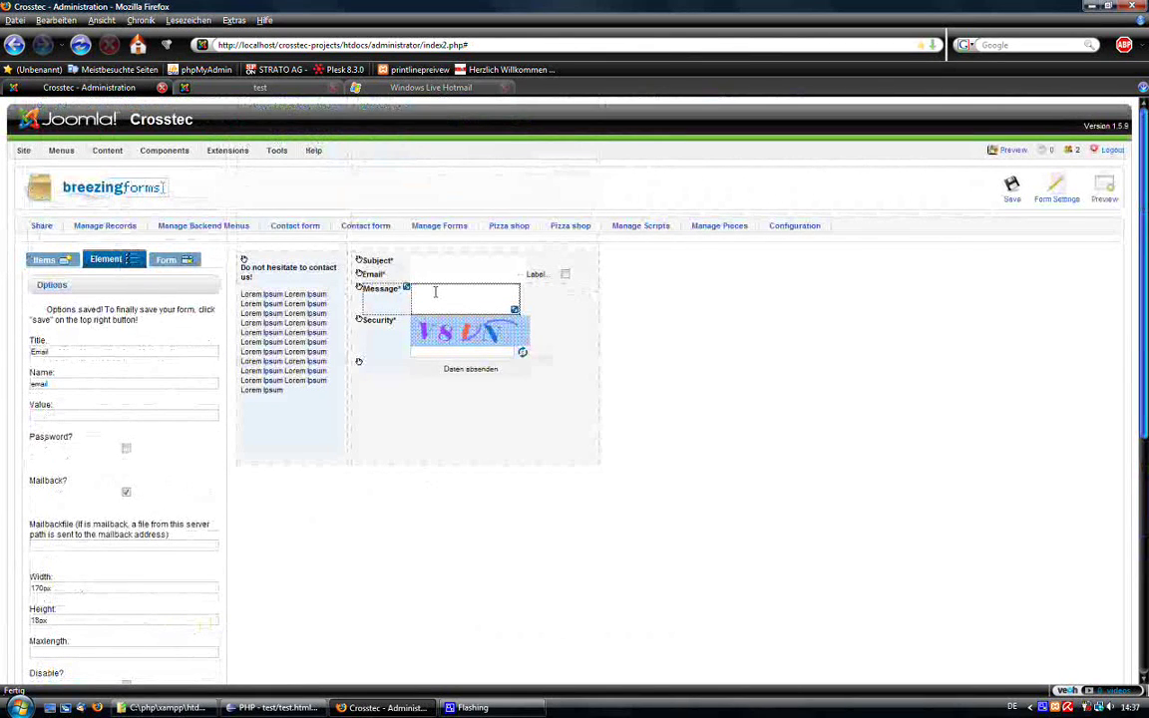
click(435, 292)
scroll(179, 441, down, 3)
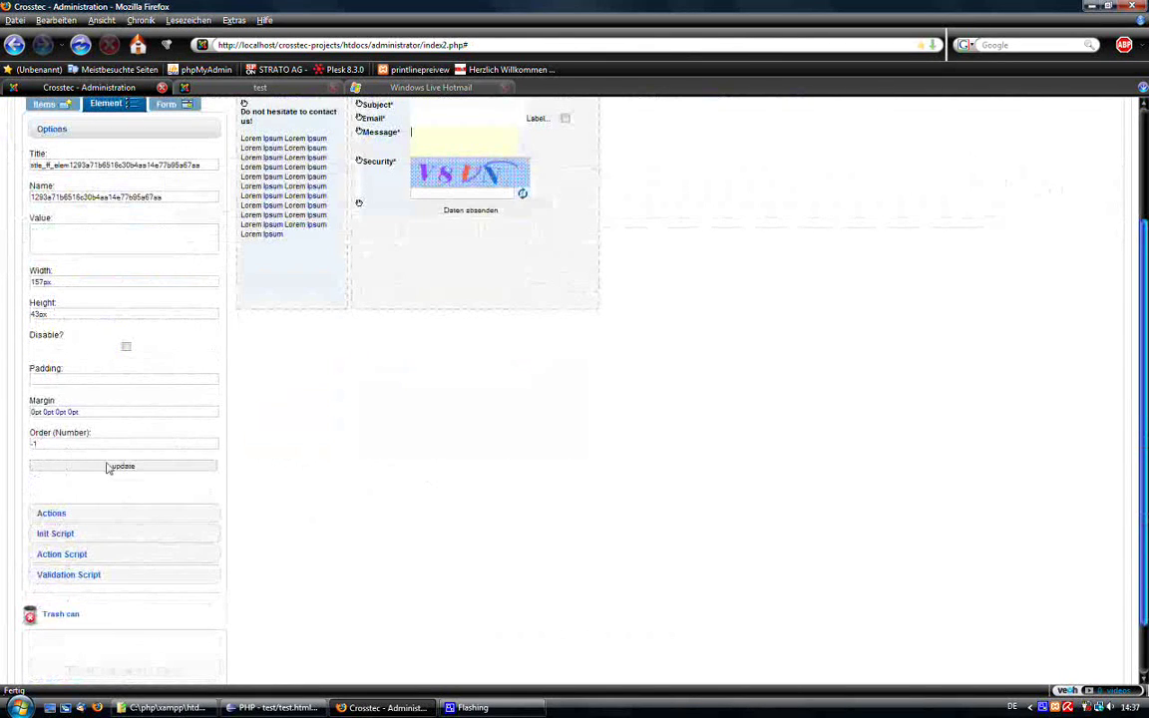
double_click(40, 444)
text(2)
click(124, 468)
Title the Message text area 'Message' and name it 'message'.
double_click(100, 195)
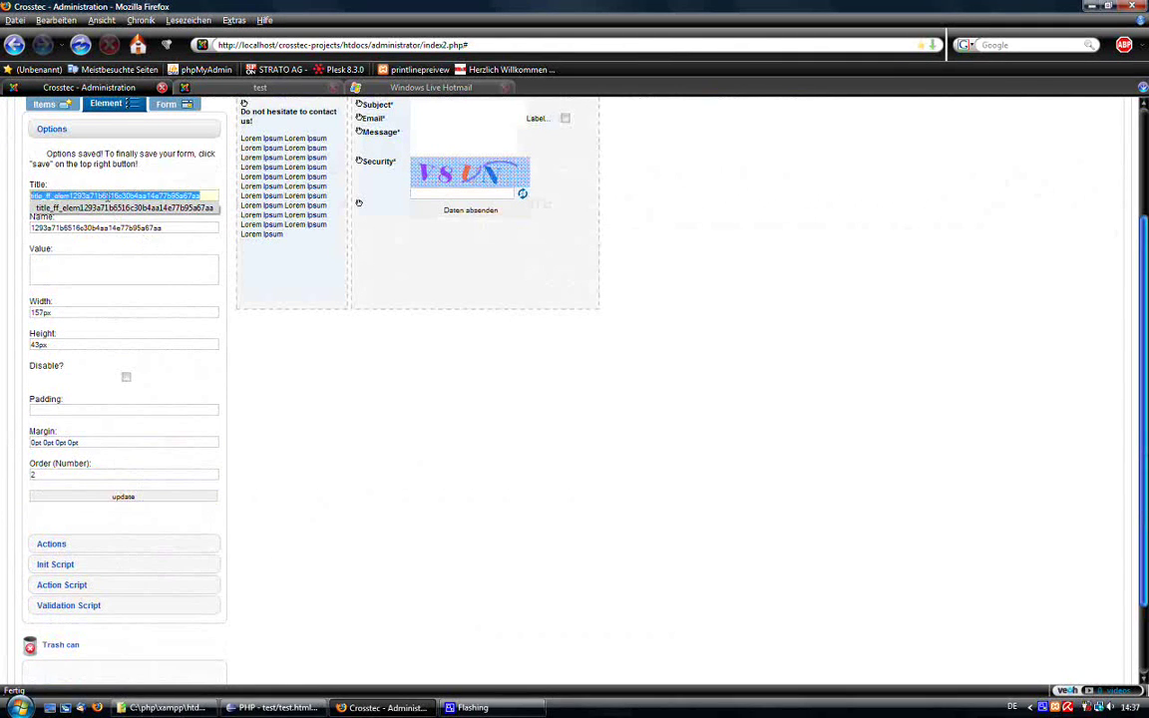
text(Messa)
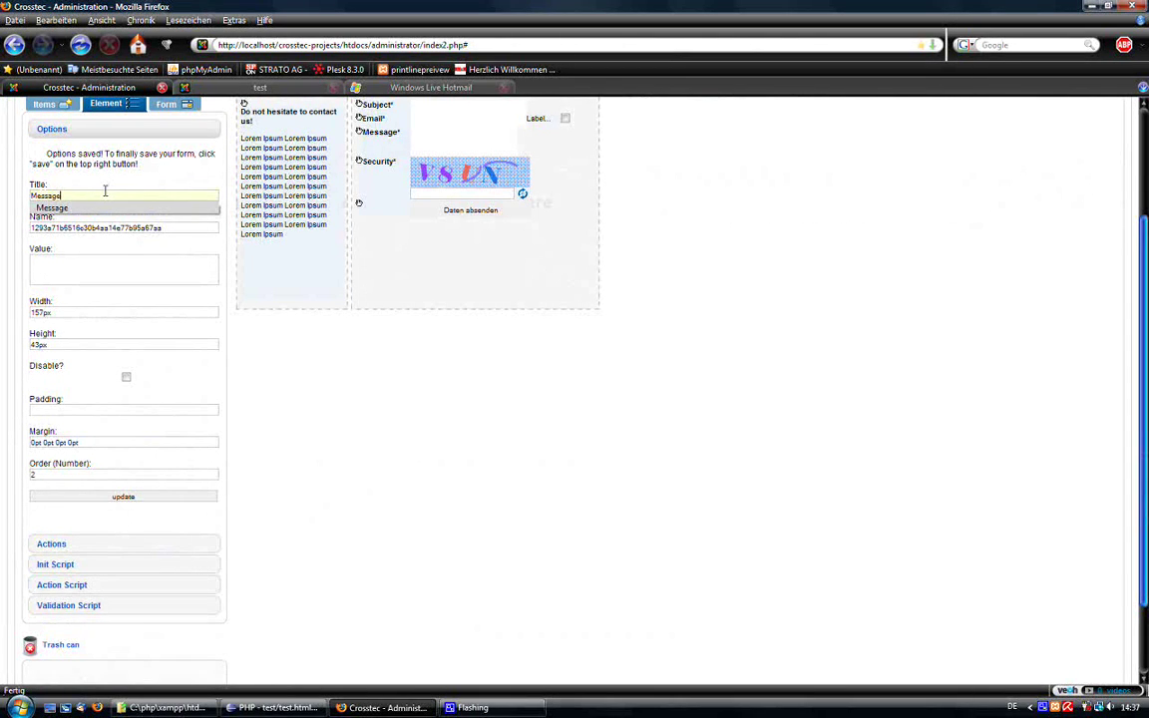
text(ge)
key(Tab)
text(mes)
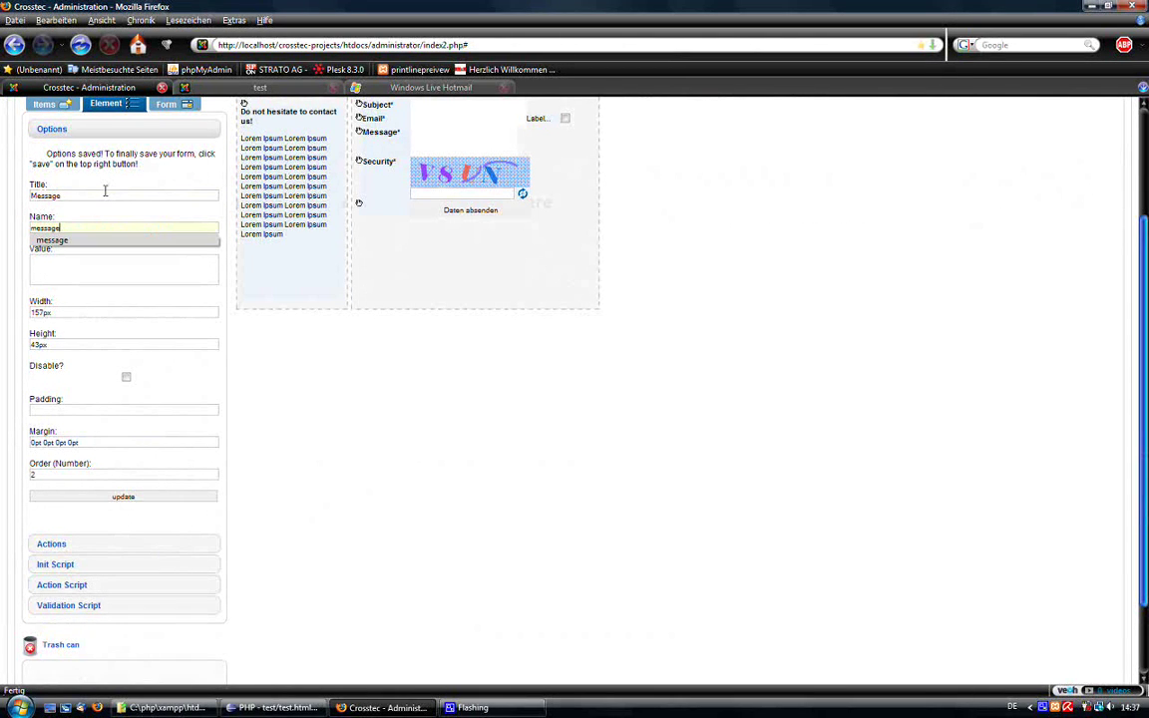
key(Down)
key(Return)
click(189, 498)
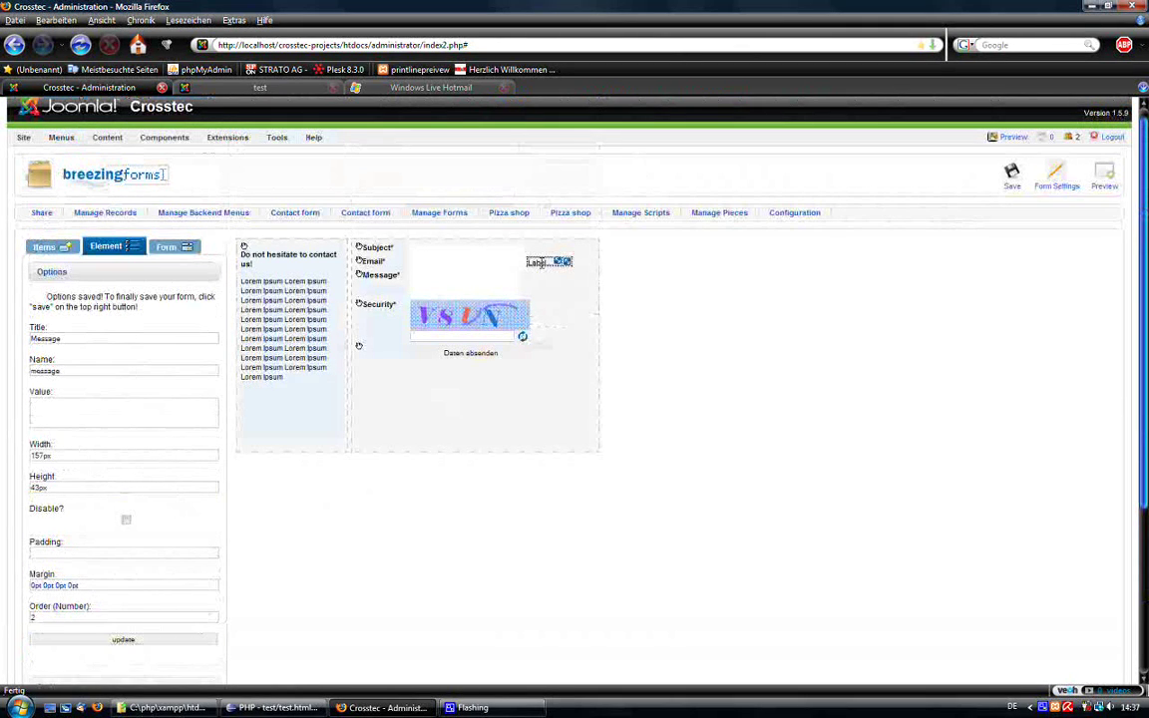
Change the label beside the checkbox to 'Copy?'.
click(537, 262)
drag(50, 308, 2, 304)
text(c)
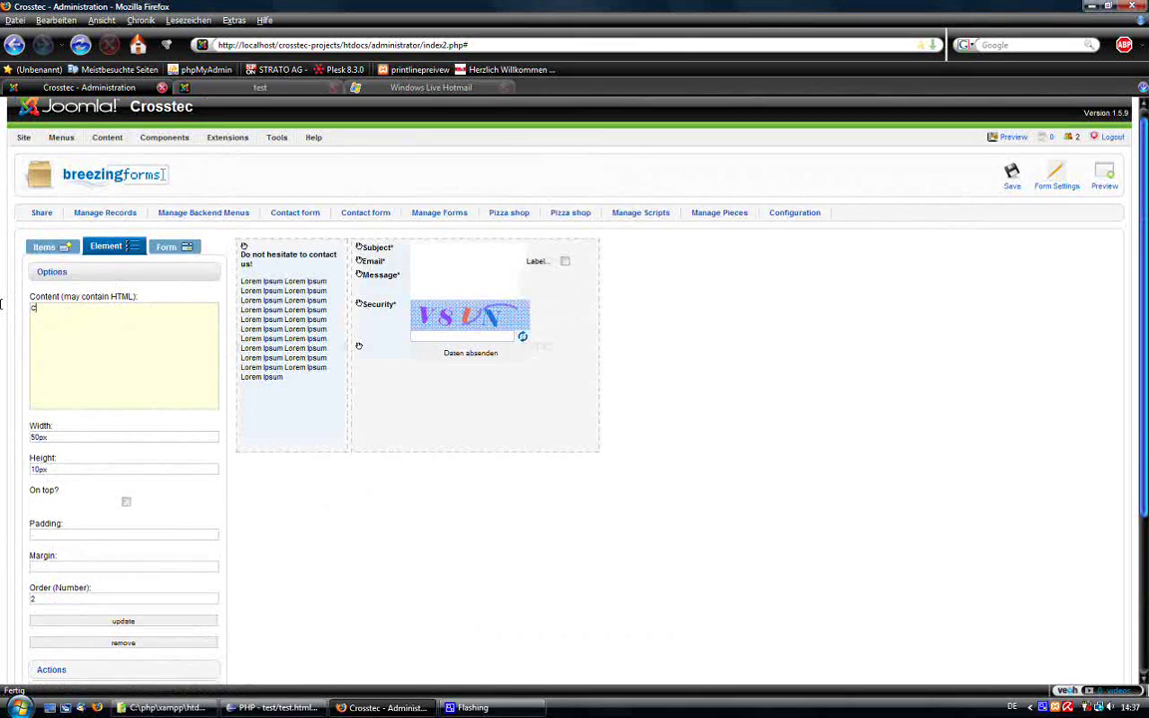
click(140, 621)
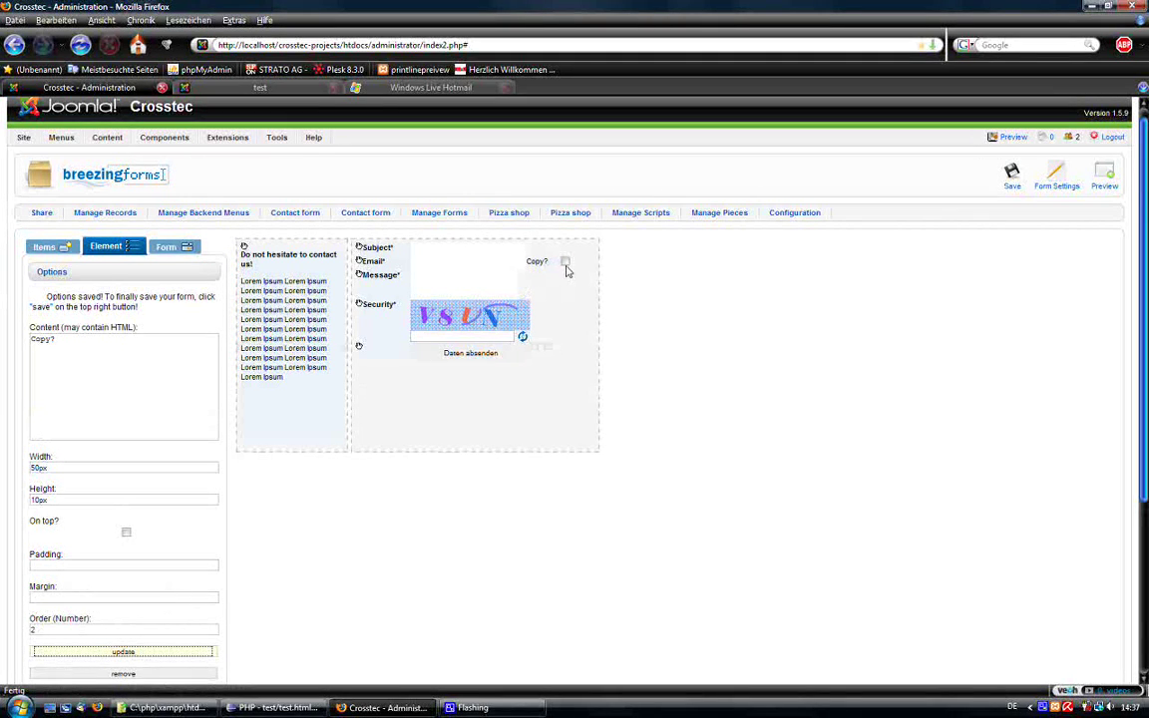
Give the mailback checkbox the title 'Copy', name 'copy' and order 3.
click(564, 262)
double_click(100, 309)
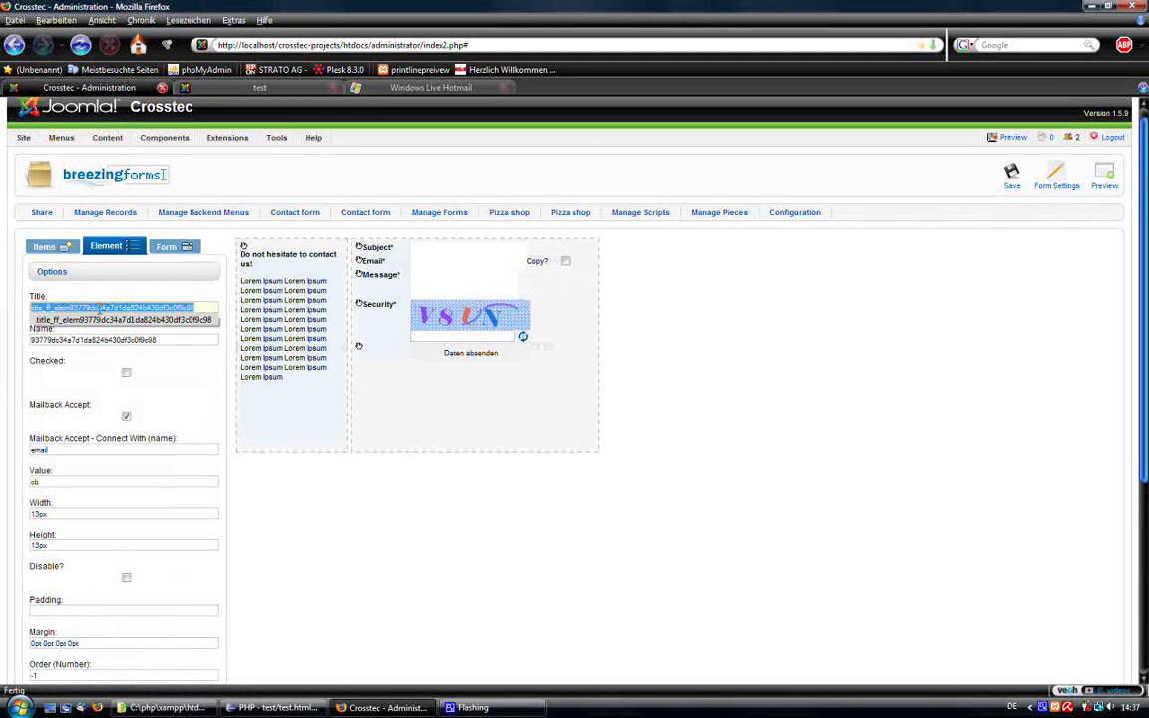
text(Copy)
key(Tab)
text(copy)
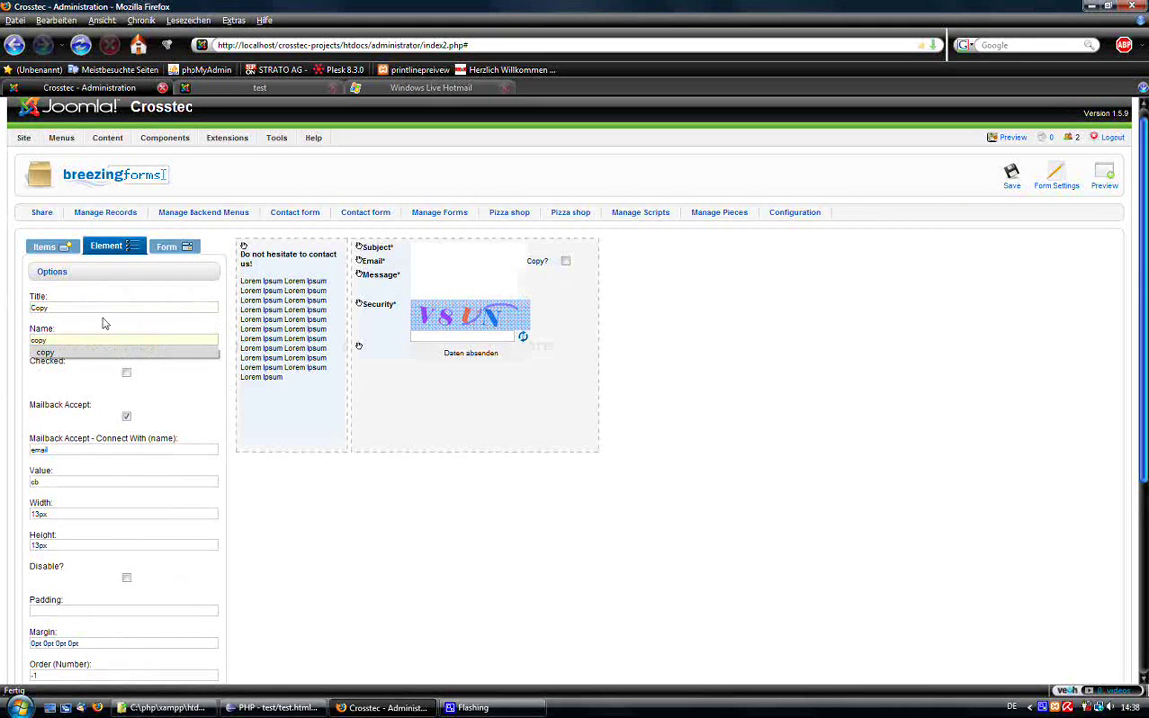
click(239, 463)
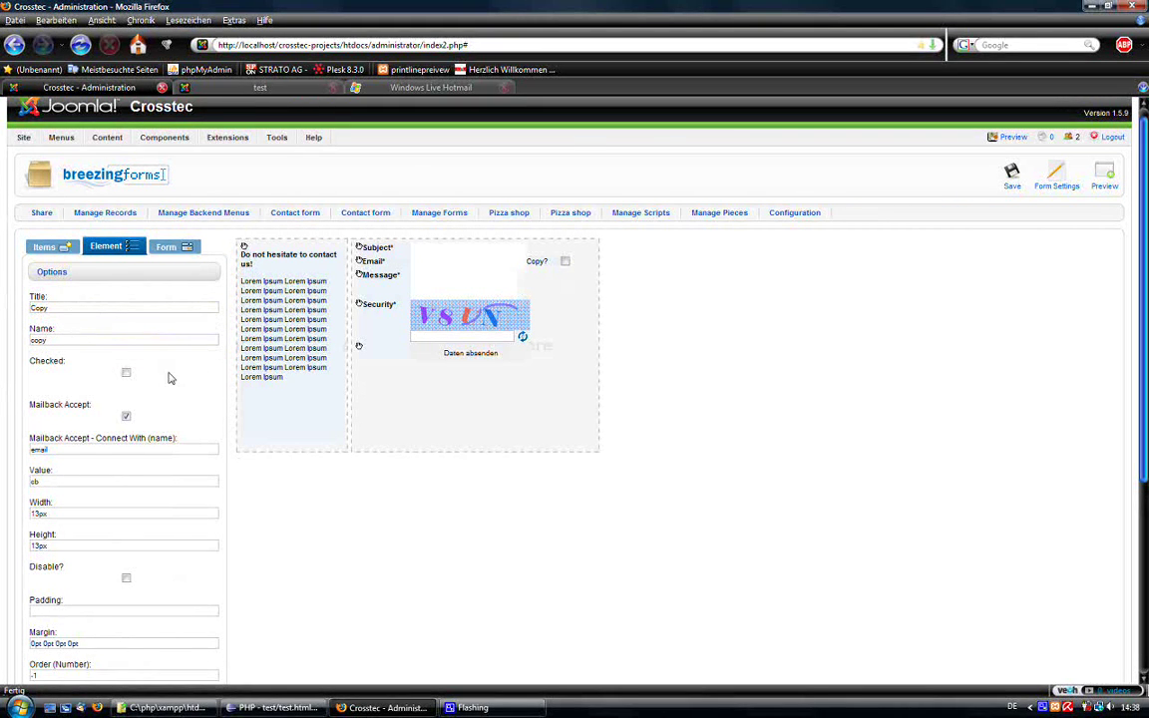
scroll(185, 394, down, 2)
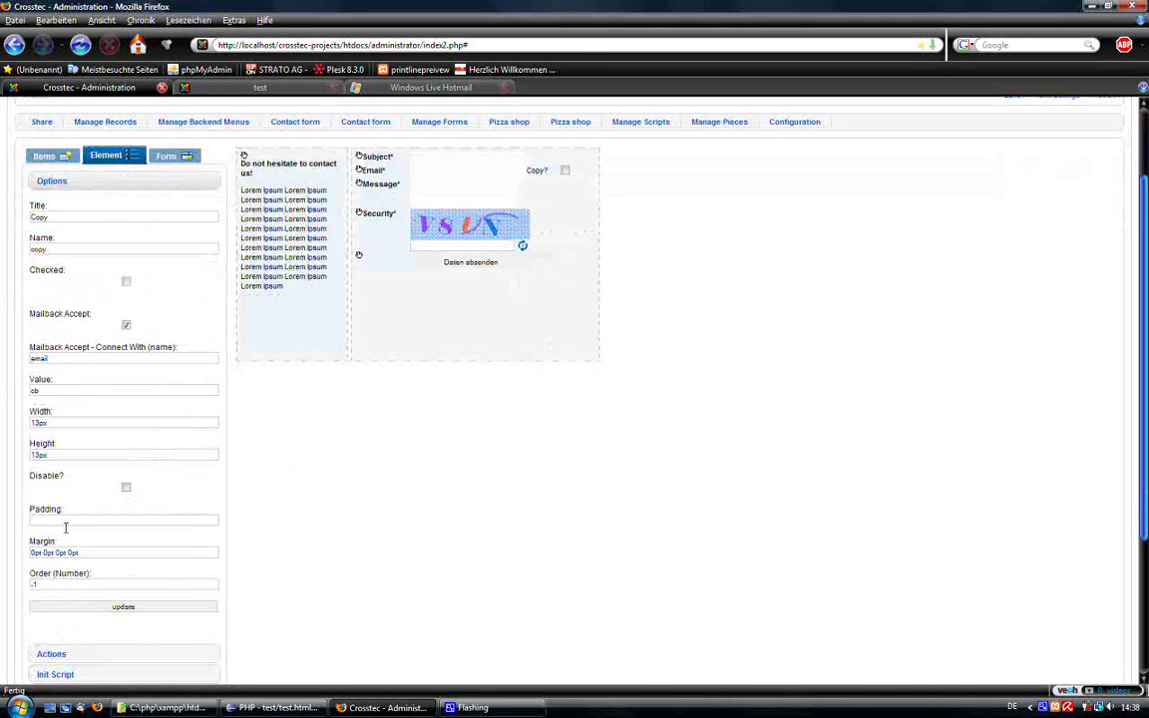
click(90, 607)
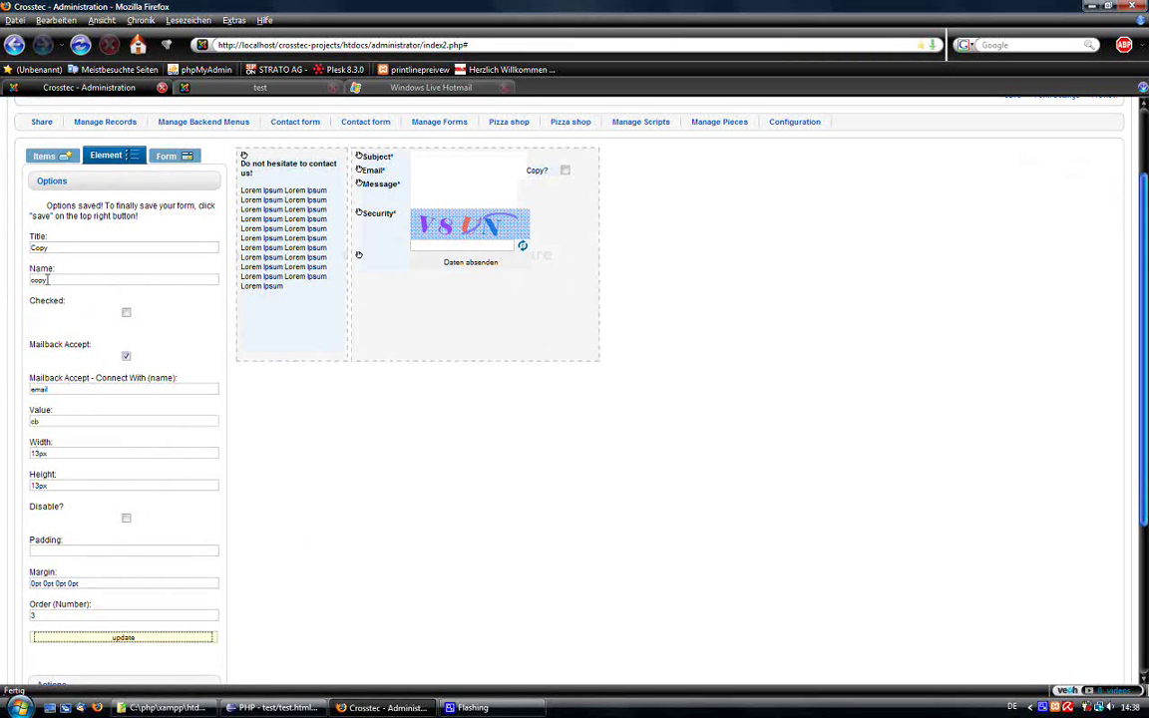
click(47, 279)
scroll(45, 280, down, 1)
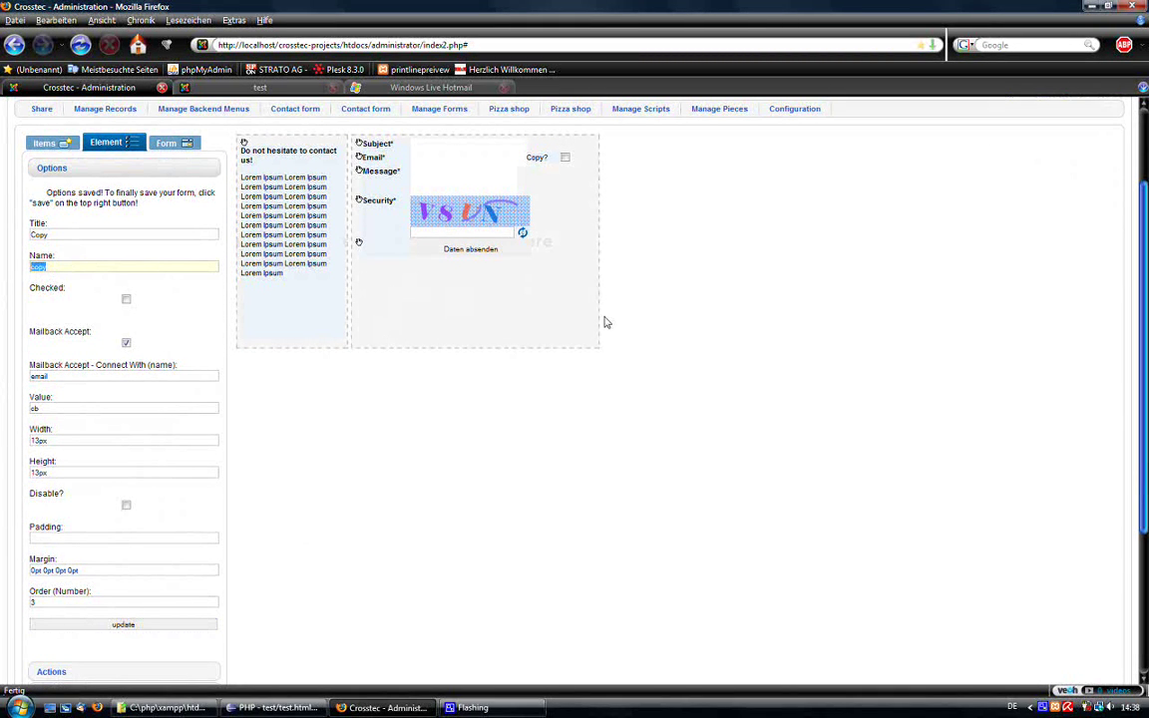
scroll(698, 299, up, 2)
Save the form, preview it, and fill the Subject with 'Hello'.
click(1010, 160)
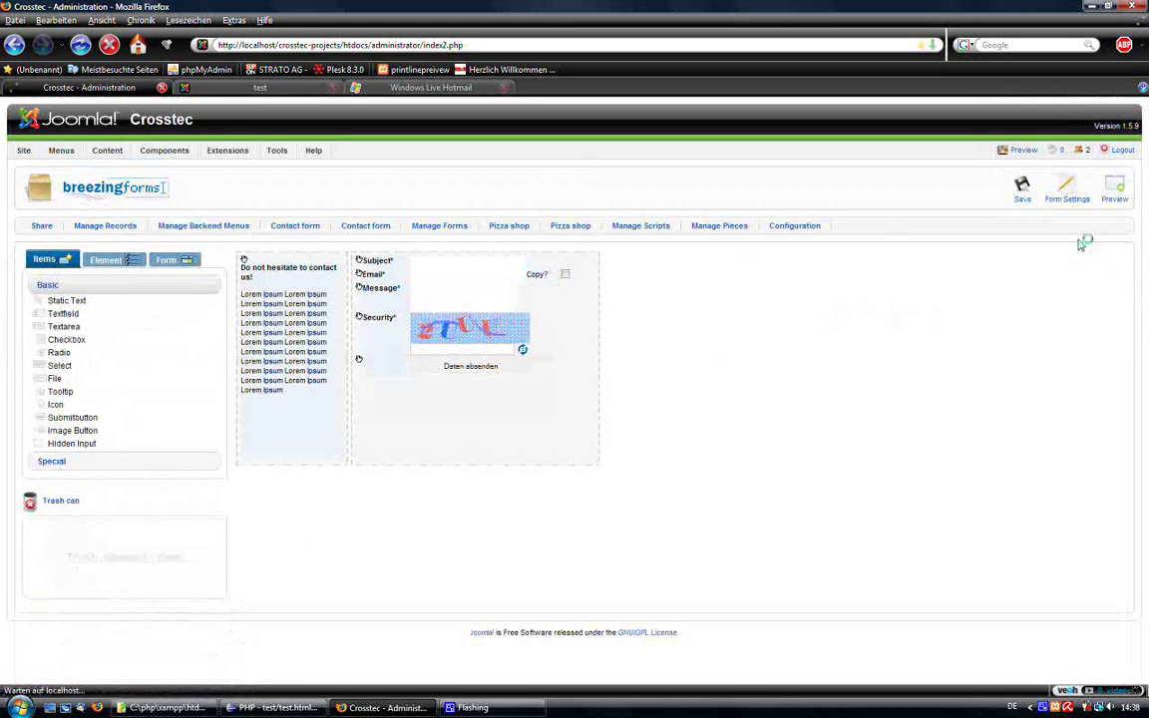
click(1112, 190)
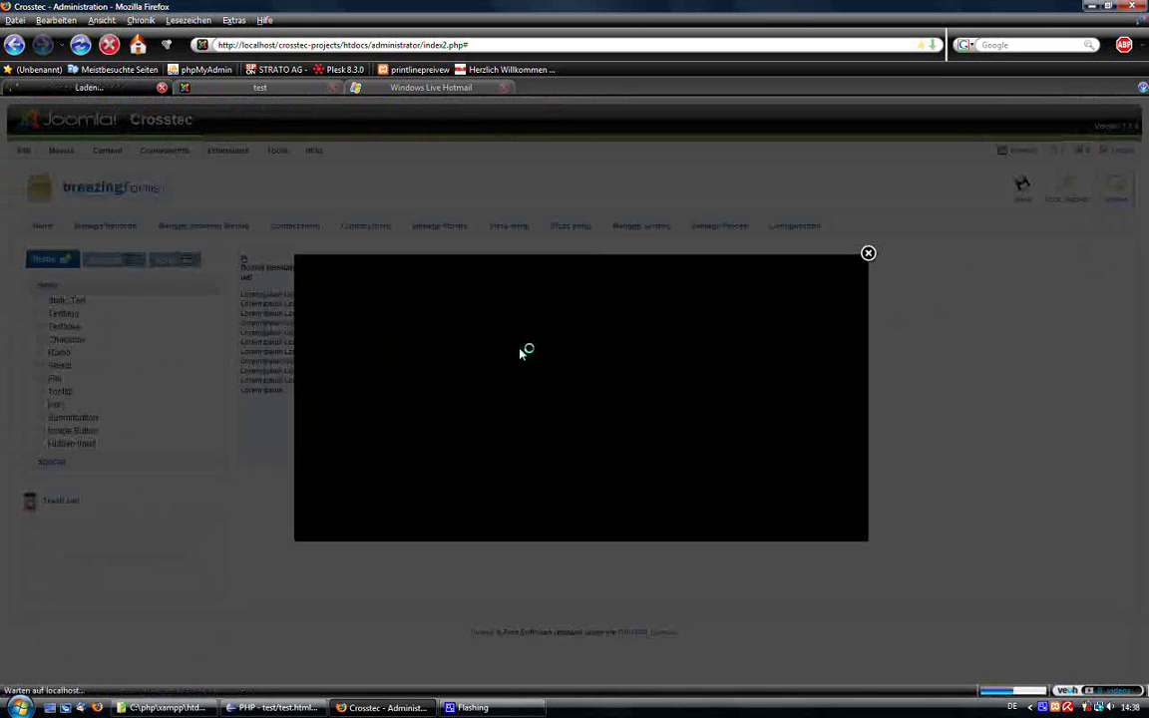
click(541, 283)
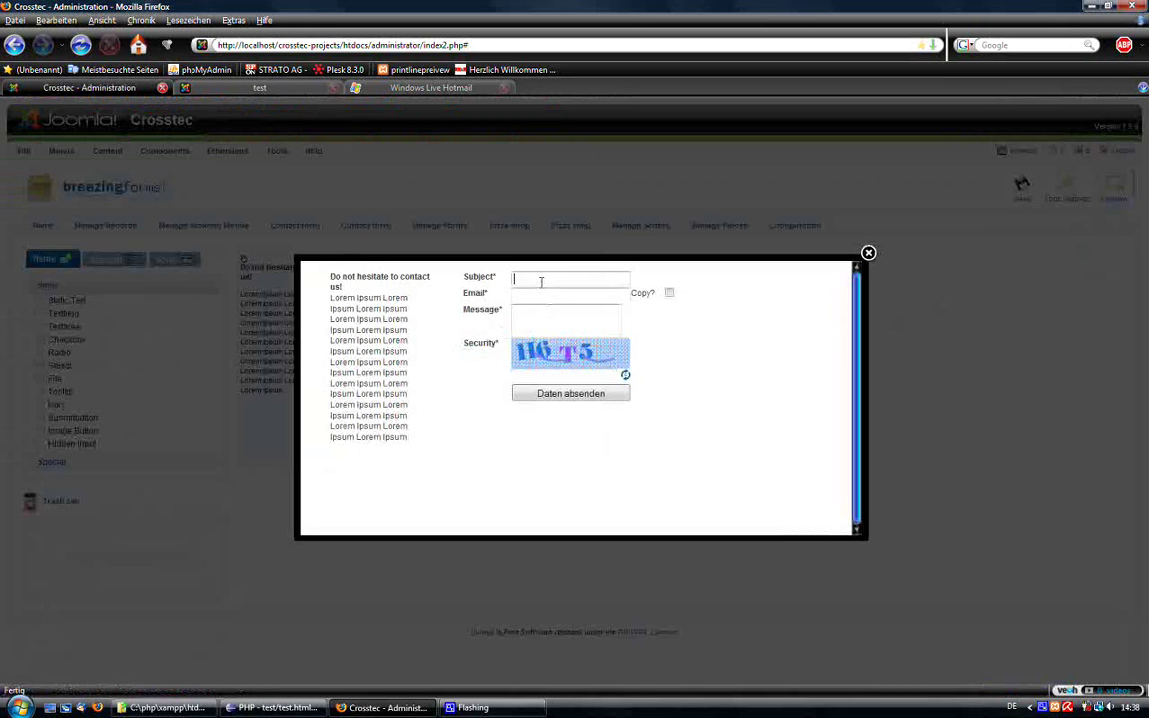
click(540, 282)
click(538, 293)
Enter an e-mail, message 'sdasdas' and captcha 'h6', tick Copy?, and submit.
click(555, 295)
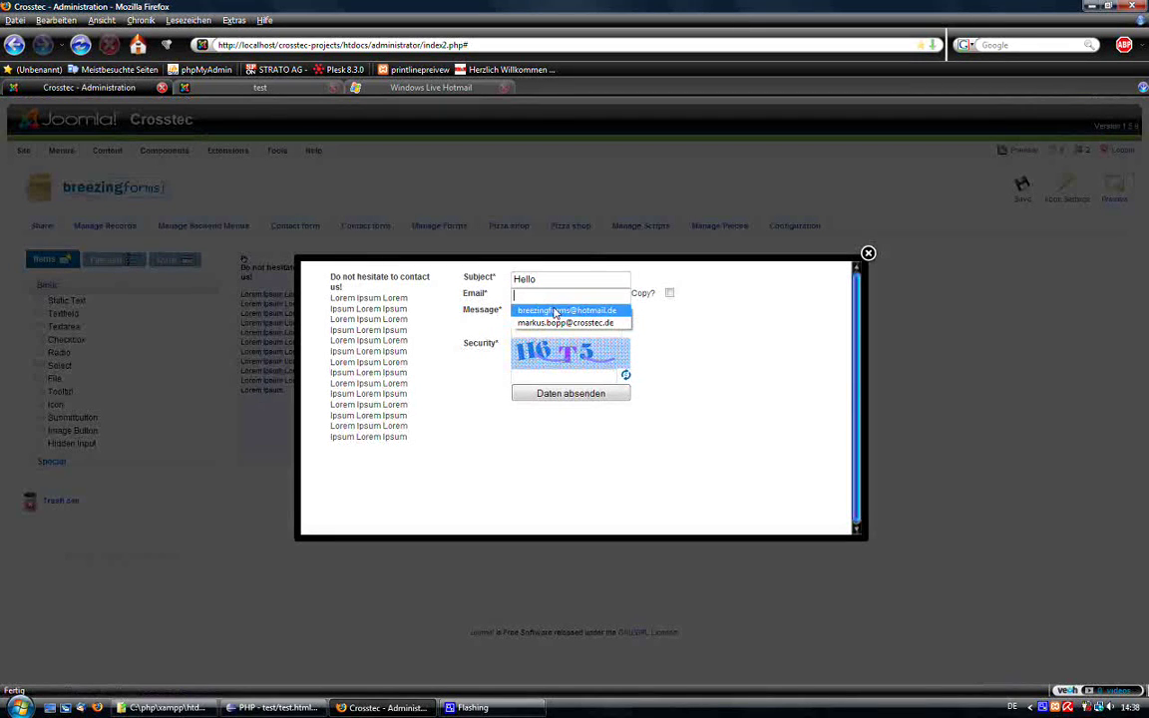
click(554, 315)
click(546, 313)
text(sdasdas)
click(551, 375)
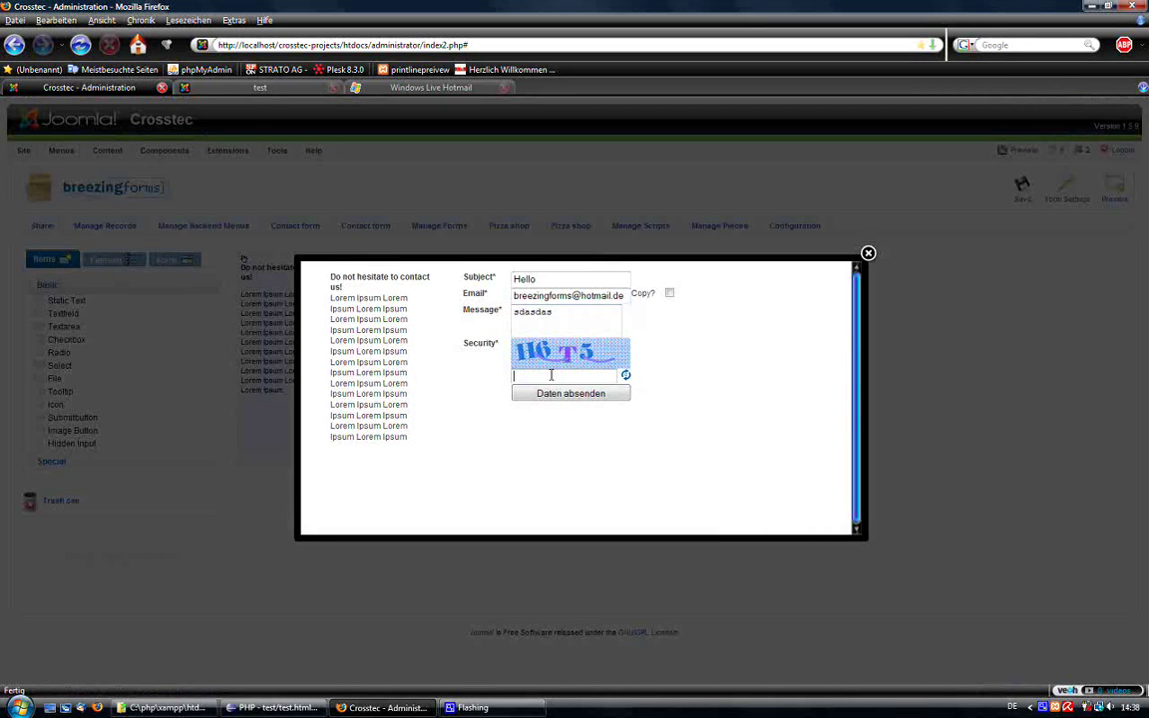
text(h6t5)
click(669, 292)
click(587, 396)
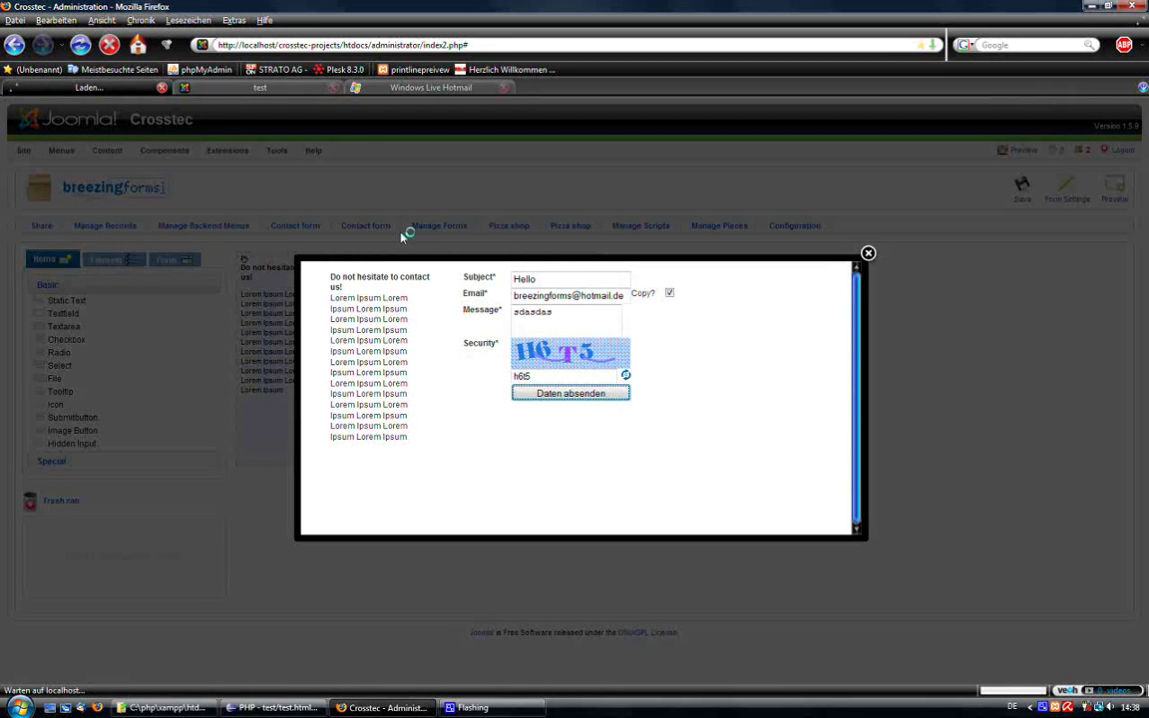
Open the newest 'Form record received' mail and check its Subject, Email, Message and Copy lines.
click(431, 90)
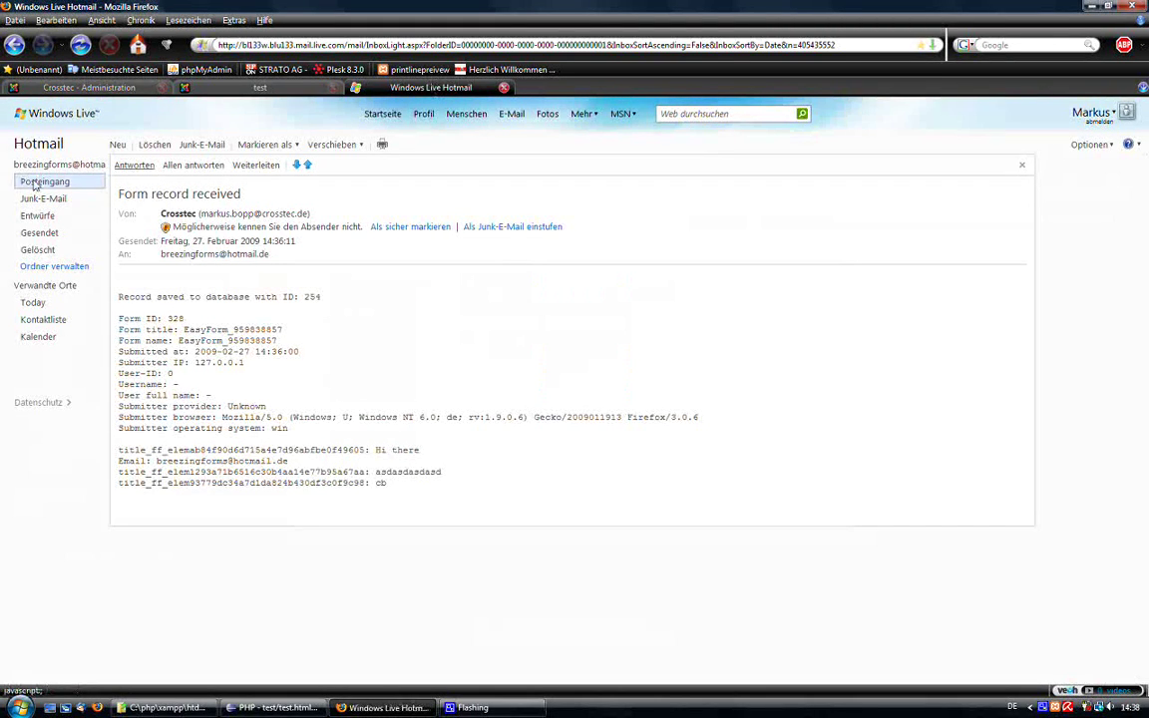
click(44, 182)
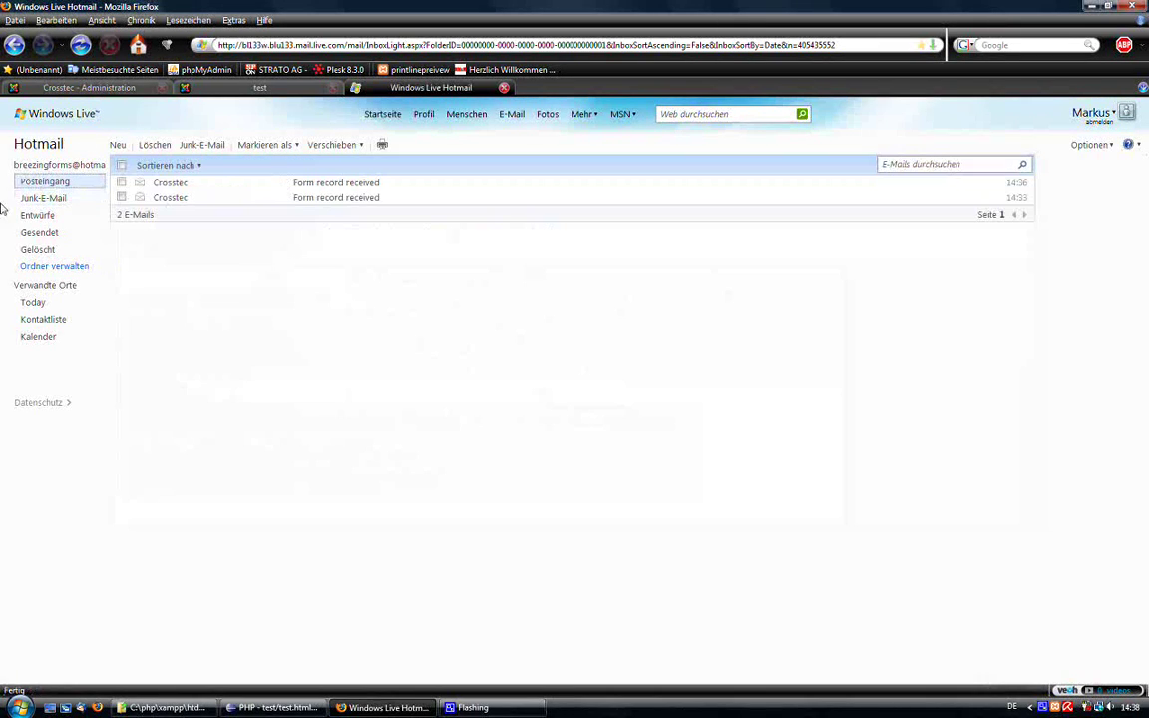
click(40, 184)
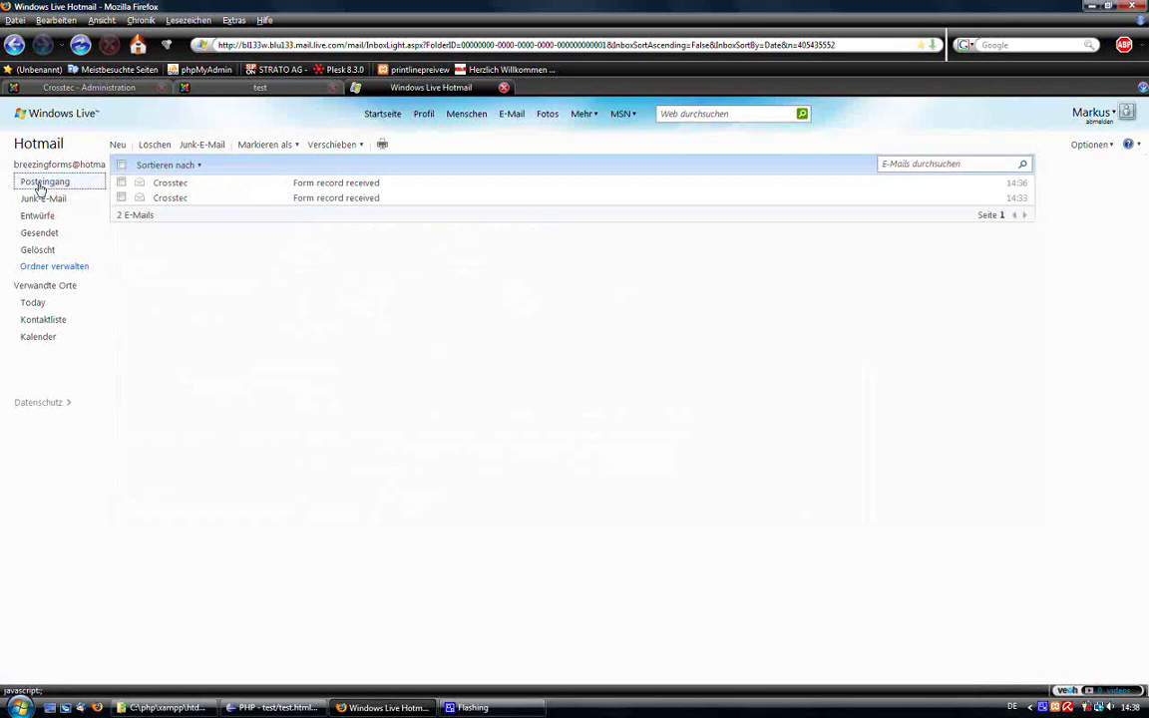
click(361, 185)
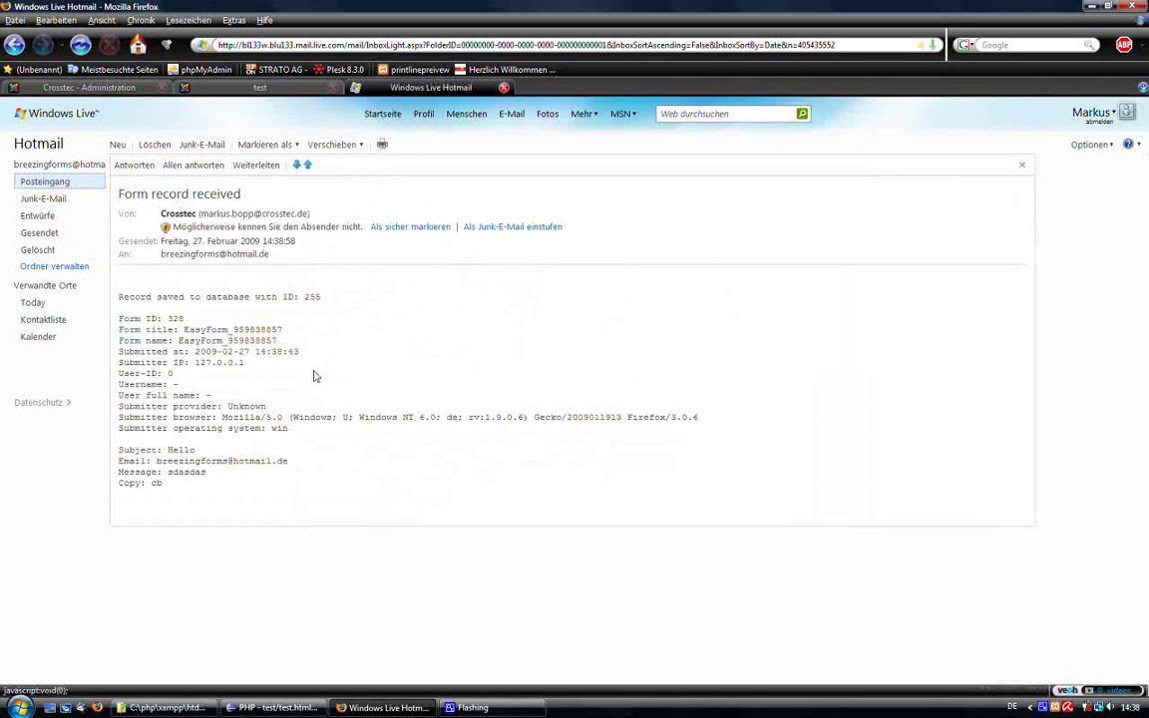
double_click(139, 457)
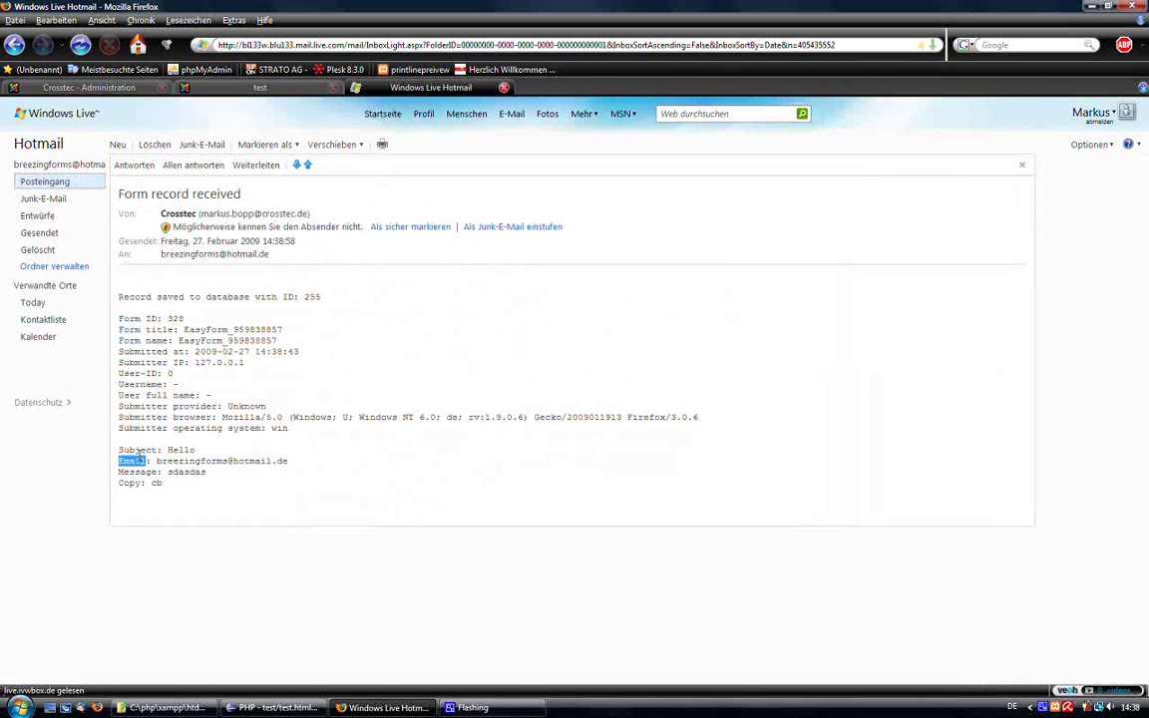
double_click(133, 450)
click(120, 463)
double_click(132, 471)
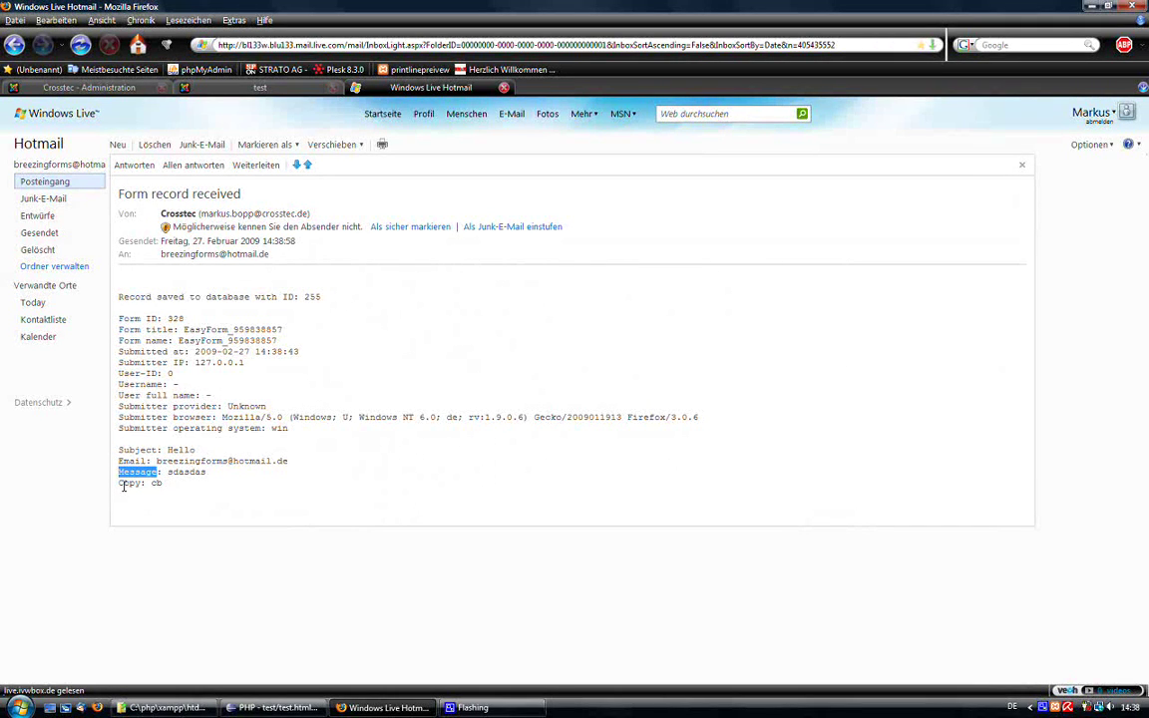
drag(120, 483, 228, 497)
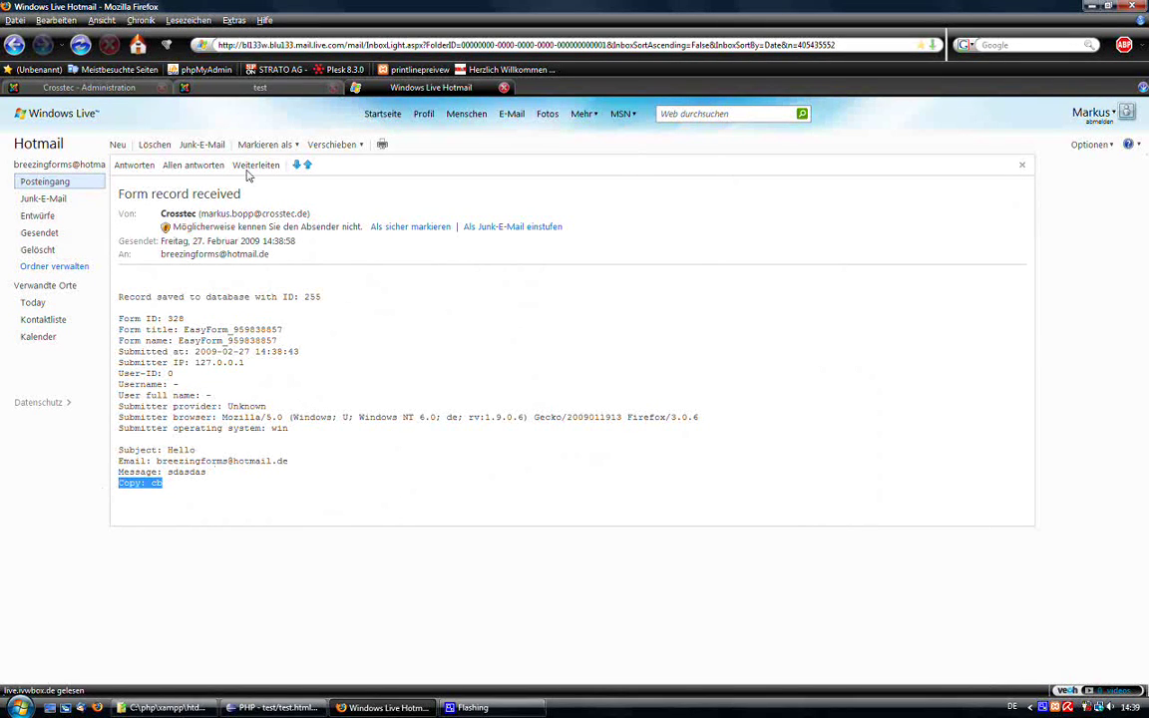
key(ctrl+Tab)
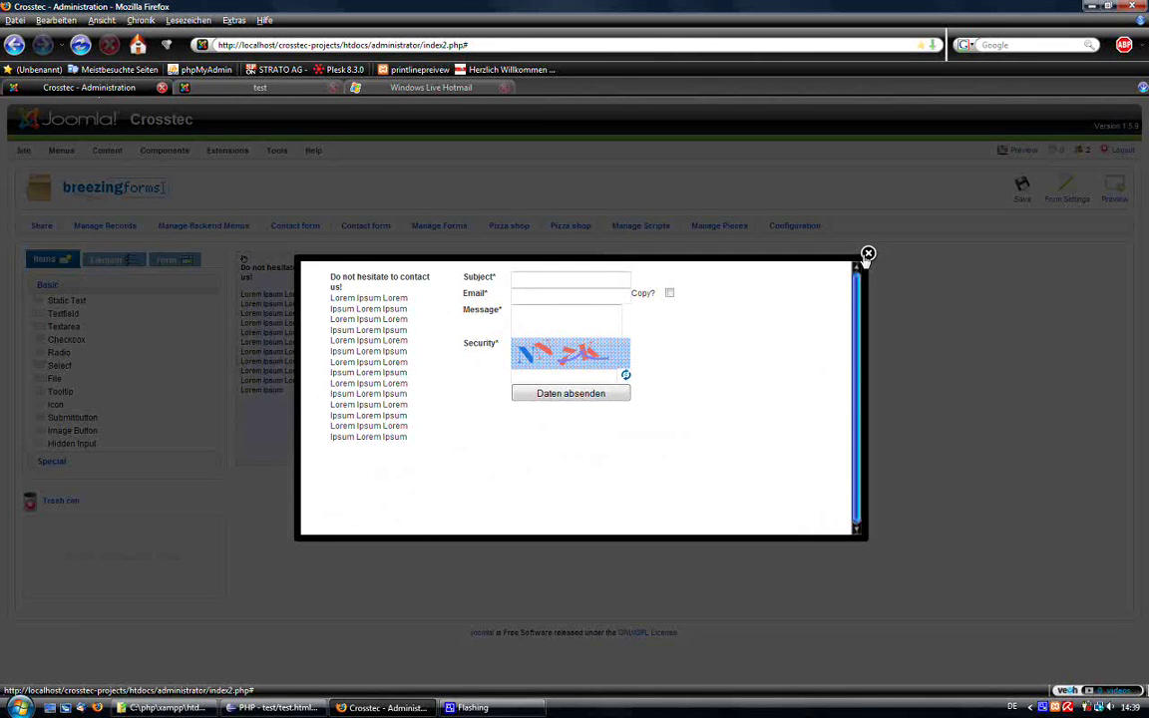
Close the preview and retitle the form 'Enhanced Contact Form' in Form Settings.
click(867, 254)
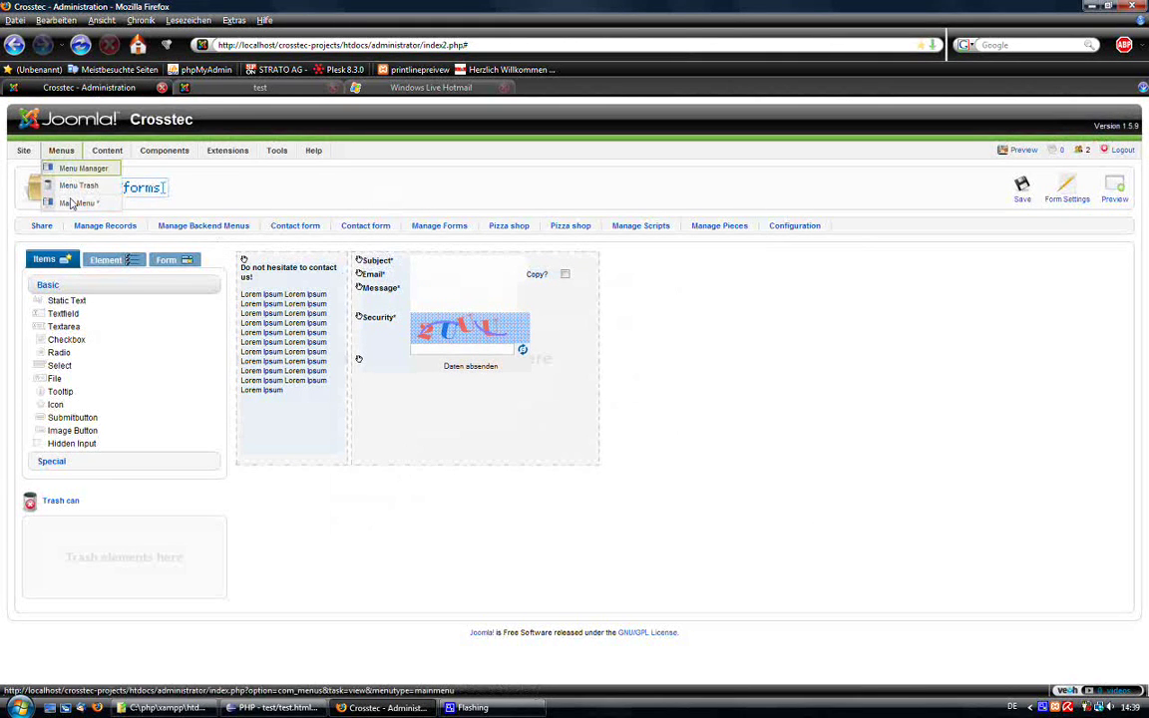
mouse_move(198, 166)
mouse_move(61, 152)
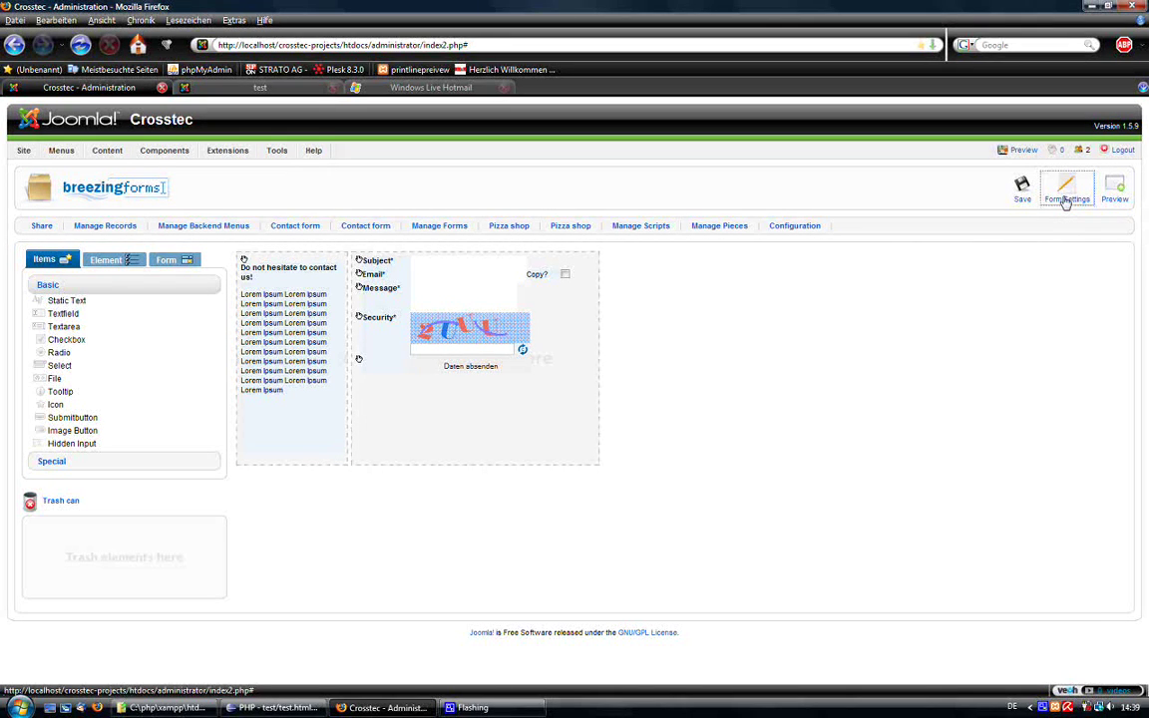
click(1066, 198)
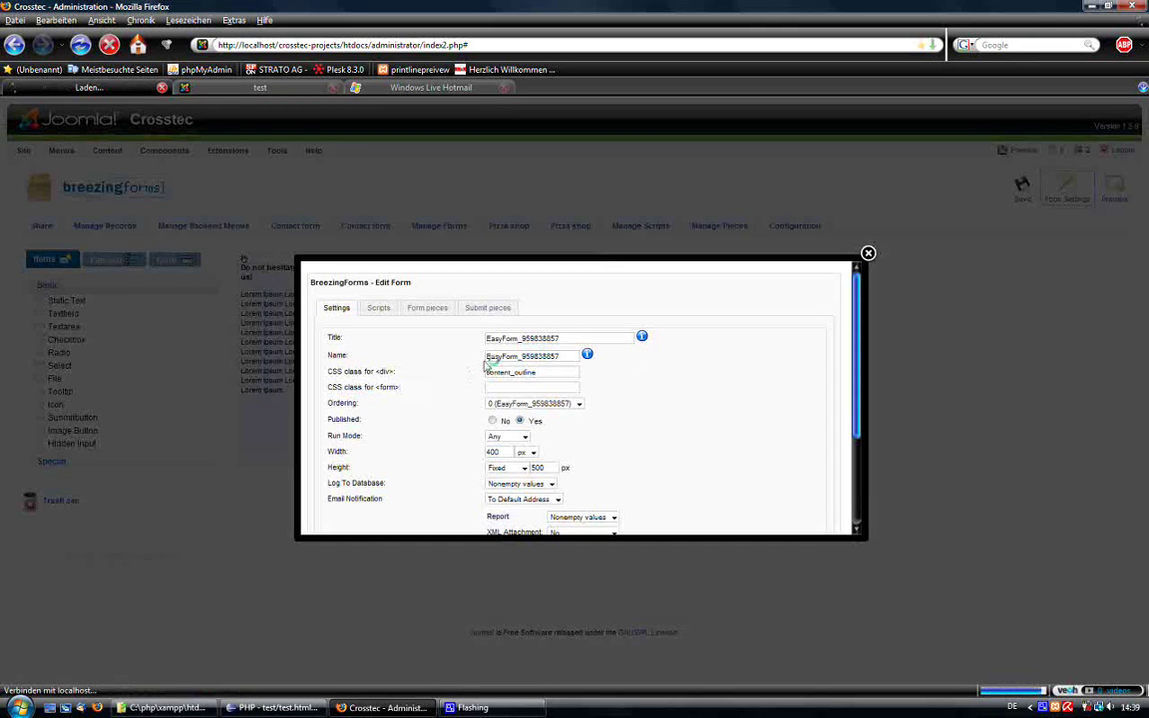
drag(569, 340, 452, 336)
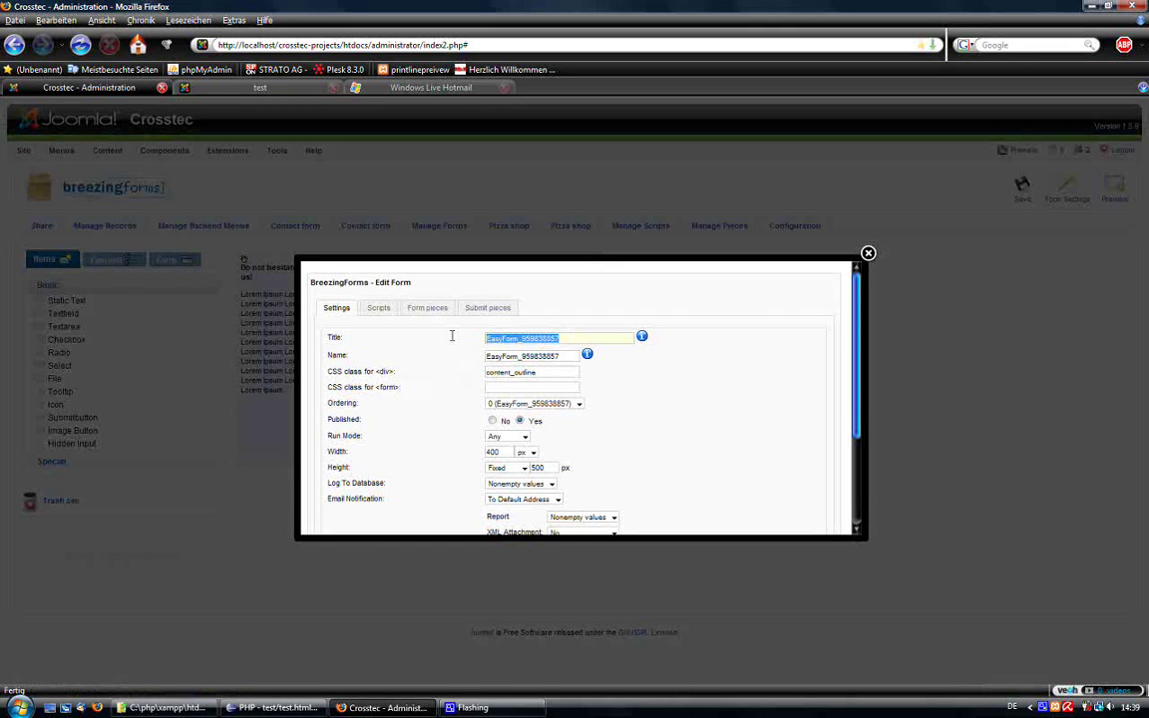
text(Ent)
text(anced Contact Form)
Reuse the title as the form name EnhancedContactForm and save the settings.
key(ctrl+a)
key(ctrl+c)
key(Tab)
key(ctrl+v)
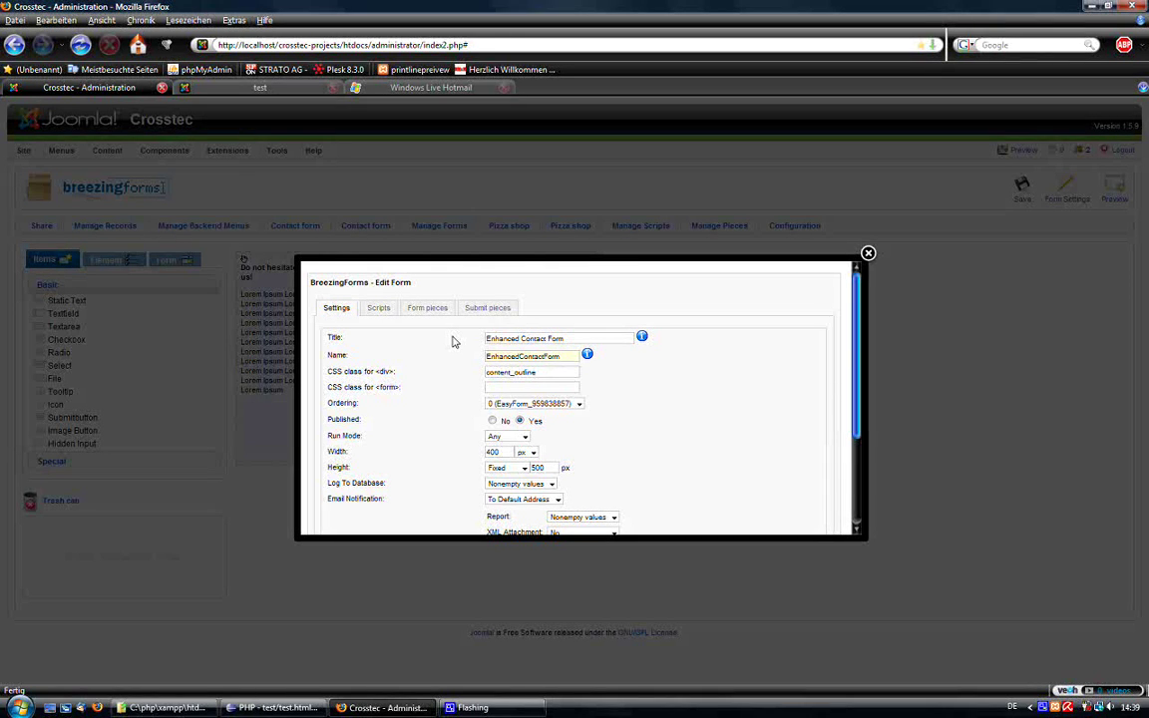
scroll(599, 329, down, 3)
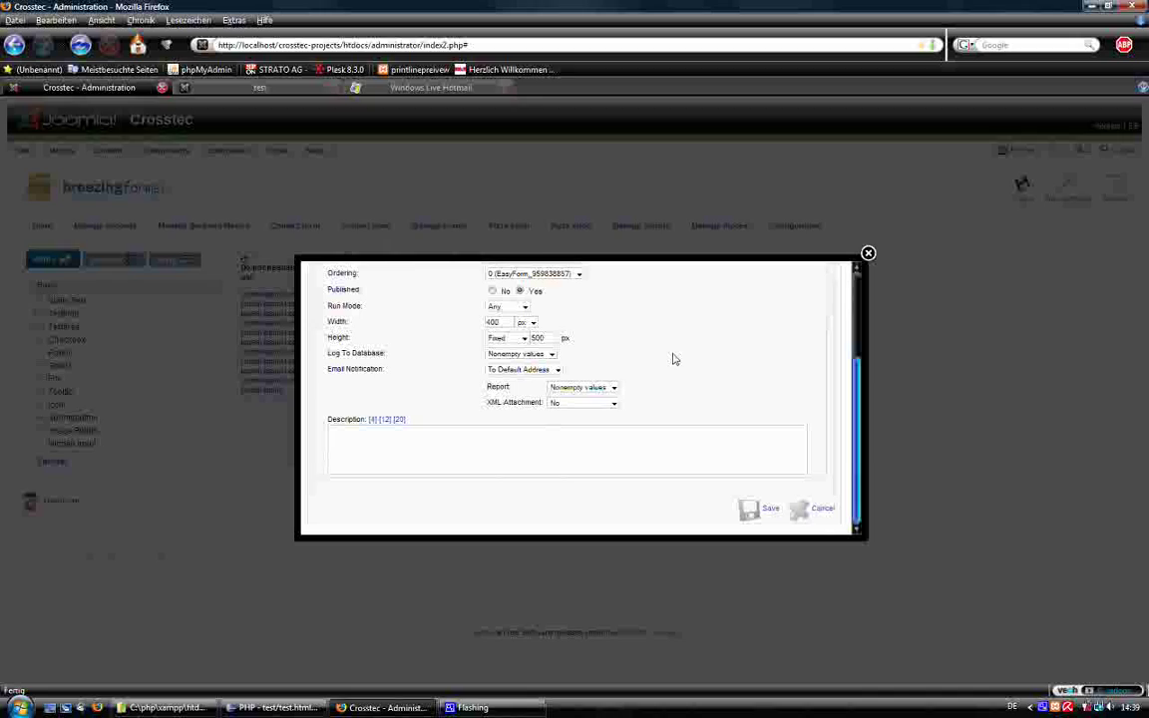
click(749, 509)
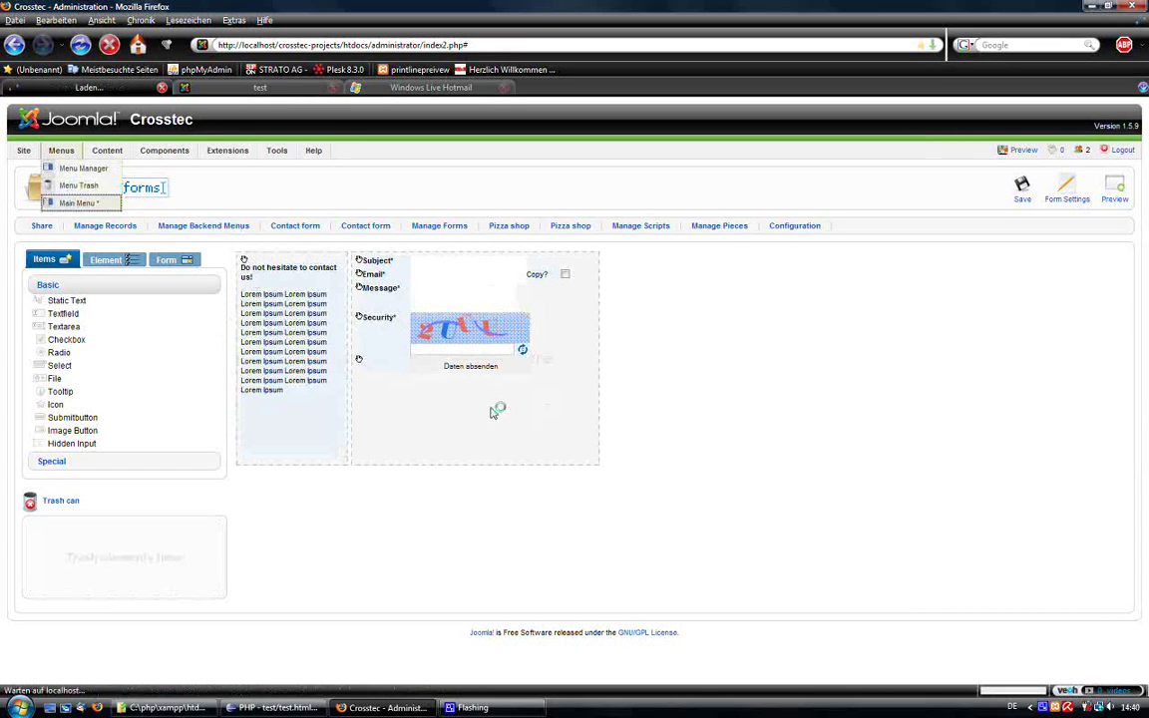
Create a BreezingForms Main Menu item titled 'Contact' for form 'EnhancedContactForm' and save it.
click(84, 203)
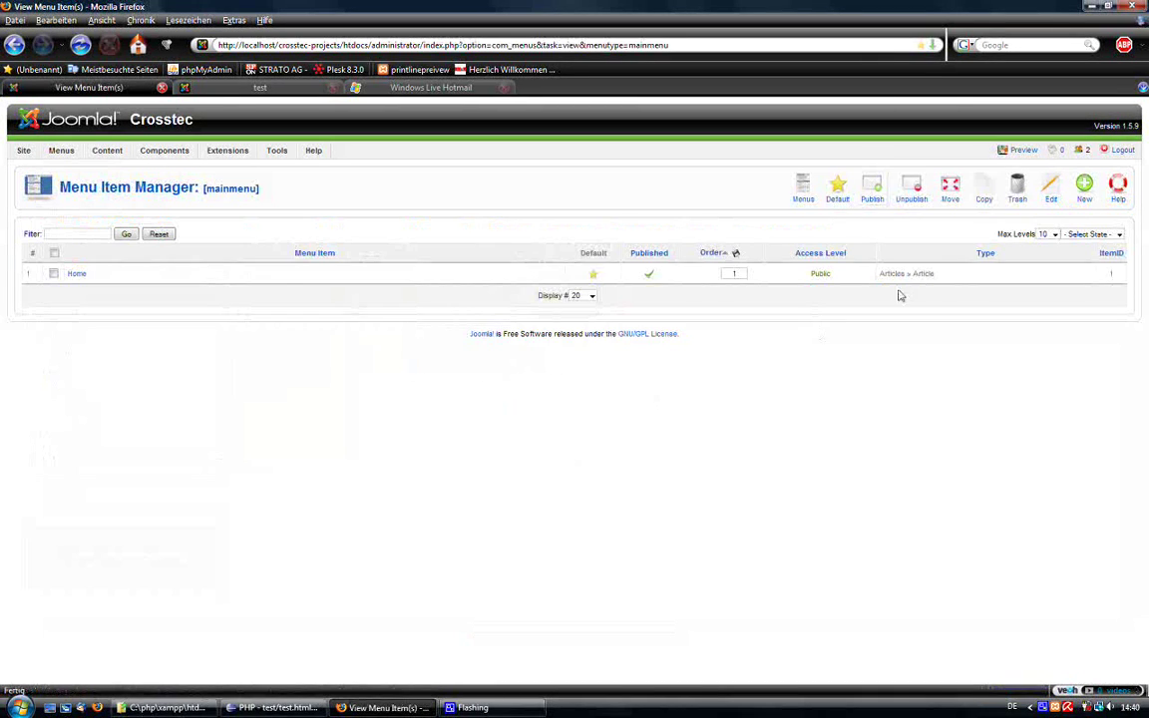
click(1084, 188)
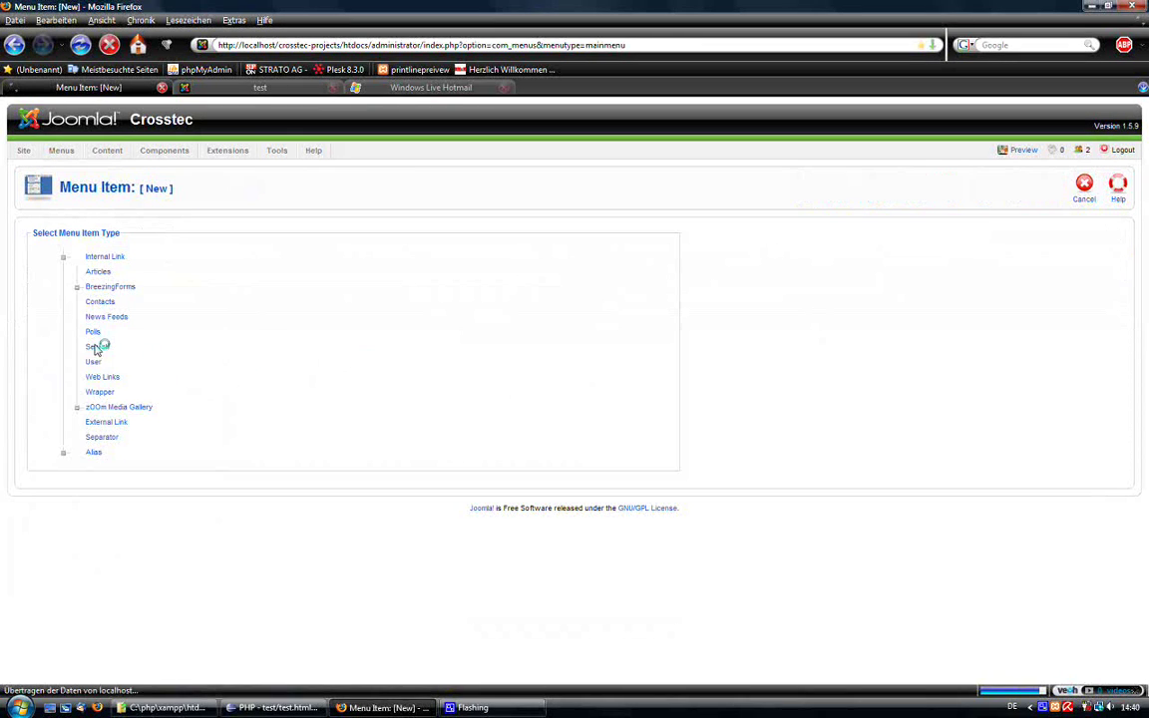
click(112, 287)
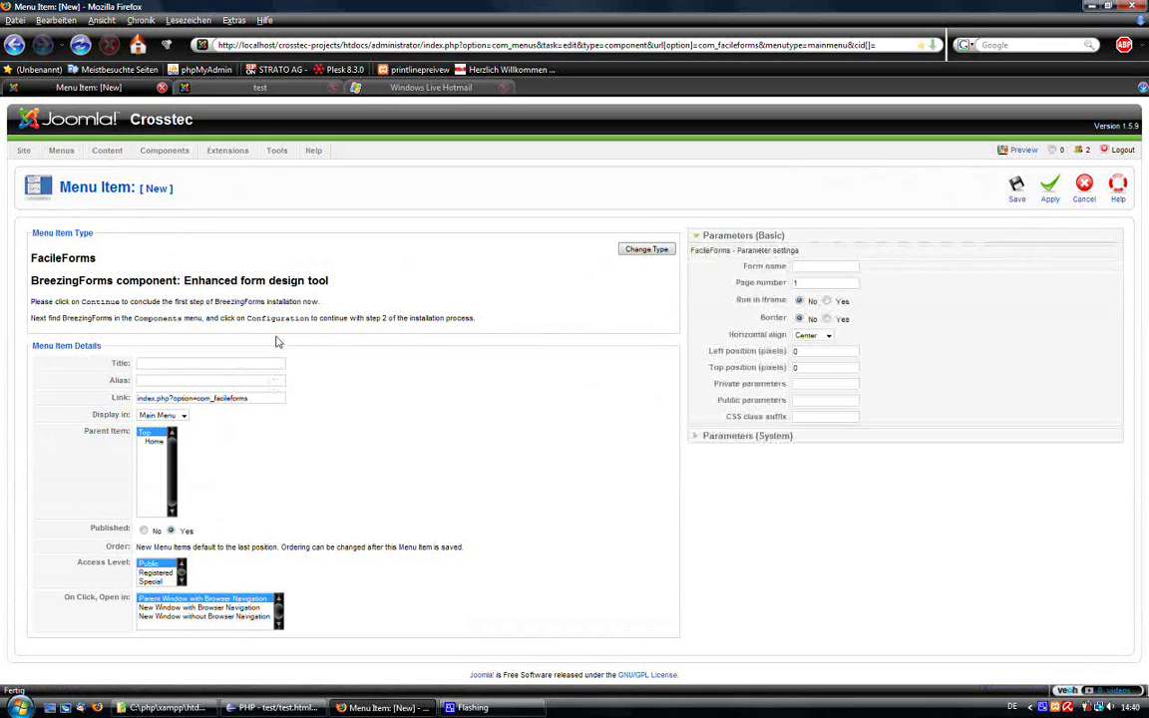
text(Contact)
click(153, 379)
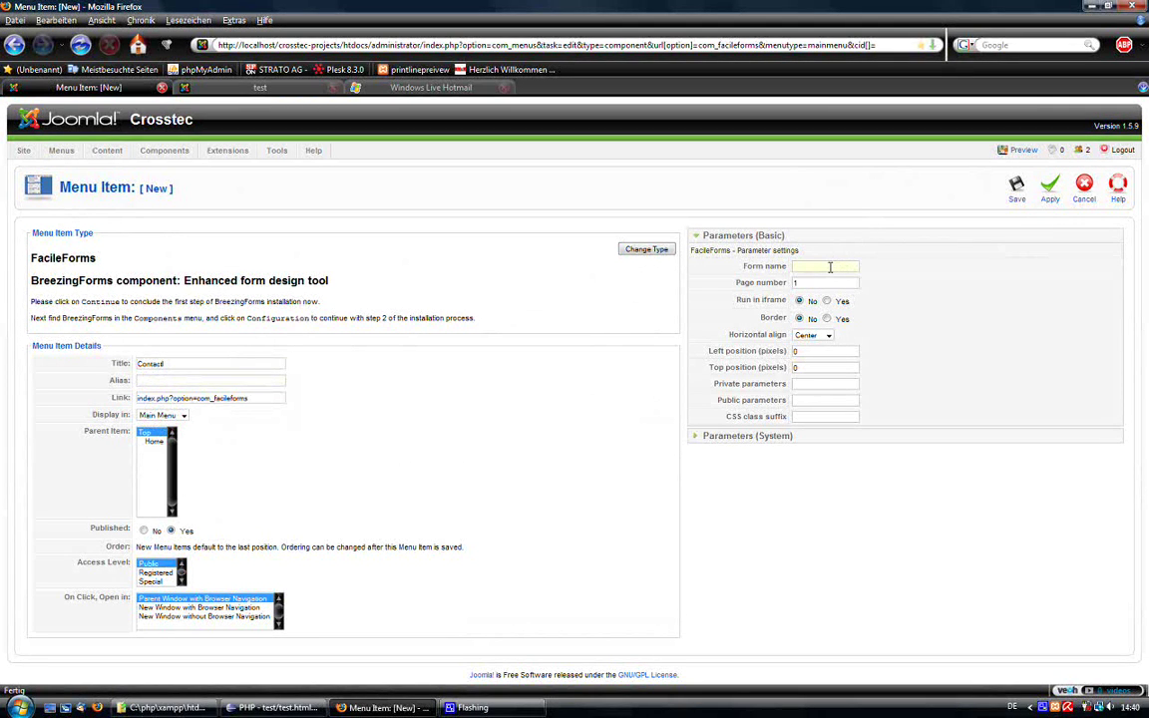
text(EnhancedContactForm)
click(1016, 190)
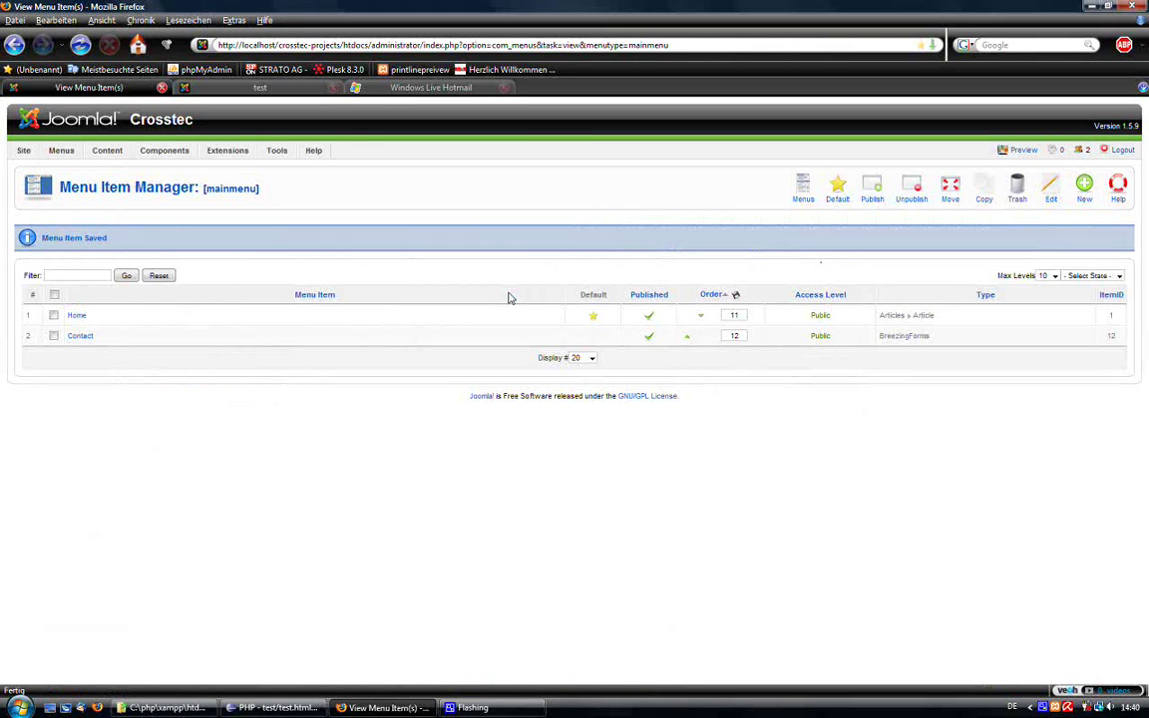
On the site frontend, reload Home and open the new Contact page with the Enhanced Contact Form.
click(251, 88)
click(261, 263)
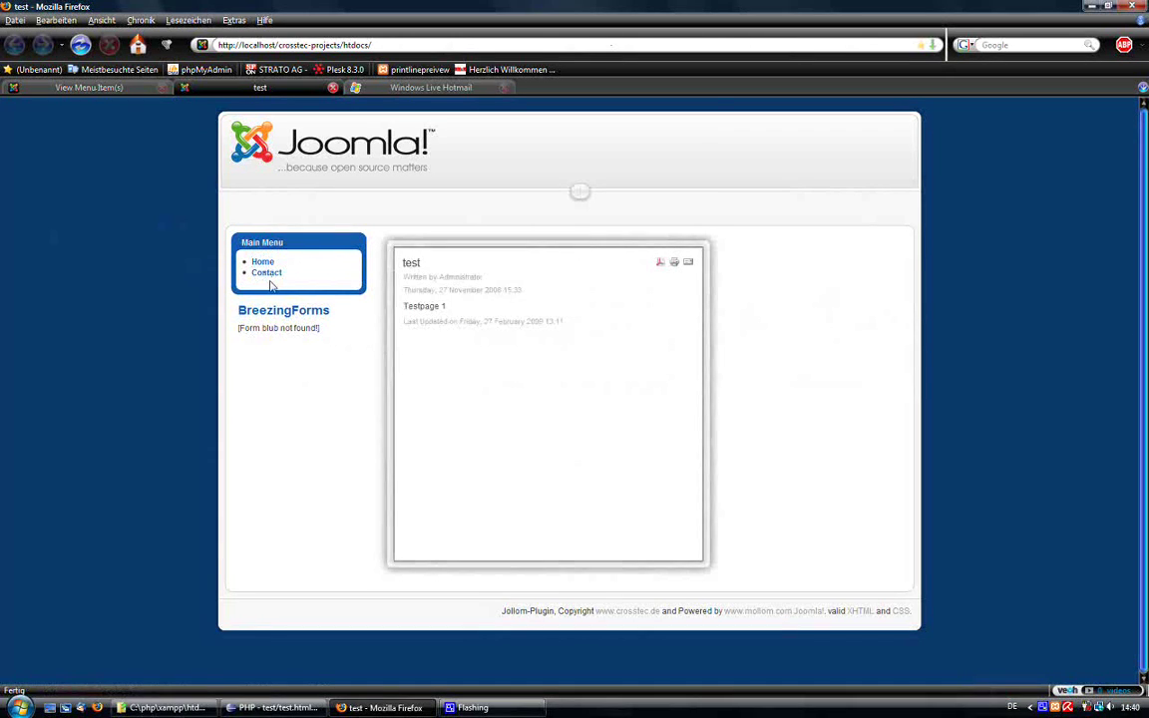
click(270, 275)
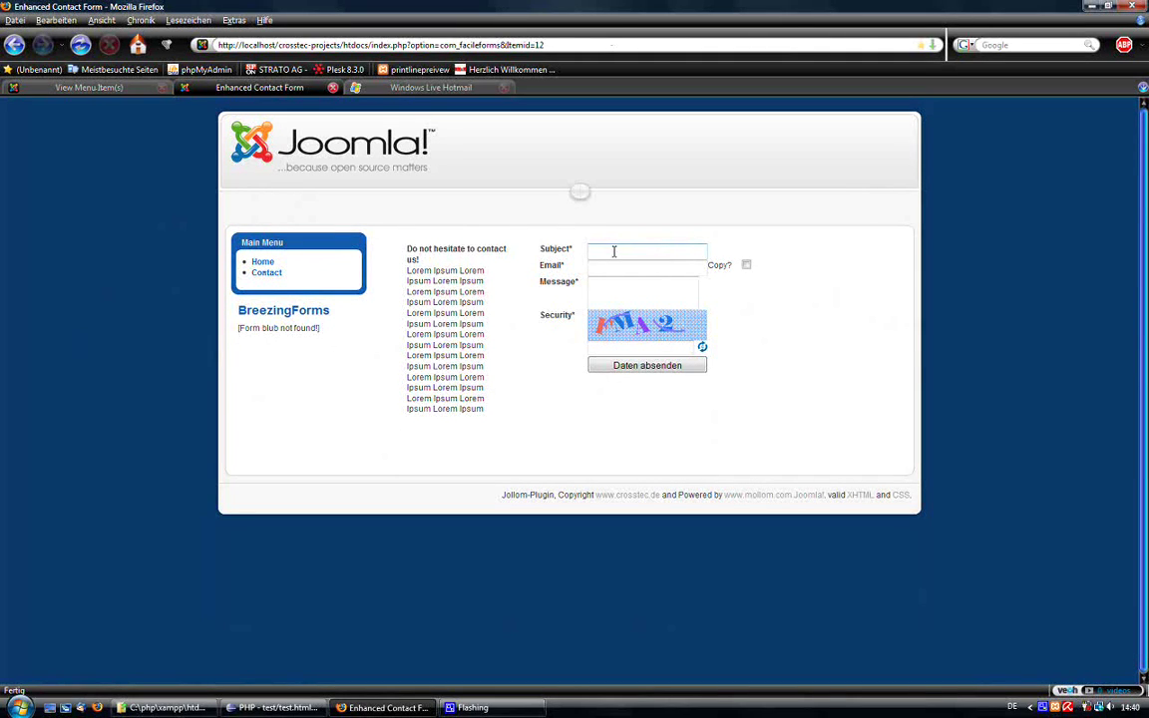
Open the Enhanced Contact Form from BreezingForms' Manage Forms list.
click(75, 89)
mouse_move(164, 151)
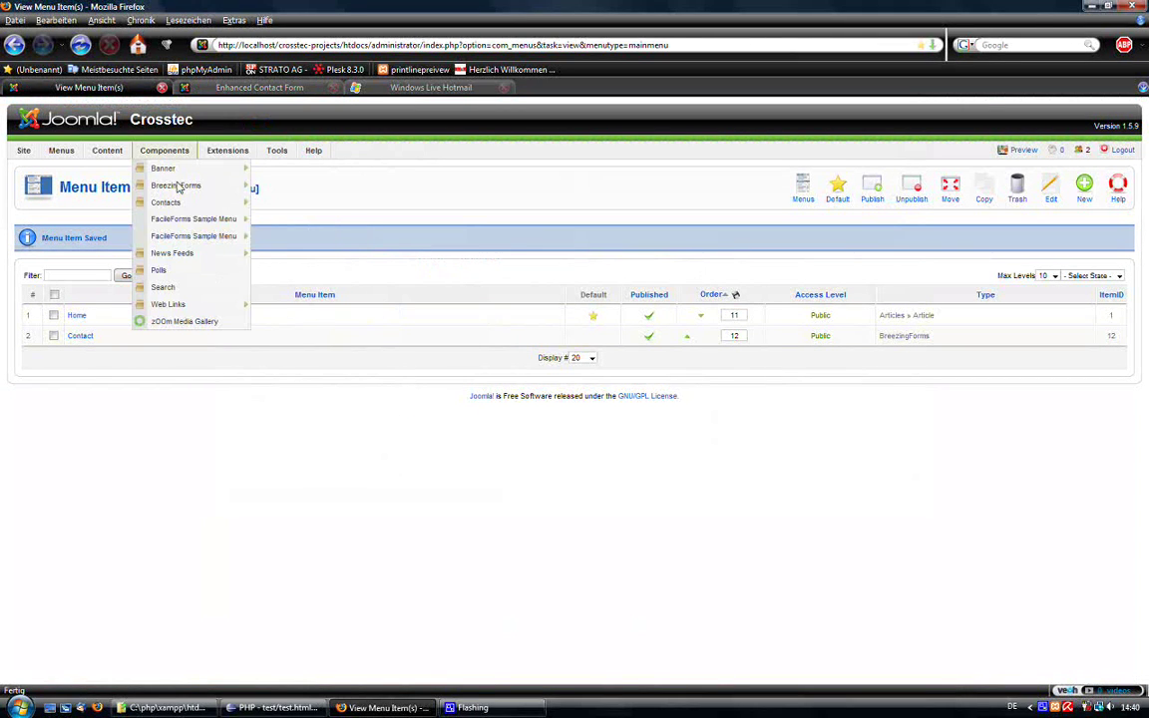
mouse_move(175, 186)
click(287, 239)
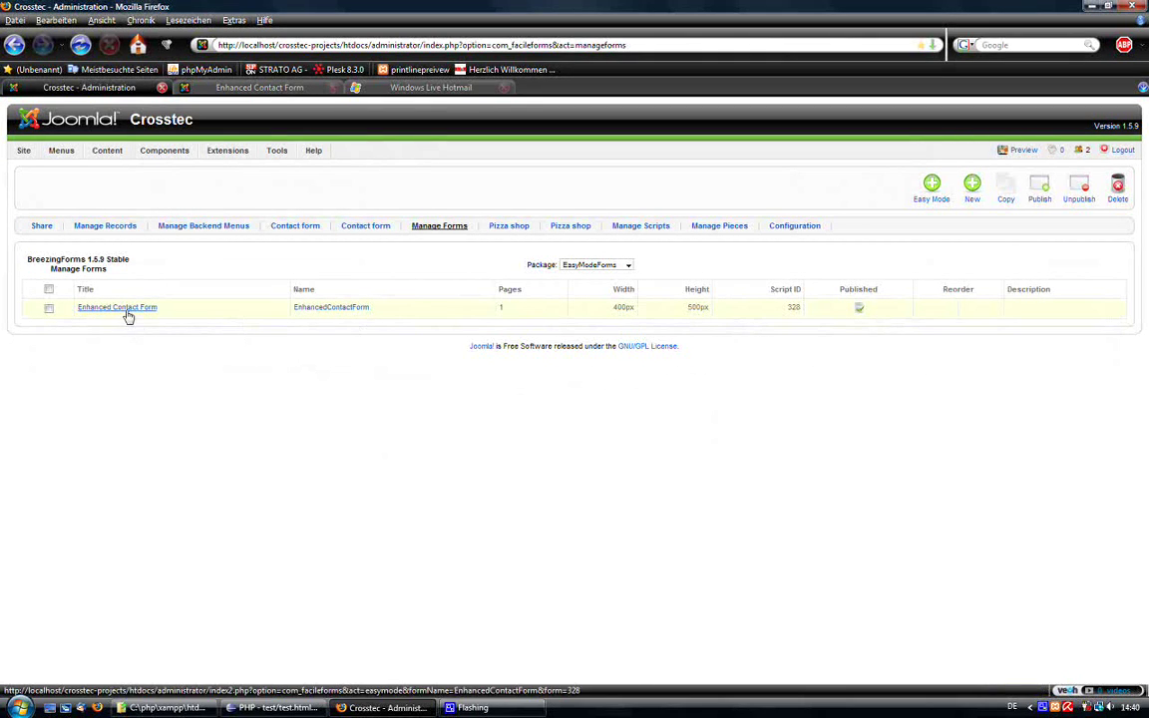
click(122, 309)
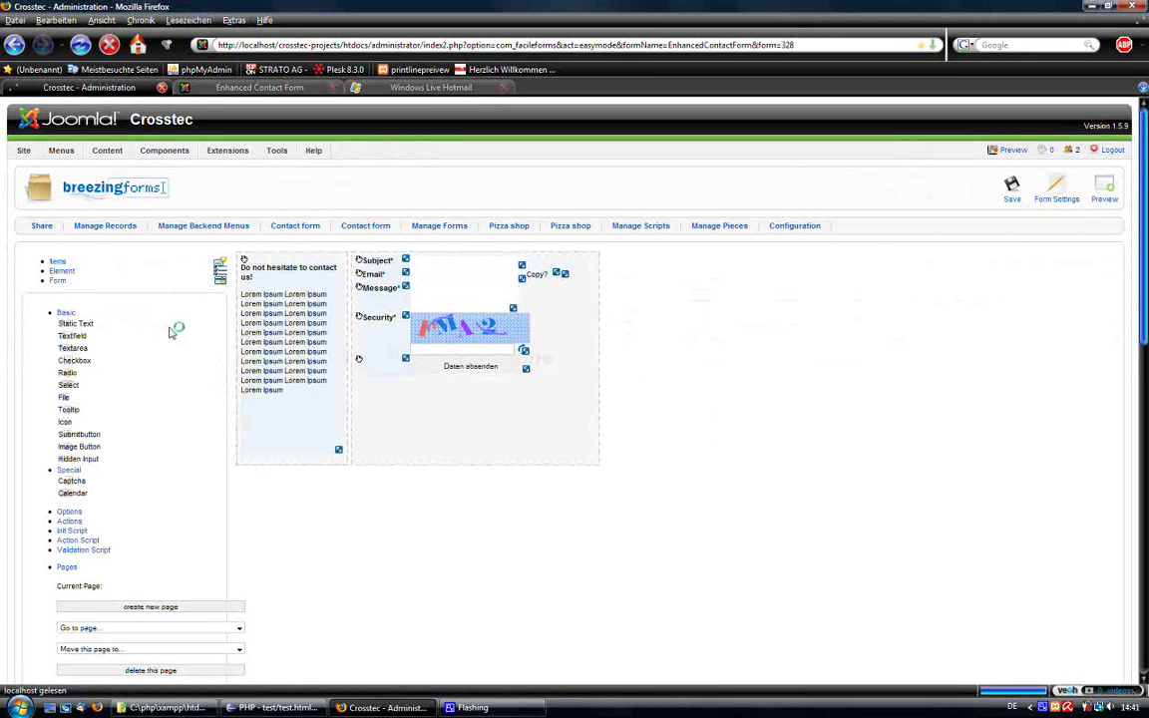
Create a new page in the form and go to page 2.
click(182, 262)
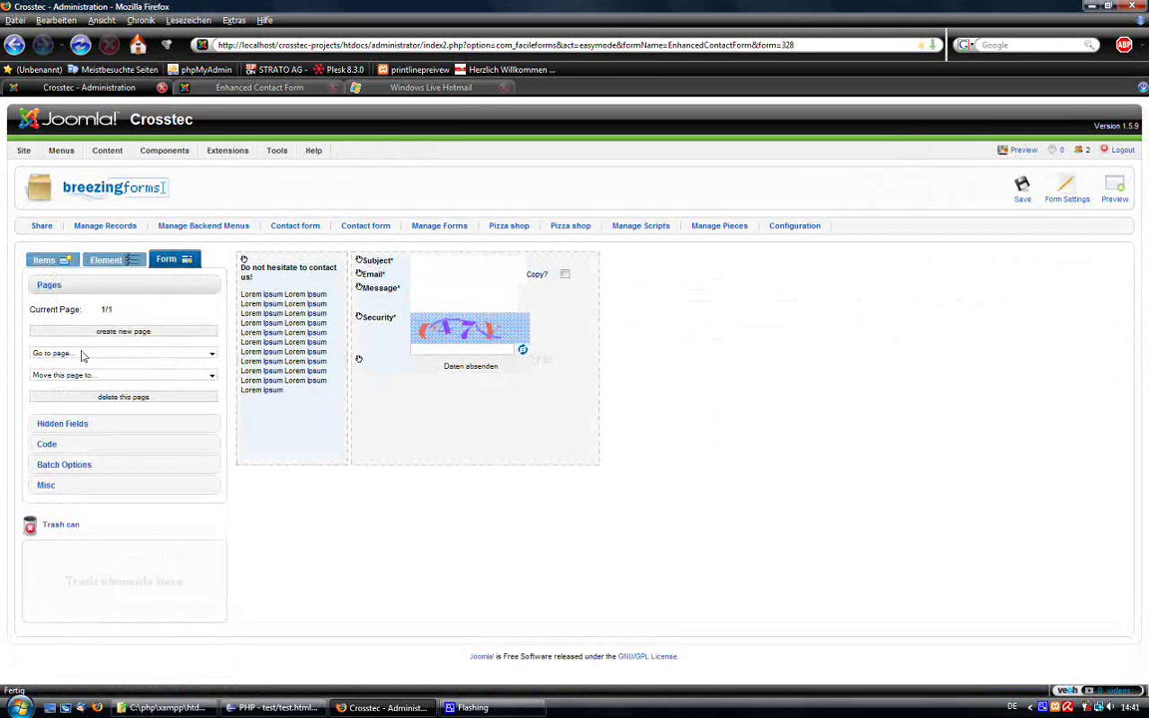
click(85, 354)
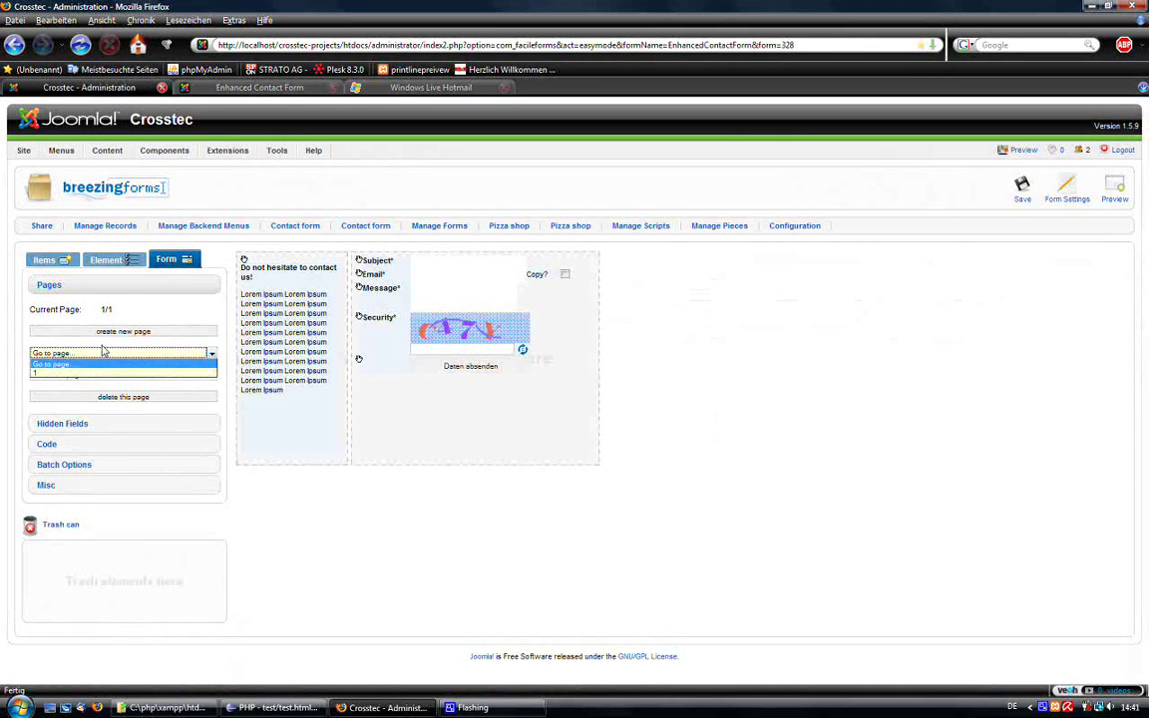
click(121, 333)
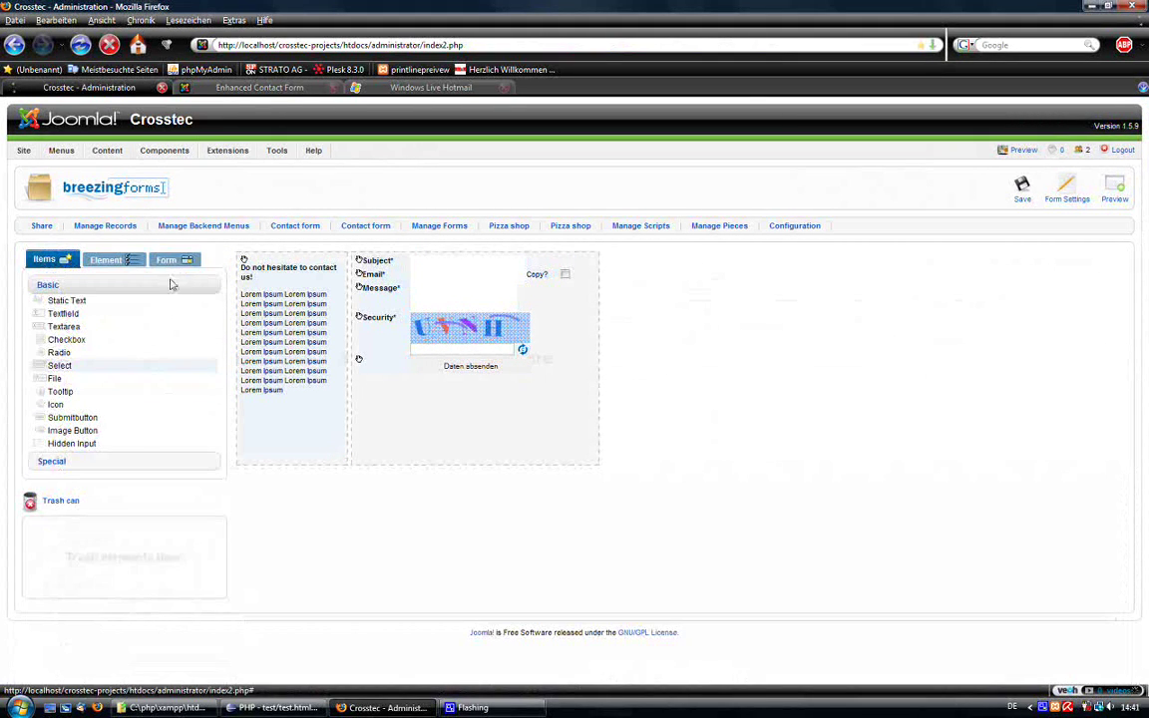
click(166, 261)
click(113, 354)
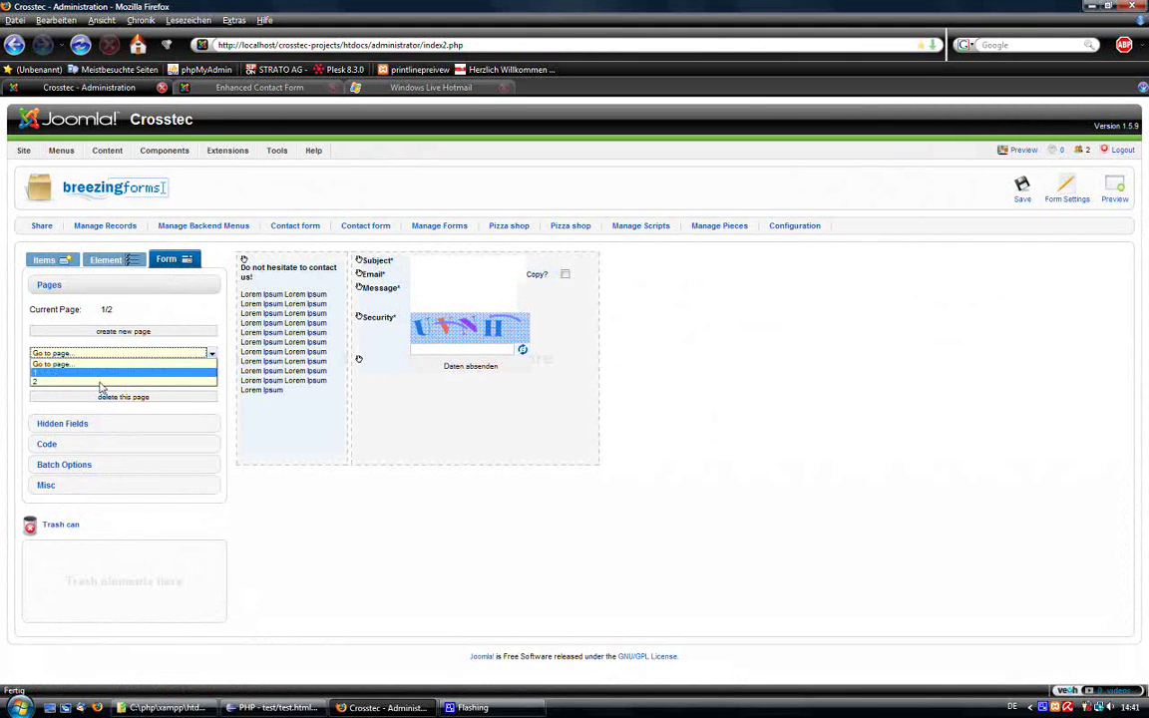
click(102, 381)
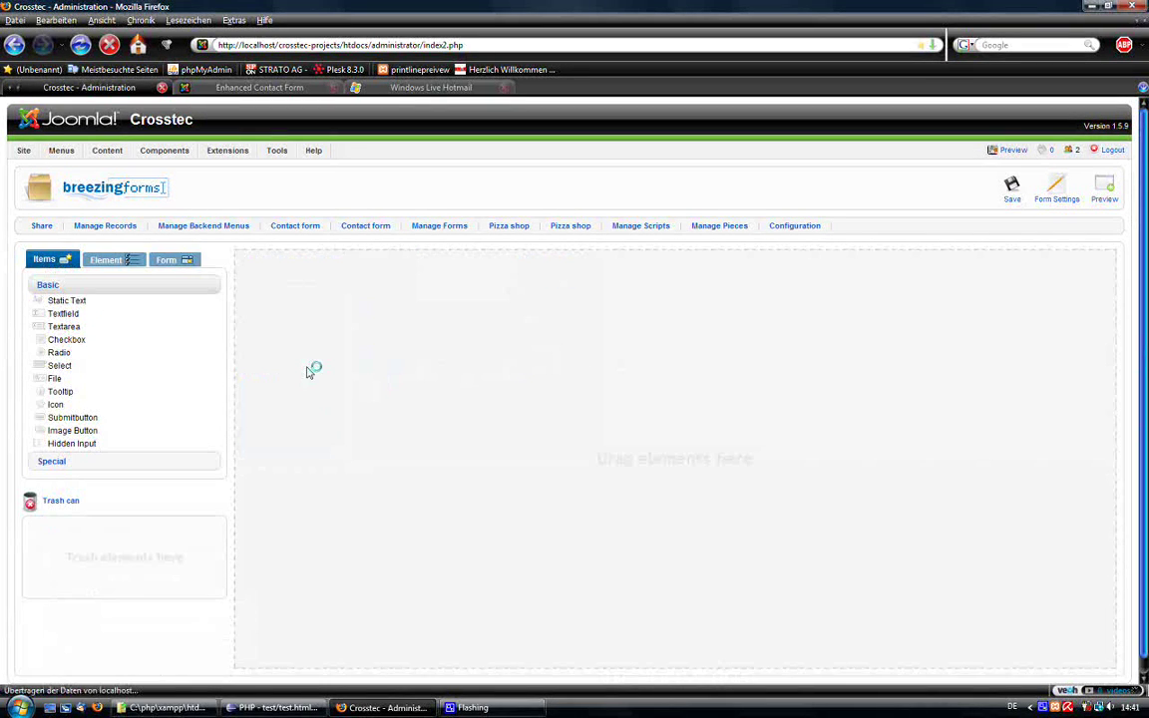
scroll(630, 336, down, 1)
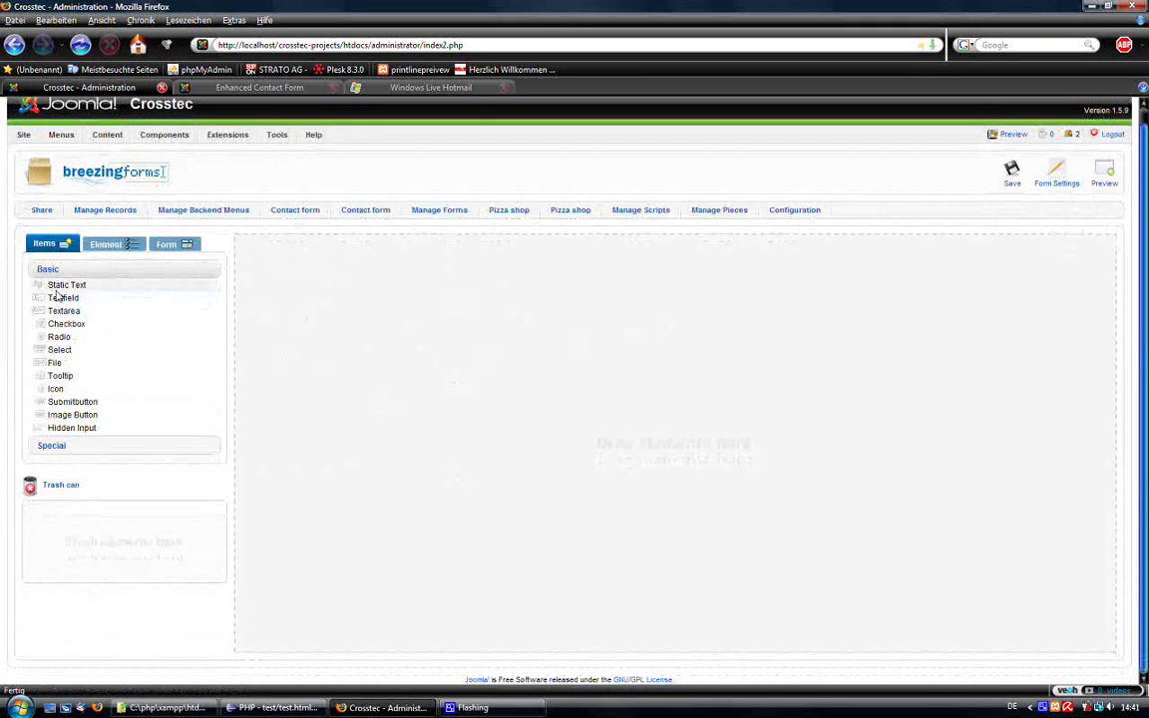
Add a static text '<b>Thank you!</b>' to page 2 and save the form.
drag(67, 284, 385, 313)
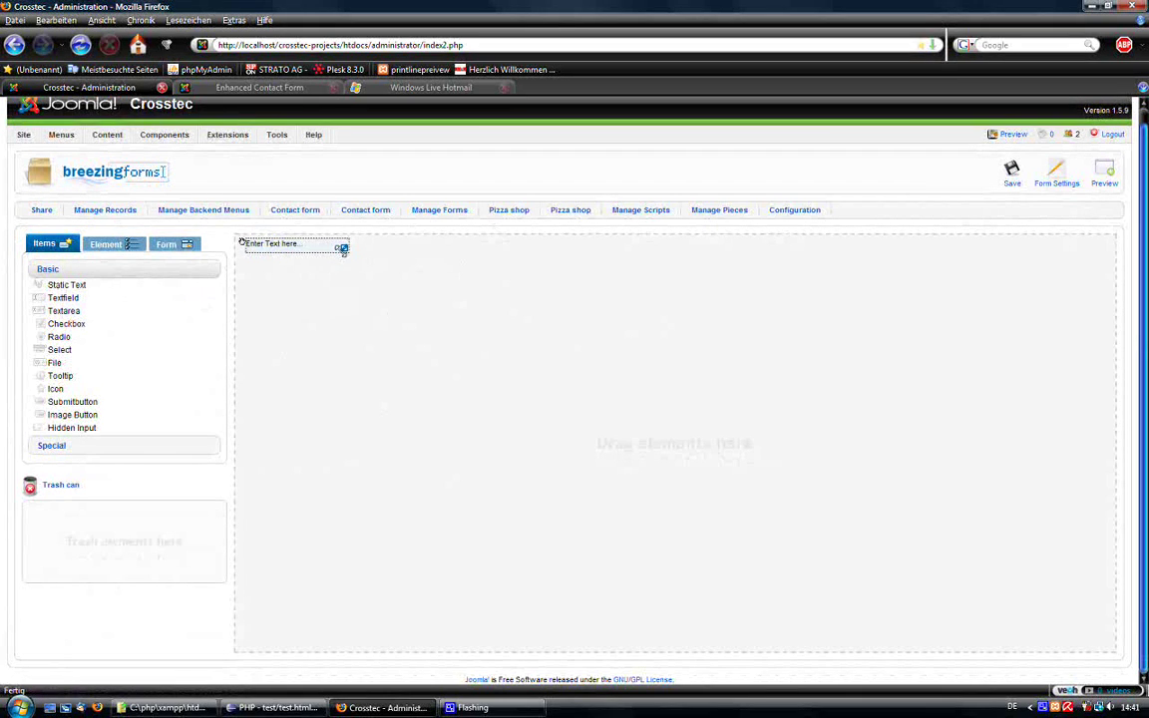
drag(341, 246, 484, 387)
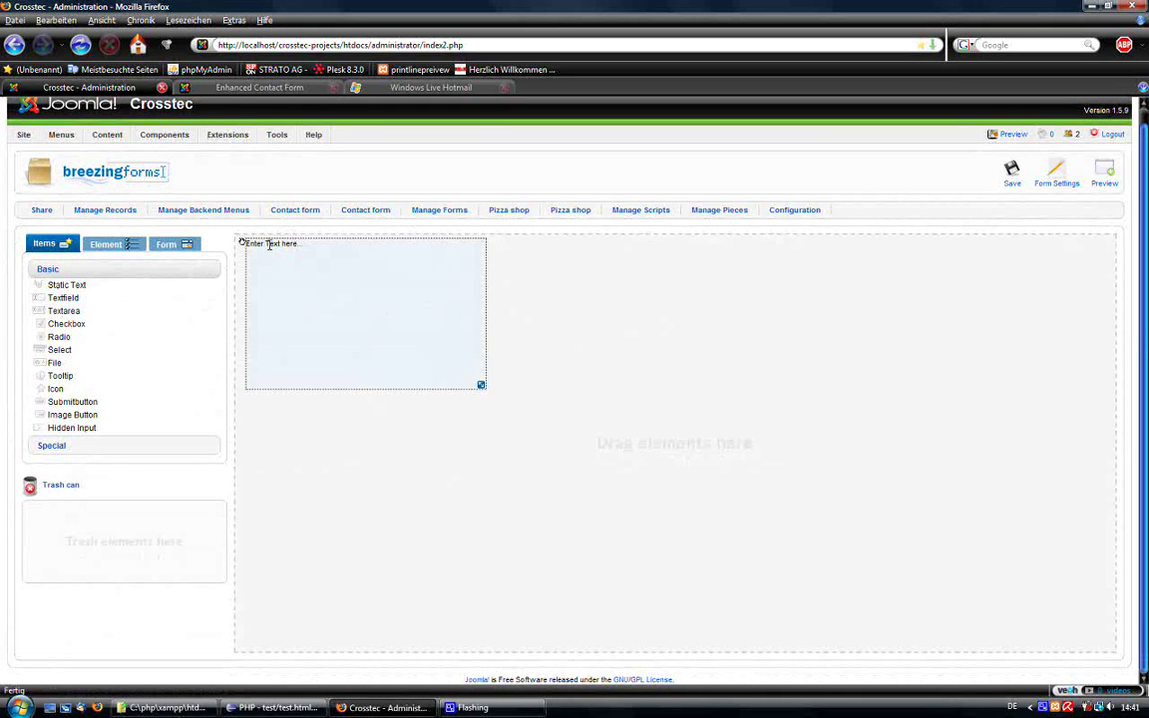
click(119, 245)
text(<b>Thank)
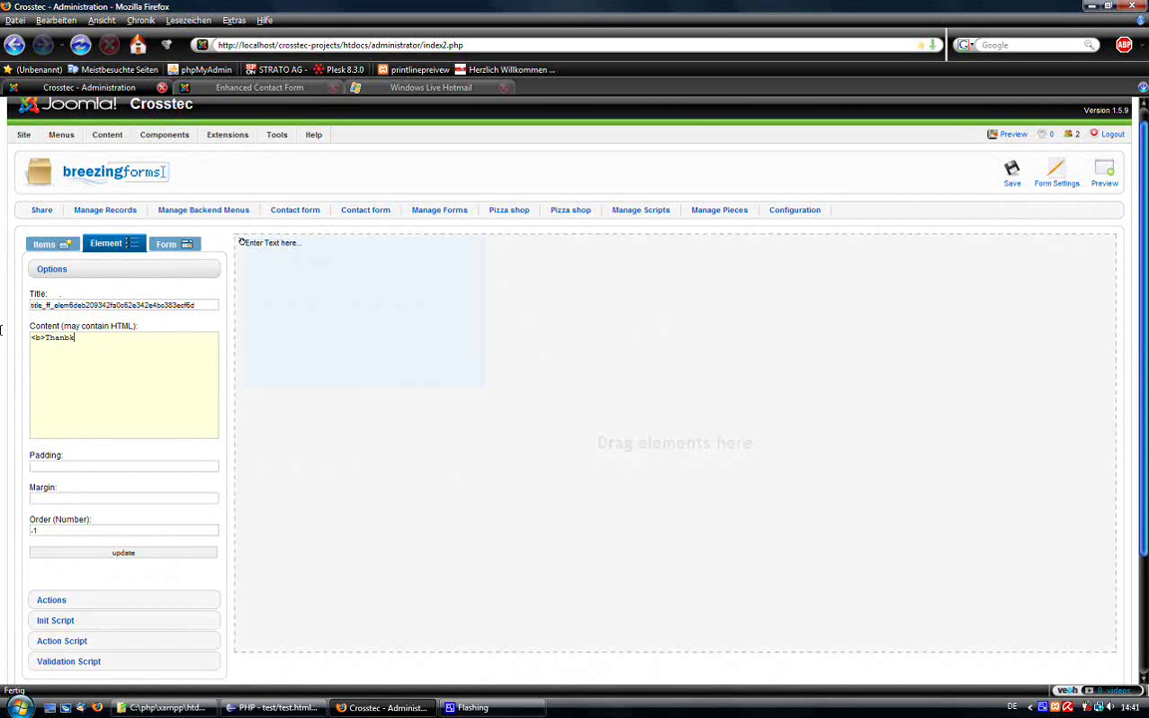
text( you!</b>)
click(85, 553)
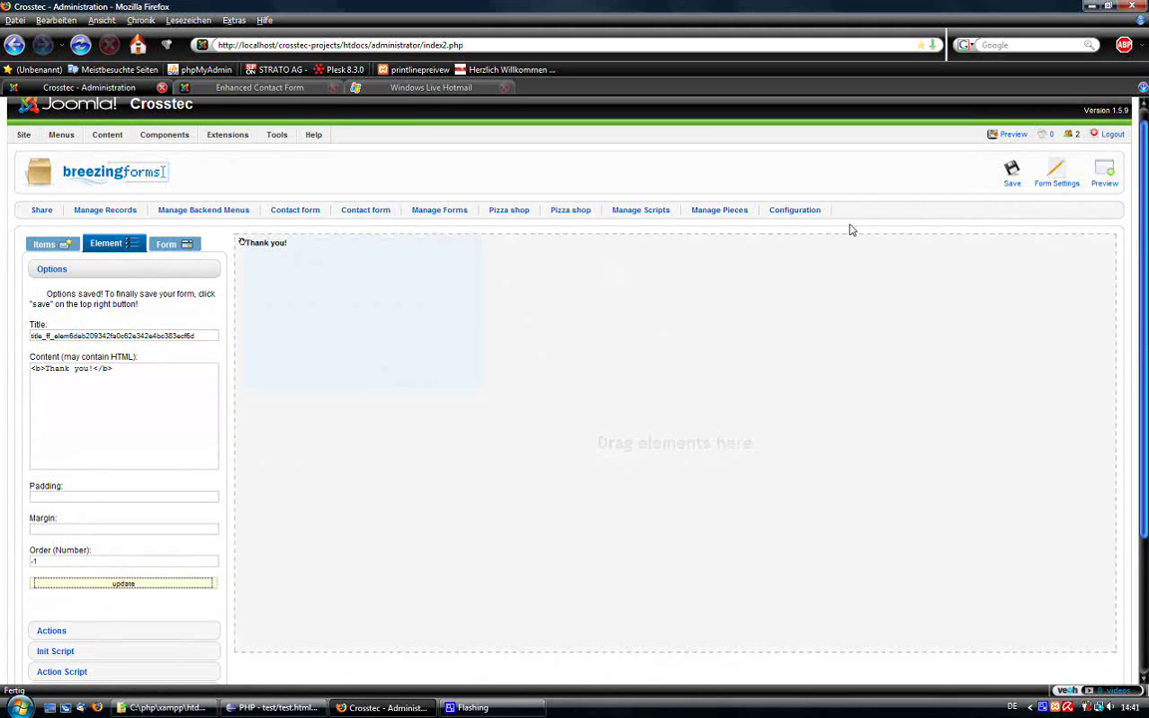
click(1011, 173)
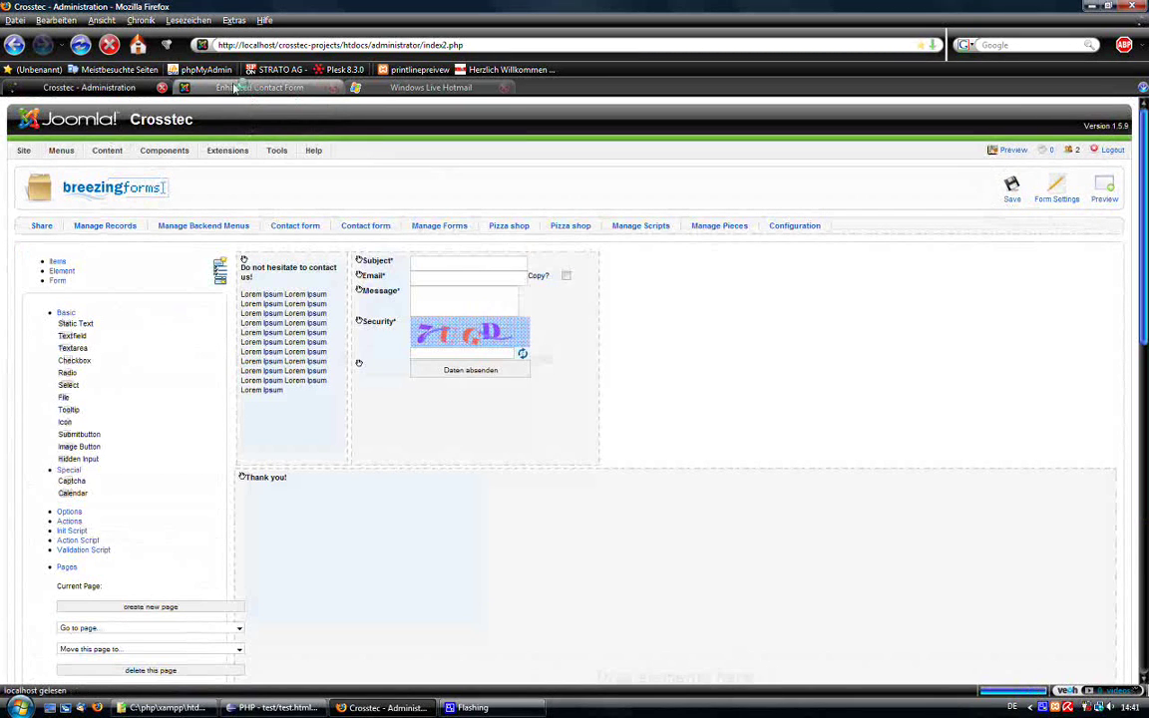
Reload the Contact page and fill in subject 'Hi there!', the sender's e-mail, Copy ticked, and a message.
click(239, 87)
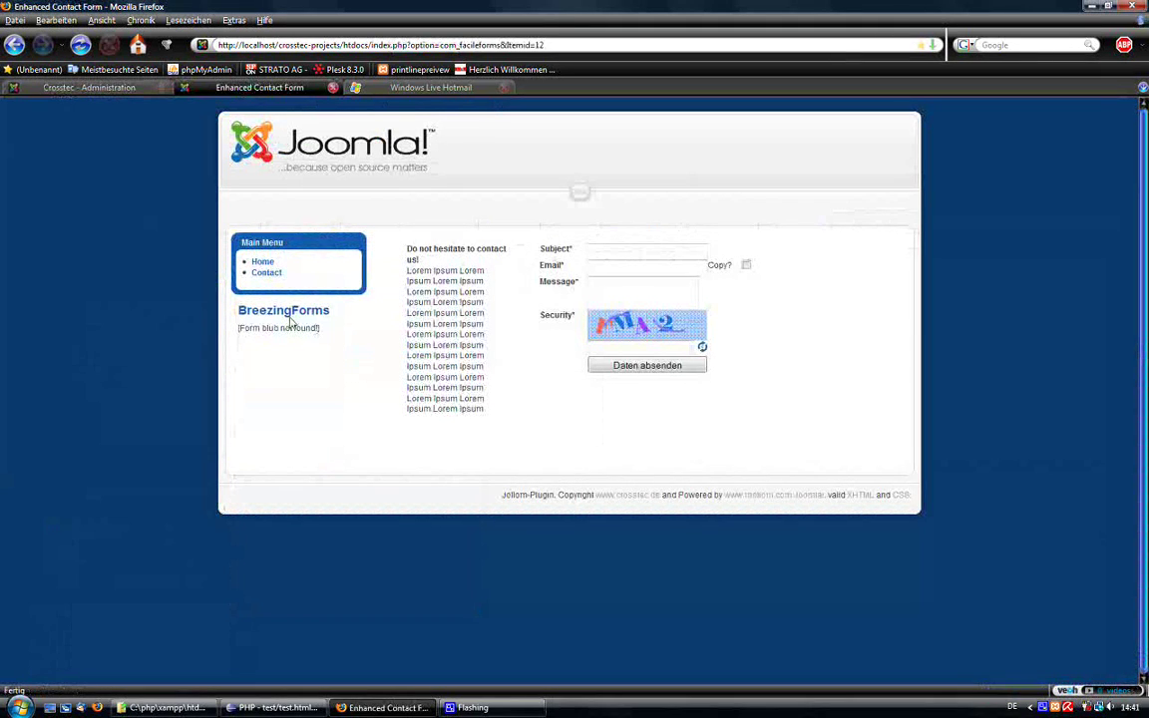
click(266, 272)
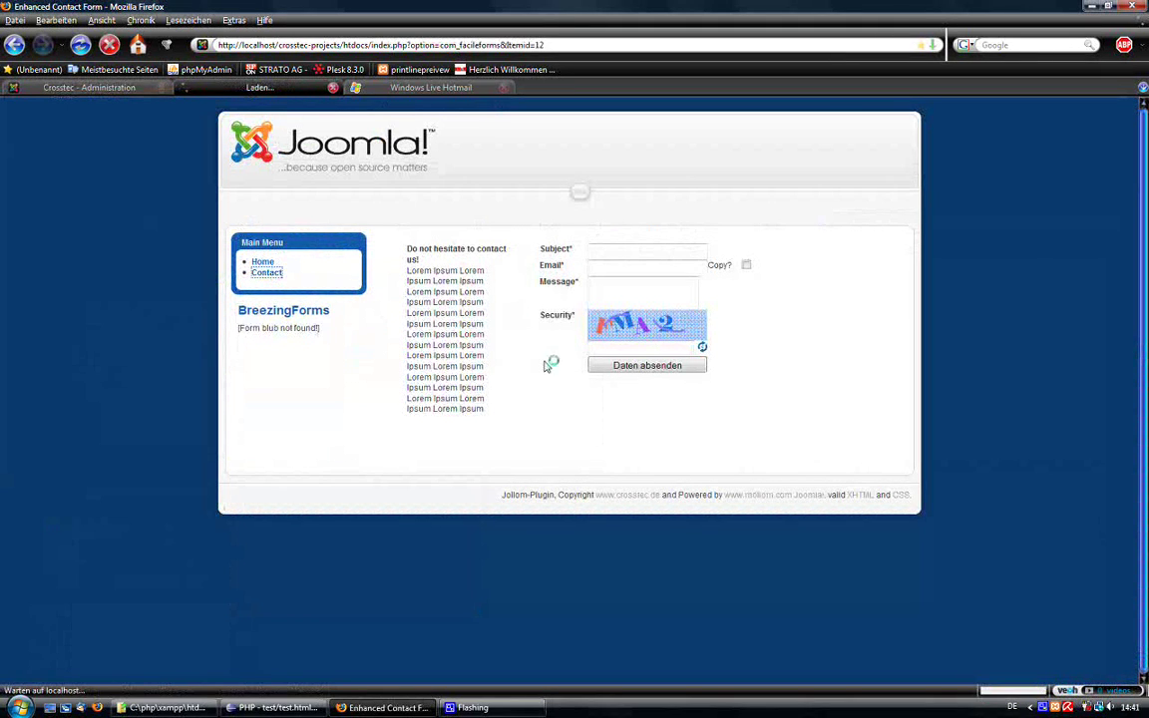
click(615, 251)
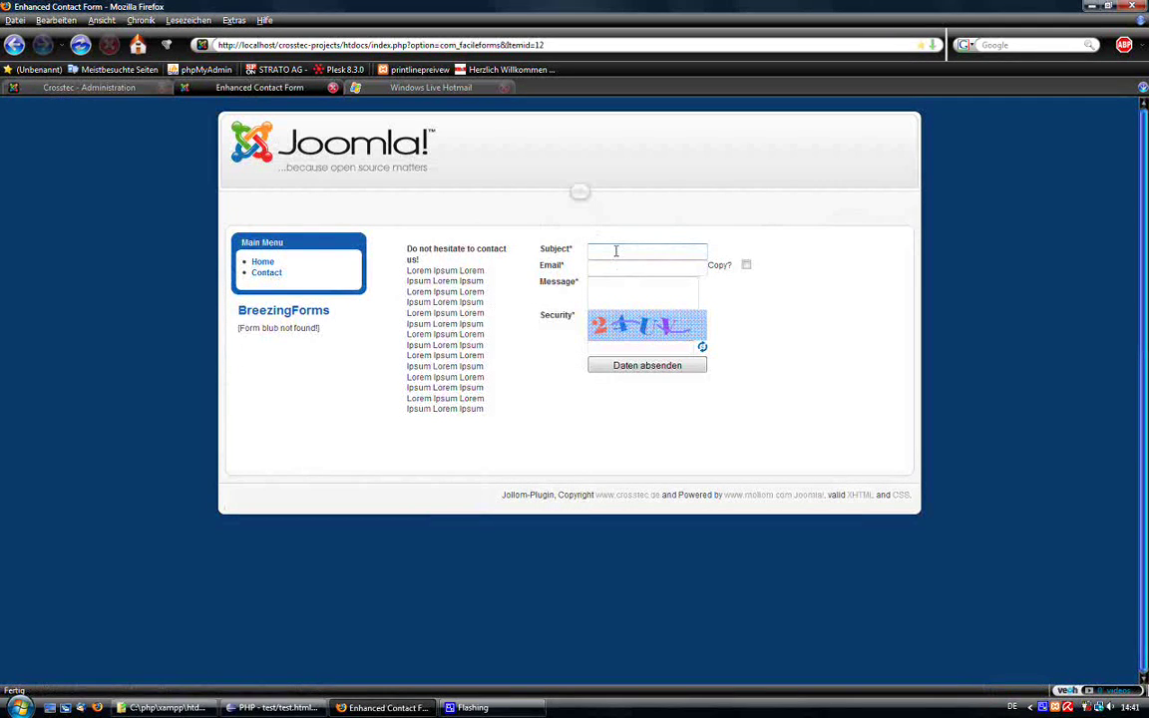
text(Hi there!)
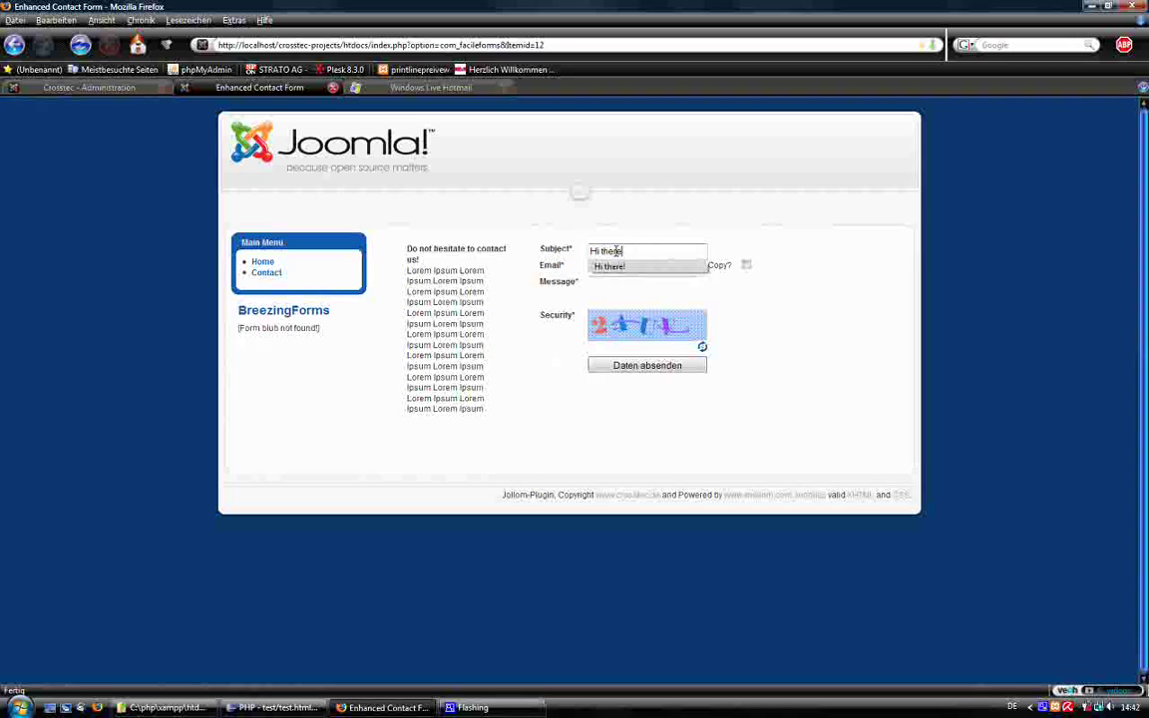
key(Tab)
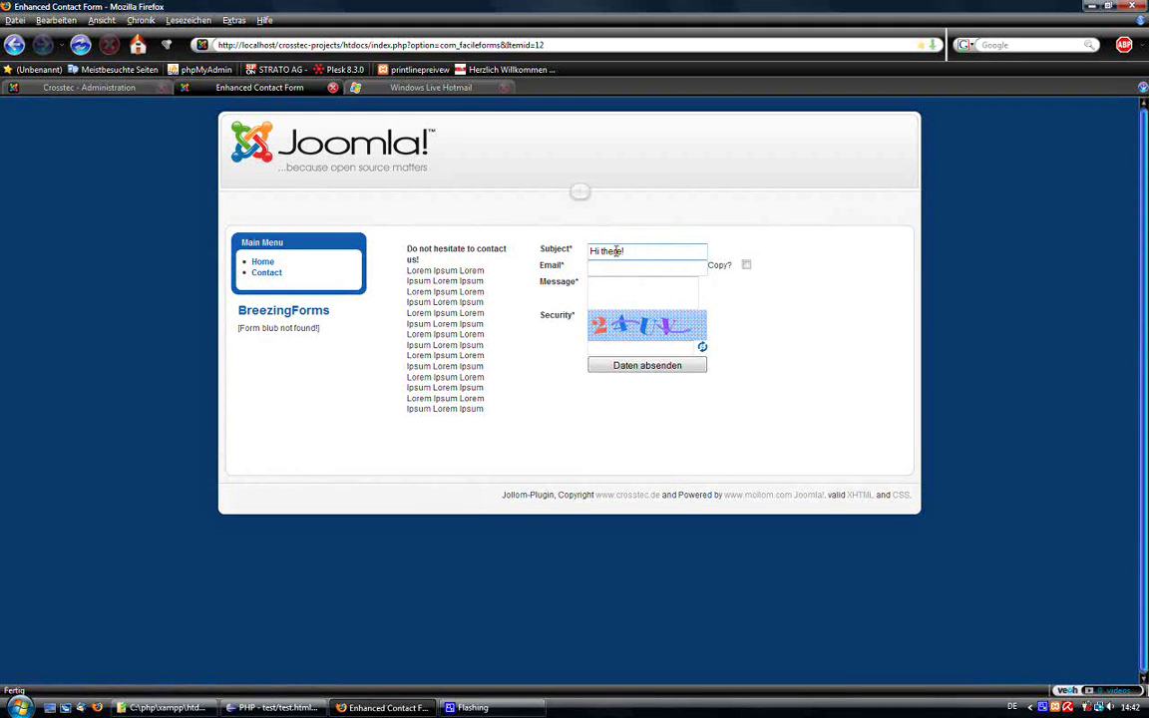
text(bree)
key(Down)
key(Return)
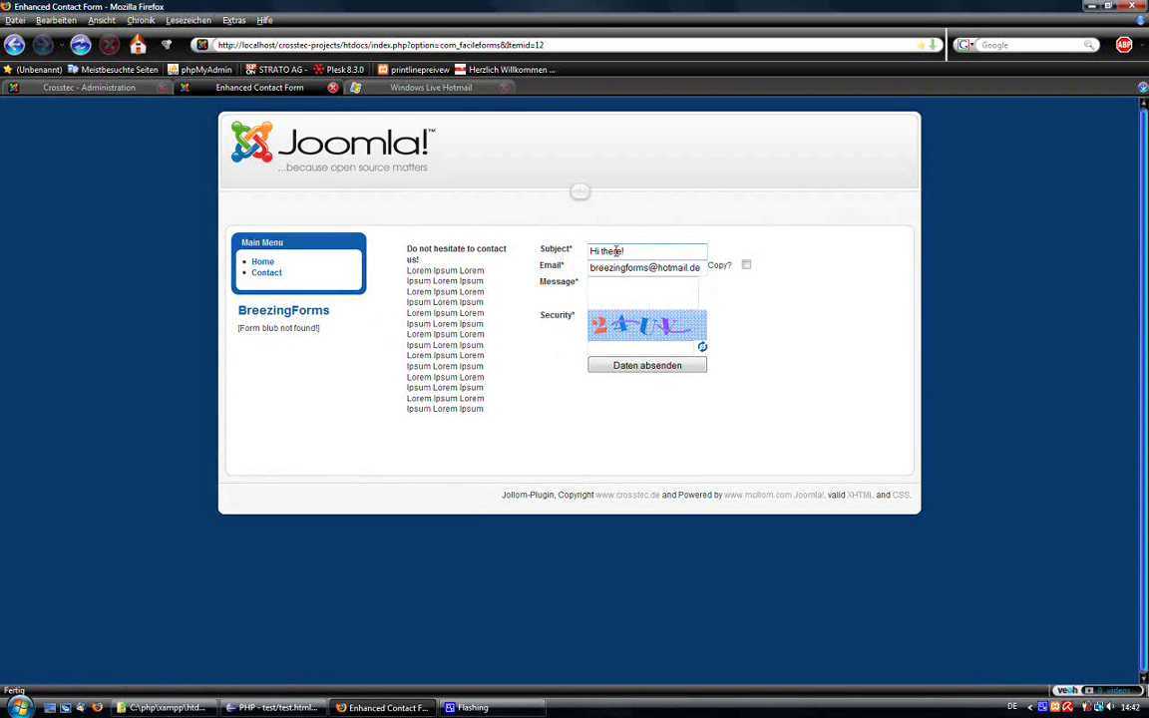
click(746, 264)
text(o IO )
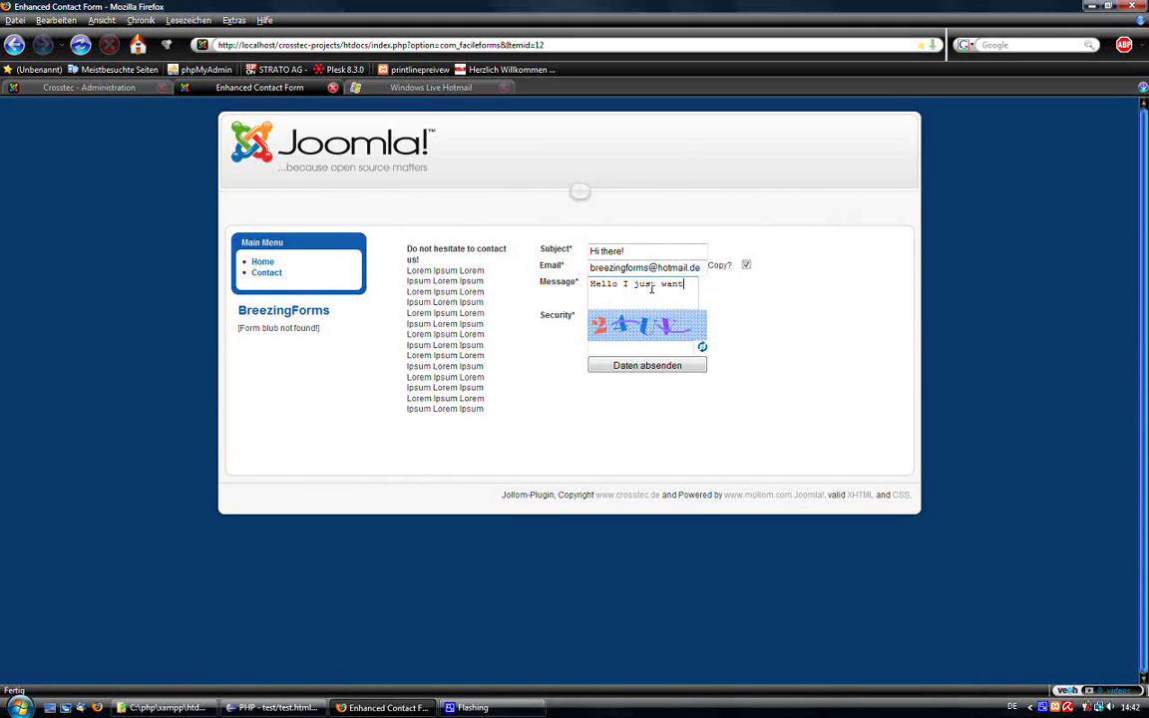
text(et you know this is cool!)
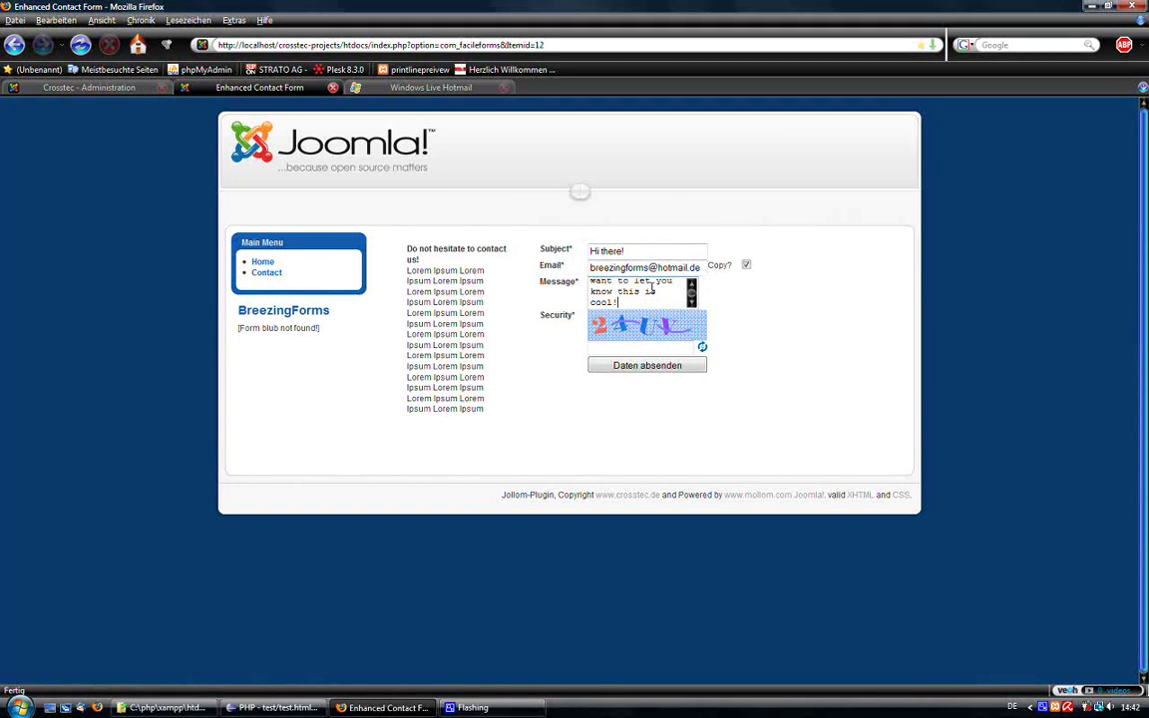
Submit the form, and after the captcha alert correct the security code to 86rs and resubmit.
click(608, 365)
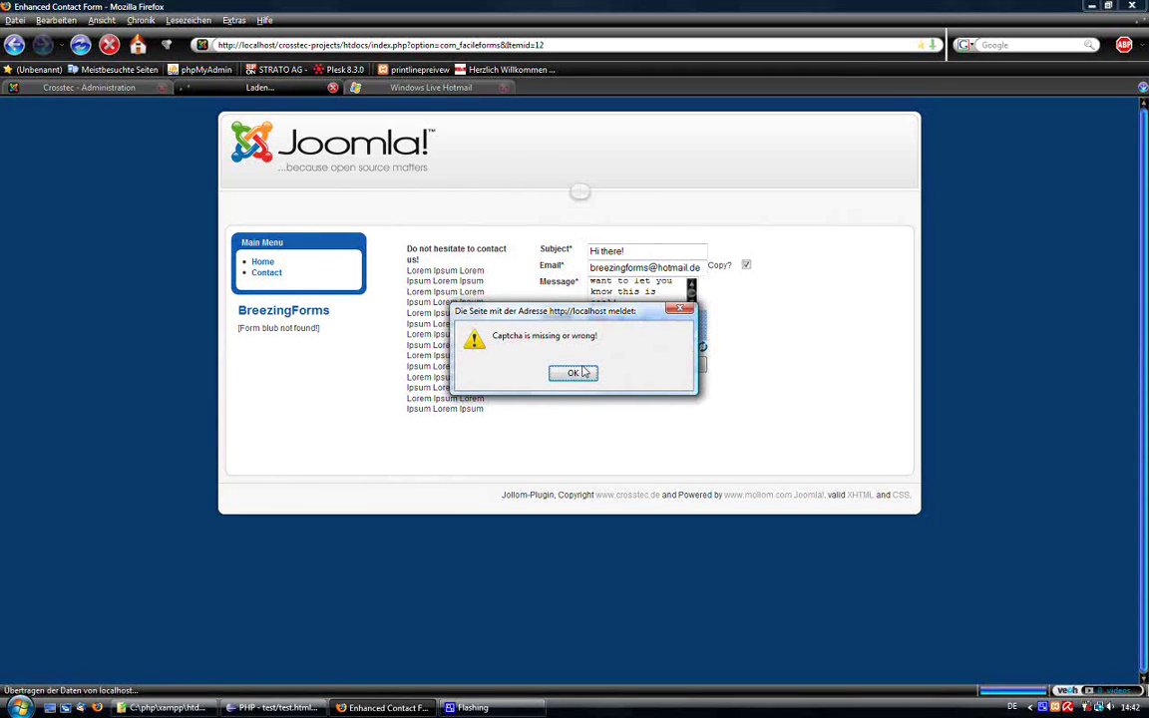
click(584, 372)
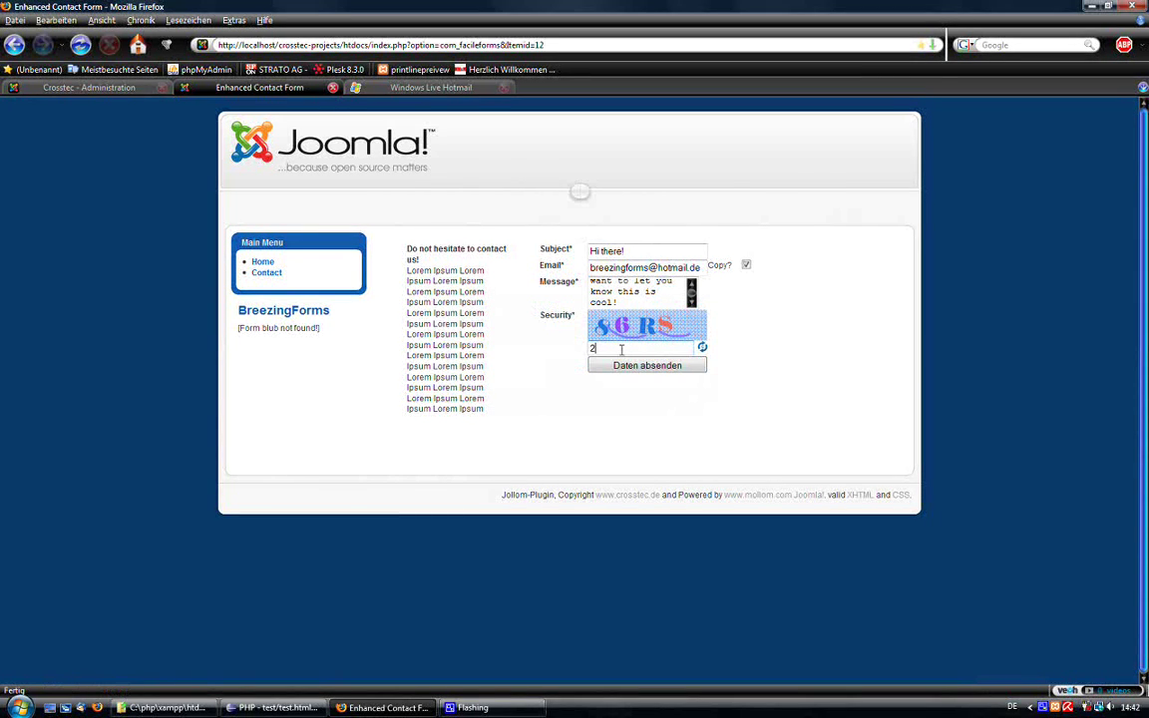
click(620, 349)
text(24rs)
drag(624, 352, 570, 346)
text(8)
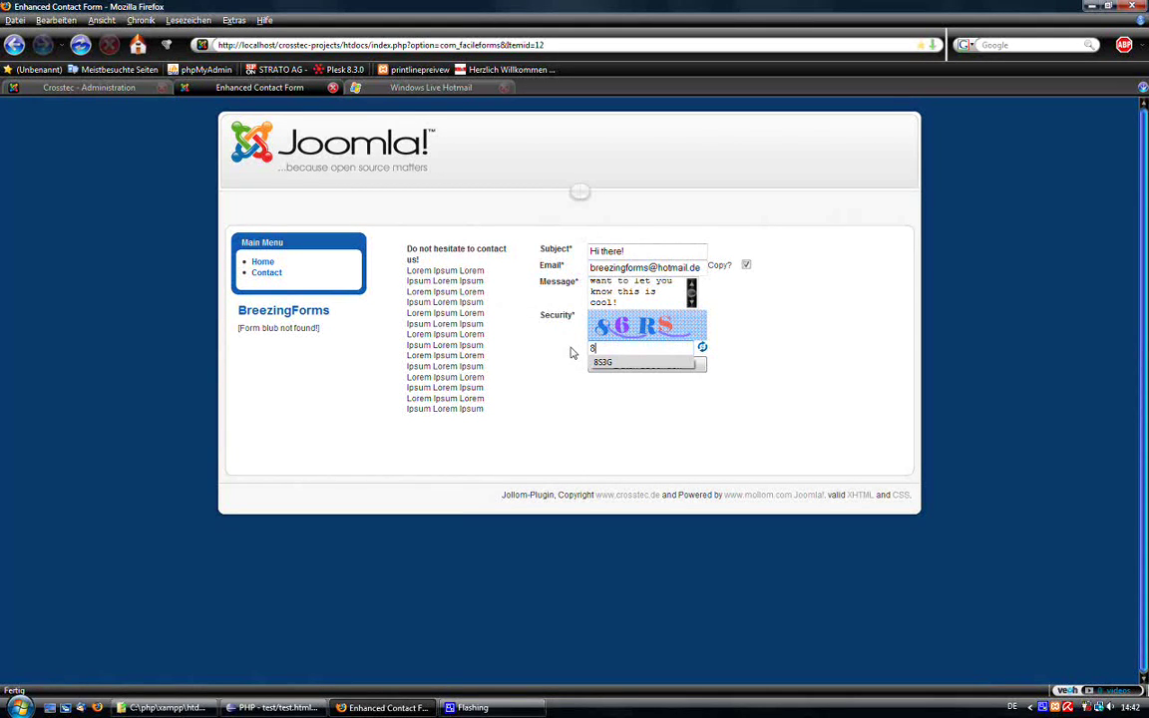
text(6)
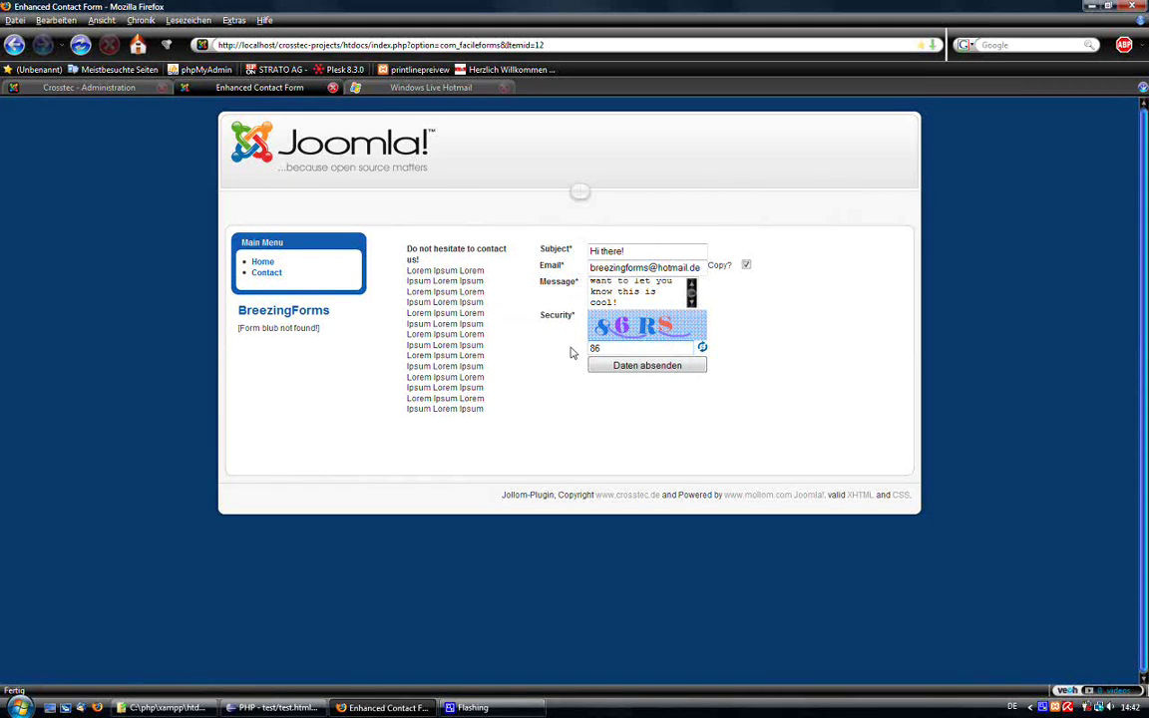
text(rs)
click(628, 368)
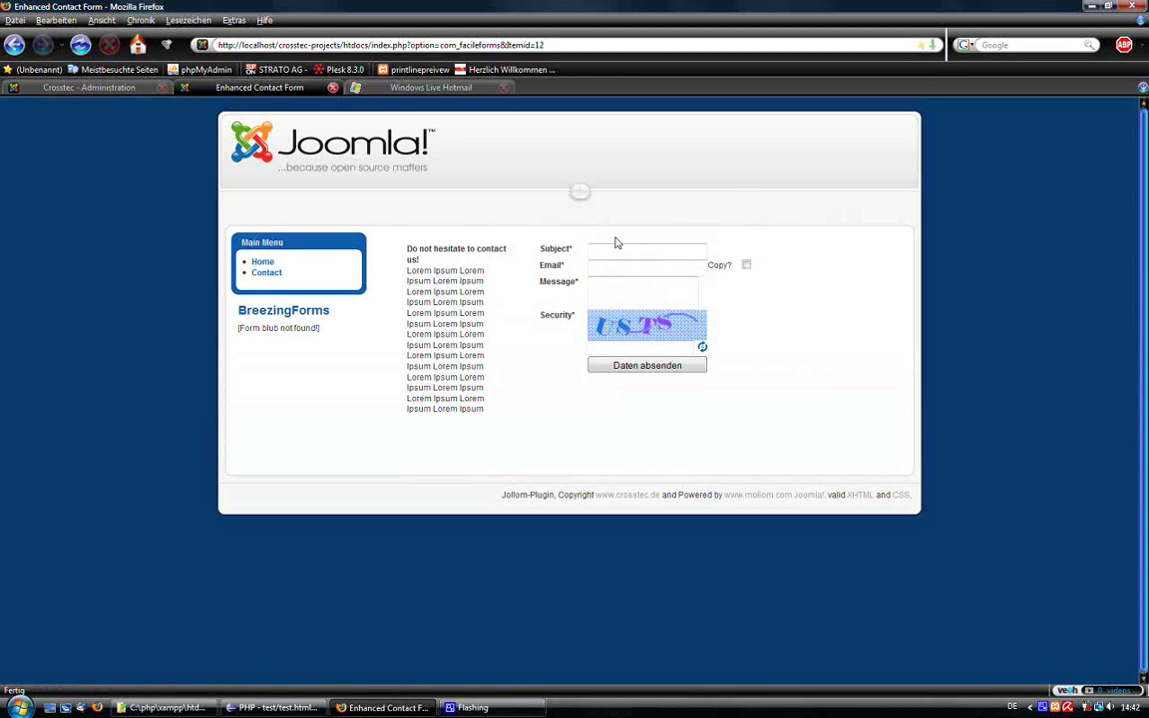
In the form's Scripts settings, set the Submitted Script to Custom.
click(100, 86)
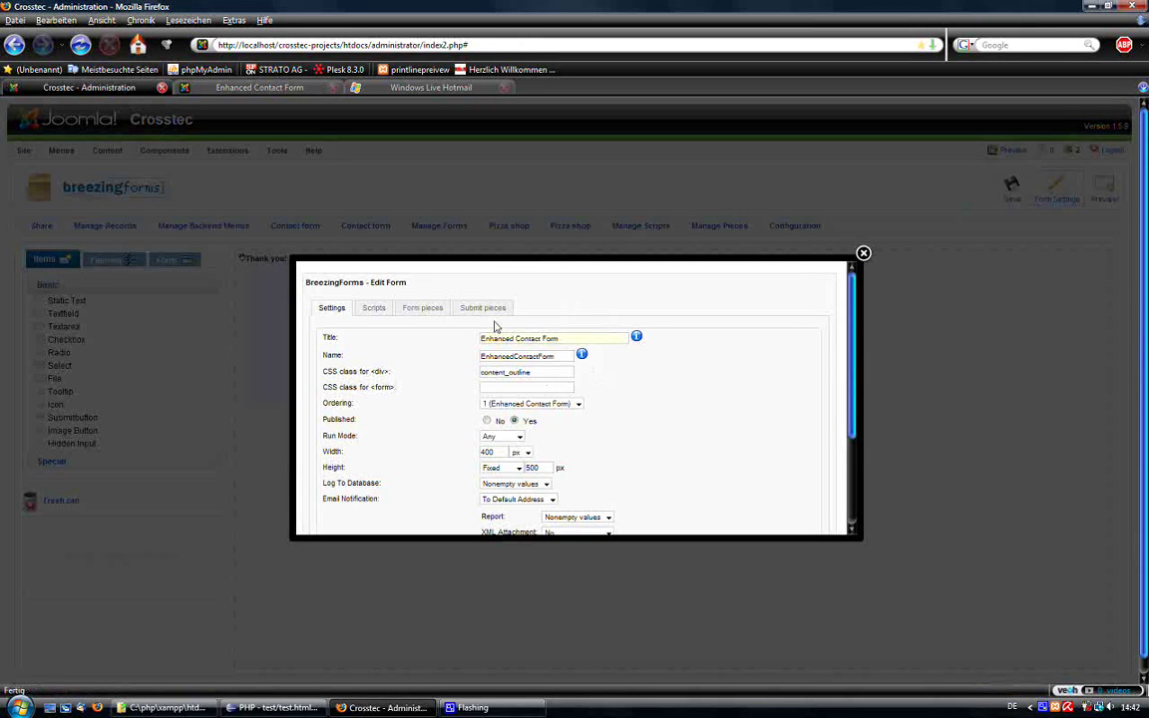
click(373, 308)
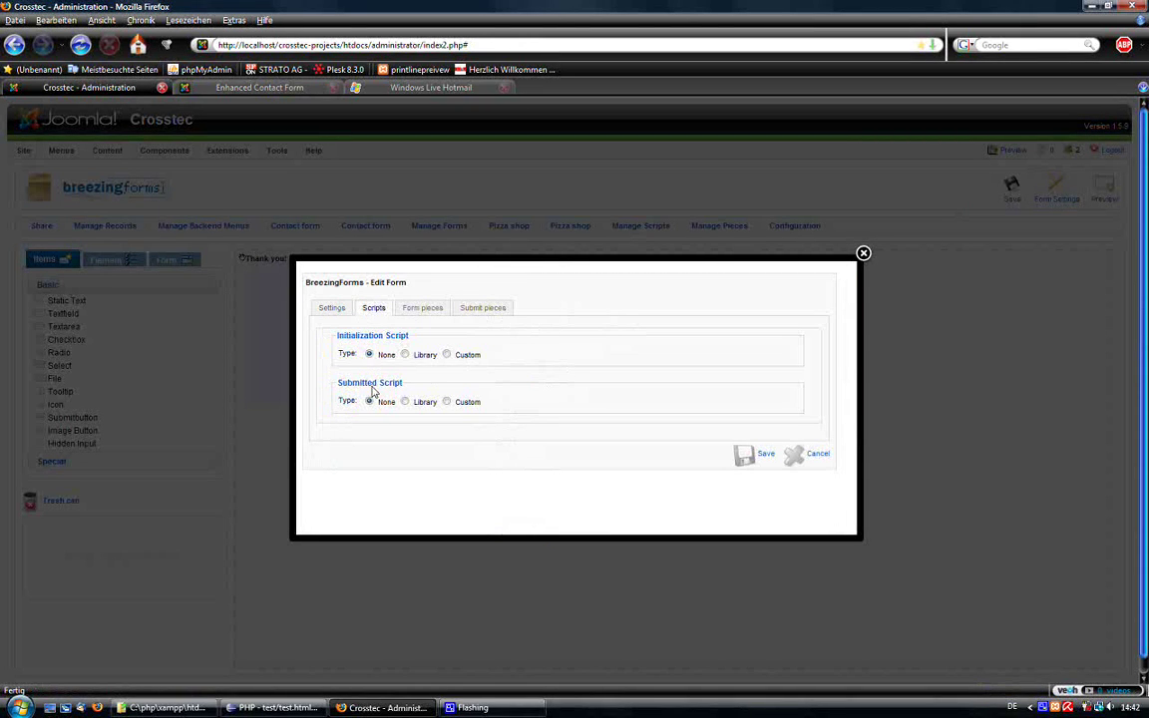
click(405, 401)
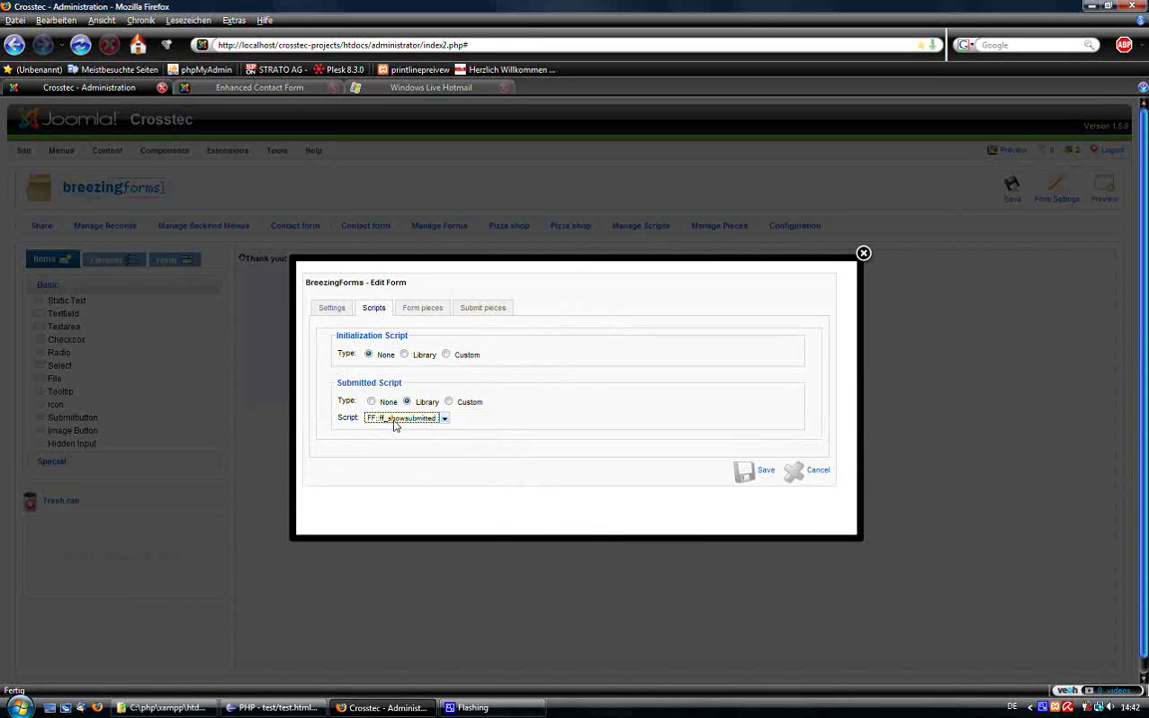
click(395, 418)
click(395, 419)
click(449, 401)
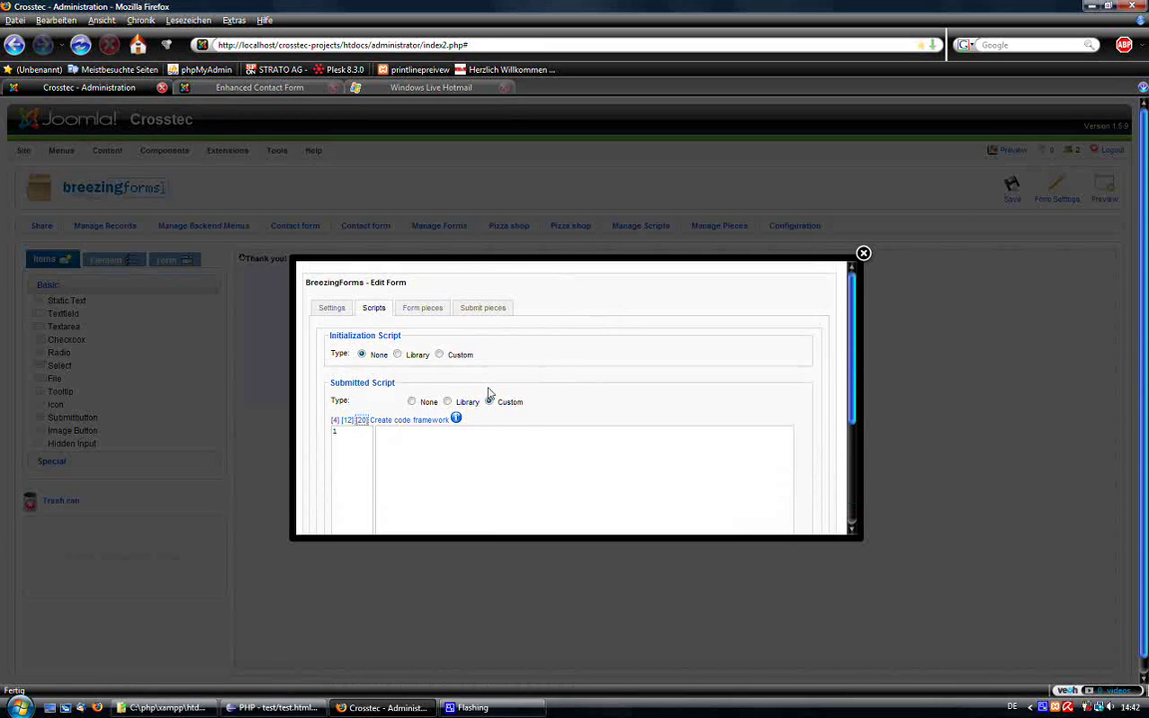
scroll(487, 392, down, 2)
Generate the code framework, replace the success-case comment with ff_switchpage(2), and save.
click(429, 303)
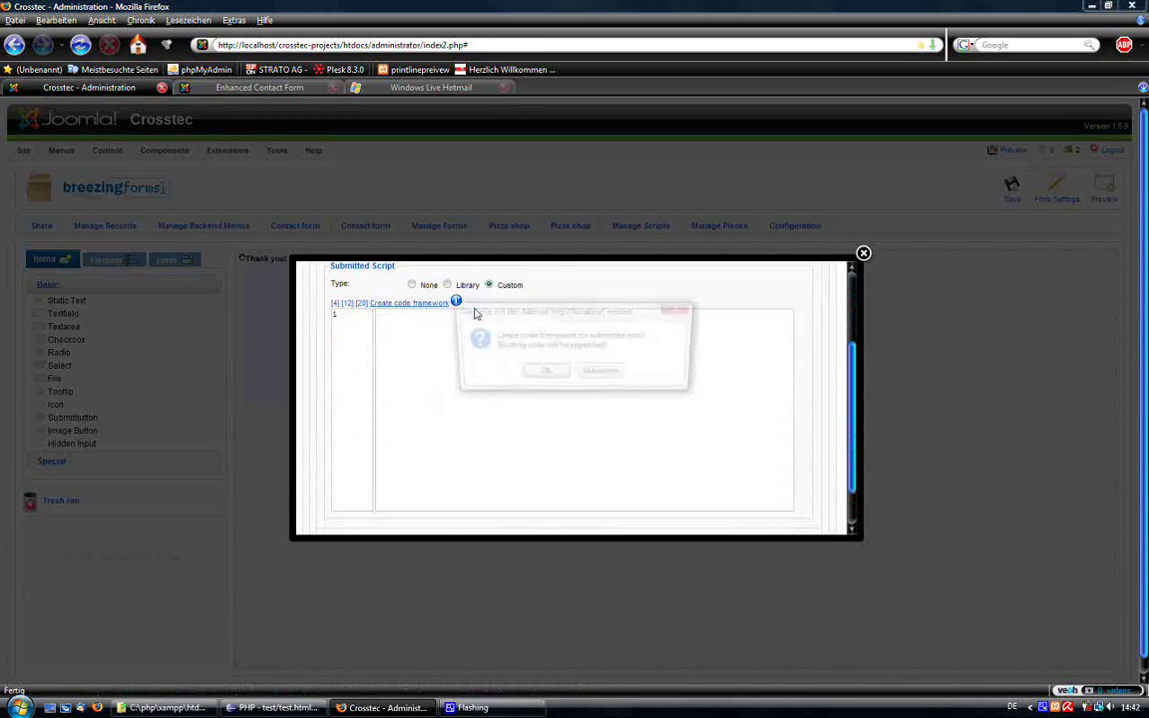
click(545, 369)
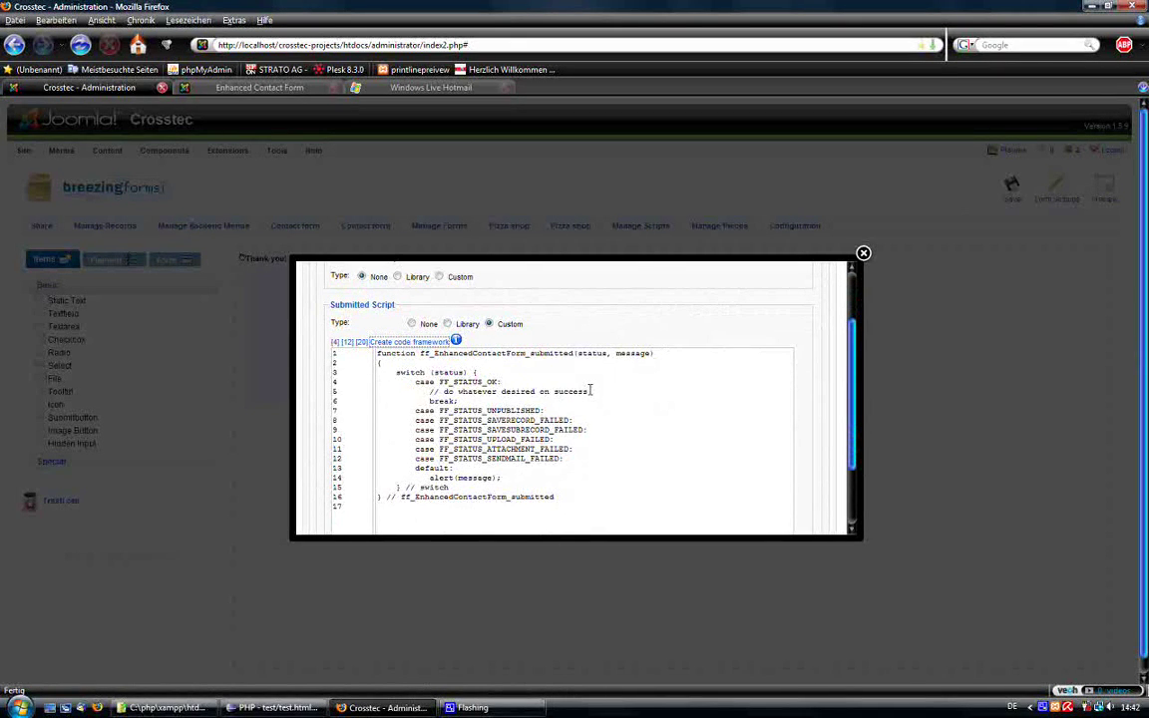
drag(591, 391, 431, 396)
key(Delete)
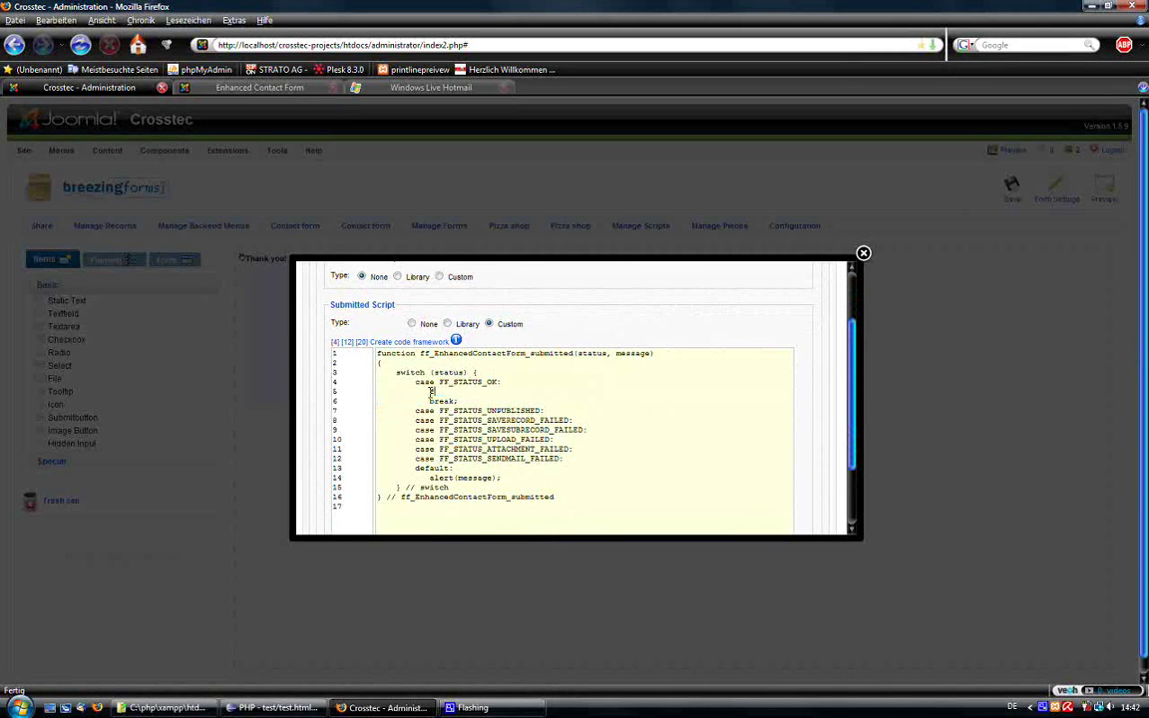
text(ff_switchpage(2);)
scroll(693, 415, down, 2)
click(757, 508)
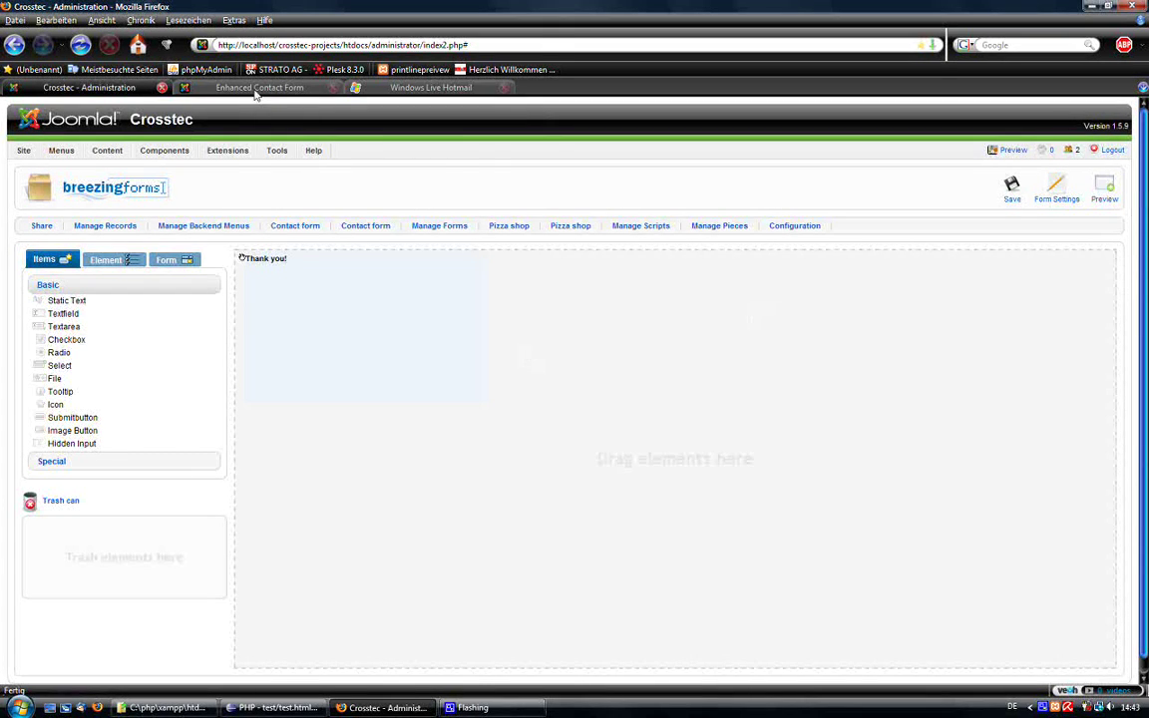
click(268, 86)
Reload the Contact page and fill in subject Hi there!, the sender's e-mail, Copy ticked, message 'sadasdsd'.
click(266, 273)
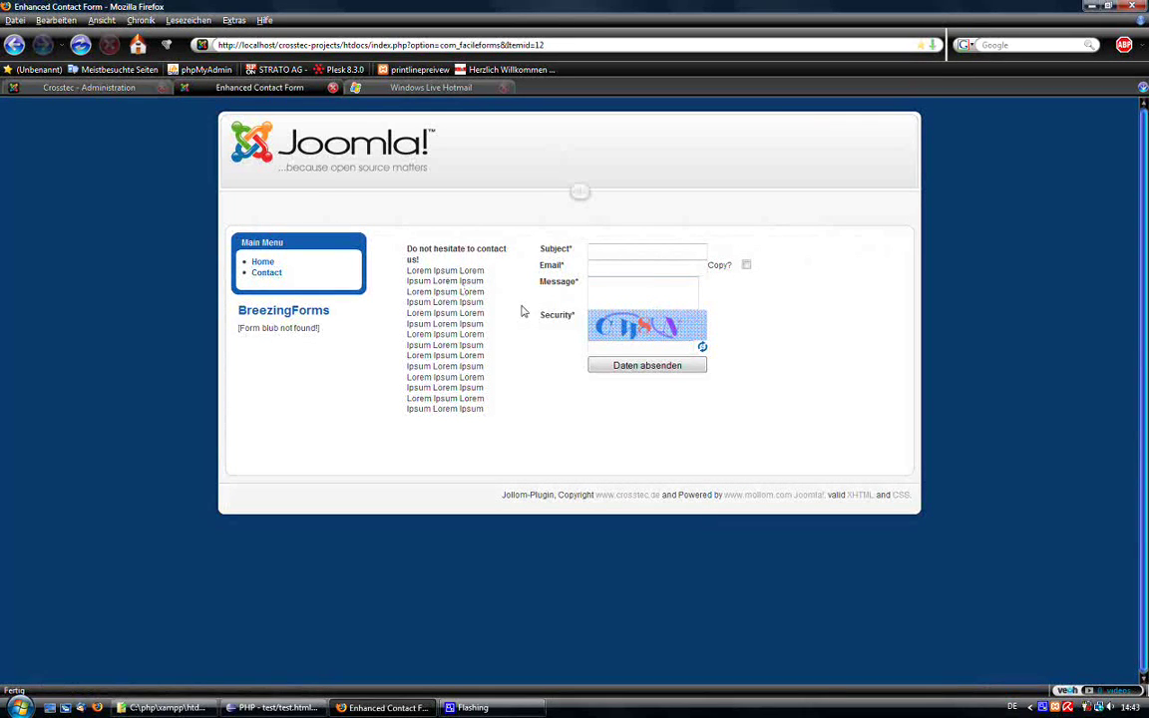
click(625, 253)
click(625, 253)
click(628, 276)
click(597, 267)
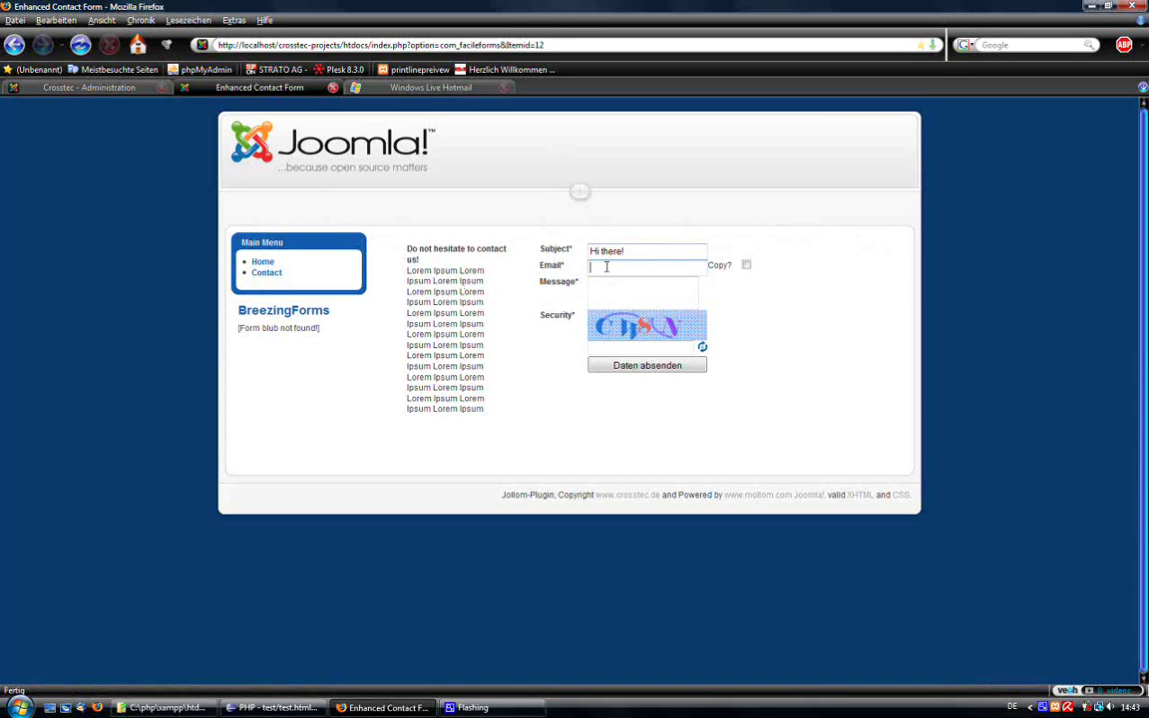
click(598, 266)
click(621, 284)
click(746, 264)
click(611, 287)
text(sadasdsd)
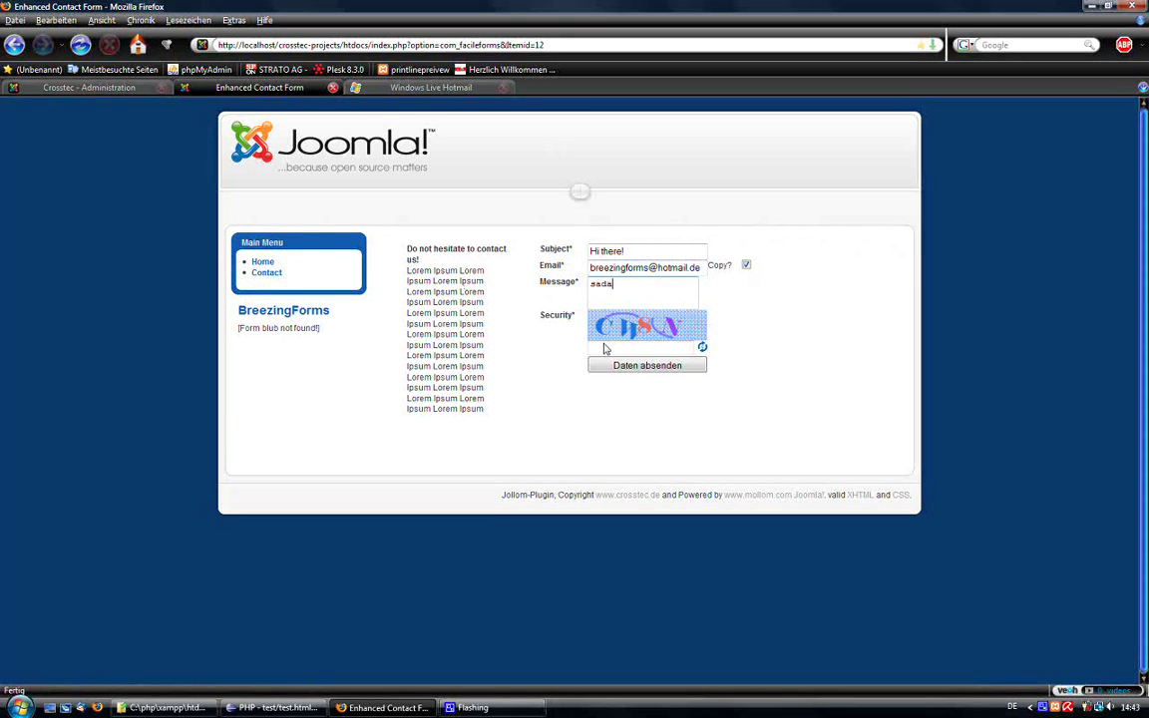
Submit with captcha cw7n, then retry with fwmp after the alert to reach the Thank you! page.
click(611, 349)
text(cw)
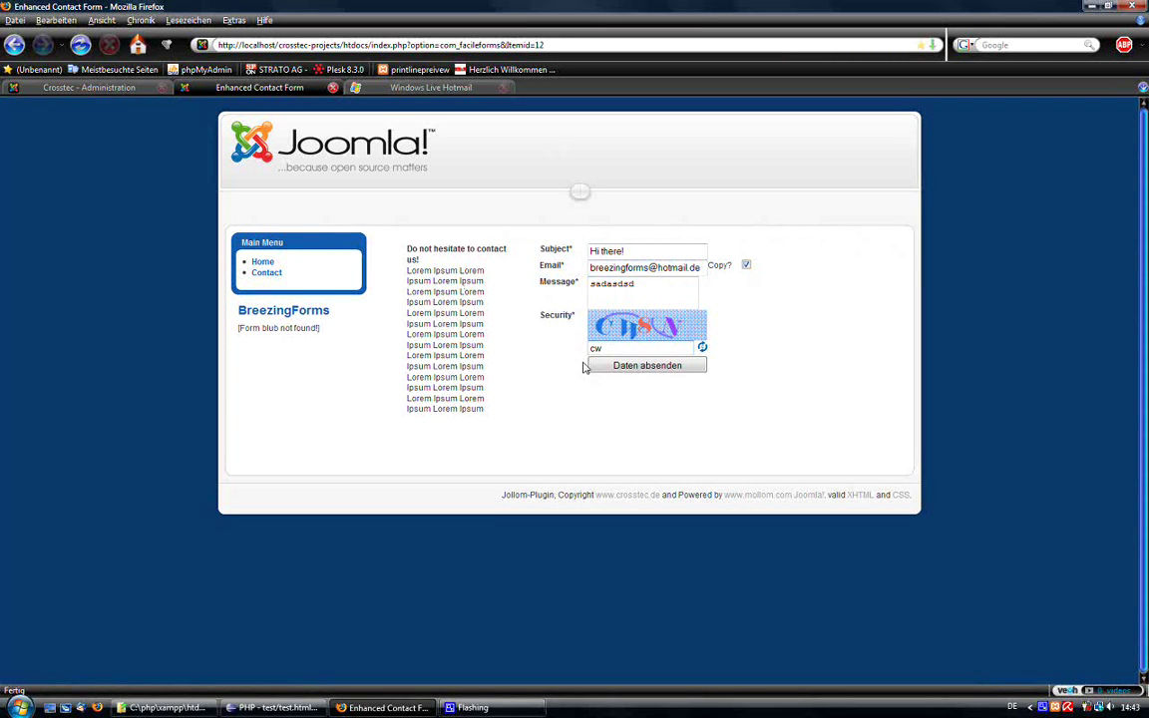
text(7n)
key(Return)
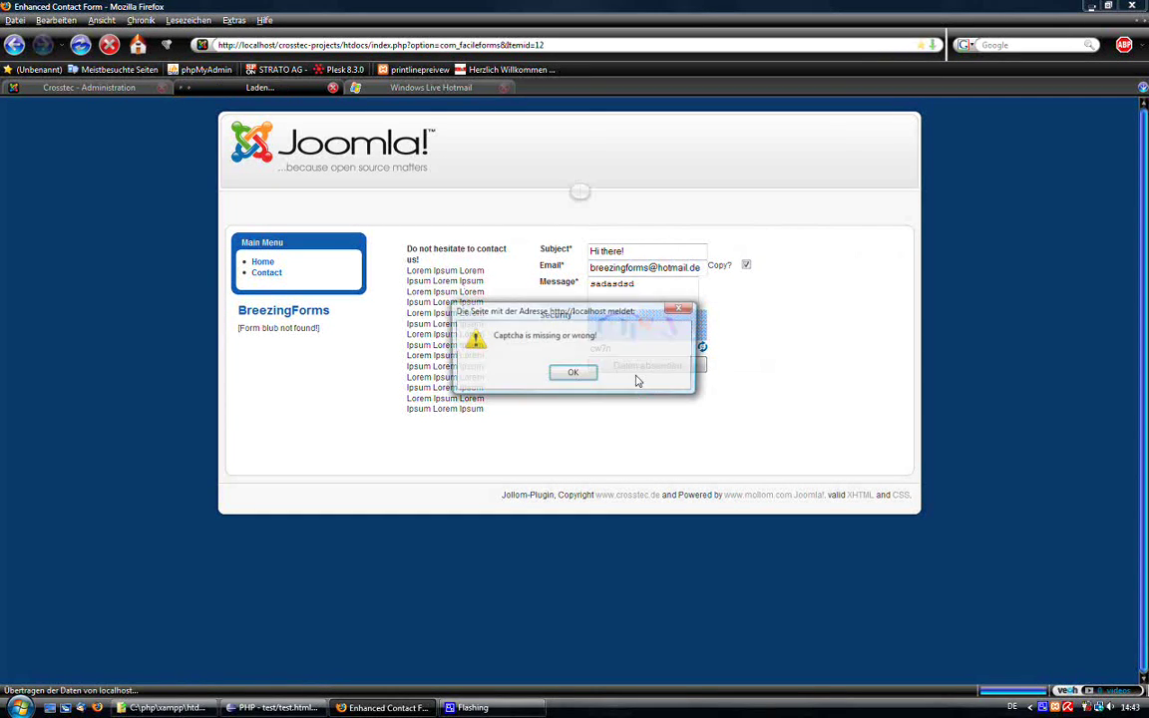
click(578, 374)
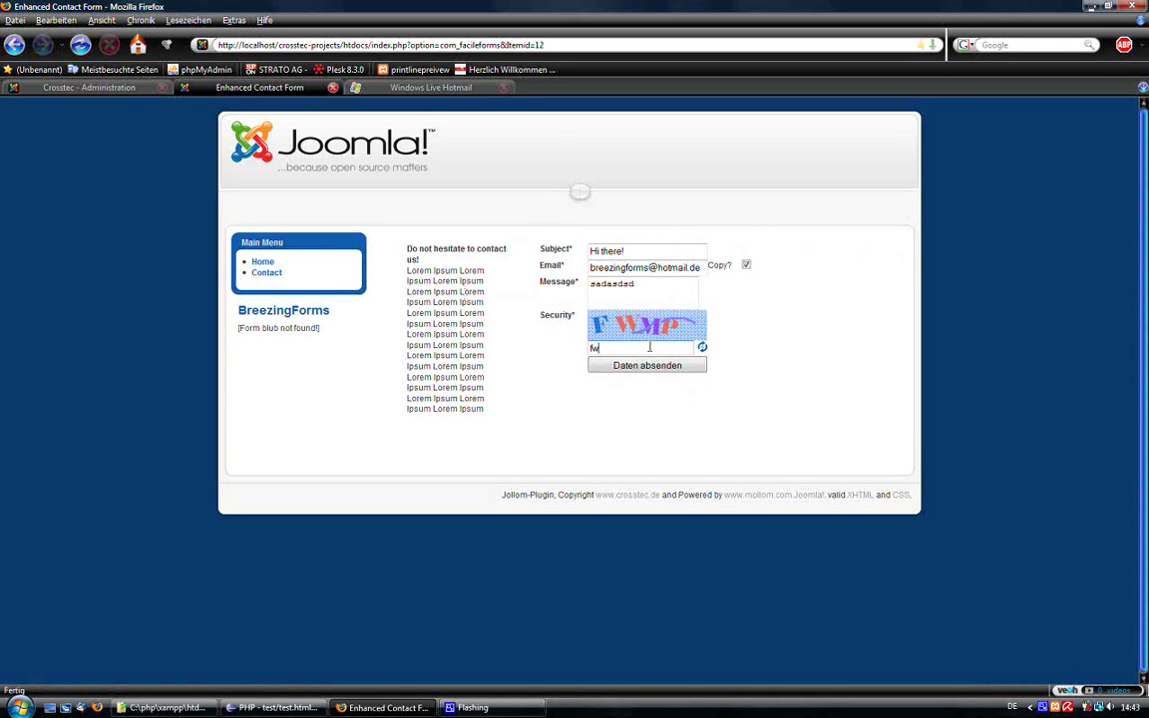
text(fwmp)
key(Return)
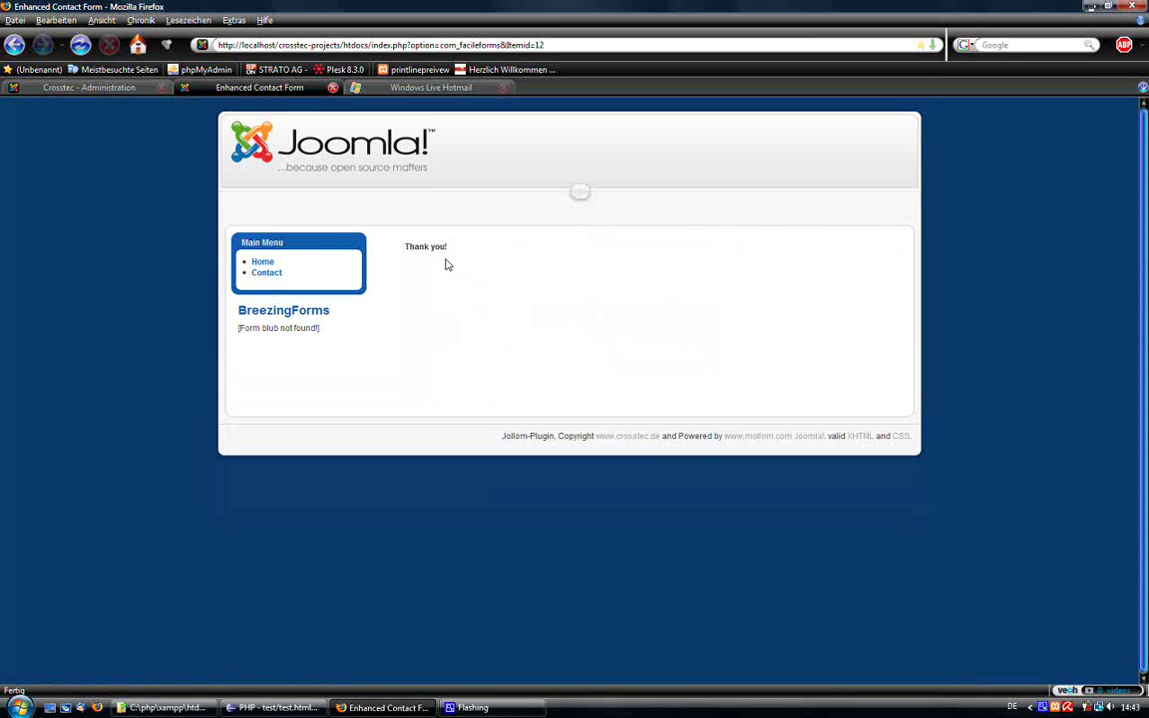
triple_click(431, 245)
Open the newest Form record received mail in the Hotmail inbox and select its Subject, Message and Copy lines.
click(431, 87)
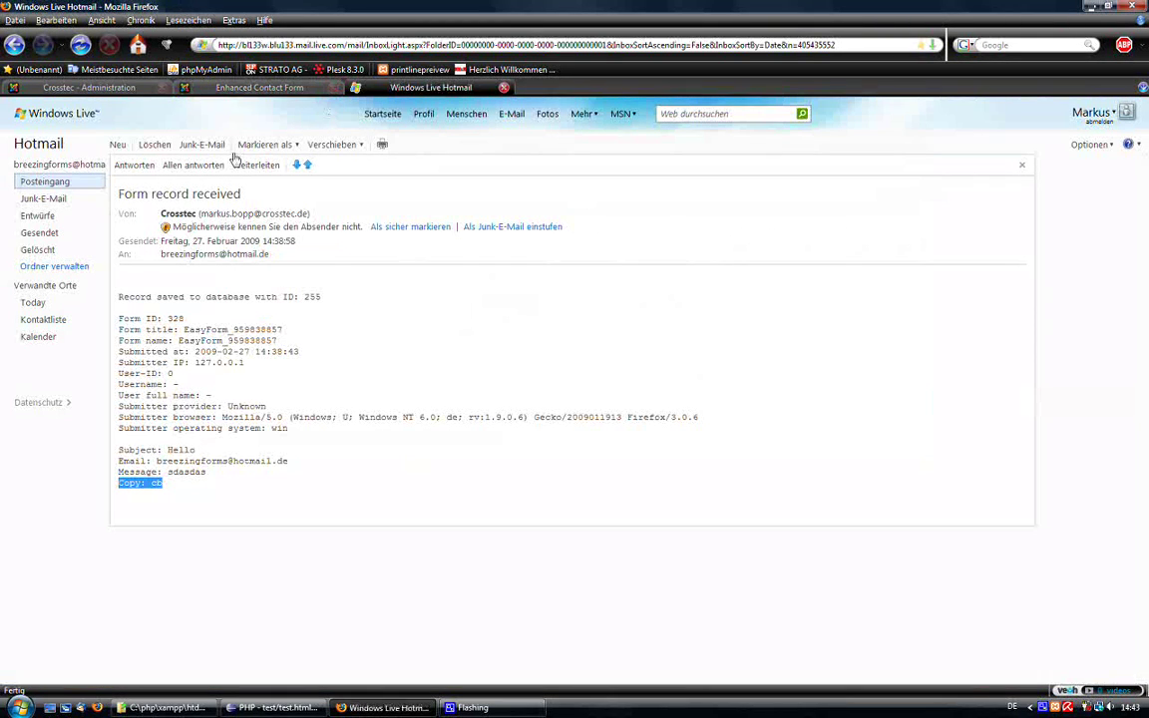
click(72, 187)
click(313, 195)
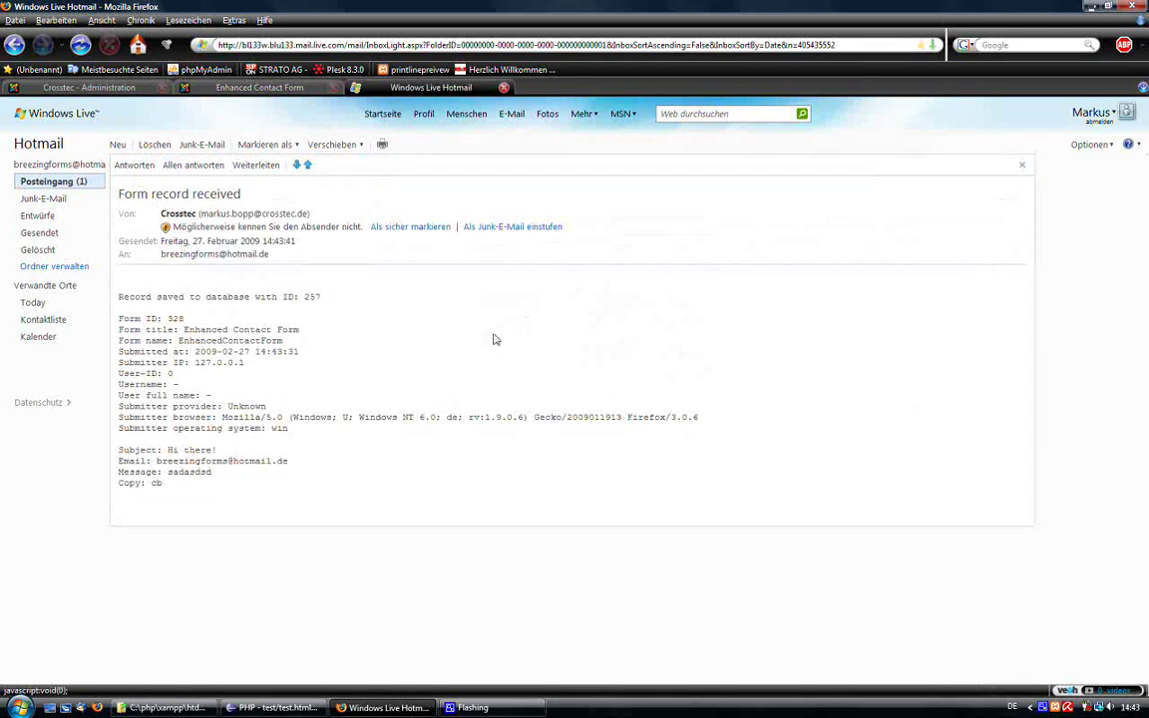
drag(164, 485, 116, 448)
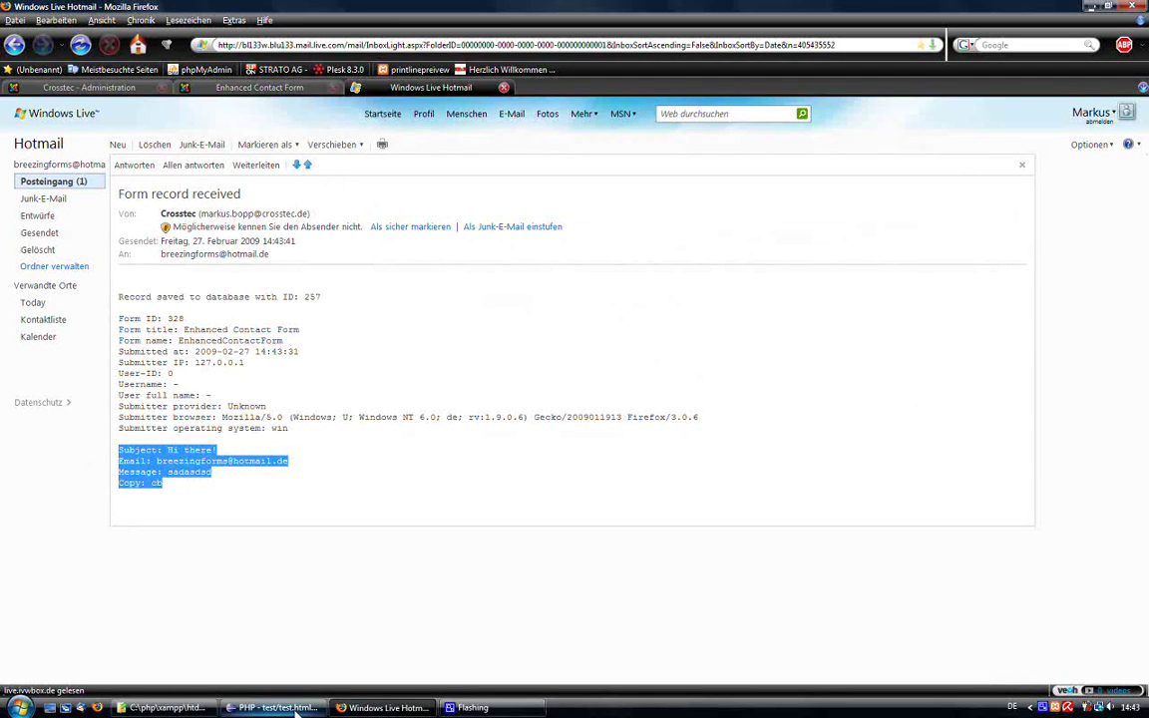
Switch back to the Crosstec - Administration tab with the BreezingForms builder.
click(254, 87)
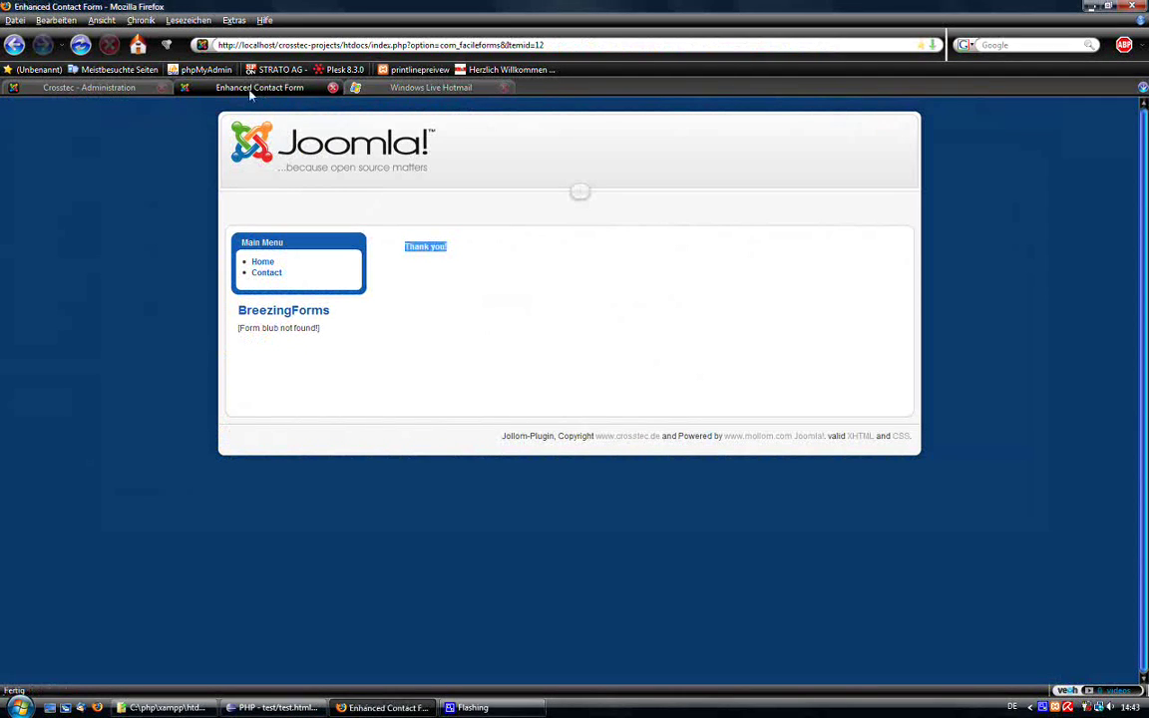
click(100, 88)
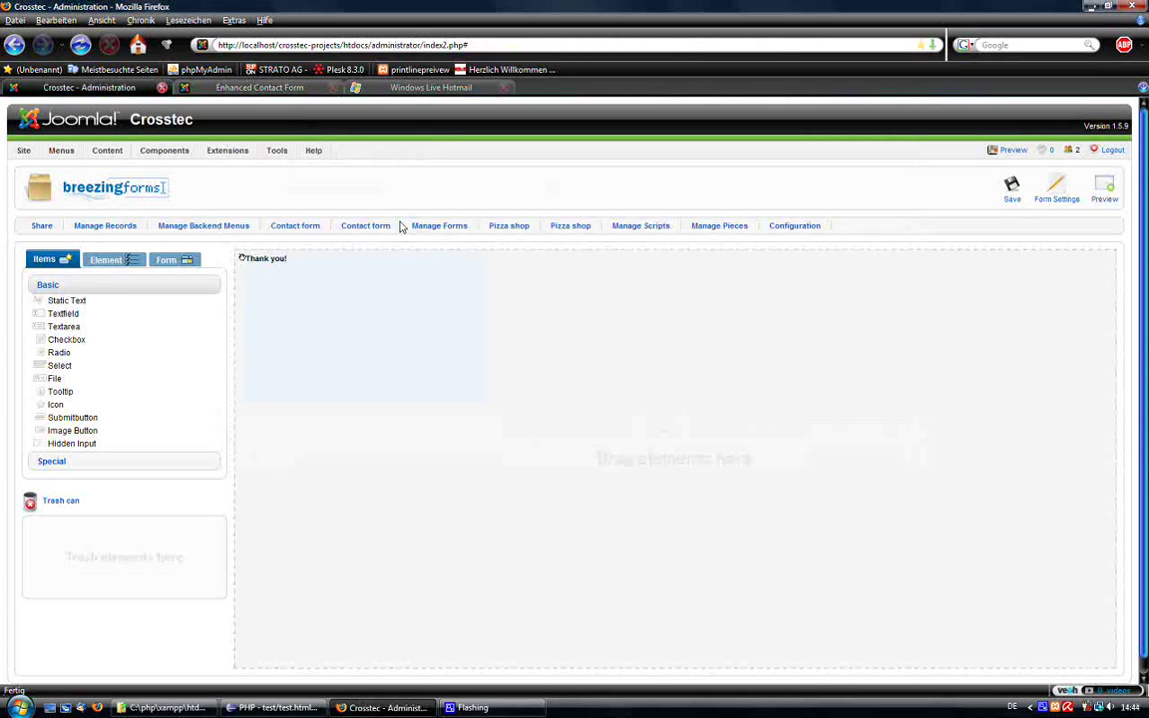